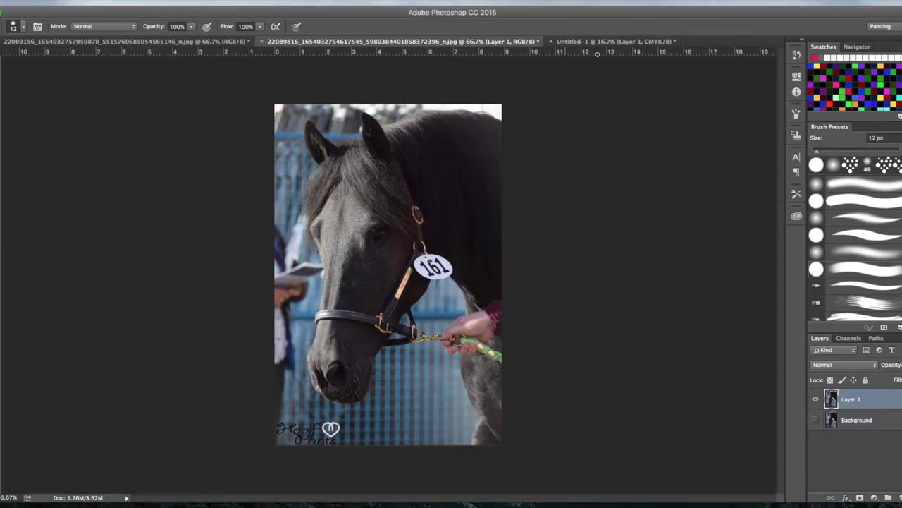
- Paint red guide lines on the horse photo for the forelock, forehead diamond, eye line, eye and front of the face
{"action": "left_click", "coordinate": [570, 42]}
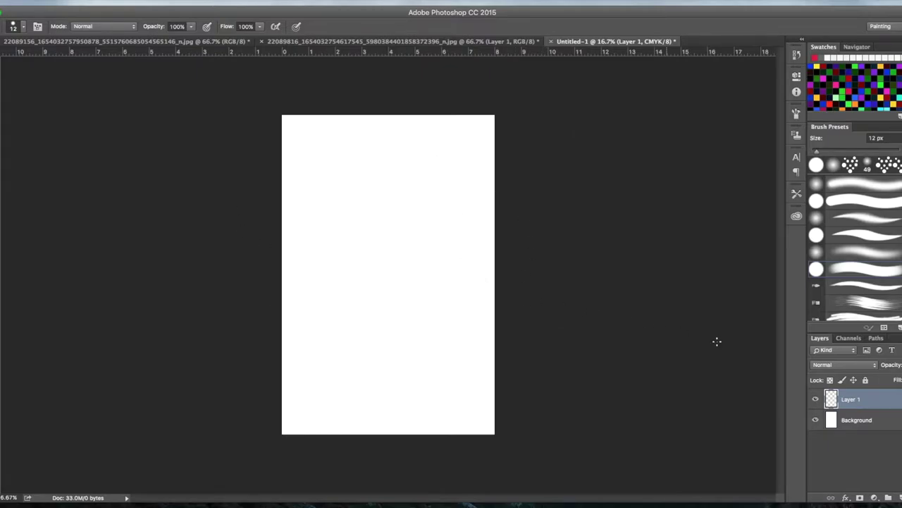
{"action": "left_click", "coordinate": [313, 42]}
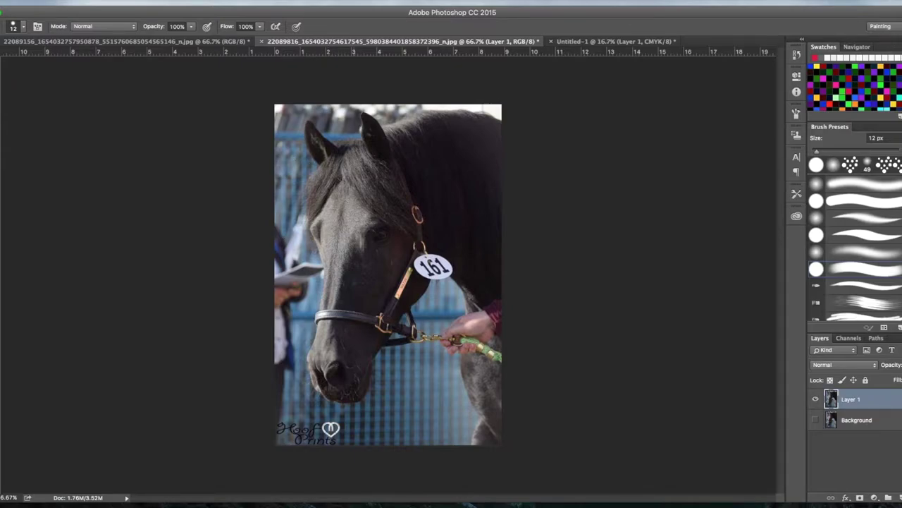
{"action": "left_click", "coordinate": [335, 179]}
{"action": "mouse_move", "coordinate": [310, 234]}
{"action": "left_mouse_down"}
{"action": "mouse_move", "coordinate": [324, 282]}
{"action": "mouse_move", "coordinate": [322, 271]}
{"action": "mouse_move", "coordinate": [304, 361]}
{"action": "left_mouse_up"}
{"action": "left_click_drag", "start_coordinate": [344, 185], "coordinate": [327, 277]}
{"action": "mouse_move", "coordinate": [313, 224]}
{"action": "left_mouse_down"}
{"action": "mouse_move", "coordinate": [375, 225]}
{"action": "mouse_move", "coordinate": [392, 237]}
{"action": "left_mouse_up"}
{"action": "left_click_drag", "start_coordinate": [311, 233], "coordinate": [320, 213]}
{"action": "mouse_move", "coordinate": [355, 139]}
{"action": "left_mouse_down"}
{"action": "mouse_move", "coordinate": [316, 201]}
{"action": "mouse_move", "coordinate": [344, 170]}
{"action": "mouse_move", "coordinate": [350, 182]}
{"action": "left_mouse_up"}
{"action": "left_click_drag", "start_coordinate": [358, 139], "coordinate": [403, 206]}
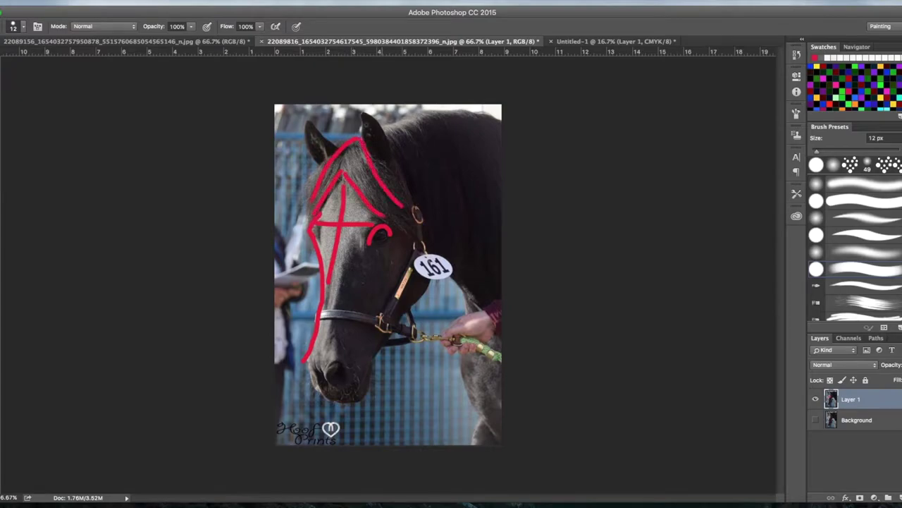
- Outline the ears, neck crest, jaw and muzzle of the photographed horse in red
{"action": "mouse_move", "coordinate": [360, 111]}
{"action": "left_mouse_down"}
{"action": "mouse_move", "coordinate": [363, 145]}
{"action": "mouse_move", "coordinate": [374, 122]}
{"action": "mouse_move", "coordinate": [388, 161]}
{"action": "left_mouse_up"}
{"action": "mouse_move", "coordinate": [314, 121]}
{"action": "left_mouse_down"}
{"action": "mouse_move", "coordinate": [320, 161]}
{"action": "mouse_move", "coordinate": [425, 112]}
{"action": "mouse_move", "coordinate": [458, 111]}
{"action": "mouse_move", "coordinate": [501, 129]}
{"action": "left_mouse_up"}
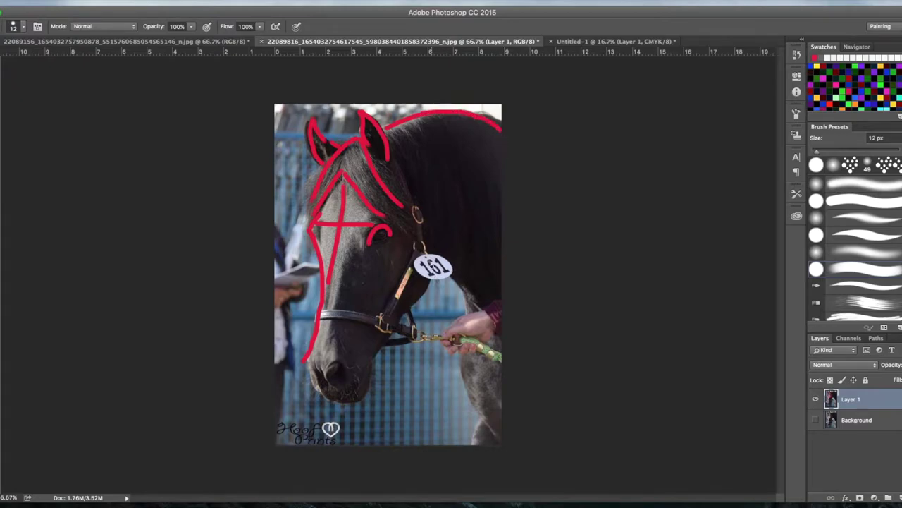
{"action": "mouse_move", "coordinate": [428, 252]}
{"action": "left_mouse_down"}
{"action": "mouse_move", "coordinate": [431, 281]}
{"action": "mouse_move", "coordinate": [374, 363]}
{"action": "left_mouse_up"}
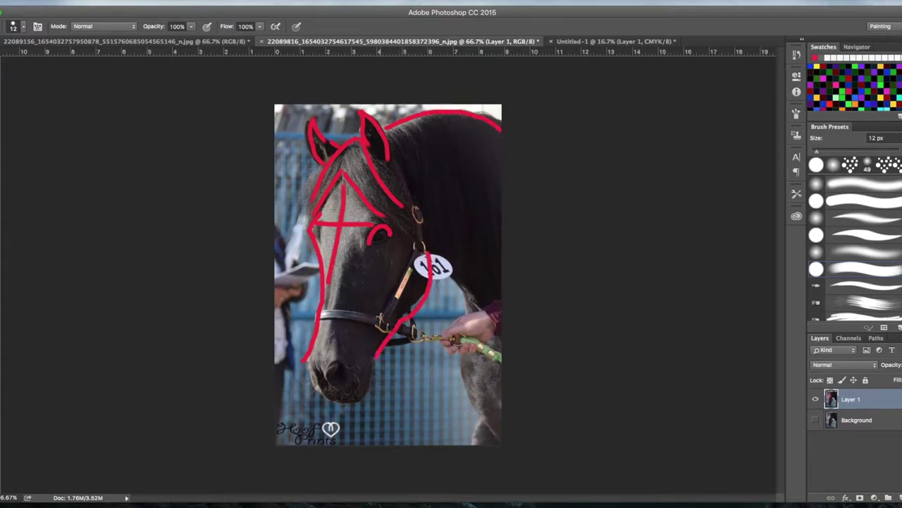
{"action": "mouse_move", "coordinate": [307, 365]}
{"action": "left_mouse_down"}
{"action": "mouse_move", "coordinate": [337, 399]}
{"action": "mouse_move", "coordinate": [359, 399]}
{"action": "mouse_move", "coordinate": [373, 369]}
{"action": "left_mouse_up"}
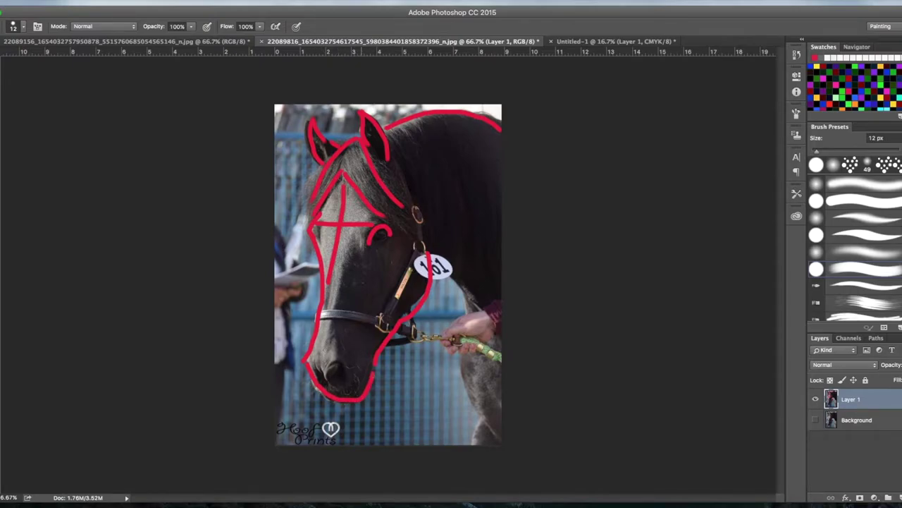
- Mark the muzzle circle, rounded cheek and throat line in red on the horse photo
{"action": "mouse_move", "coordinate": [350, 343]}
{"action": "left_mouse_down"}
{"action": "mouse_move", "coordinate": [339, 394]}
{"action": "mouse_move", "coordinate": [363, 356]}
{"action": "mouse_move", "coordinate": [316, 355]}
{"action": "mouse_move", "coordinate": [349, 396]}
{"action": "mouse_move", "coordinate": [351, 348]}
{"action": "mouse_move", "coordinate": [309, 372]}
{"action": "mouse_move", "coordinate": [363, 381]}
{"action": "left_mouse_up"}
{"action": "mouse_move", "coordinate": [378, 301]}
{"action": "left_mouse_down"}
{"action": "mouse_move", "coordinate": [411, 319]}
{"action": "mouse_move", "coordinate": [382, 301]}
{"action": "mouse_move", "coordinate": [425, 301]}
{"action": "mouse_move", "coordinate": [421, 234]}
{"action": "mouse_move", "coordinate": [427, 298]}
{"action": "mouse_move", "coordinate": [396, 313]}
{"action": "mouse_move", "coordinate": [376, 292]}
{"action": "mouse_move", "coordinate": [404, 317]}
{"action": "mouse_move", "coordinate": [430, 274]}
{"action": "left_mouse_up"}
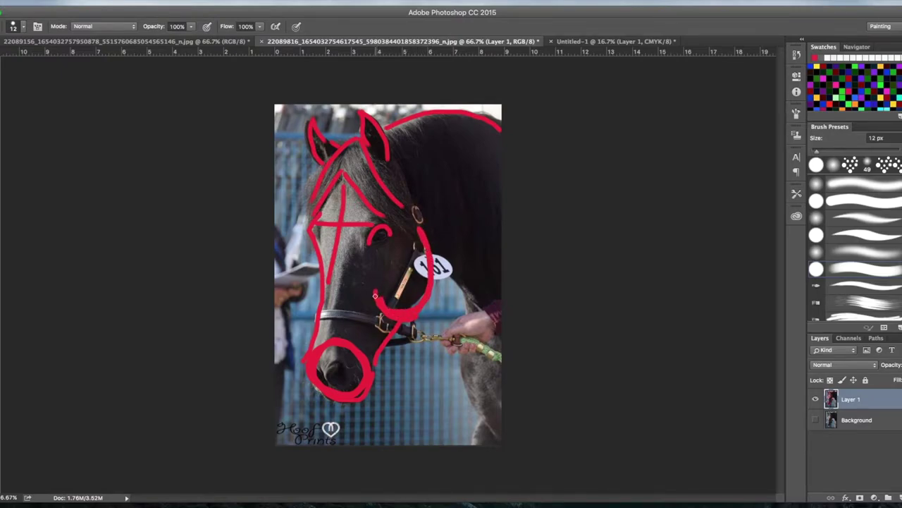
{"action": "left_click_drag", "start_coordinate": [434, 265], "coordinate": [471, 296]}
{"action": "mouse_move", "coordinate": [434, 266]}
{"action": "left_mouse_down"}
{"action": "mouse_move", "coordinate": [467, 301]}
{"action": "mouse_move", "coordinate": [454, 279]}
{"action": "mouse_move", "coordinate": [470, 325]}
{"action": "left_mouse_up"}
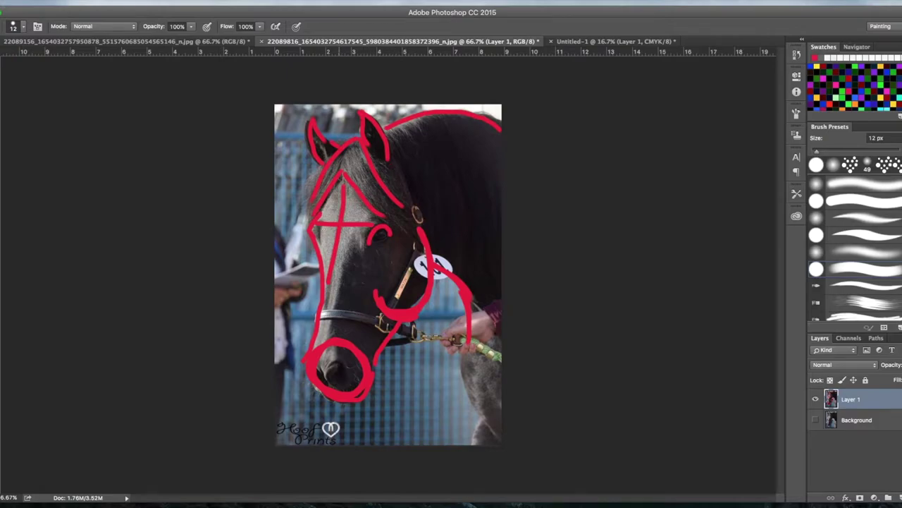
- Undo the red guide strokes painted over the horse photo
{"action": "key", "text": "ctrl+alt+z"}
{"action": "key", "text": "ctrl+alt+z"}
{"action": "key", "text": "ctrl+alt+z"}
{"action": "key", "text": "ctrl+alt+z"}
{"action": "key", "text": "ctrl+alt+z"}
{"action": "key", "text": "ctrl+alt+z"}
{"action": "key", "text": "ctrl+alt+z"}
{"action": "key", "text": "ctrl+alt+z"}
{"action": "key", "text": "ctrl+alt+z"}
{"action": "key", "text": "ctrl+alt+z"}
{"action": "key", "text": "ctrl+alt+z"}
{"action": "key", "text": "ctrl+alt+z"}
{"action": "key", "text": "ctrl+alt+z"}
{"action": "key", "text": "ctrl+alt+z"}
{"action": "key", "text": "ctrl+alt+z"}
{"action": "key", "text": "ctrl+alt+z"}
{"action": "key", "text": "ctrl+alt+z"}
{"action": "key", "text": "ctrl+alt+z"}
{"action": "key", "text": "ctrl+alt+z"}
{"action": "key", "text": "ctrl+alt+z"}
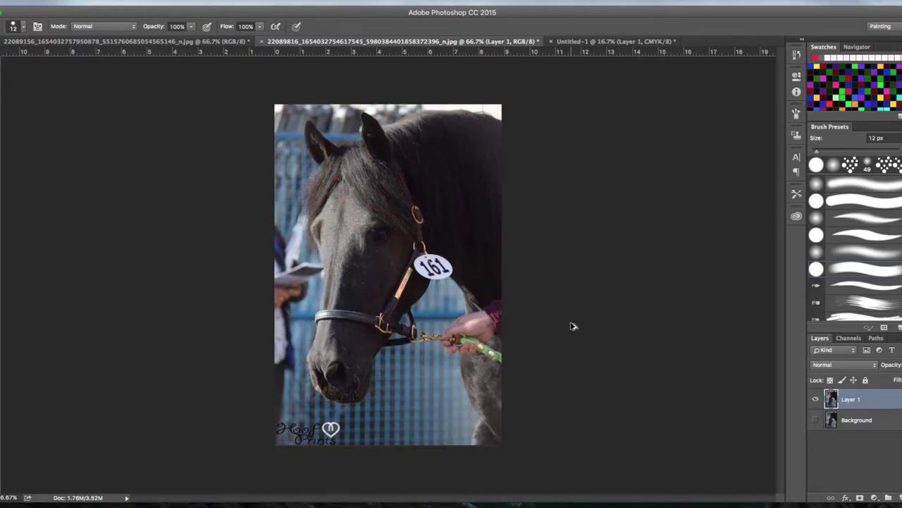
- Set the foreground color to dark gray 696263 for sketching in the blank Untitled-1 document
{"action": "left_click", "coordinate": [592, 41]}
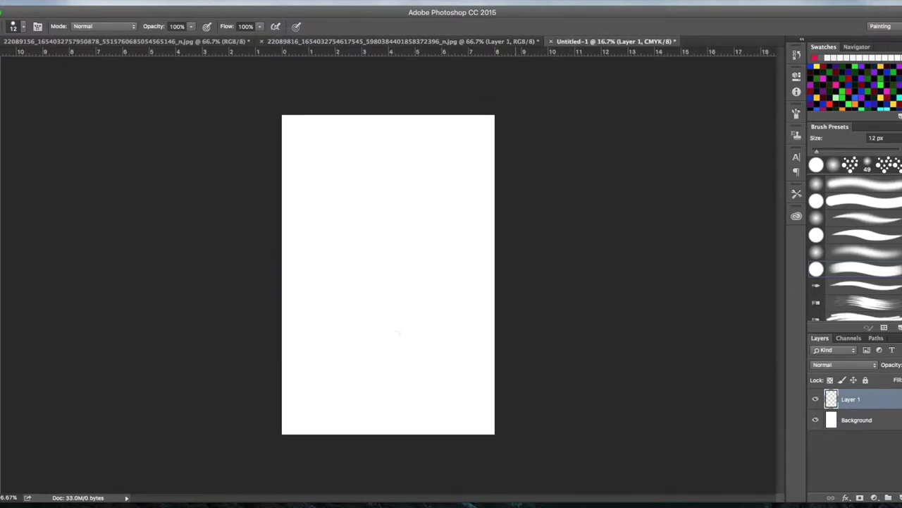
{"action": "left_click", "coordinate": [1, 306]}
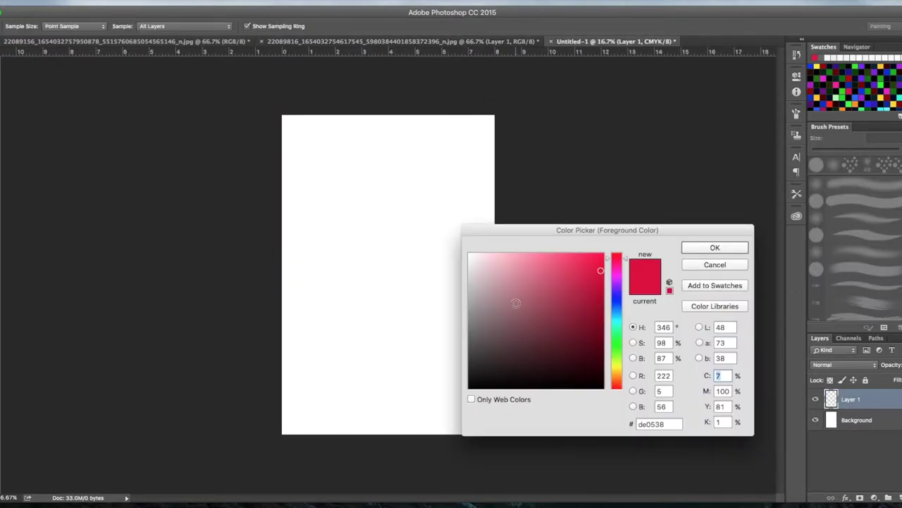
{"action": "left_click_drag", "start_coordinate": [476, 323], "coordinate": [478, 333]}
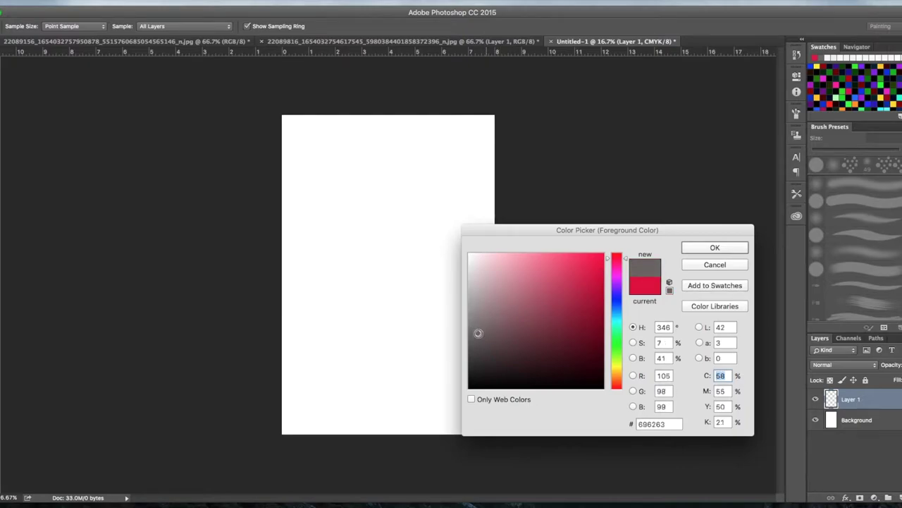
{"action": "left_click", "coordinate": [708, 250]}
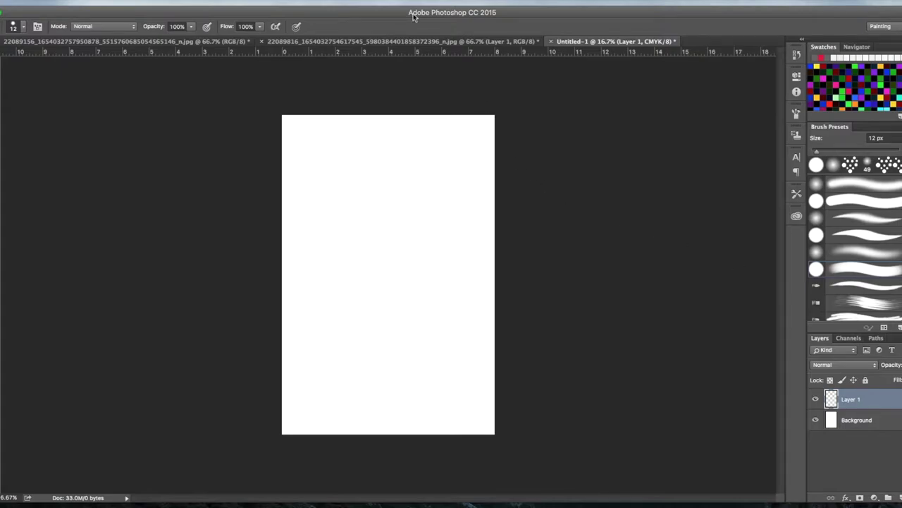
- Return to the horse photo and undo all red guide strokes until the picture is clean
{"action": "left_click", "coordinate": [397, 42]}
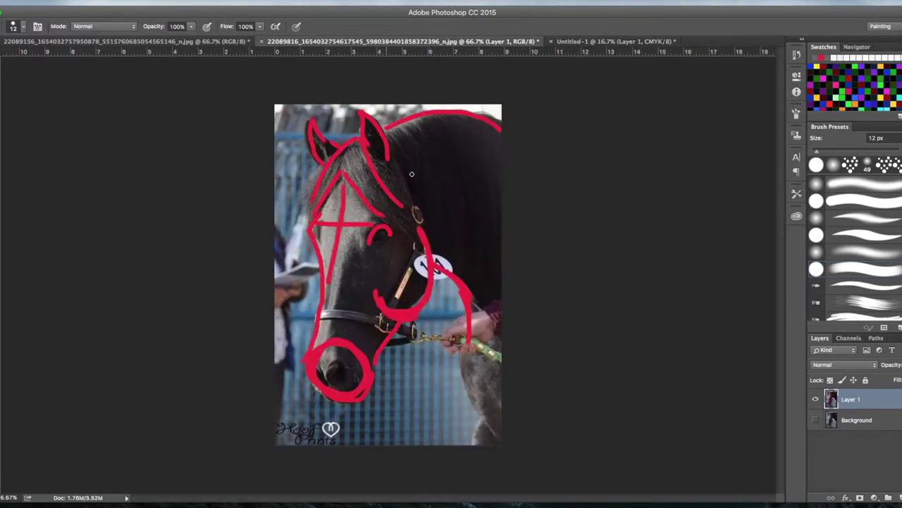
{"action": "key", "text": "alt+super+z"}
{"action": "key", "text": "alt+super+z"}
{"action": "key", "text": "alt+super+z"}
{"action": "key", "text": "ctrl+alt+z"}
{"action": "key", "text": "ctrl+alt+z"}
{"action": "key", "text": "ctrl+alt+z"}
{"action": "key", "text": "ctrl+alt+z"}
{"action": "key", "text": "ctrl+alt+z"}
{"action": "key", "text": "ctrl+alt+z"}
{"action": "key", "text": "ctrl+alt+z"}
{"action": "key", "text": "ctrl+alt+z"}
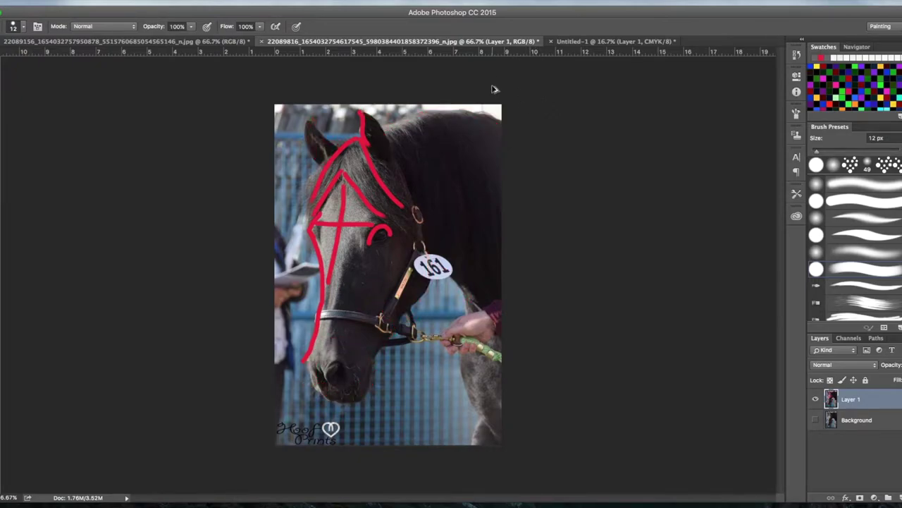
{"action": "key", "text": "ctrl+alt+z"}
{"action": "key", "text": "ctrl+alt+z"}
{"action": "key", "text": "ctrl+alt+z"}
{"action": "key", "text": "ctrl+alt+z"}
{"action": "key", "text": "ctrl+alt+z"}
{"action": "key", "text": "ctrl+alt+z"}
{"action": "key", "text": "ctrl+alt+z"}
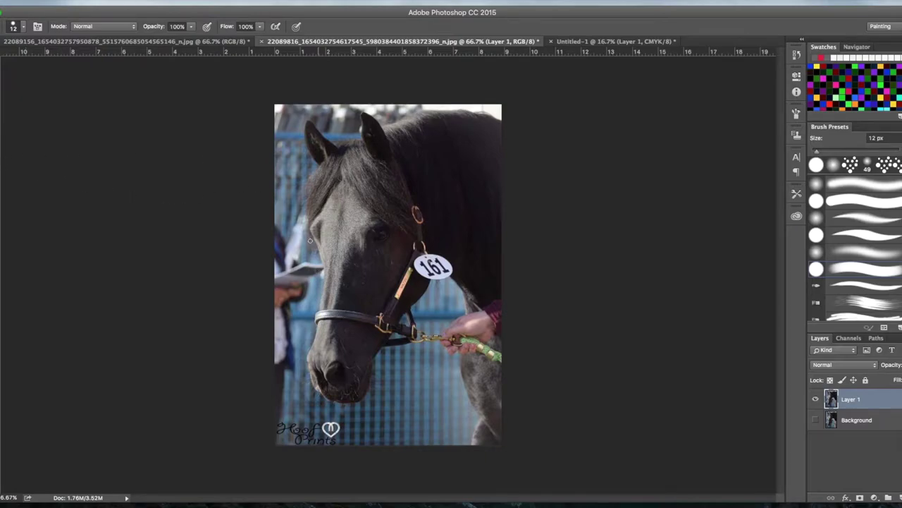
- Set the brush opacity to 47% and sketch the left upper side of the forehead diamond on the blank Untitled-1 page
{"action": "left_click", "coordinate": [589, 41]}
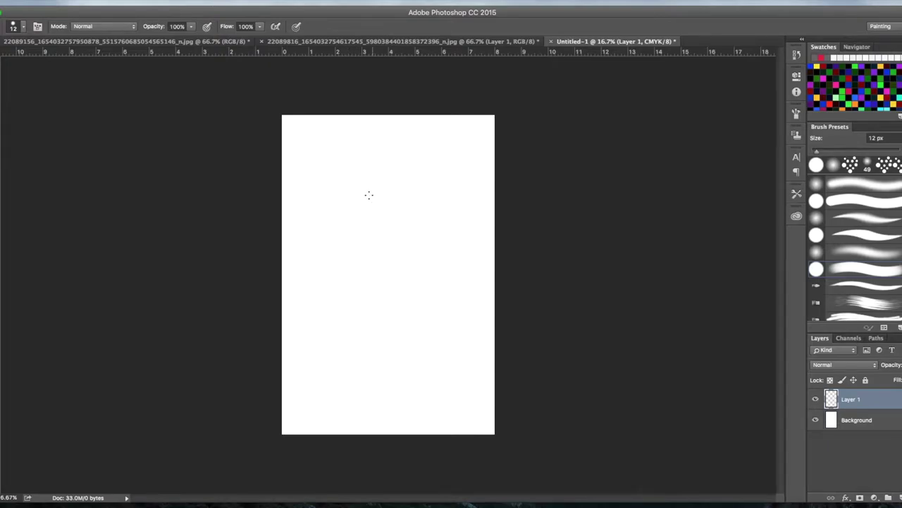
{"action": "left_click", "coordinate": [190, 26]}
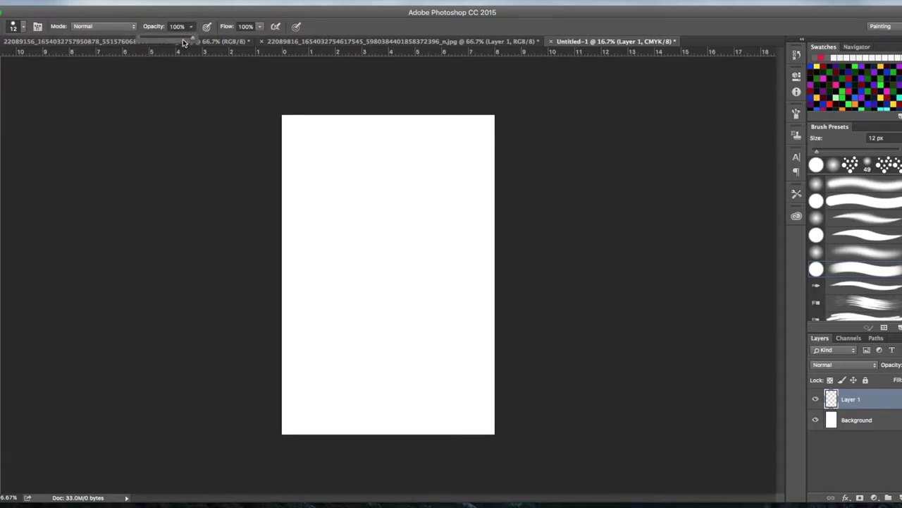
{"action": "left_click_drag", "start_coordinate": [160, 38], "coordinate": [164, 39]}
{"action": "left_click", "coordinate": [387, 42]}
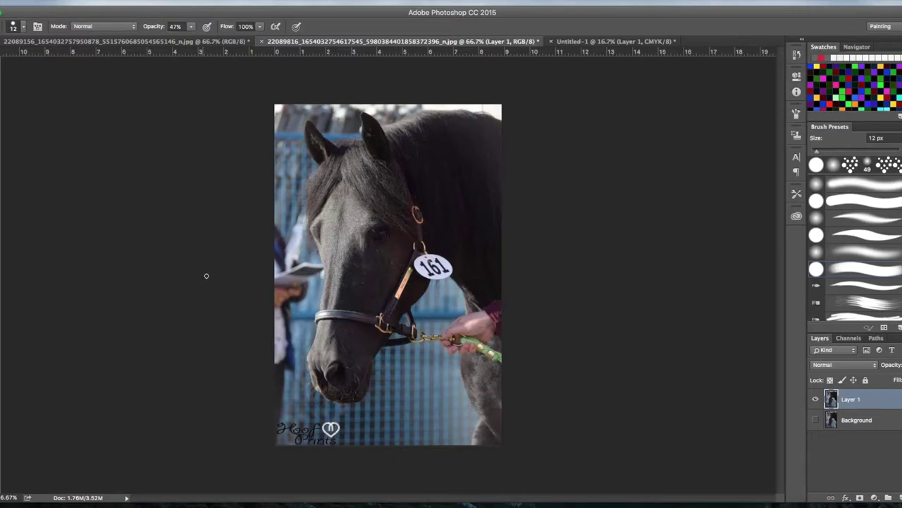
{"action": "left_click", "coordinate": [585, 41]}
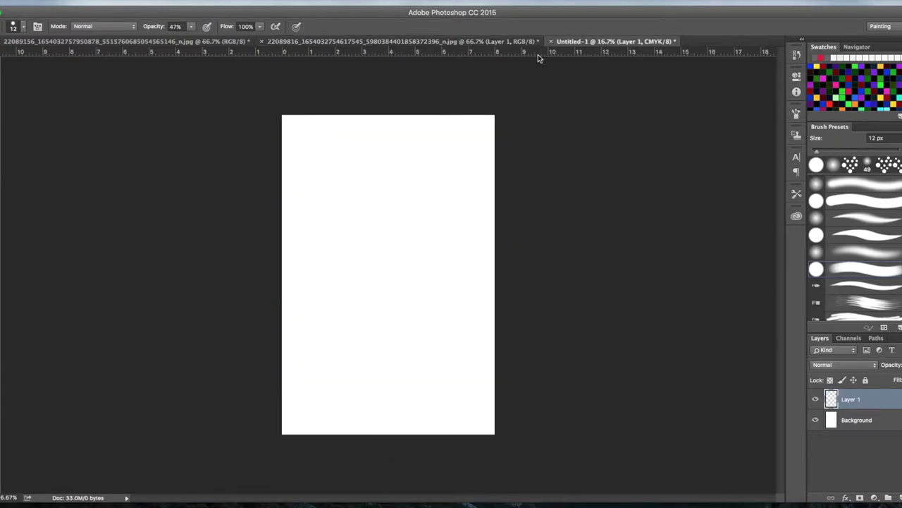
{"action": "left_click_drag", "start_coordinate": [360, 186], "coordinate": [342, 217]}
- Lower the brush opacity to 25% and sketch the right upper side of the forehead diamond
{"action": "left_click", "coordinate": [190, 26]}
{"action": "left_click_drag", "start_coordinate": [193, 36], "coordinate": [182, 37]}
{"action": "left_click_drag", "start_coordinate": [365, 184], "coordinate": [390, 225]}
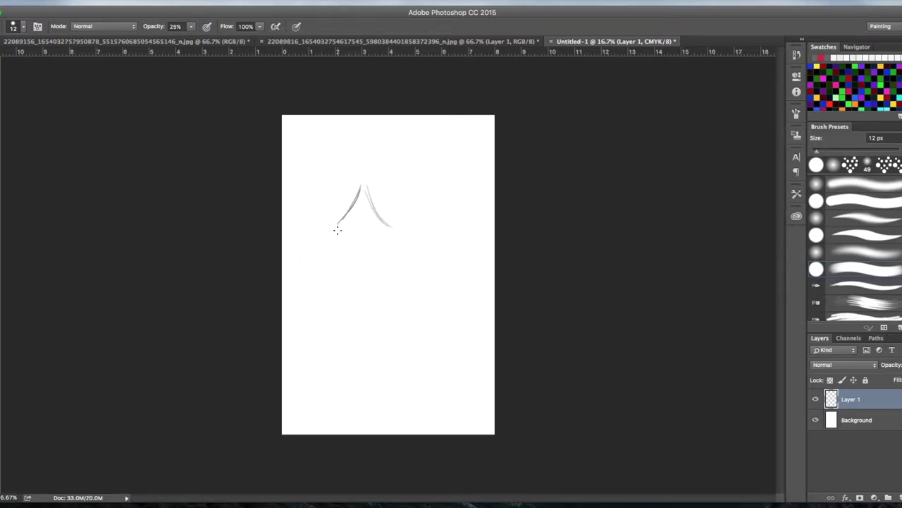
- Check the horse photo, sketch the diamond's lower sides converging to a point, and reinforce its upper edges and corners
{"action": "left_click", "coordinate": [429, 43]}
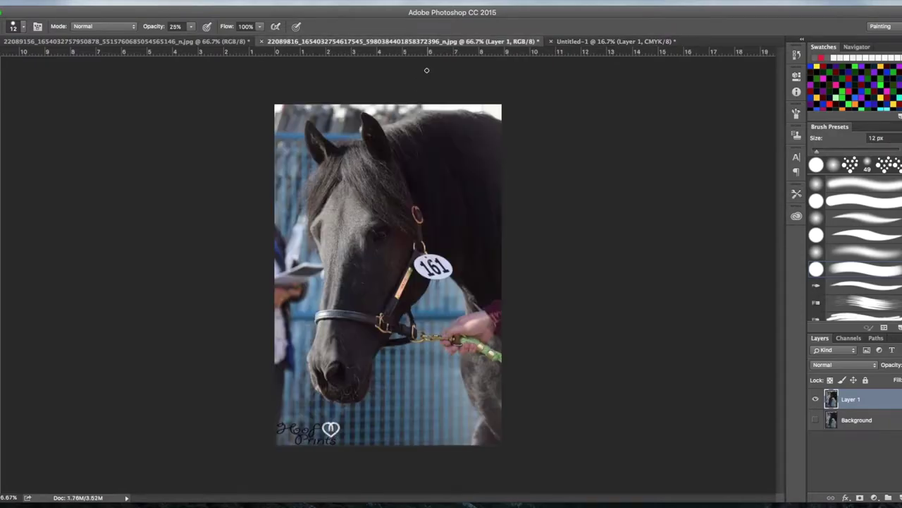
{"action": "left_click", "coordinate": [617, 41]}
{"action": "left_click_drag", "start_coordinate": [335, 232], "coordinate": [351, 299]}
{"action": "left_click_drag", "start_coordinate": [388, 230], "coordinate": [355, 284]}
{"action": "left_click_drag", "start_coordinate": [374, 251], "coordinate": [351, 307]}
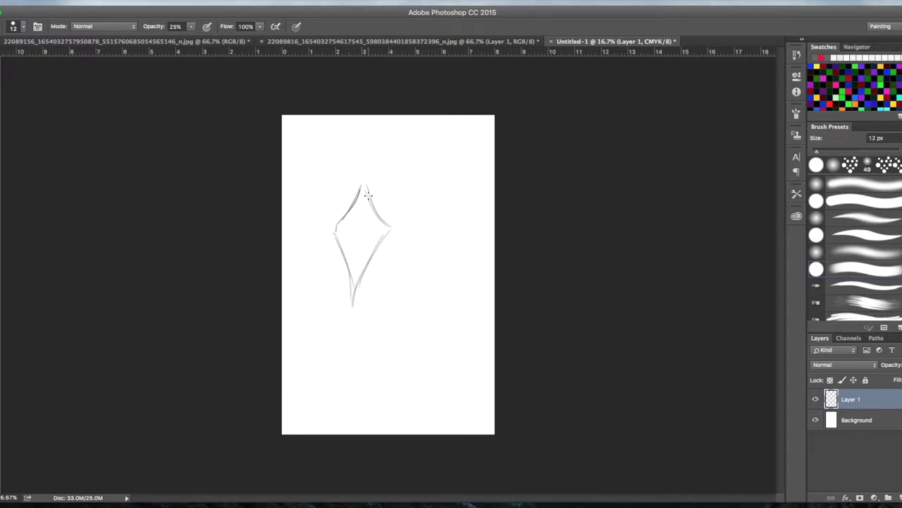
{"action": "left_click_drag", "start_coordinate": [385, 223], "coordinate": [367, 183]}
{"action": "left_click_drag", "start_coordinate": [397, 227], "coordinate": [387, 224]}
{"action": "left_click_drag", "start_coordinate": [356, 192], "coordinate": [335, 226]}
{"action": "left_click_drag", "start_coordinate": [346, 283], "coordinate": [352, 303]}
- Try a small separate diamond near the page's upper right corner and undo it
{"action": "mouse_move", "coordinate": [449, 139]}
{"action": "left_mouse_down"}
{"action": "mouse_move", "coordinate": [430, 166]}
{"action": "mouse_move", "coordinate": [444, 190]}
{"action": "left_mouse_up"}
{"action": "mouse_move", "coordinate": [453, 149]}
{"action": "left_mouse_down"}
{"action": "mouse_move", "coordinate": [465, 164]}
{"action": "mouse_move", "coordinate": [446, 192]}
{"action": "left_mouse_up"}
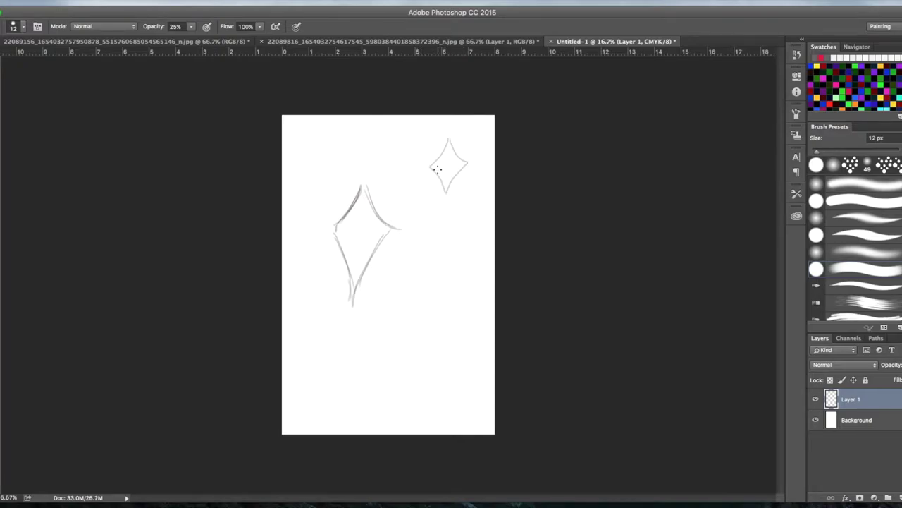
{"action": "key", "text": "super+alt+z"}
{"action": "key", "text": "super+alt+z"}
- Compare with the horse photo and sketch the nose-bridge lines running down from the diamond's lower tip
{"action": "left_click", "coordinate": [529, 41]}
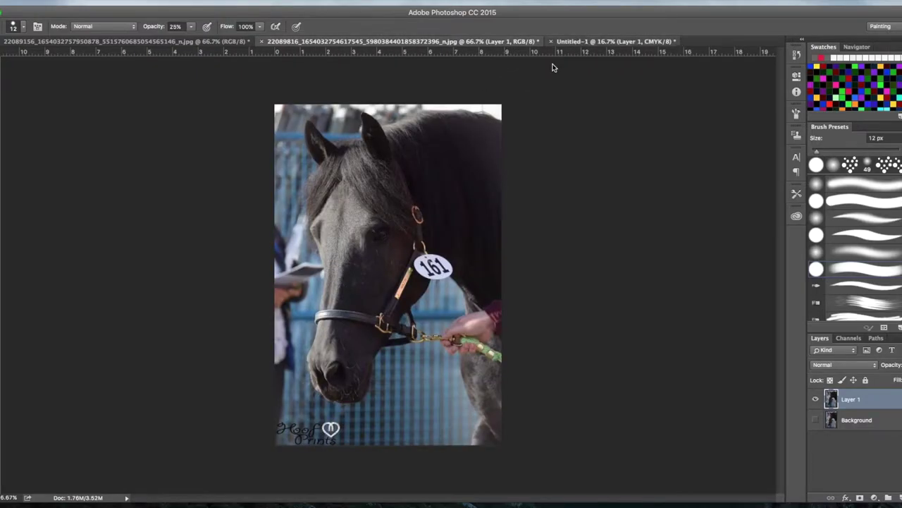
{"action": "left_click", "coordinate": [564, 42]}
{"action": "mouse_move", "coordinate": [347, 269]}
{"action": "left_mouse_down"}
{"action": "mouse_move", "coordinate": [340, 333]}
{"action": "mouse_move", "coordinate": [356, 316]}
{"action": "mouse_move", "coordinate": [357, 331]}
{"action": "left_mouse_up"}
{"action": "mouse_move", "coordinate": [360, 296]}
{"action": "left_mouse_down"}
{"action": "mouse_move", "coordinate": [355, 332]}
{"action": "mouse_move", "coordinate": [348, 278]}
{"action": "mouse_move", "coordinate": [346, 329]}
{"action": "mouse_move", "coordinate": [351, 295]}
{"action": "mouse_move", "coordinate": [344, 330]}
{"action": "left_mouse_up"}
- Set the brush opacity to 18%, sketch a circle for the muzzle below the nose bridge, and reinforce the line joining them
{"action": "left_click", "coordinate": [192, 27]}
{"action": "left_click_drag", "start_coordinate": [190, 38], "coordinate": [186, 38]}
{"action": "left_click", "coordinate": [320, 40]}
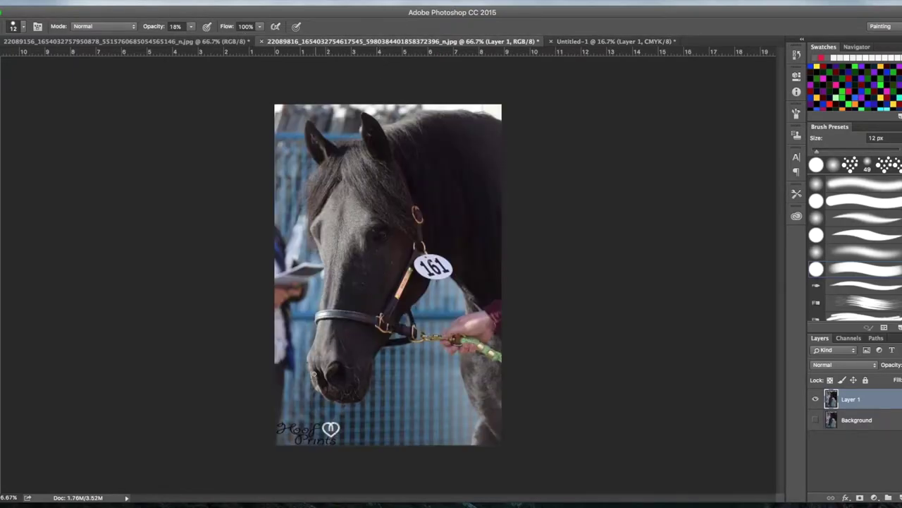
{"action": "left_click", "coordinate": [575, 41]}
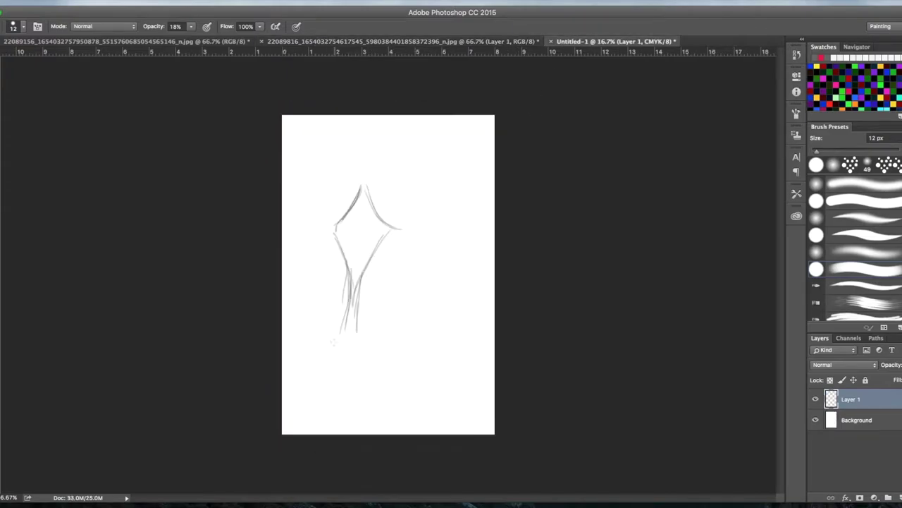
{"action": "mouse_move", "coordinate": [342, 340]}
{"action": "left_mouse_down"}
{"action": "mouse_move", "coordinate": [346, 365]}
{"action": "mouse_move", "coordinate": [341, 333]}
{"action": "mouse_move", "coordinate": [348, 361]}
{"action": "mouse_move", "coordinate": [338, 349]}
{"action": "mouse_move", "coordinate": [357, 368]}
{"action": "mouse_move", "coordinate": [370, 366]}
{"action": "mouse_move", "coordinate": [348, 363]}
{"action": "mouse_move", "coordinate": [383, 358]}
{"action": "left_mouse_up"}
{"action": "left_click_drag", "start_coordinate": [374, 321], "coordinate": [380, 333]}
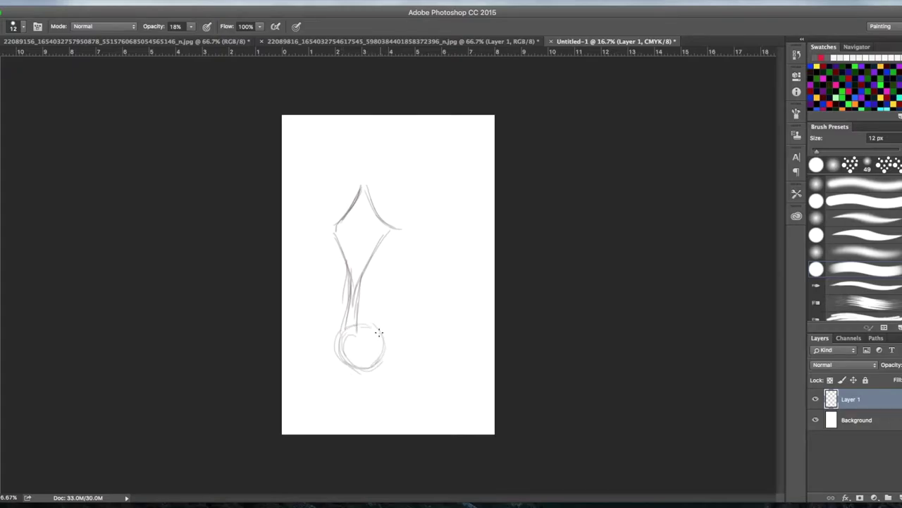
{"action": "left_click_drag", "start_coordinate": [350, 299], "coordinate": [341, 335]}
- Add a new layer to the horse photo and paint the cheek and jaw curve on it in red at 100% brush opacity
{"action": "left_click", "coordinate": [498, 42]}
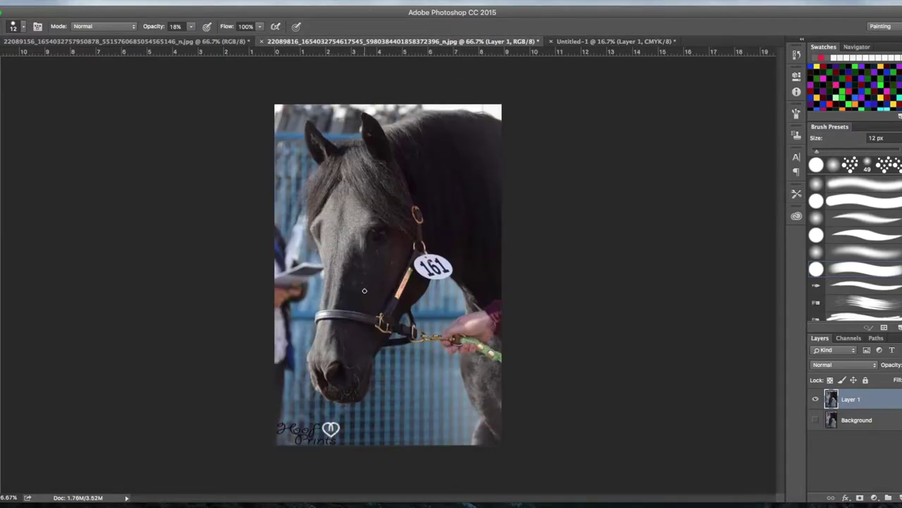
{"action": "left_click", "coordinate": [0, 377]}
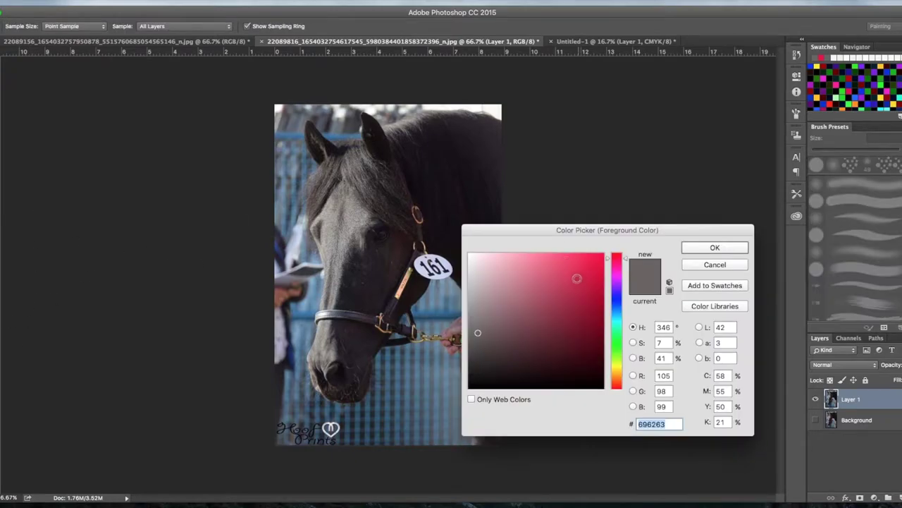
{"action": "left_click", "coordinate": [710, 250]}
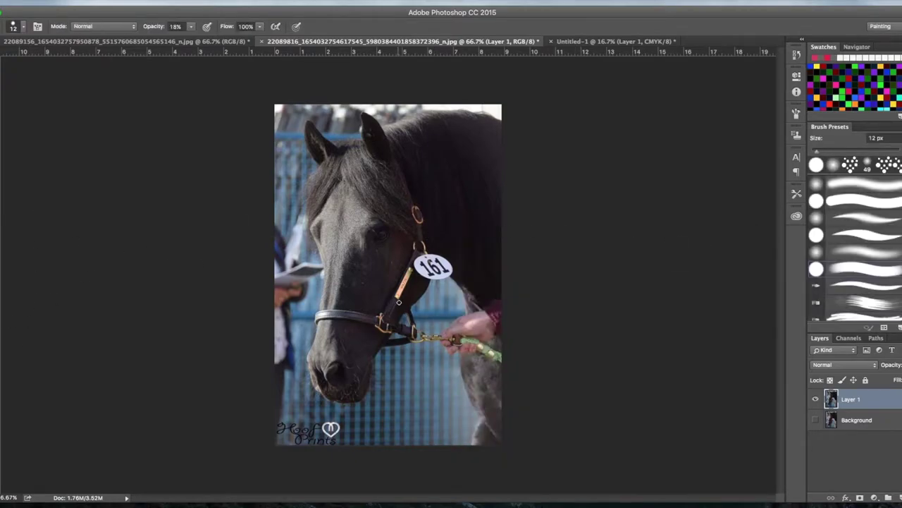
{"action": "left_click", "coordinate": [900, 497]}
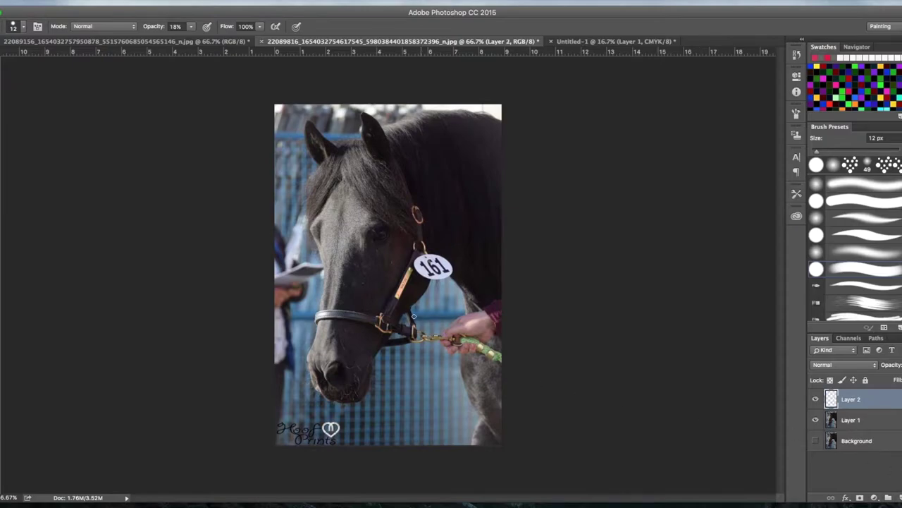
{"action": "left_click", "coordinate": [191, 26]}
{"action": "left_click_drag", "start_coordinate": [190, 39], "coordinate": [294, 57]}
{"action": "mouse_move", "coordinate": [393, 299]}
{"action": "left_mouse_down"}
{"action": "mouse_move", "coordinate": [419, 301]}
{"action": "mouse_move", "coordinate": [433, 281]}
{"action": "mouse_move", "coordinate": [432, 246]}
{"action": "mouse_move", "coordinate": [422, 229]}
{"action": "mouse_move", "coordinate": [432, 255]}
{"action": "mouse_move", "coordinate": [416, 211]}
{"action": "mouse_move", "coordinate": [428, 288]}
{"action": "mouse_move", "coordinate": [389, 302]}
{"action": "left_mouse_up"}
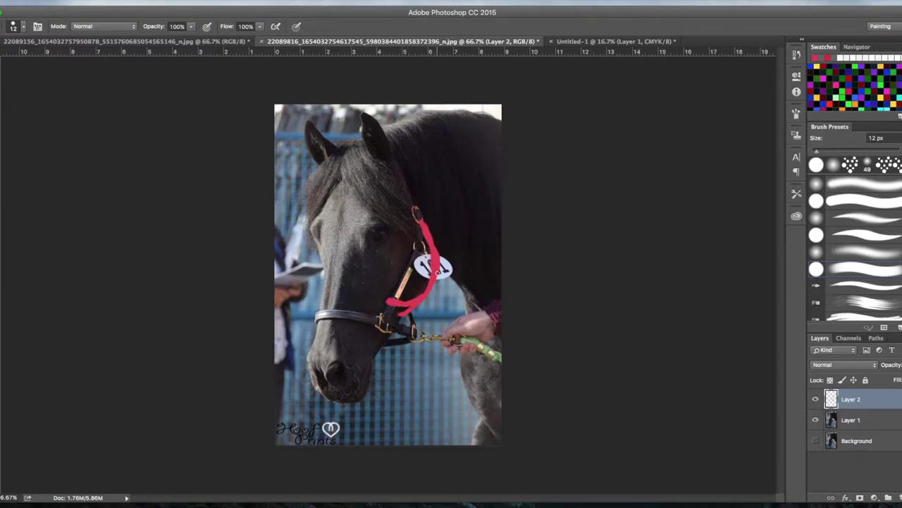
- Return to the sketch document, set the brush to gray #6b6667 at 13% opacity, and sketch the cheek curve beside the diamond
{"action": "left_click", "coordinate": [614, 41]}
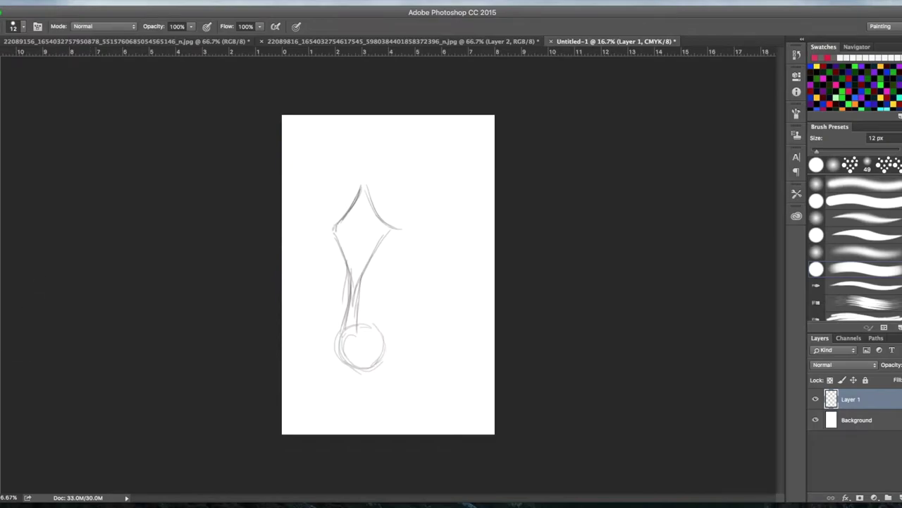
{"action": "left_click", "coordinate": [1, 284]}
{"action": "left_click", "coordinate": [476, 332]}
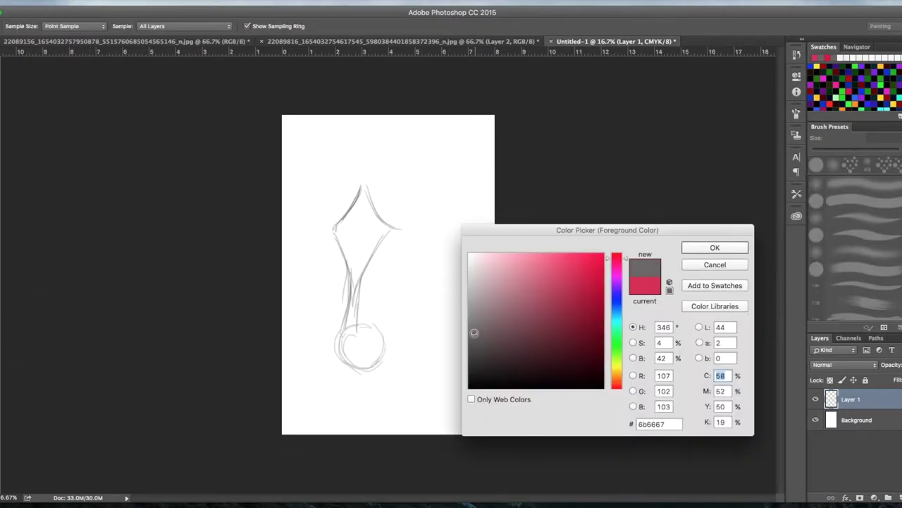
{"action": "left_click", "coordinate": [717, 247]}
{"action": "left_click_drag", "start_coordinate": [419, 224], "coordinate": [425, 266]}
{"action": "left_click", "coordinate": [190, 27]}
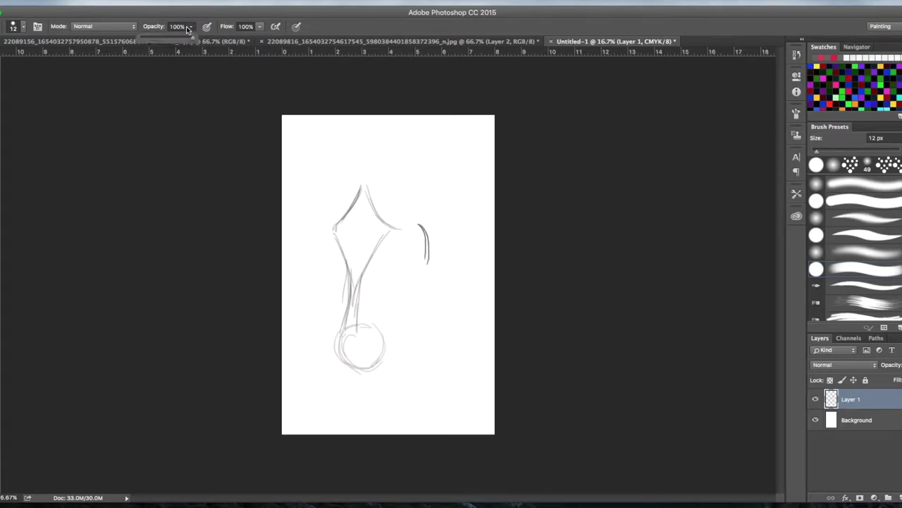
{"action": "left_click", "coordinate": [148, 36]}
{"action": "mouse_move", "coordinate": [417, 224]}
{"action": "left_mouse_down"}
{"action": "mouse_move", "coordinate": [421, 273]}
{"action": "mouse_move", "coordinate": [409, 296]}
{"action": "left_mouse_up"}
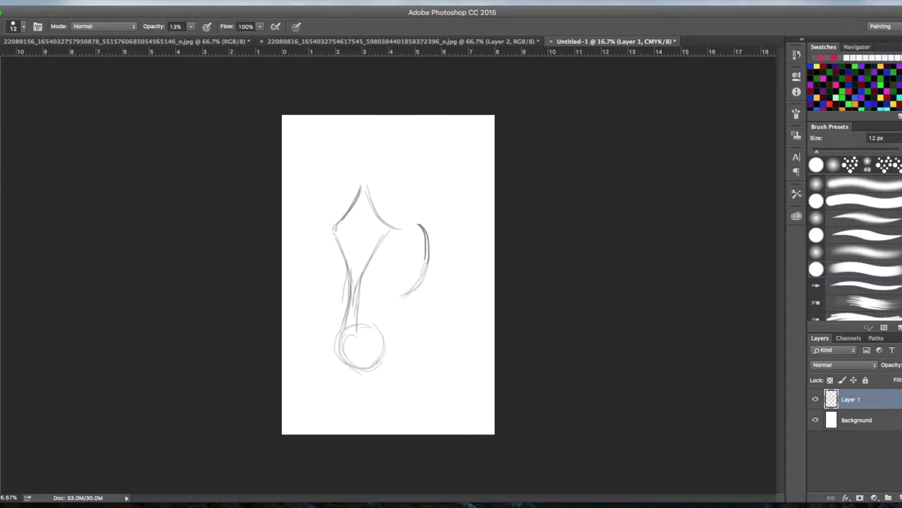
- Erase the dark upper part of the cheek curve and redraw the whole curve with light brush strokes
{"action": "key", "text": "e"}
{"action": "left_click_drag", "start_coordinate": [426, 225], "coordinate": [423, 228]}
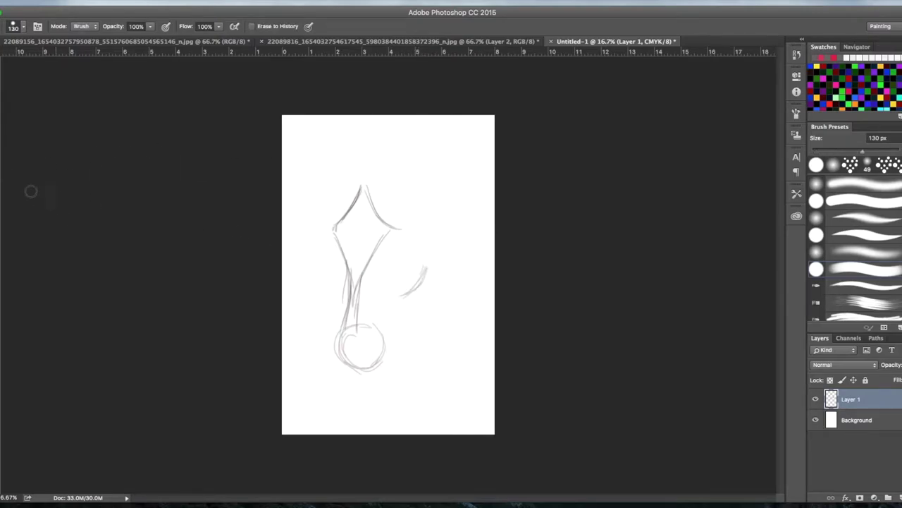
{"action": "key", "text": "b"}
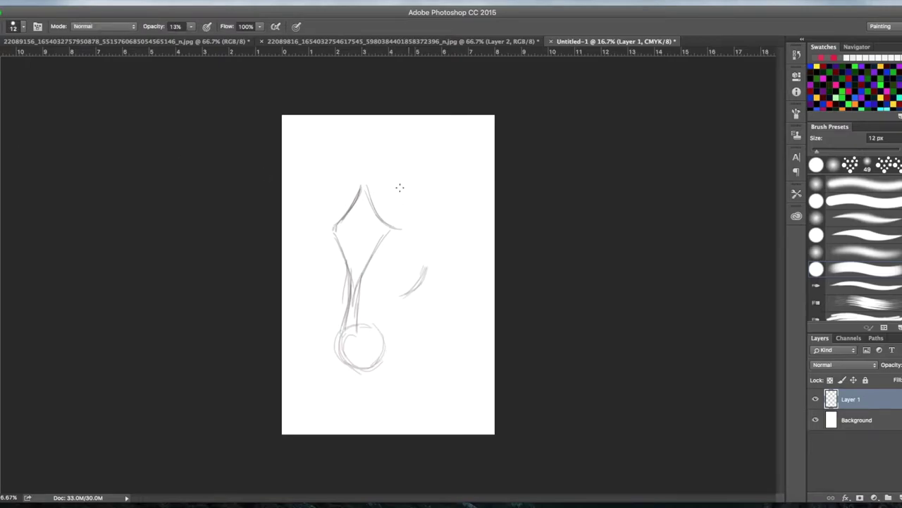
{"action": "mouse_move", "coordinate": [421, 227]}
{"action": "left_mouse_down"}
{"action": "mouse_move", "coordinate": [427, 265]}
{"action": "mouse_move", "coordinate": [427, 232]}
{"action": "mouse_move", "coordinate": [431, 251]}
{"action": "mouse_move", "coordinate": [410, 295]}
{"action": "mouse_move", "coordinate": [429, 268]}
{"action": "mouse_move", "coordinate": [397, 295]}
{"action": "mouse_move", "coordinate": [416, 284]}
{"action": "mouse_move", "coordinate": [423, 224]}
{"action": "mouse_move", "coordinate": [421, 284]}
{"action": "mouse_move", "coordinate": [402, 295]}
{"action": "left_mouse_up"}
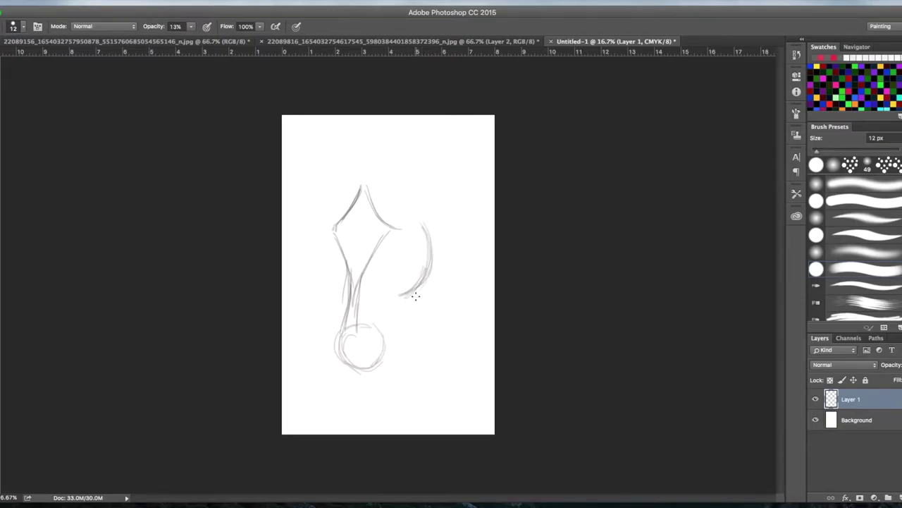
- Compare with the horse photo, sketch the jaw line from the cheek curve to the muzzle, and reinforce the cheek and muzzle outlines
{"action": "left_click", "coordinate": [461, 42]}
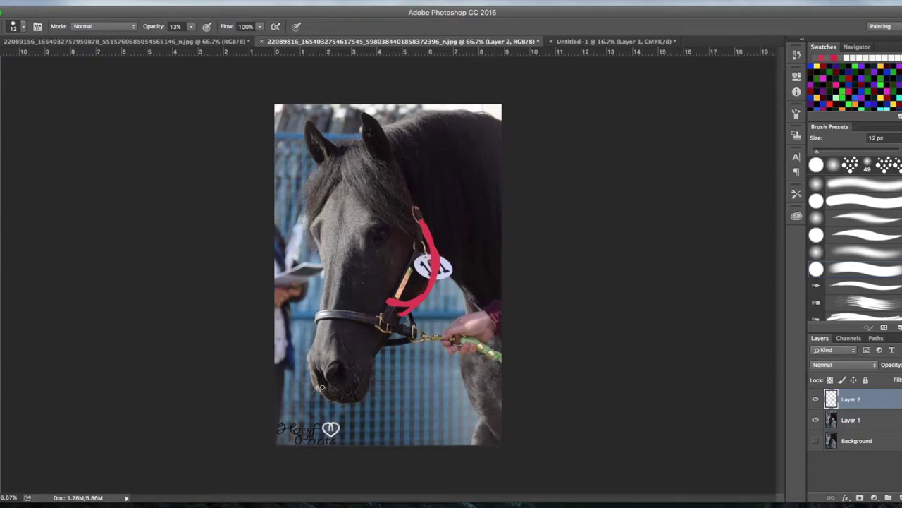
{"action": "left_click", "coordinate": [568, 42]}
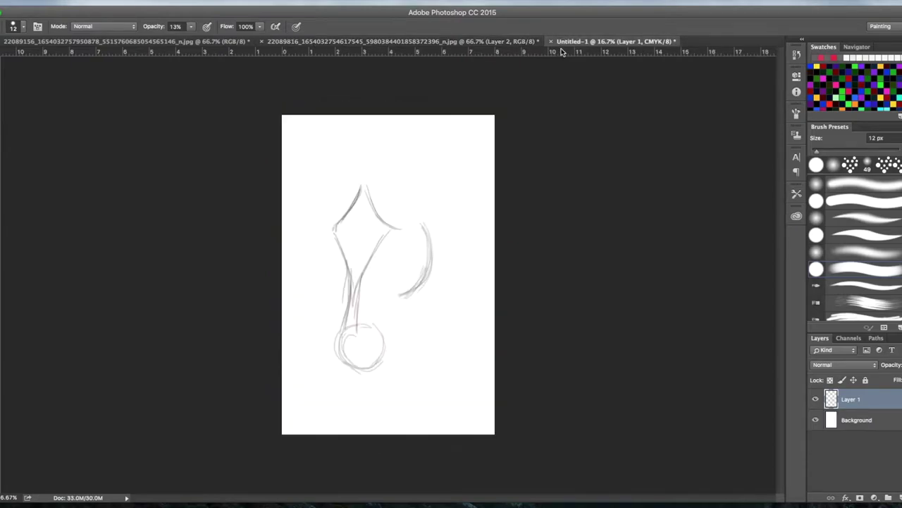
{"action": "left_click_drag", "start_coordinate": [408, 292], "coordinate": [383, 330]}
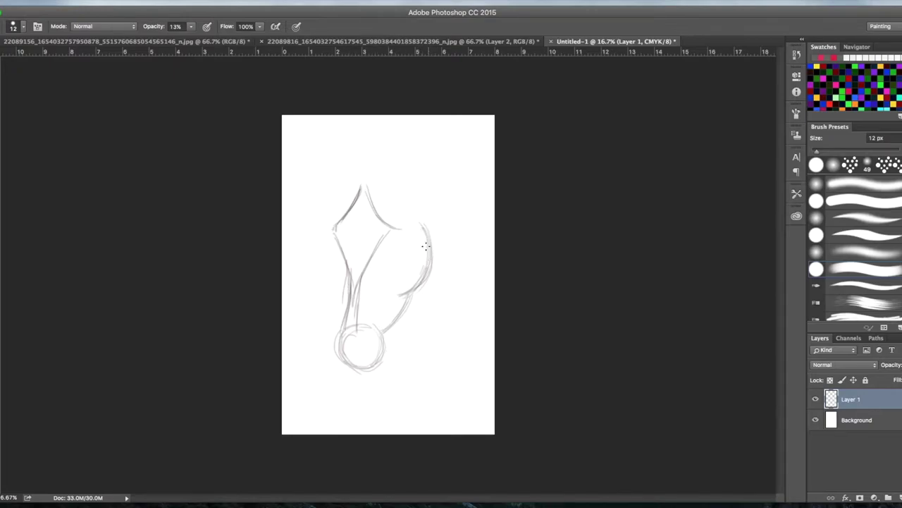
{"action": "left_click_drag", "start_coordinate": [424, 229], "coordinate": [416, 283]}
{"action": "left_click_drag", "start_coordinate": [431, 226], "coordinate": [432, 275]}
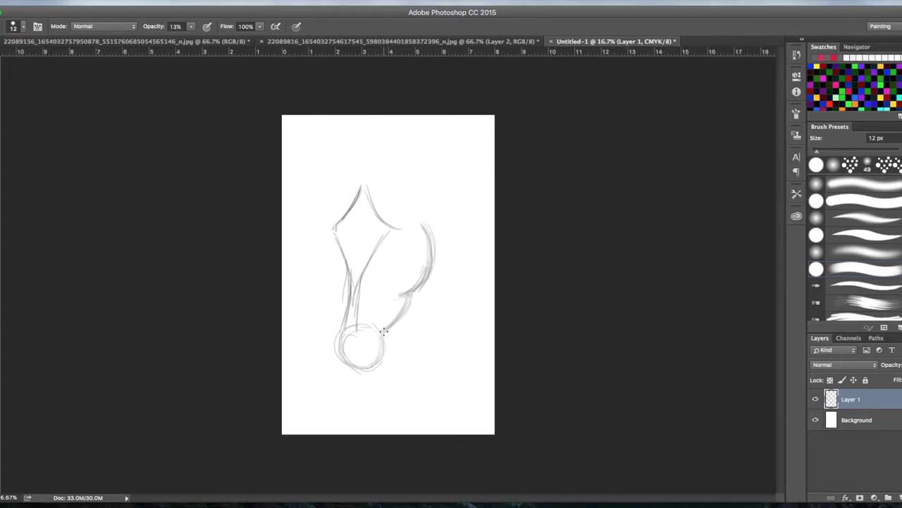
{"action": "left_click_drag", "start_coordinate": [342, 331], "coordinate": [352, 364]}
- On the horse photo, paint the outer curves of both ears in red at 100% brush opacity
{"action": "left_click", "coordinate": [525, 41]}
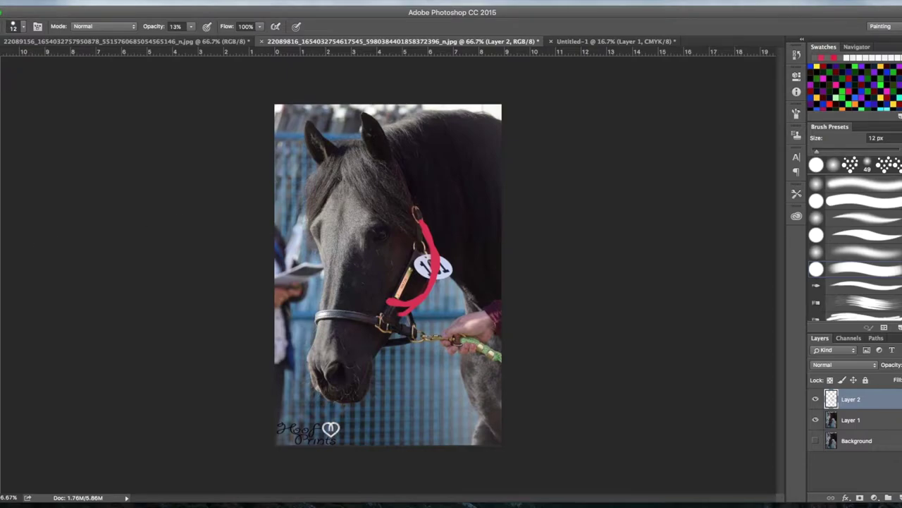
{"action": "left_click", "coordinate": [1, 338]}
{"action": "left_click", "coordinate": [576, 267]}
{"action": "left_click", "coordinate": [727, 250]}
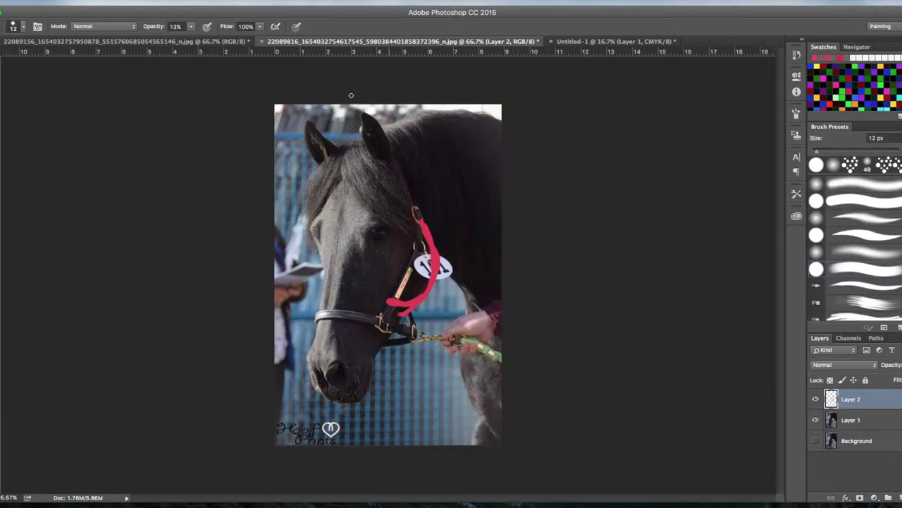
{"action": "mouse_move", "coordinate": [312, 126]}
{"action": "left_mouse_down"}
{"action": "mouse_move", "coordinate": [317, 159]}
{"action": "mouse_move", "coordinate": [318, 134]}
{"action": "left_mouse_up"}
{"action": "left_click", "coordinate": [191, 26]}
{"action": "left_click_drag", "start_coordinate": [190, 40], "coordinate": [245, 40]}
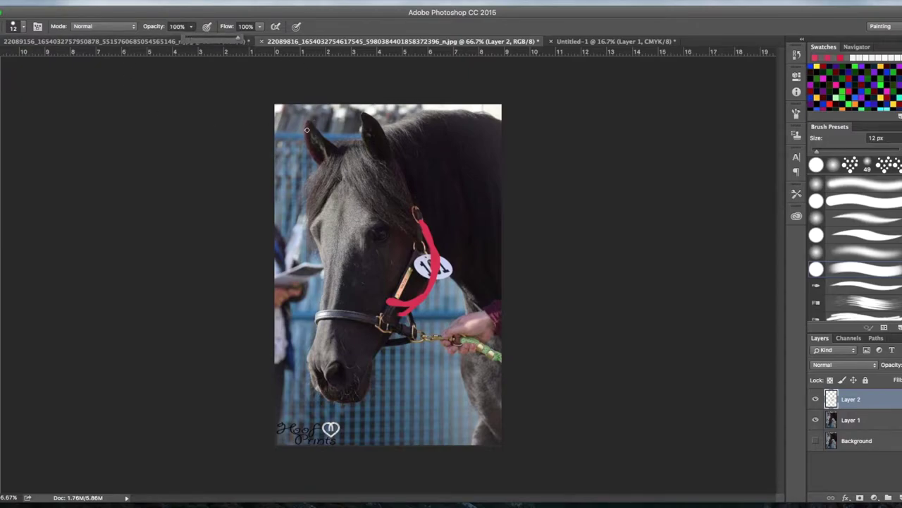
{"action": "left_click_drag", "start_coordinate": [308, 118], "coordinate": [320, 170]}
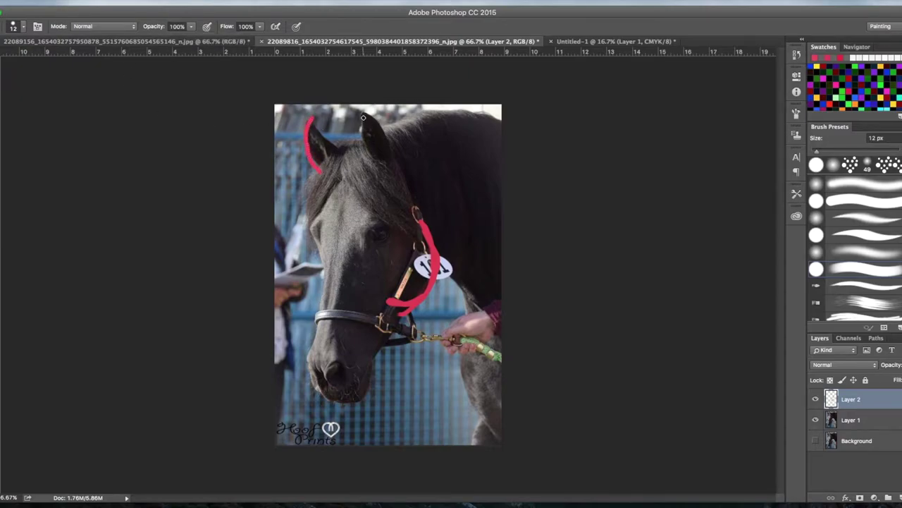
{"action": "mouse_move", "coordinate": [363, 113]}
{"action": "left_mouse_down"}
{"action": "mouse_move", "coordinate": [379, 136]}
{"action": "mouse_move", "coordinate": [380, 171]}
{"action": "left_mouse_up"}
- Return to the sketch, set the brush to gray #635c5e at 17% opacity, and add short vertical marks at the diamond's side corners
{"action": "left_click", "coordinate": [558, 42]}
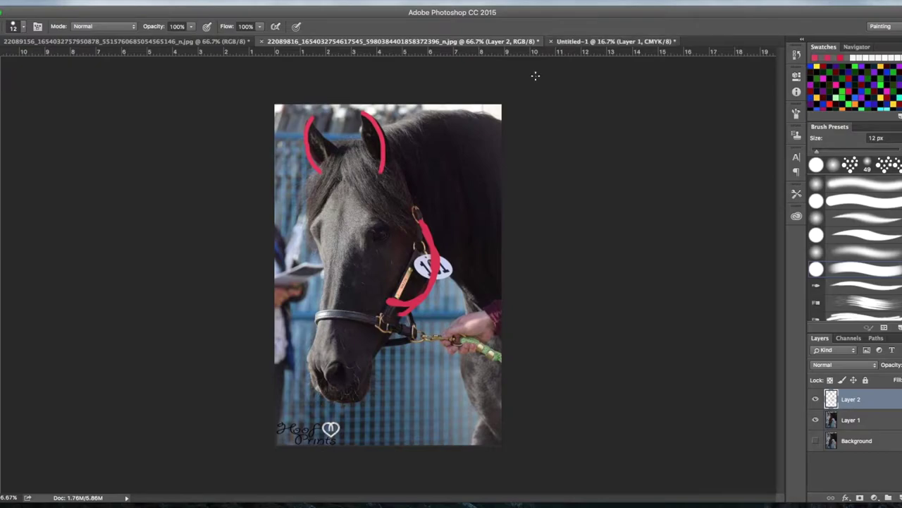
{"action": "left_click", "coordinate": [2, 317]}
{"action": "left_click_drag", "start_coordinate": [483, 343], "coordinate": [478, 336]}
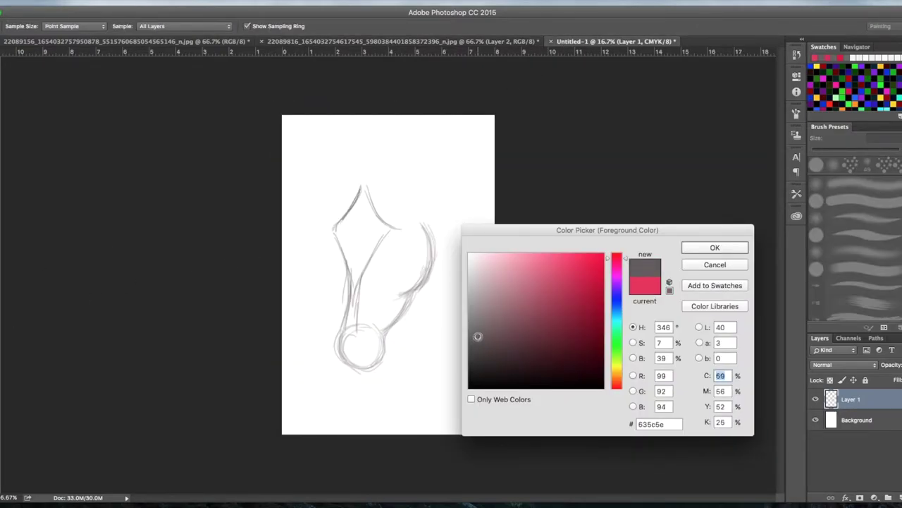
{"action": "left_click", "coordinate": [714, 247]}
{"action": "left_click", "coordinate": [190, 26]}
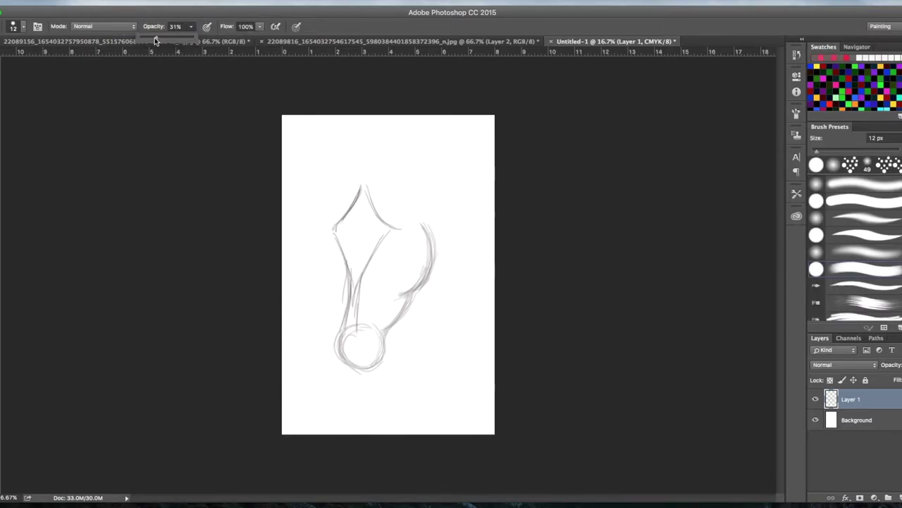
{"action": "left_click", "coordinate": [331, 226]}
{"action": "left_click_drag", "start_coordinate": [406, 239], "coordinate": [406, 228]}
- Sketch the outer curves of both ears above the diamond, checking their placement against the horse photo
{"action": "left_click_drag", "start_coordinate": [336, 174], "coordinate": [340, 142]}
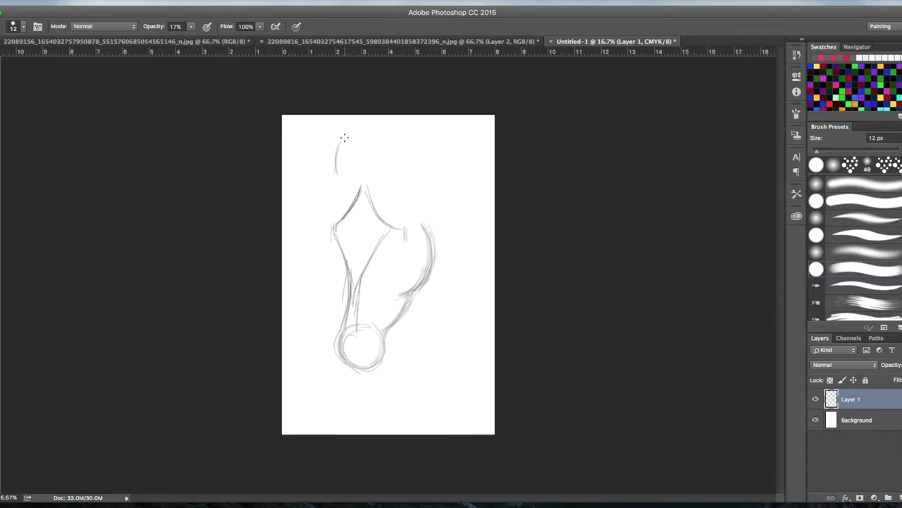
{"action": "left_click_drag", "start_coordinate": [337, 176], "coordinate": [343, 137]}
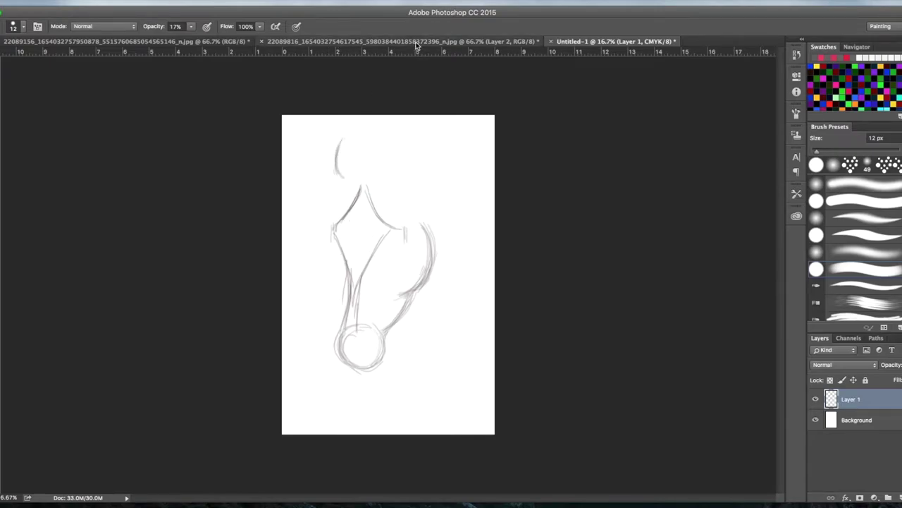
{"action": "key", "text": "ctrl+shift+Tab"}
{"action": "left_click", "coordinate": [581, 41]}
{"action": "left_click_drag", "start_coordinate": [399, 144], "coordinate": [405, 174]}
{"action": "left_click_drag", "start_coordinate": [393, 139], "coordinate": [409, 184]}
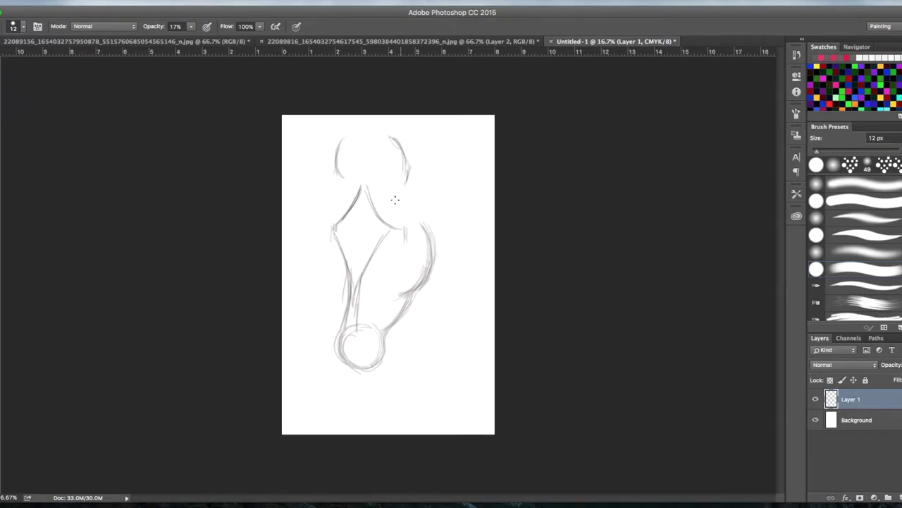
- On the horse photo, paint the inner ear edges and a short line off the left ear's base in red, strengthened at 100% opacity
{"action": "left_click", "coordinate": [465, 42]}
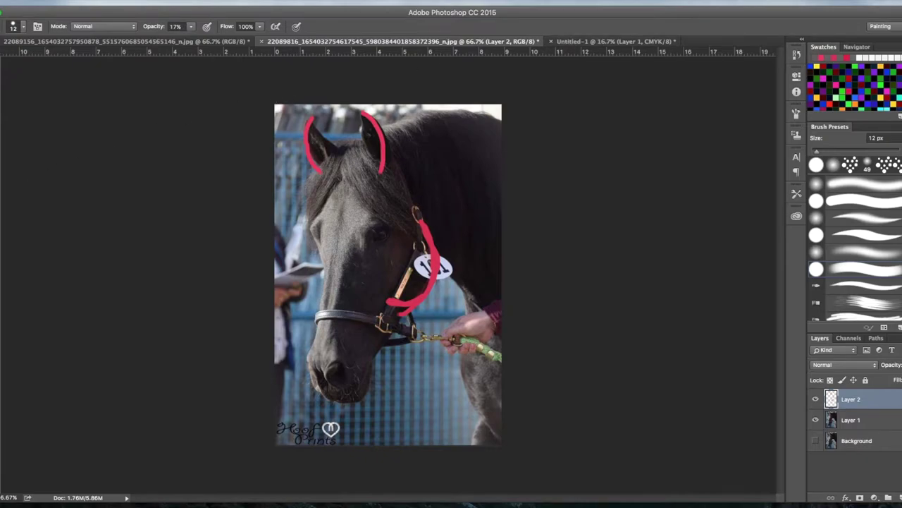
{"action": "left_click", "coordinate": [586, 269]}
{"action": "left_click", "coordinate": [734, 249]}
{"action": "left_click_drag", "start_coordinate": [363, 128], "coordinate": [369, 163]}
{"action": "left_click_drag", "start_coordinate": [364, 119], "coordinate": [369, 160]}
{"action": "left_click_drag", "start_coordinate": [314, 123], "coordinate": [324, 162]}
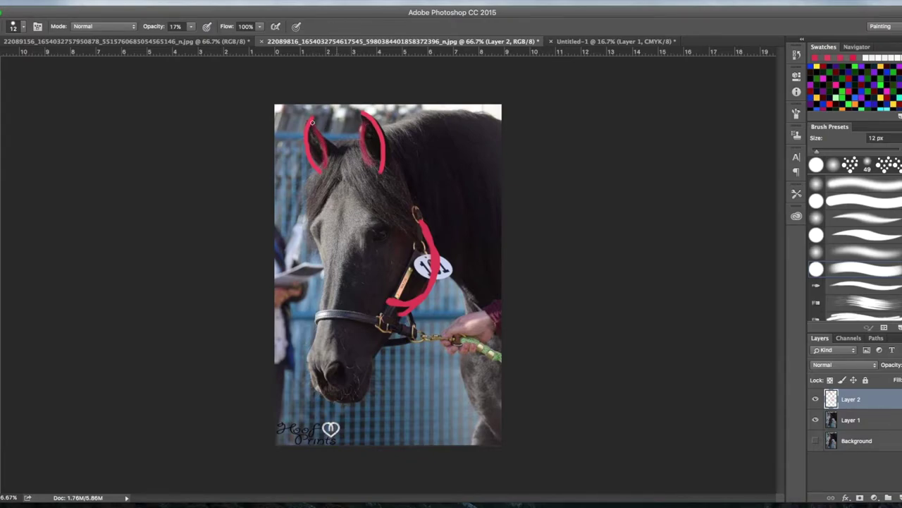
{"action": "left_click_drag", "start_coordinate": [190, 26], "coordinate": [237, 37]}
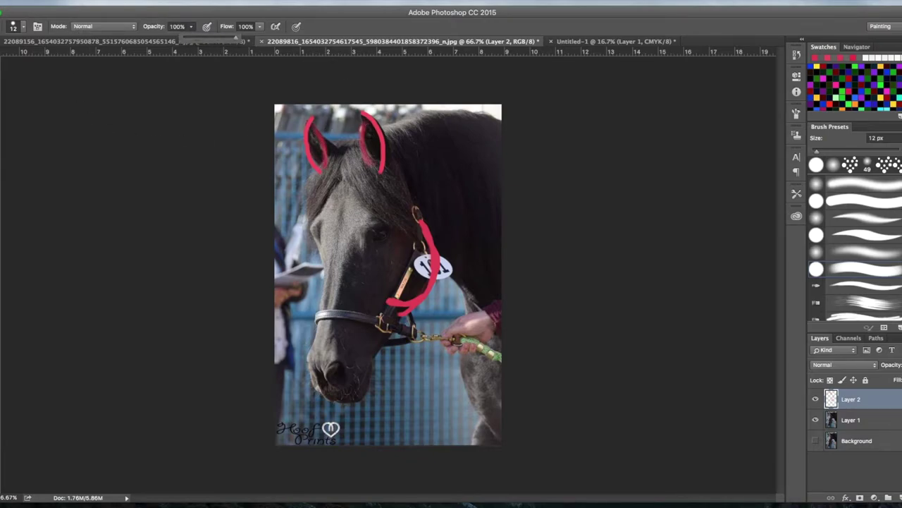
{"action": "left_click_drag", "start_coordinate": [314, 127], "coordinate": [324, 159]}
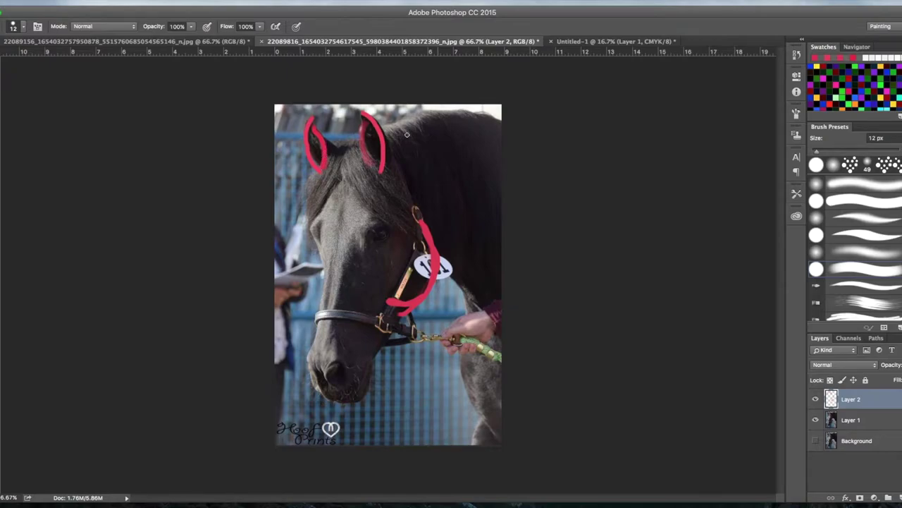
{"action": "left_click_drag", "start_coordinate": [364, 119], "coordinate": [375, 165]}
{"action": "left_click_drag", "start_coordinate": [326, 143], "coordinate": [339, 147]}
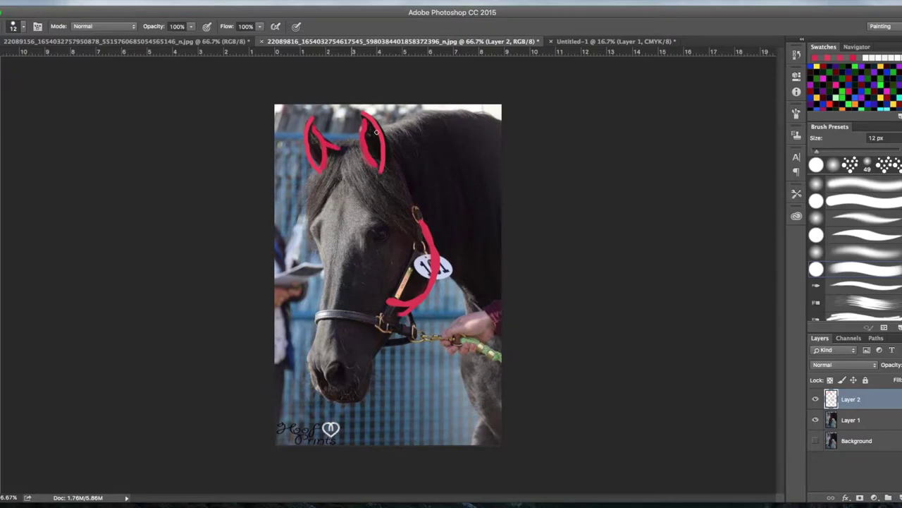
- Return to the sketch, set the brush to dark gray at 19% opacity, and draw the inner curves of both ears
{"action": "left_click", "coordinate": [566, 43]}
{"action": "left_click", "coordinate": [1, 325]}
{"action": "left_click_drag", "start_coordinate": [483, 348], "coordinate": [479, 346]}
{"action": "left_click", "coordinate": [715, 244]}
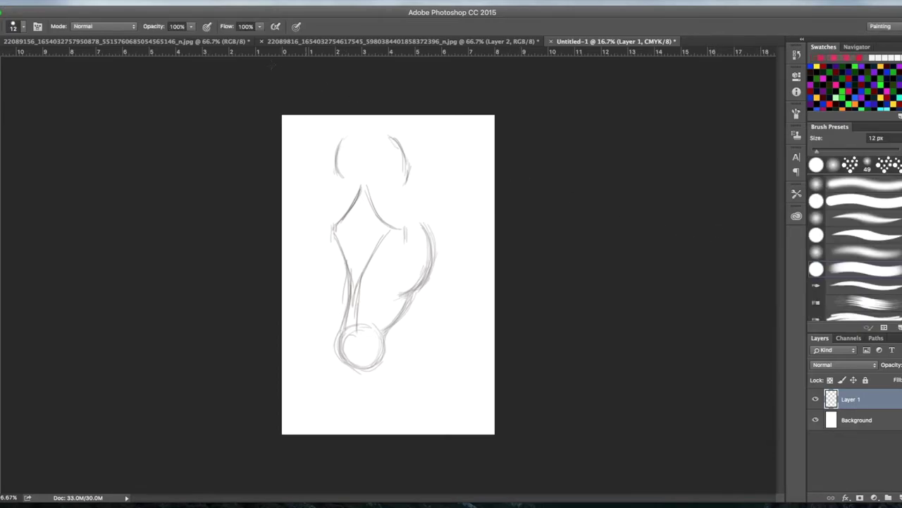
{"action": "left_click", "coordinate": [190, 26]}
{"action": "left_click", "coordinate": [150, 39]}
{"action": "left_click", "coordinate": [351, 145]}
{"action": "mouse_move", "coordinate": [347, 136]}
{"action": "left_mouse_down"}
{"action": "mouse_move", "coordinate": [356, 160]}
{"action": "mouse_move", "coordinate": [350, 149]}
{"action": "mouse_move", "coordinate": [345, 179]}
{"action": "mouse_move", "coordinate": [345, 141]}
{"action": "mouse_move", "coordinate": [402, 143]}
{"action": "mouse_move", "coordinate": [385, 151]}
{"action": "mouse_move", "coordinate": [398, 178]}
{"action": "left_mouse_up"}
{"action": "left_click_drag", "start_coordinate": [391, 147], "coordinate": [388, 137]}
{"action": "mouse_move", "coordinate": [353, 166]}
{"action": "left_mouse_down"}
{"action": "mouse_move", "coordinate": [344, 180]}
{"action": "mouse_move", "coordinate": [347, 141]}
{"action": "left_mouse_up"}
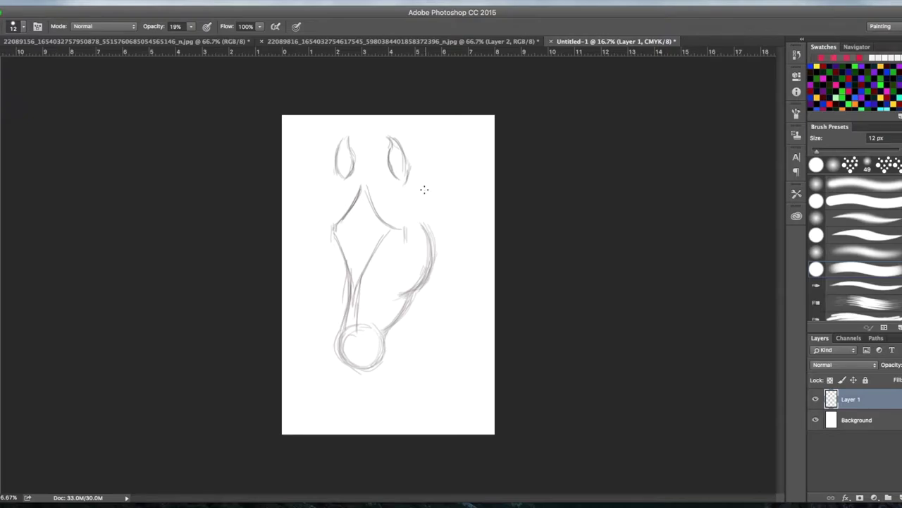
- Sketch a short line off the left ear's base and a slanting line down toward the diamond's left corner, checking the horse photo
{"action": "left_click", "coordinate": [367, 41]}
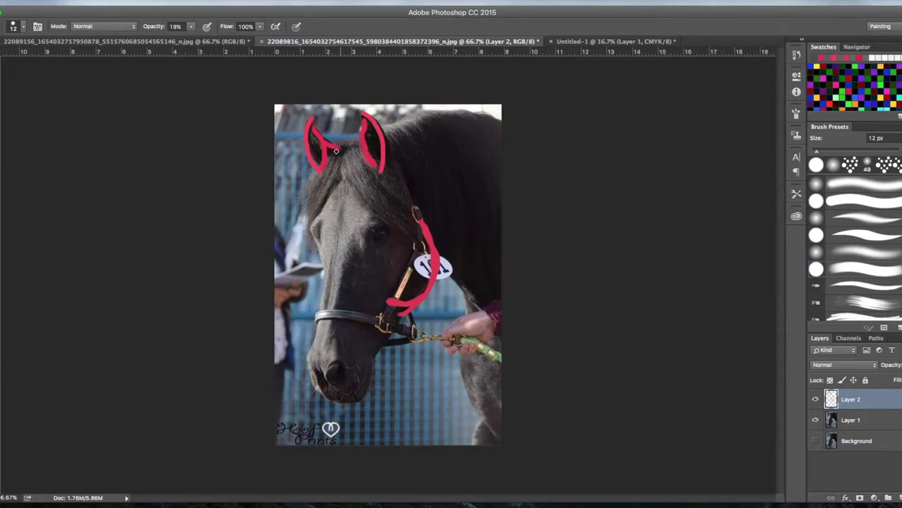
{"action": "left_click", "coordinate": [578, 40]}
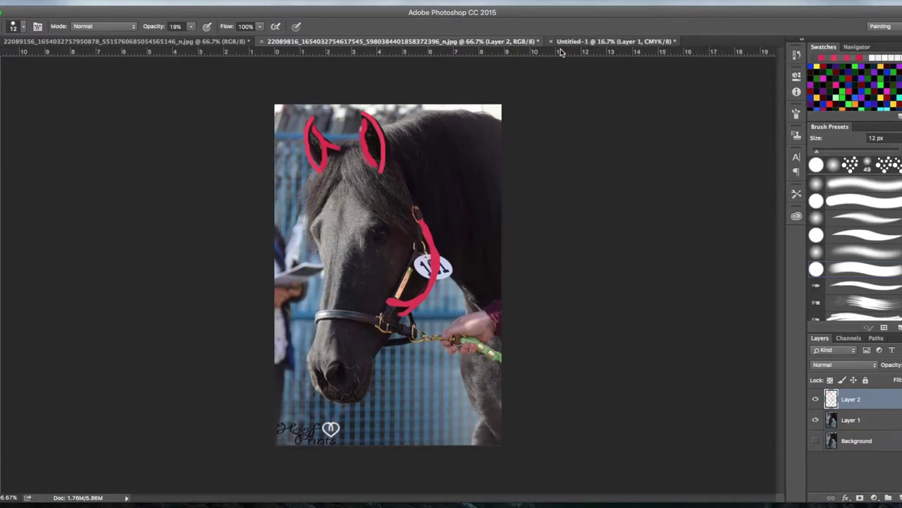
{"action": "left_click_drag", "start_coordinate": [354, 158], "coordinate": [364, 164]}
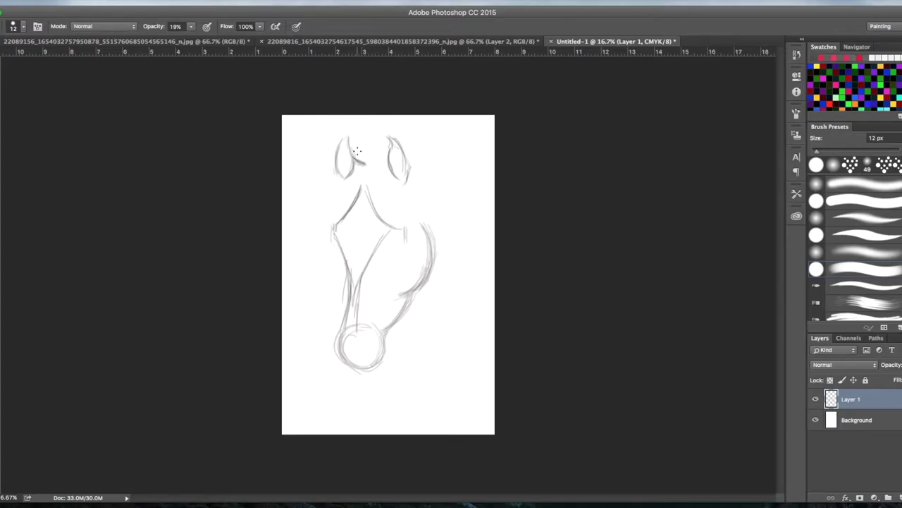
{"action": "left_click", "coordinate": [486, 41]}
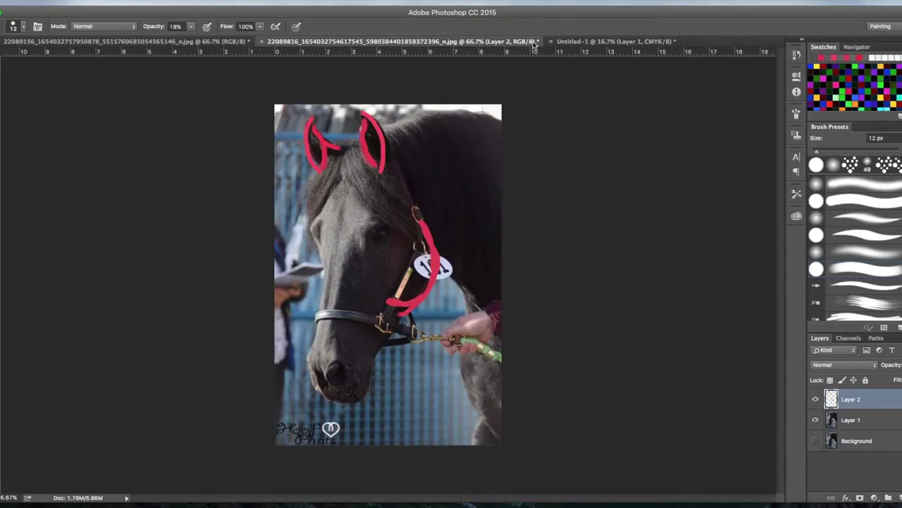
{"action": "left_click", "coordinate": [579, 41]}
{"action": "mouse_move", "coordinate": [359, 168]}
{"action": "left_mouse_down"}
{"action": "mouse_move", "coordinate": [337, 191]}
{"action": "mouse_move", "coordinate": [334, 212]}
{"action": "left_mouse_up"}
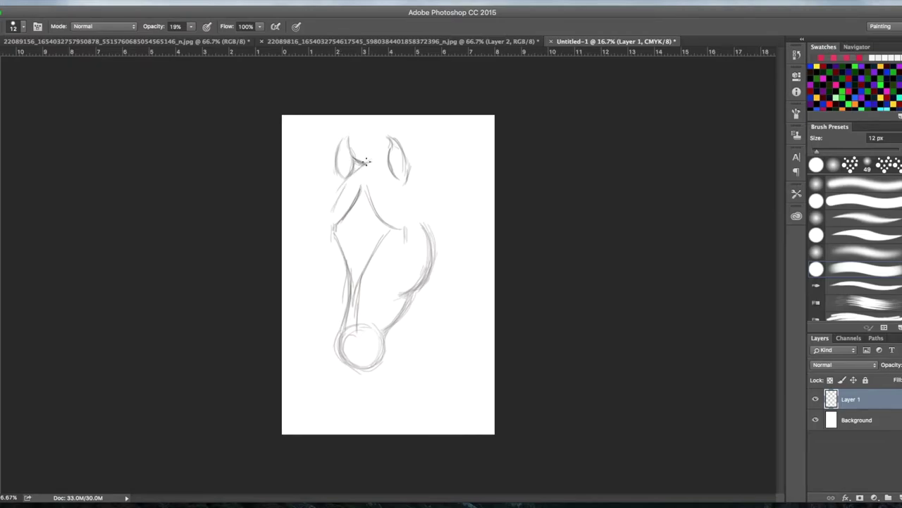
- Draw the top of the head between the ears and the line from the right ear down to the cheek curve, checking the photo
{"action": "left_click", "coordinate": [395, 41]}
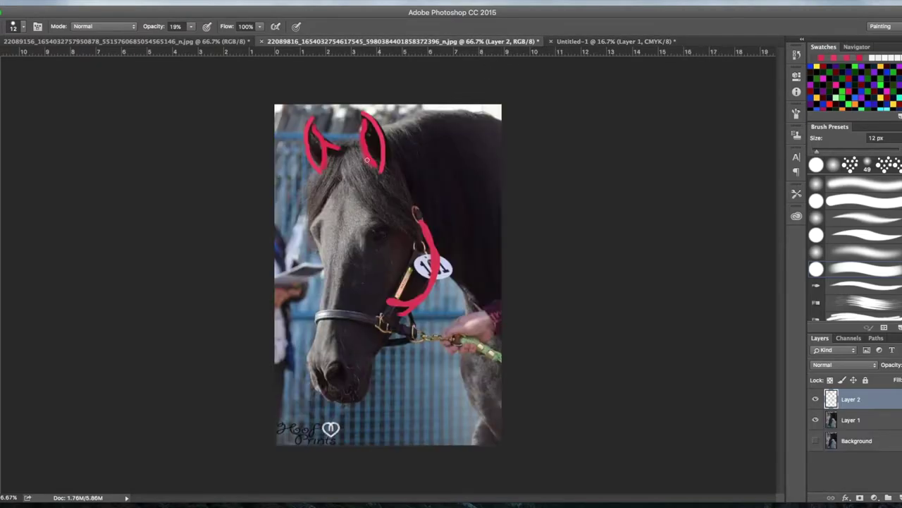
{"action": "left_click", "coordinate": [564, 41]}
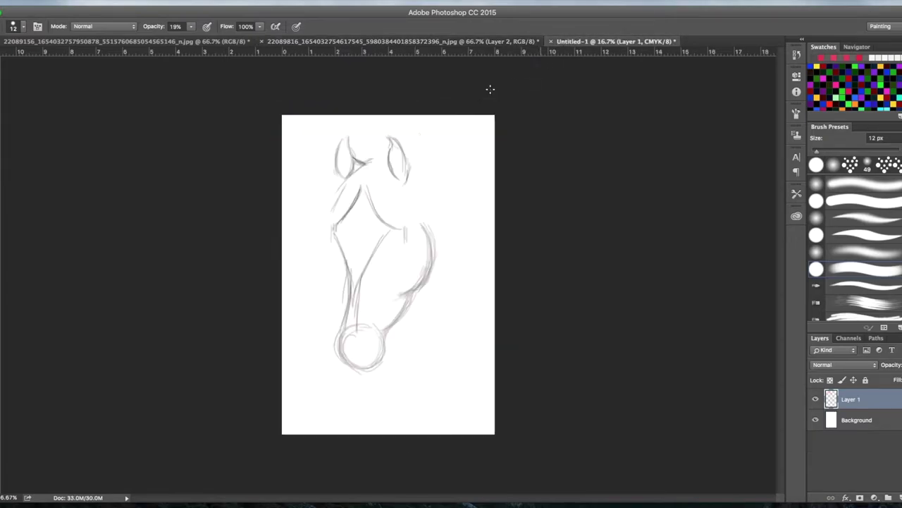
{"action": "mouse_move", "coordinate": [369, 159]}
{"action": "left_mouse_down"}
{"action": "mouse_move", "coordinate": [384, 185]}
{"action": "mouse_move", "coordinate": [399, 197]}
{"action": "mouse_move", "coordinate": [390, 169]}
{"action": "mouse_move", "coordinate": [408, 190]}
{"action": "left_mouse_up"}
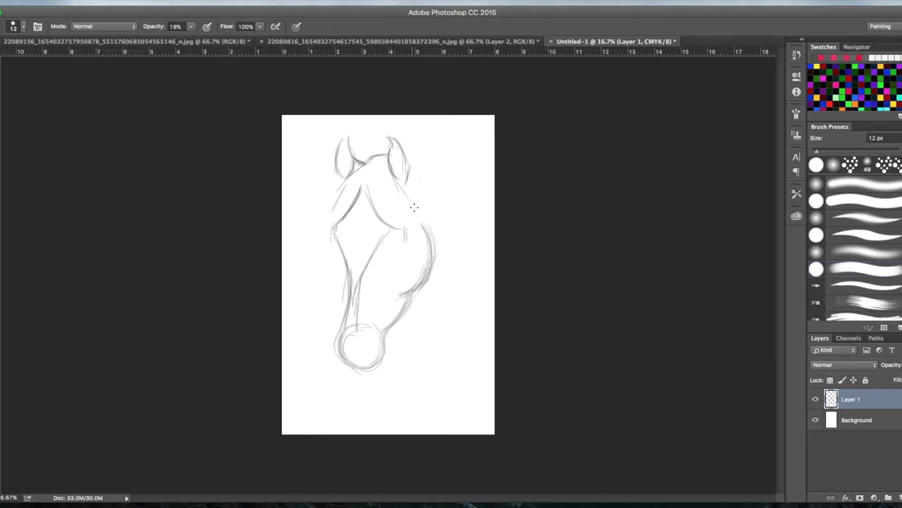
{"action": "left_click", "coordinate": [500, 41]}
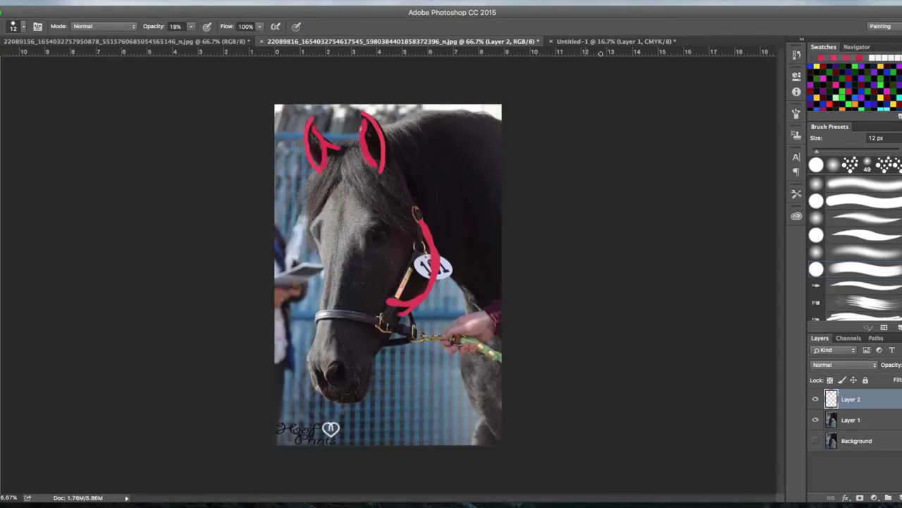
{"action": "left_click", "coordinate": [606, 41]}
{"action": "mouse_move", "coordinate": [362, 186]}
{"action": "left_mouse_down"}
{"action": "mouse_move", "coordinate": [377, 220]}
{"action": "mouse_move", "coordinate": [379, 208]}
{"action": "mouse_move", "coordinate": [422, 225]}
{"action": "left_mouse_up"}
{"action": "mouse_move", "coordinate": [396, 182]}
{"action": "left_mouse_down"}
{"action": "mouse_move", "coordinate": [427, 219]}
{"action": "mouse_move", "coordinate": [418, 217]}
{"action": "left_mouse_up"}
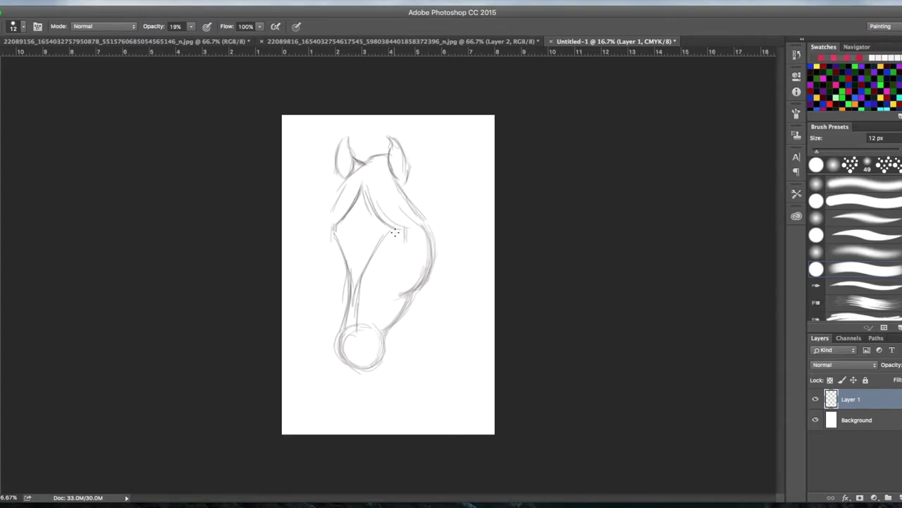
- Add sweeping forelock strands on both sides of the diamond and strengthen the lower jaw line
{"action": "mouse_move", "coordinate": [388, 178]}
{"action": "left_mouse_down"}
{"action": "mouse_move", "coordinate": [445, 251]}
{"action": "mouse_move", "coordinate": [415, 213]}
{"action": "mouse_move", "coordinate": [432, 239]}
{"action": "left_mouse_up"}
{"action": "left_click_drag", "start_coordinate": [395, 216], "coordinate": [425, 242]}
{"action": "left_click_drag", "start_coordinate": [394, 179], "coordinate": [429, 226]}
{"action": "left_click_drag", "start_coordinate": [348, 188], "coordinate": [323, 225]}
{"action": "left_click_drag", "start_coordinate": [356, 181], "coordinate": [321, 229]}
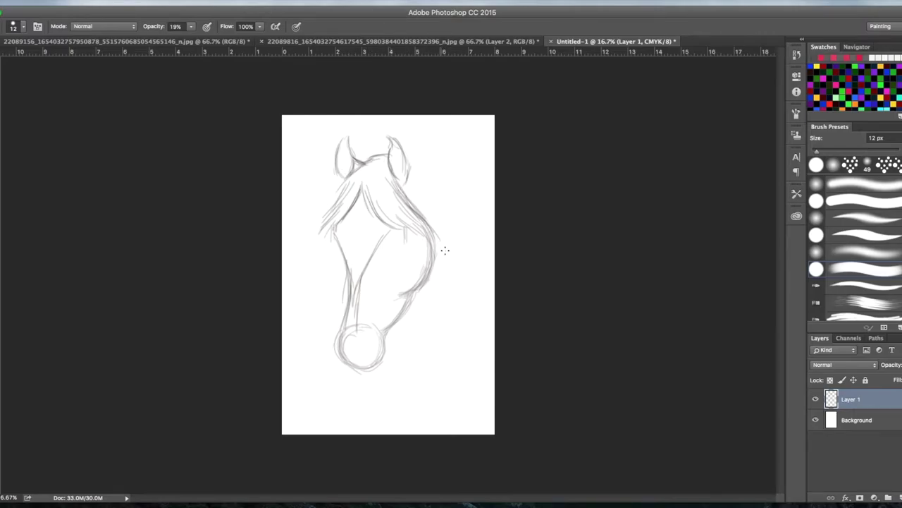
{"action": "left_click_drag", "start_coordinate": [412, 293], "coordinate": [393, 325]}
- On the horse photo, set the brush to red #e01d4b at 100% opacity and trace the neck's crest from the right ear to the image edge
{"action": "left_click", "coordinate": [451, 41]}
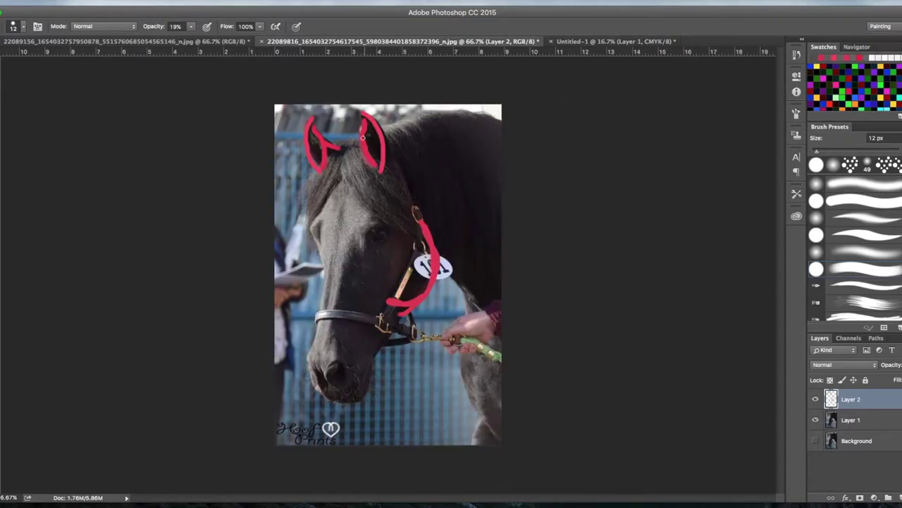
{"action": "left_click", "coordinate": [3, 328]}
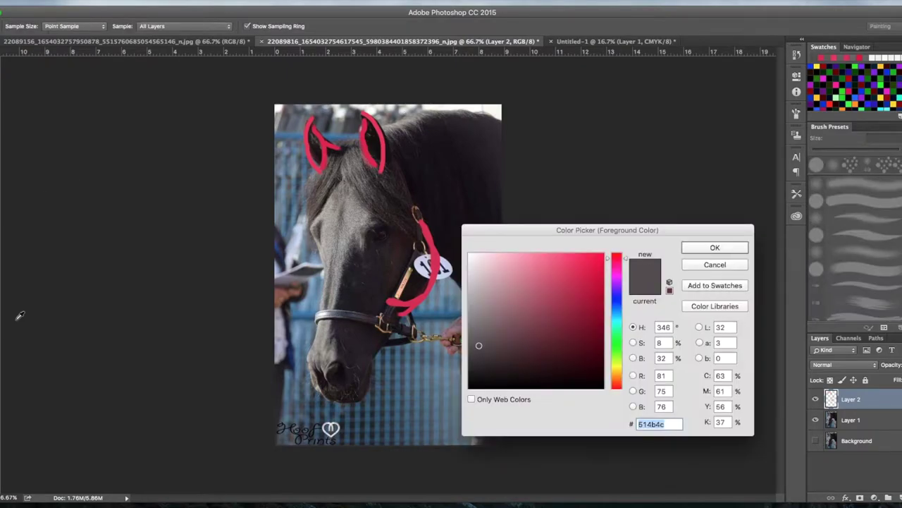
{"action": "left_click", "coordinate": [586, 269]}
{"action": "left_click", "coordinate": [729, 246]}
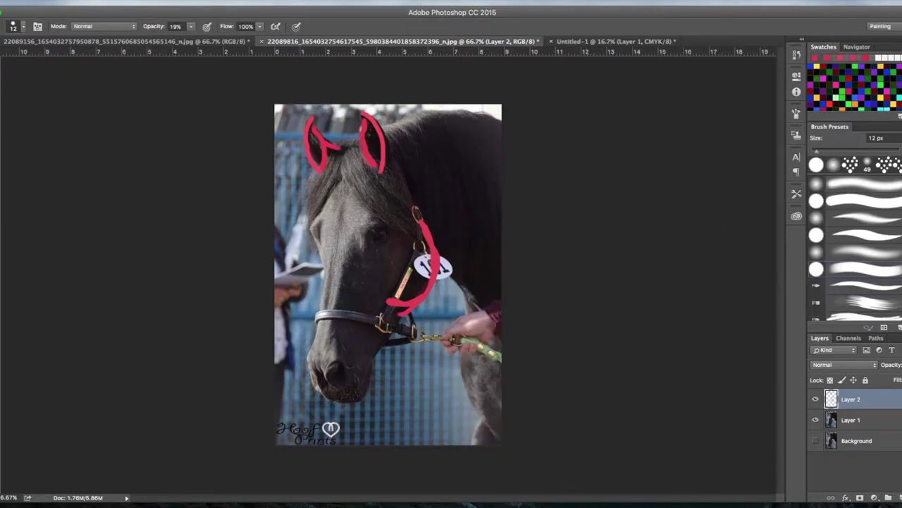
{"action": "left_click", "coordinate": [191, 26]}
{"action": "left_click_drag", "start_coordinate": [193, 35], "coordinate": [252, 47]}
{"action": "left_click_drag", "start_coordinate": [386, 126], "coordinate": [428, 111]}
{"action": "mouse_move", "coordinate": [383, 128]}
{"action": "left_mouse_down"}
{"action": "mouse_move", "coordinate": [454, 112]}
{"action": "mouse_move", "coordinate": [426, 114]}
{"action": "mouse_move", "coordinate": [506, 123]}
{"action": "left_mouse_up"}
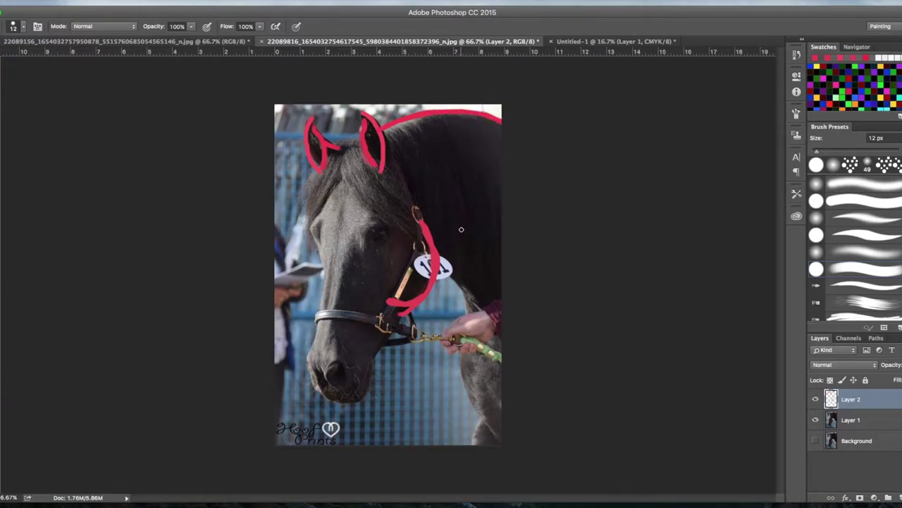
- Return to the sketch, set the brush to dark gray at 18% opacity, and draw the arched neck crest from the right ear to the page edge
{"action": "left_click", "coordinate": [594, 41]}
{"action": "left_click", "coordinate": [4, 360]}
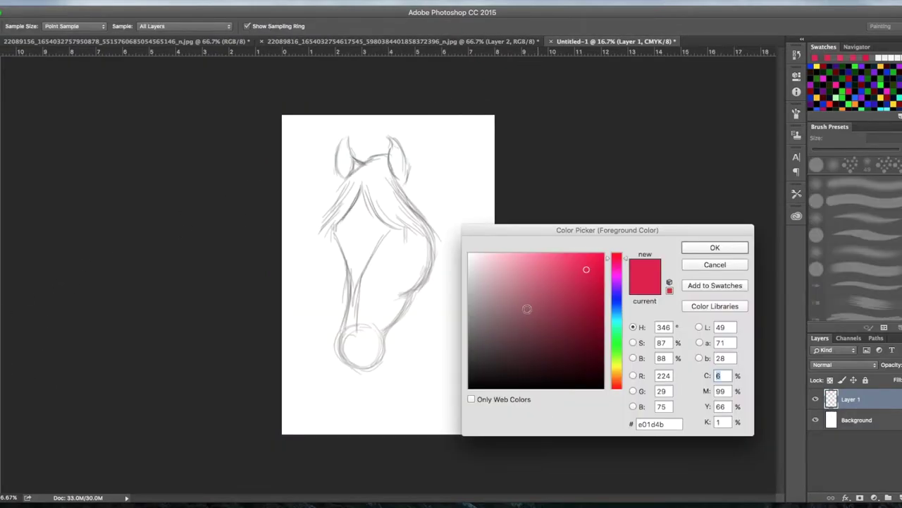
{"action": "left_click_drag", "start_coordinate": [483, 343], "coordinate": [476, 356]}
{"action": "left_click", "coordinate": [715, 247]}
{"action": "left_click_drag", "start_coordinate": [193, 26], "coordinate": [150, 37]}
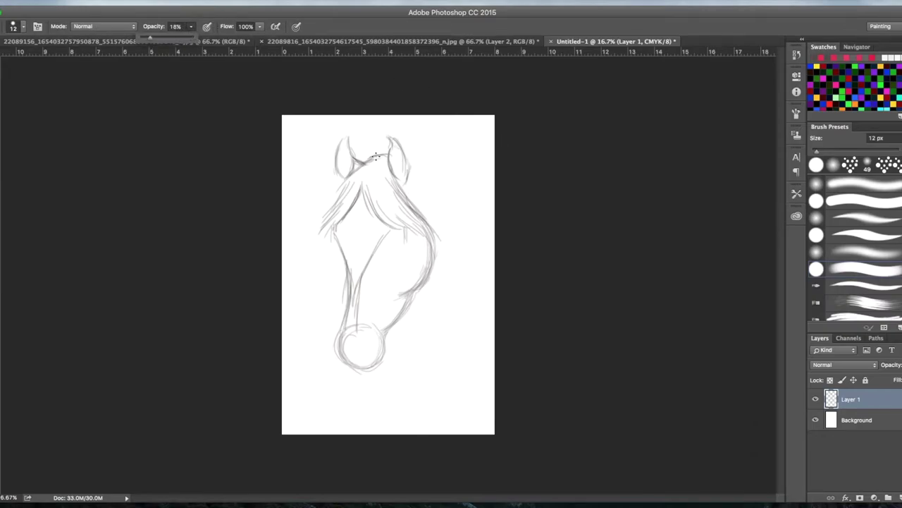
{"action": "left_click_drag", "start_coordinate": [399, 146], "coordinate": [495, 137]}
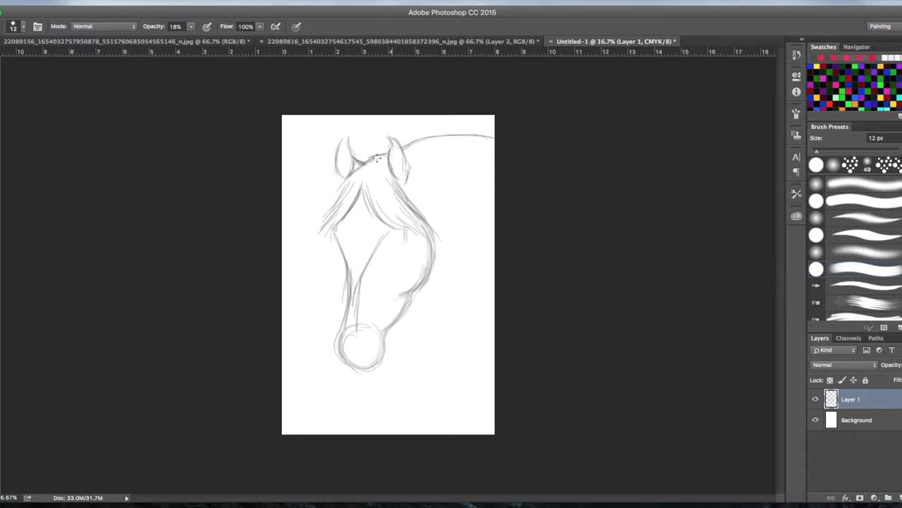
{"action": "mouse_move", "coordinate": [400, 146]}
{"action": "left_mouse_down"}
{"action": "mouse_move", "coordinate": [480, 133]}
{"action": "mouse_move", "coordinate": [420, 144]}
{"action": "left_mouse_up"}
- Compare the crest with the horse photo, then darken it and curve its end slightly downward at the page edge
{"action": "left_click", "coordinate": [521, 41]}
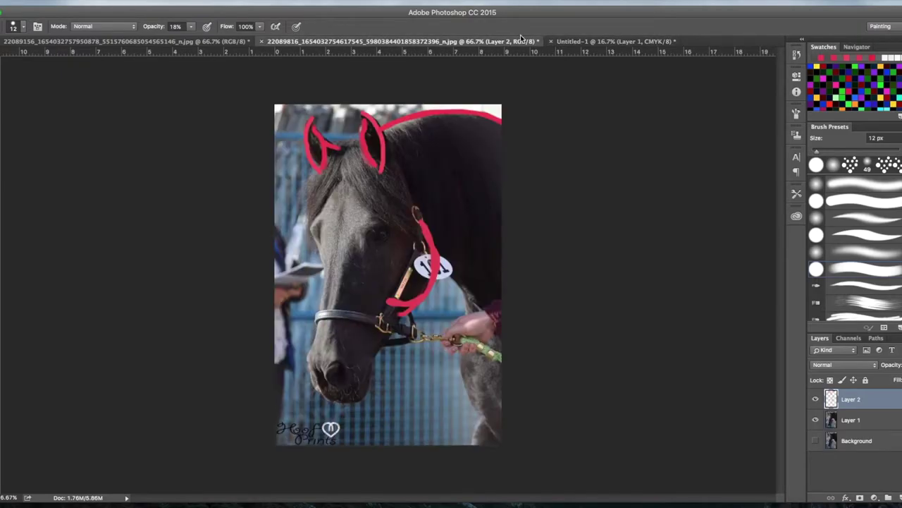
{"action": "left_click", "coordinate": [583, 43]}
{"action": "left_click_drag", "start_coordinate": [484, 134], "coordinate": [497, 144]}
{"action": "left_click_drag", "start_coordinate": [403, 150], "coordinate": [505, 145]}
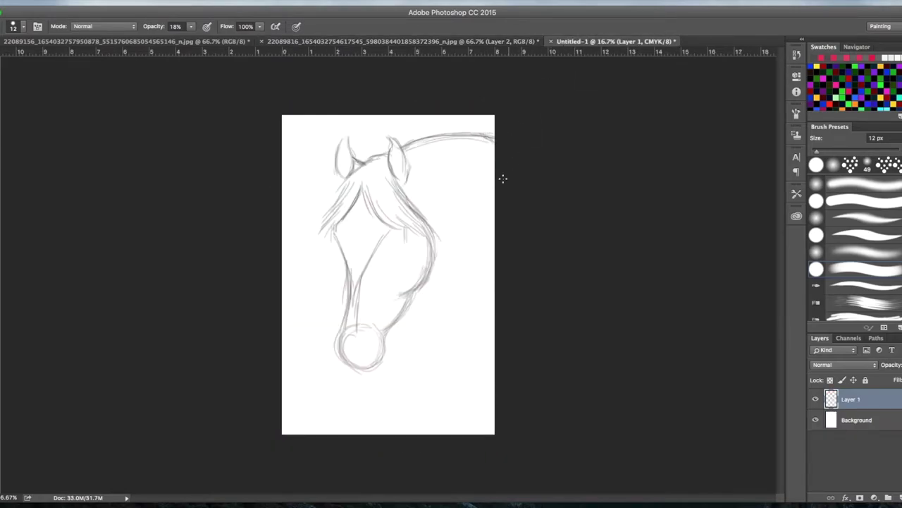
- On the horse photo, trace the throat and chest line below the cheek and its inner branch in red #e1204d at 100% opacity
{"action": "left_click", "coordinate": [447, 42]}
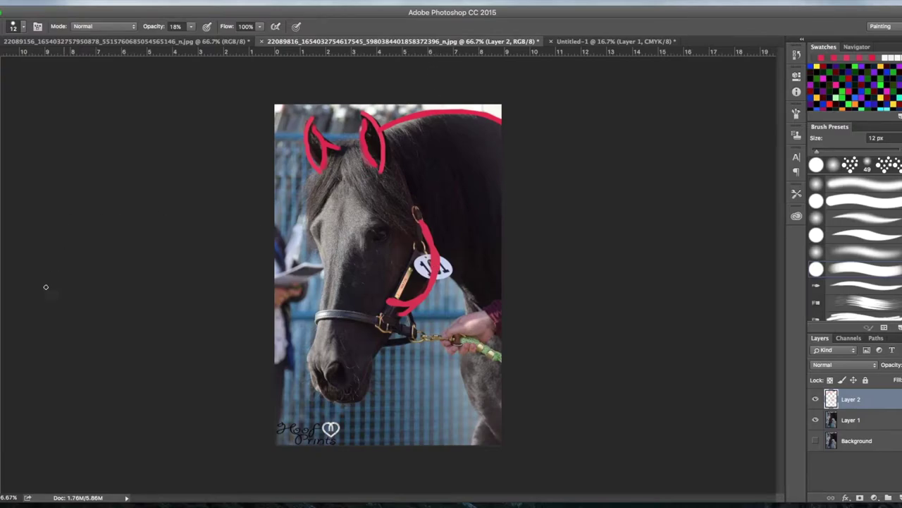
{"action": "left_click", "coordinate": [582, 271]}
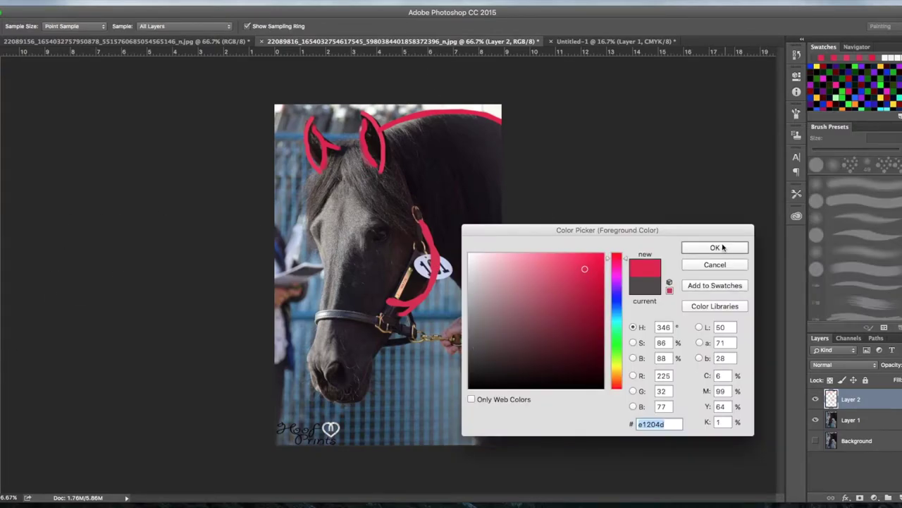
{"action": "left_click", "coordinate": [720, 245]}
{"action": "left_click_drag", "start_coordinate": [191, 26], "coordinate": [243, 38]}
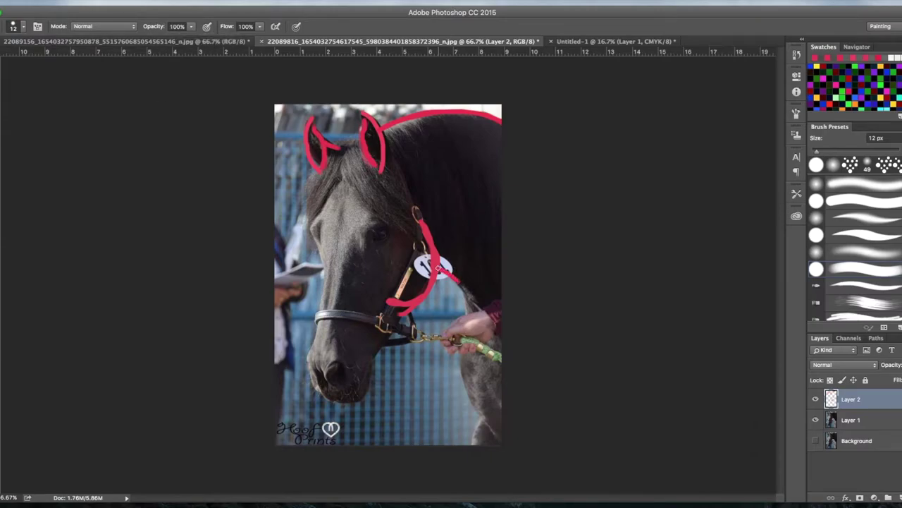
{"action": "mouse_move", "coordinate": [441, 270]}
{"action": "left_mouse_down"}
{"action": "mouse_move", "coordinate": [466, 310]}
{"action": "mouse_move", "coordinate": [461, 290]}
{"action": "mouse_move", "coordinate": [462, 382]}
{"action": "left_mouse_up"}
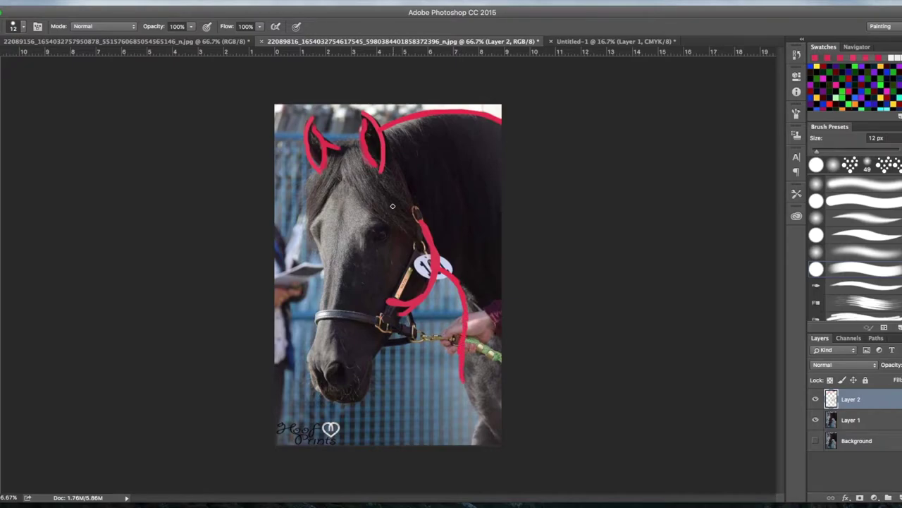
{"action": "left_click_drag", "start_coordinate": [466, 387], "coordinate": [473, 404]}
{"action": "left_click_drag", "start_coordinate": [461, 285], "coordinate": [485, 331]}
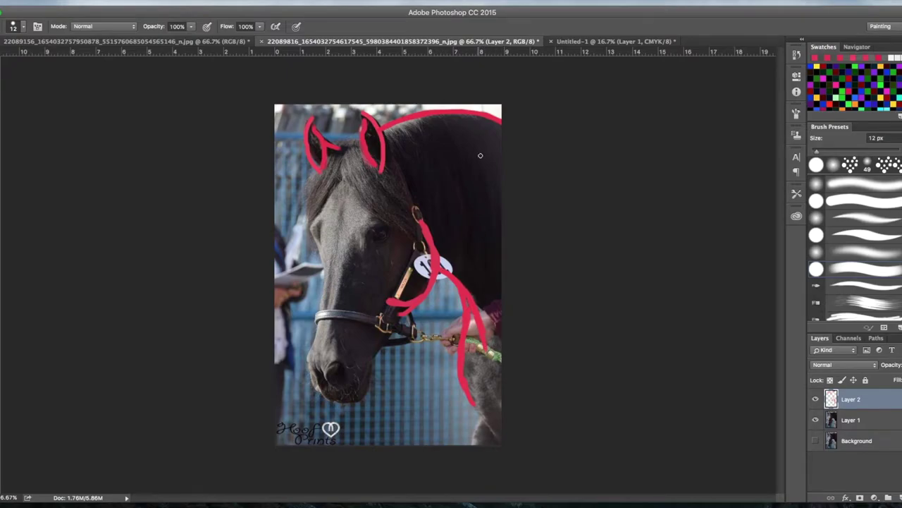
- Return to the sketch, set the brush to gray #5b5355 at 16% opacity, and start the throat line off the cheek curve, checking the photo
{"action": "left_click", "coordinate": [583, 41]}
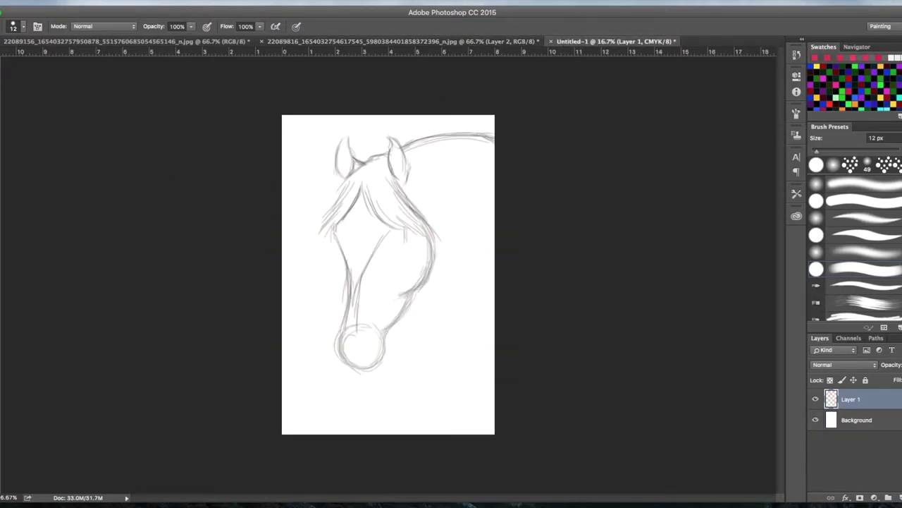
{"action": "left_click", "coordinate": [2, 296]}
{"action": "left_click_drag", "start_coordinate": [485, 349], "coordinate": [481, 340]}
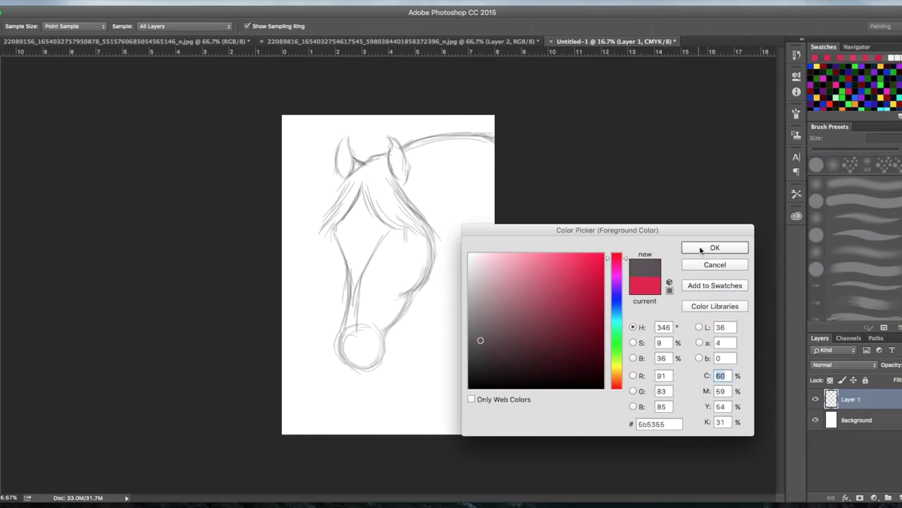
{"action": "left_click", "coordinate": [715, 248]}
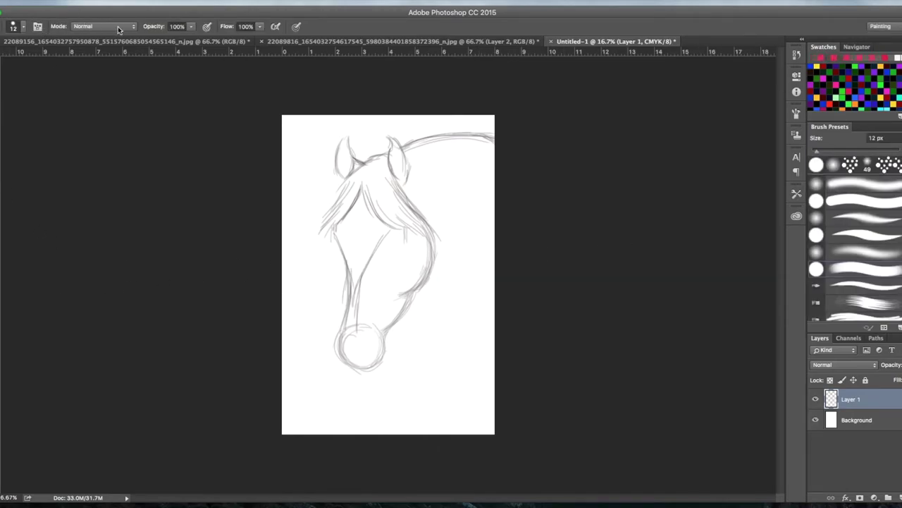
{"action": "left_click", "coordinate": [191, 27]}
{"action": "left_click_drag", "start_coordinate": [146, 38], "coordinate": [148, 39]}
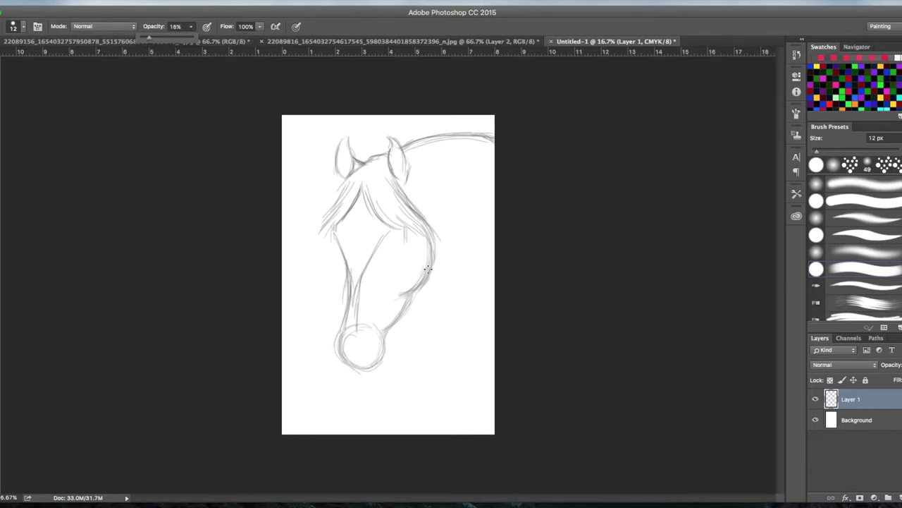
{"action": "left_click", "coordinate": [444, 43]}
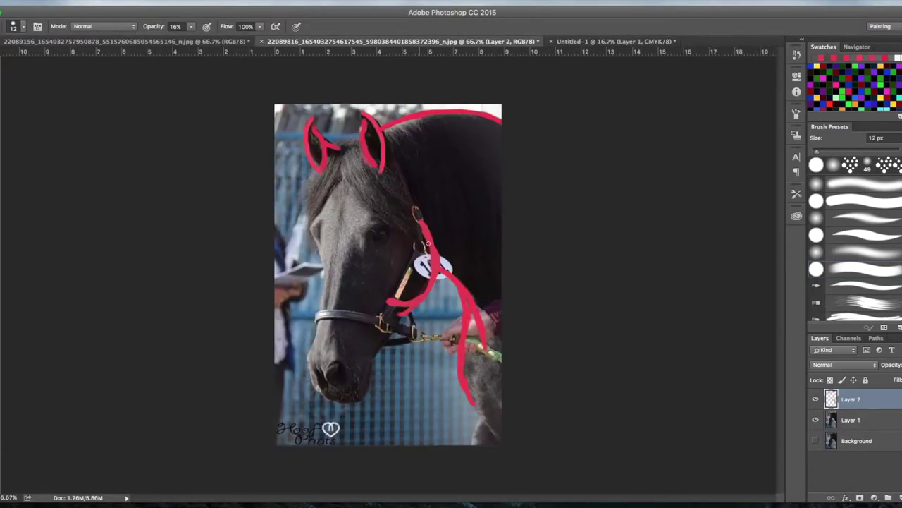
{"action": "left_click", "coordinate": [613, 43]}
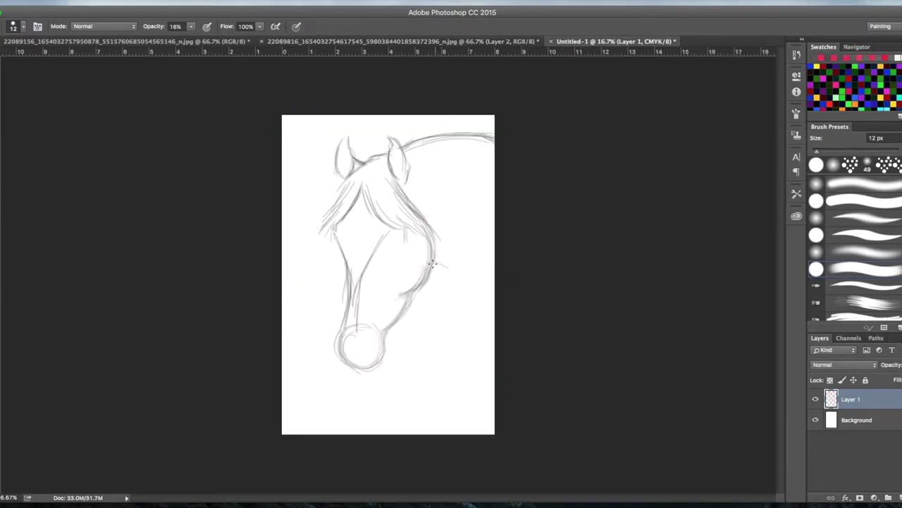
- Extend the throat line from the cheek down along the underside of the neck, comparing its curve with the horse photo
{"action": "key", "text": "ctrl+shift+Tab"}
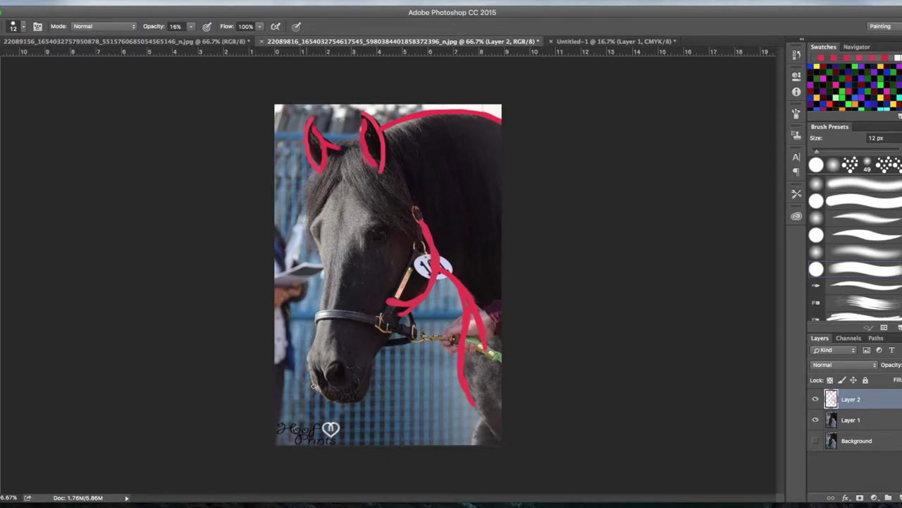
{"action": "left_click", "coordinate": [567, 41]}
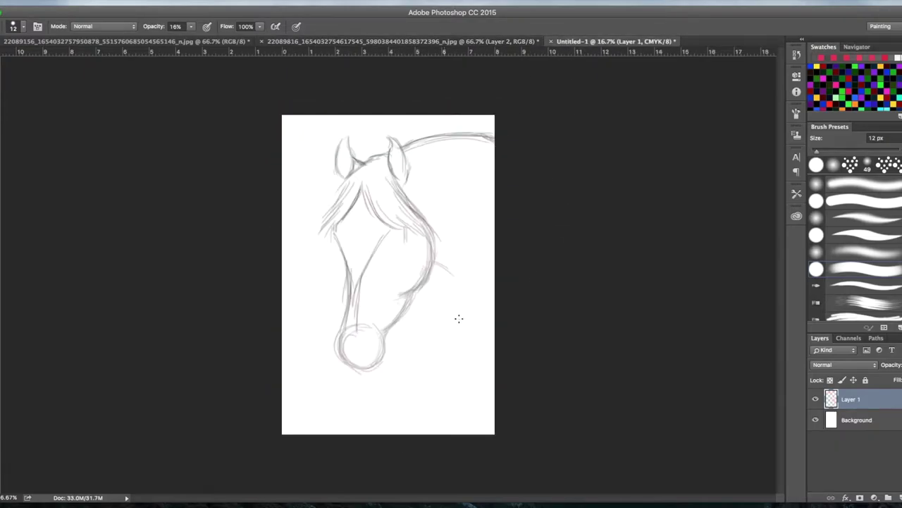
{"action": "left_click_drag", "start_coordinate": [436, 264], "coordinate": [469, 307]}
{"action": "left_click", "coordinate": [469, 42]}
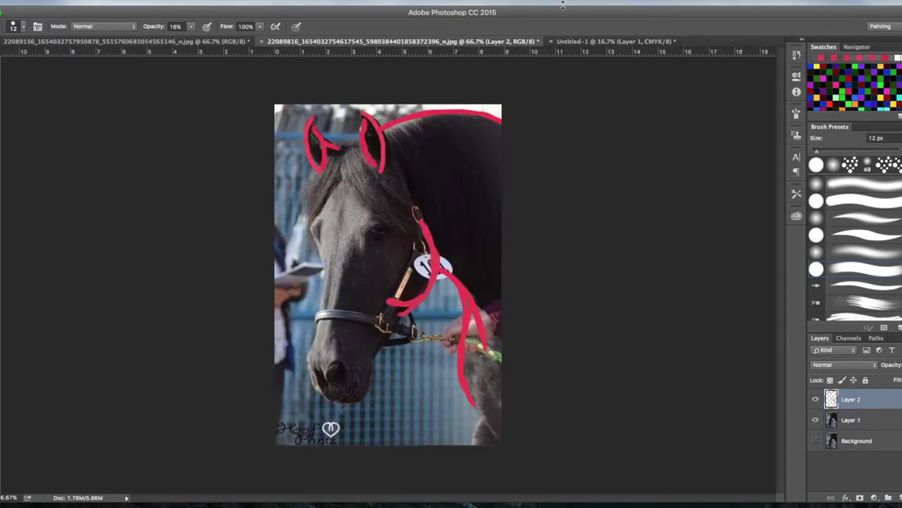
{"action": "left_click", "coordinate": [568, 41]}
{"action": "left_click_drag", "start_coordinate": [457, 283], "coordinate": [482, 331]}
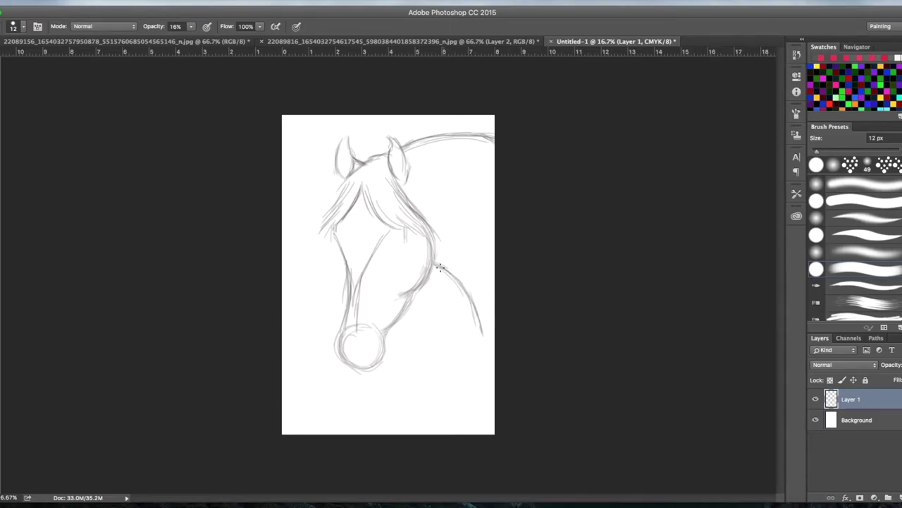
- Finish the lower end of the throat line, then hide the red tracing on the horse photo and add a new layer
{"action": "left_click_drag", "start_coordinate": [473, 301], "coordinate": [484, 339]}
{"action": "left_click", "coordinate": [461, 42]}
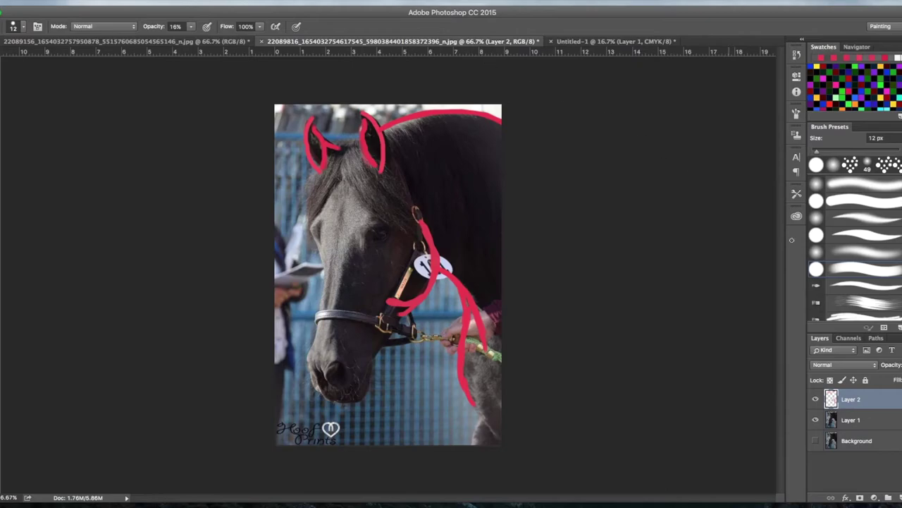
{"action": "left_click", "coordinate": [816, 399]}
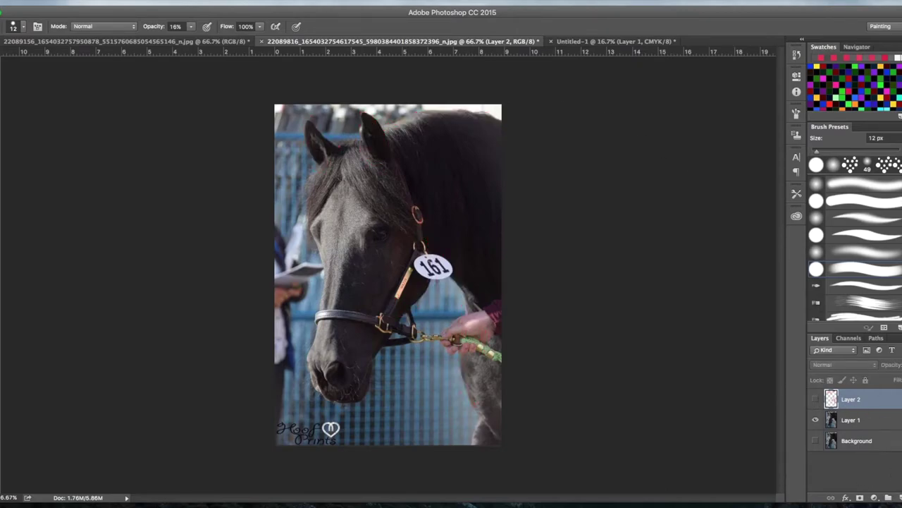
{"action": "left_click", "coordinate": [901, 498]}
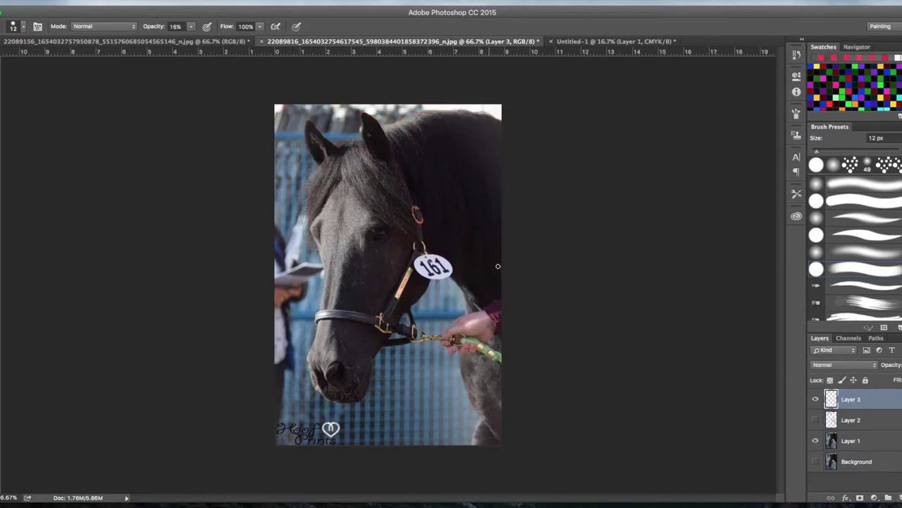
- Set the brush to light blue #77b7ff at 100% opacity and trace the horse's outer outline from the crest around the head to the chest
{"action": "left_click", "coordinate": [1, 367]}
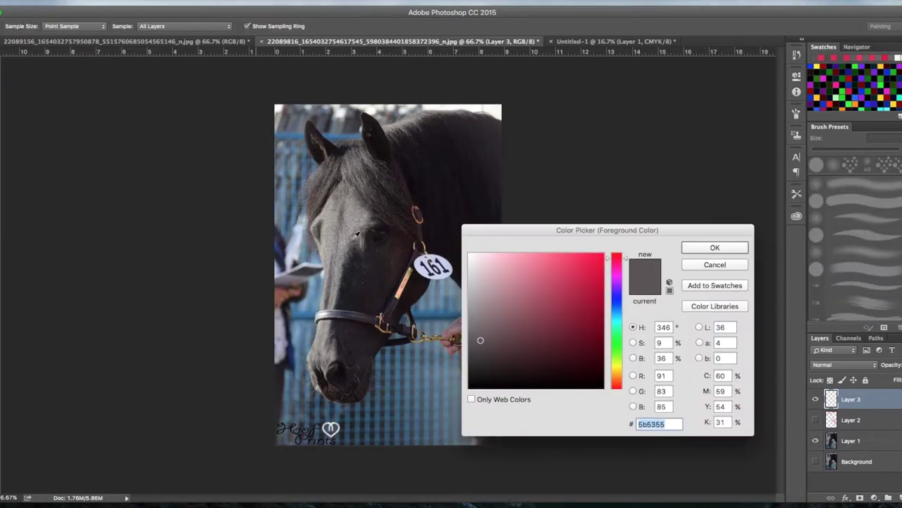
{"action": "left_click", "coordinate": [620, 309]}
{"action": "left_click_drag", "start_coordinate": [621, 311], "coordinate": [625, 311]}
{"action": "mouse_move", "coordinate": [526, 261]}
{"action": "left_mouse_down"}
{"action": "mouse_move", "coordinate": [540, 263]}
{"action": "mouse_move", "coordinate": [520, 237]}
{"action": "left_mouse_up"}
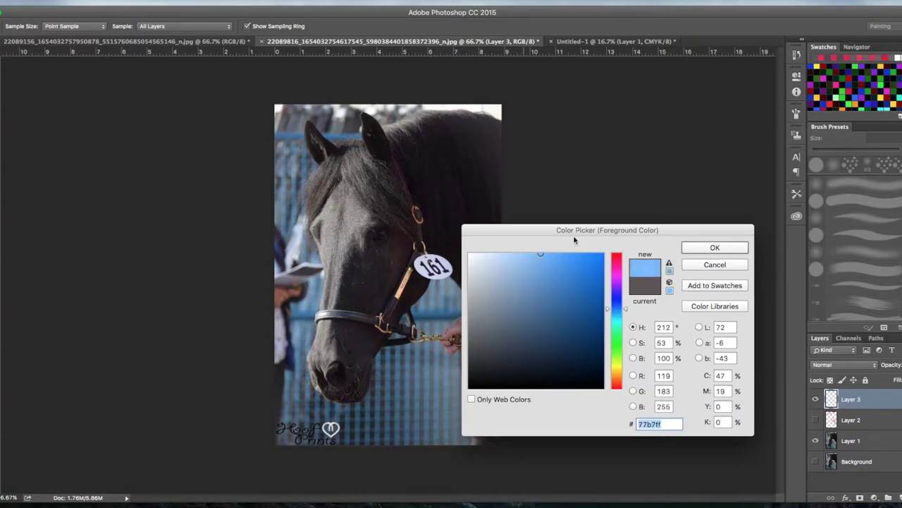
{"action": "left_click", "coordinate": [715, 248]}
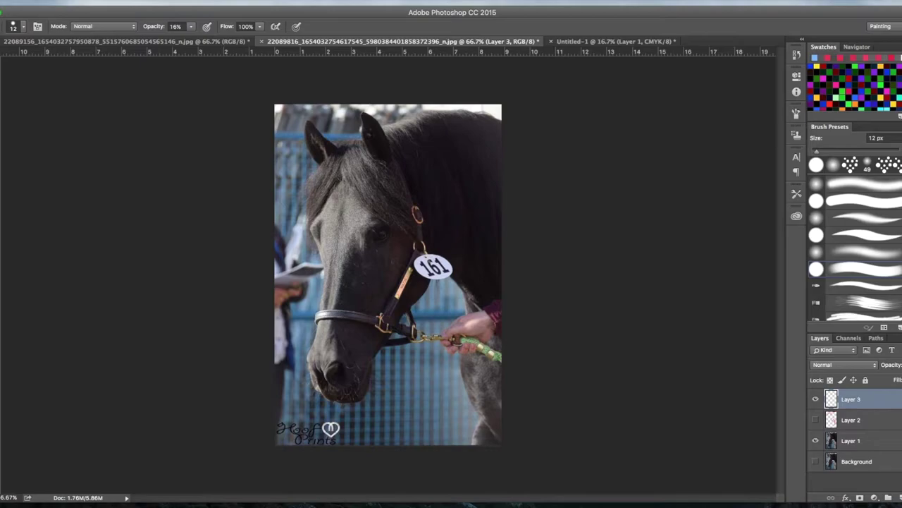
{"action": "left_click", "coordinate": [191, 26]}
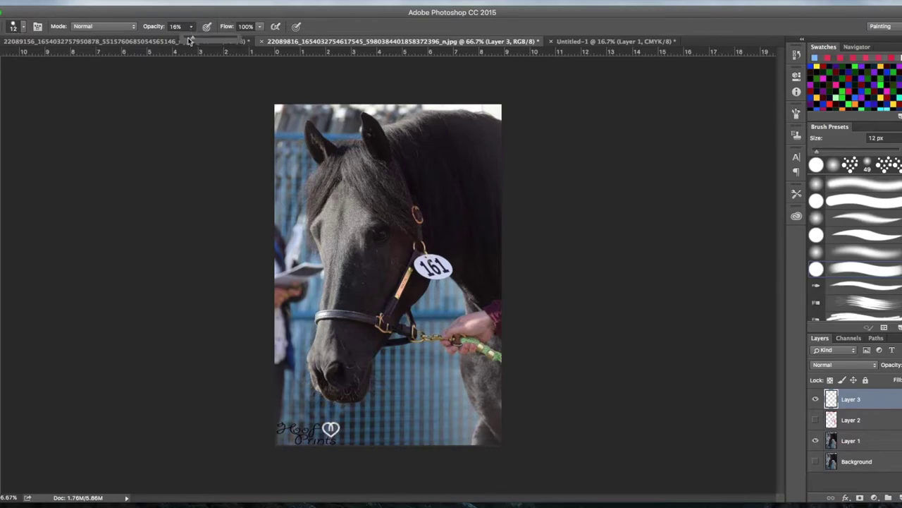
{"action": "left_click_drag", "start_coordinate": [218, 42], "coordinate": [243, 41]}
{"action": "mouse_move", "coordinate": [503, 120]}
{"action": "left_mouse_down"}
{"action": "mouse_move", "coordinate": [441, 108]}
{"action": "mouse_move", "coordinate": [382, 128]}
{"action": "mouse_move", "coordinate": [371, 113]}
{"action": "mouse_move", "coordinate": [384, 118]}
{"action": "mouse_move", "coordinate": [363, 112]}
{"action": "mouse_move", "coordinate": [361, 138]}
{"action": "mouse_move", "coordinate": [335, 143]}
{"action": "mouse_move", "coordinate": [309, 119]}
{"action": "mouse_move", "coordinate": [315, 164]}
{"action": "mouse_move", "coordinate": [304, 203]}
{"action": "mouse_move", "coordinate": [324, 299]}
{"action": "mouse_move", "coordinate": [308, 358]}
{"action": "mouse_move", "coordinate": [316, 388]}
{"action": "mouse_move", "coordinate": [342, 402]}
{"action": "mouse_move", "coordinate": [365, 399]}
{"action": "mouse_move", "coordinate": [375, 364]}
{"action": "mouse_move", "coordinate": [436, 270]}
{"action": "mouse_move", "coordinate": [465, 296]}
{"action": "mouse_move", "coordinate": [461, 373]}
{"action": "mouse_move", "coordinate": [482, 421]}
{"action": "mouse_move", "coordinate": [478, 443]}
{"action": "left_mouse_up"}
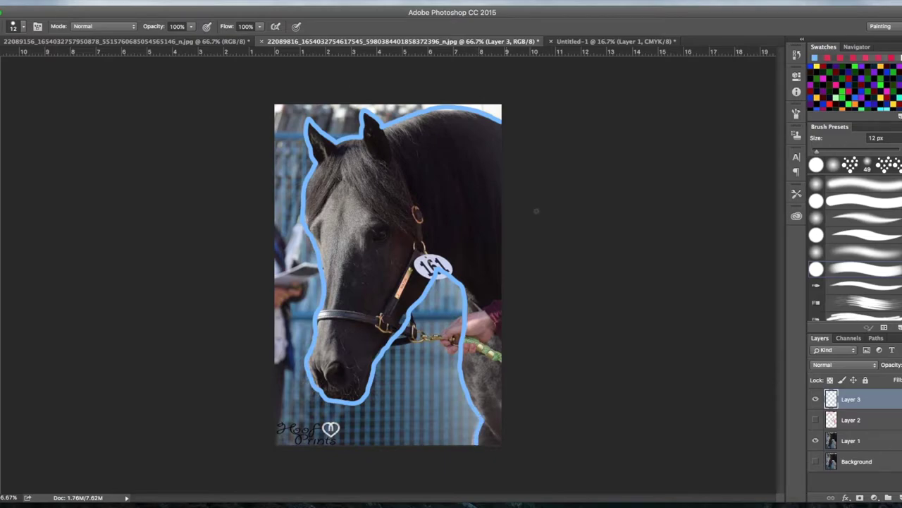
- Hide the photo, scribble blue over the negative space around the outline, compare it with the photo shown again, and hide the blue layer
{"action": "left_click", "coordinate": [816, 440]}
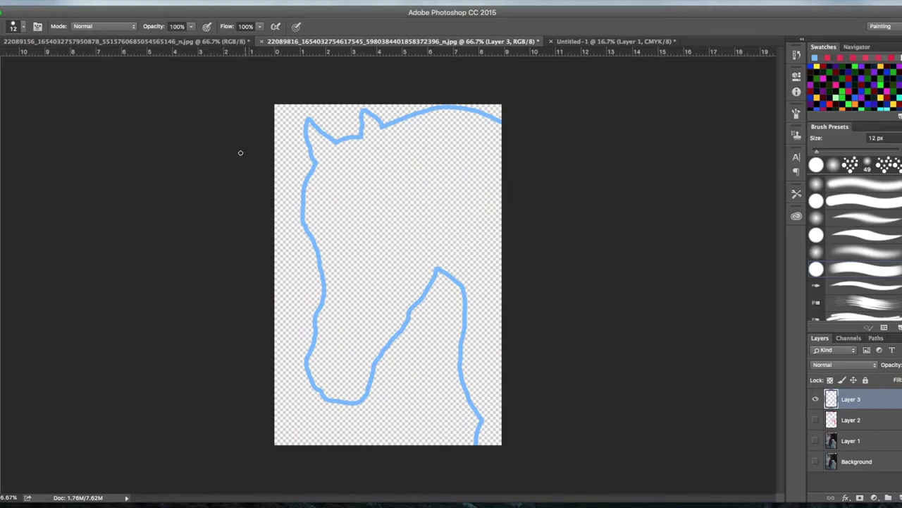
{"action": "mouse_move", "coordinate": [279, 112]}
{"action": "left_mouse_down"}
{"action": "mouse_move", "coordinate": [284, 288]}
{"action": "mouse_move", "coordinate": [300, 311]}
{"action": "mouse_move", "coordinate": [285, 376]}
{"action": "mouse_move", "coordinate": [303, 416]}
{"action": "mouse_move", "coordinate": [329, 432]}
{"action": "mouse_move", "coordinate": [377, 396]}
{"action": "mouse_move", "coordinate": [425, 338]}
{"action": "mouse_move", "coordinate": [431, 314]}
{"action": "mouse_move", "coordinate": [420, 410]}
{"action": "mouse_move", "coordinate": [438, 399]}
{"action": "mouse_move", "coordinate": [452, 434]}
{"action": "left_mouse_up"}
{"action": "mouse_move", "coordinate": [314, 111]}
{"action": "left_mouse_down"}
{"action": "mouse_move", "coordinate": [378, 101]}
{"action": "mouse_move", "coordinate": [378, 111]}
{"action": "mouse_move", "coordinate": [420, 103]}
{"action": "mouse_move", "coordinate": [501, 111]}
{"action": "left_mouse_up"}
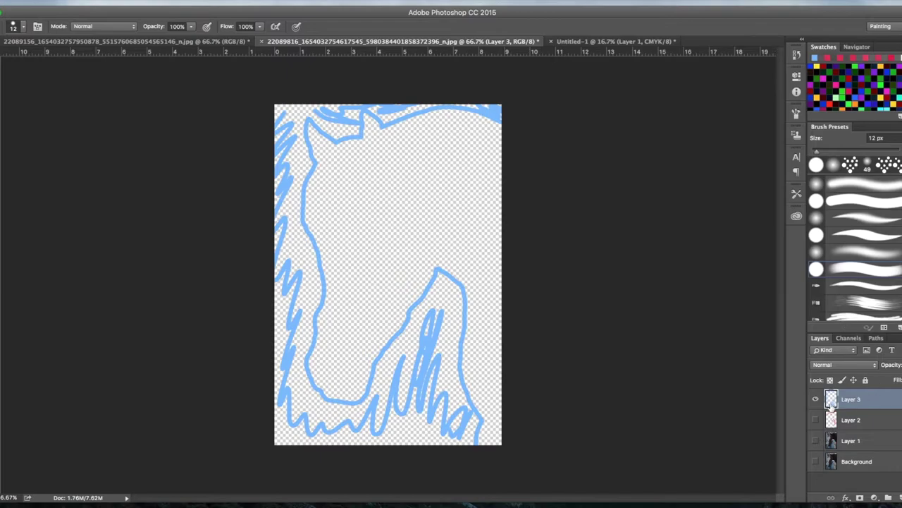
{"action": "left_click", "coordinate": [816, 441]}
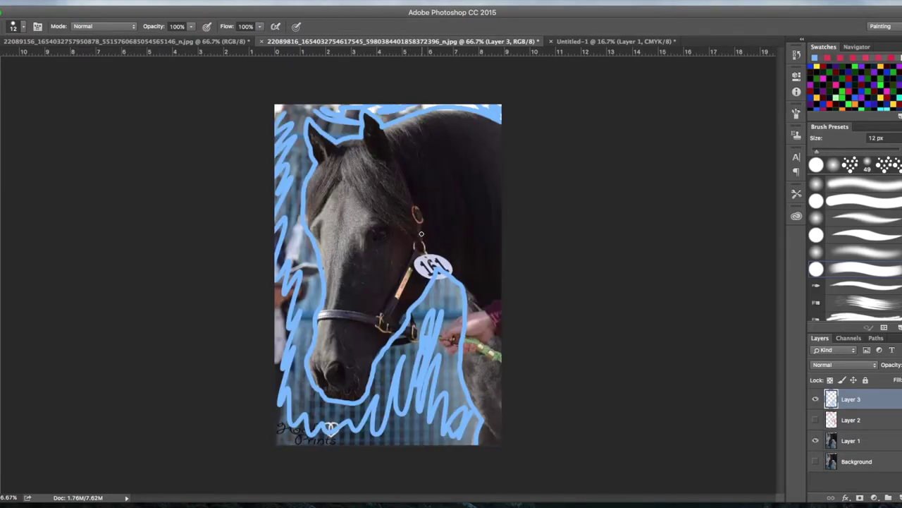
{"action": "left_click", "coordinate": [815, 399]}
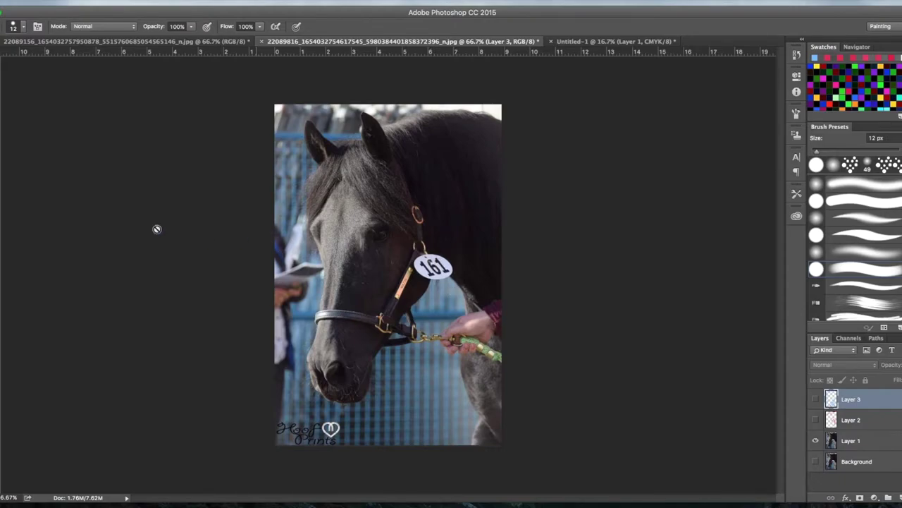
- Add another new layer on the horse photo and set the brush color to light green
{"action": "left_click", "coordinate": [901, 498]}
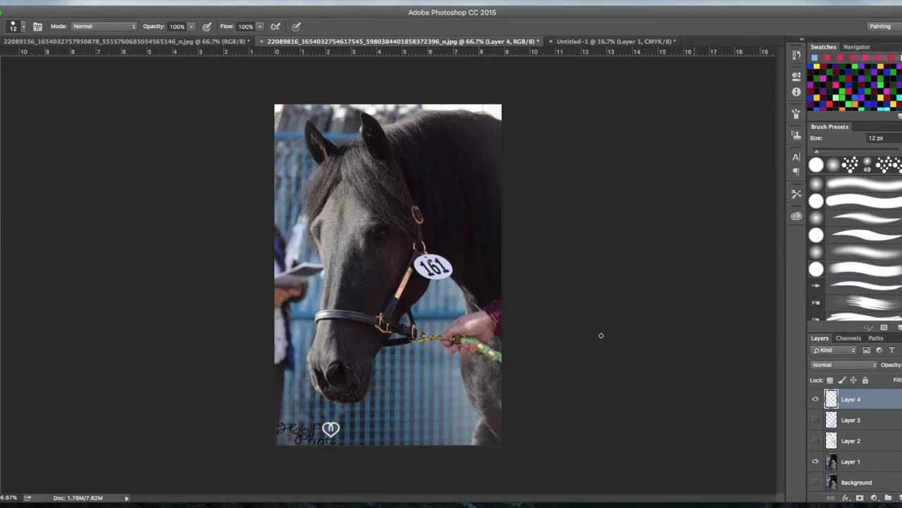
{"action": "left_click", "coordinate": [2, 307]}
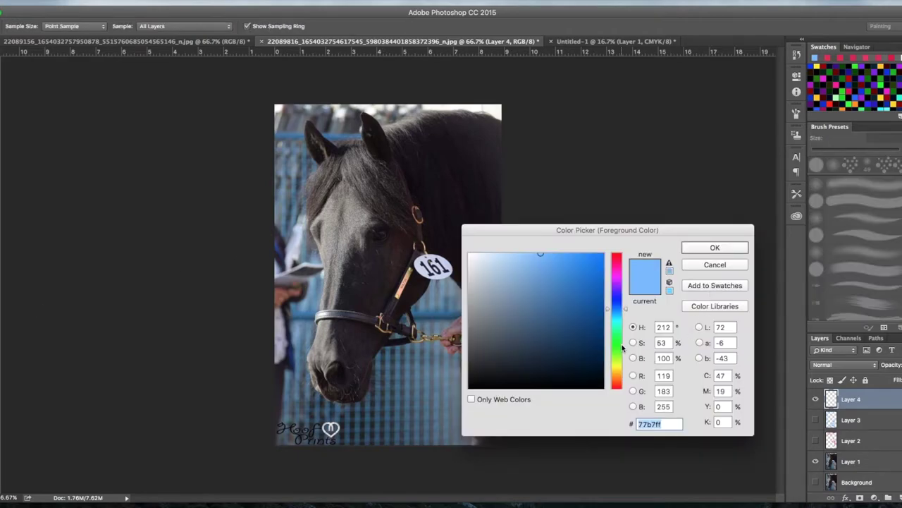
{"action": "left_click", "coordinate": [620, 346]}
{"action": "left_click", "coordinate": [709, 248]}
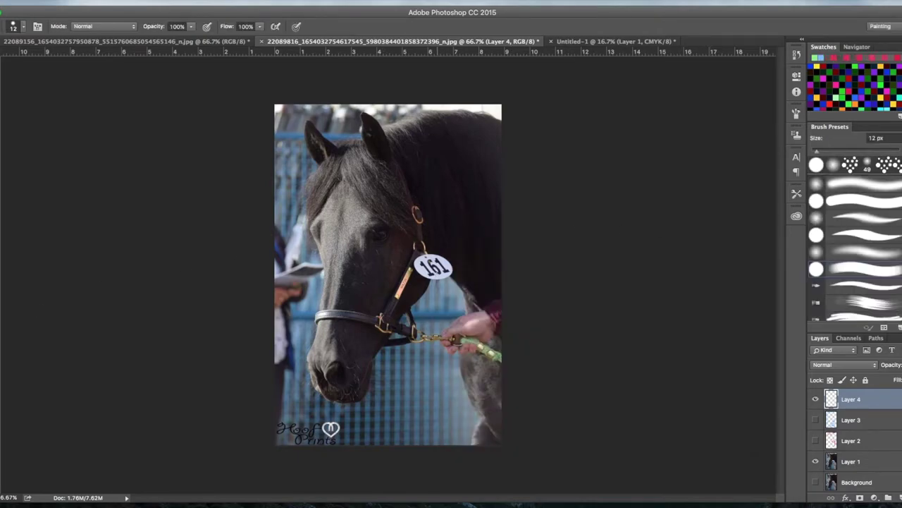
- Mark the angles at the throat, far side of the face, eye and both ears in green, then hide that layer
{"action": "mouse_move", "coordinate": [433, 266]}
{"action": "left_mouse_down"}
{"action": "mouse_move", "coordinate": [432, 279]}
{"action": "mouse_move", "coordinate": [444, 273]}
{"action": "mouse_move", "coordinate": [429, 285]}
{"action": "left_mouse_up"}
{"action": "left_click_drag", "start_coordinate": [315, 251], "coordinate": [322, 286]}
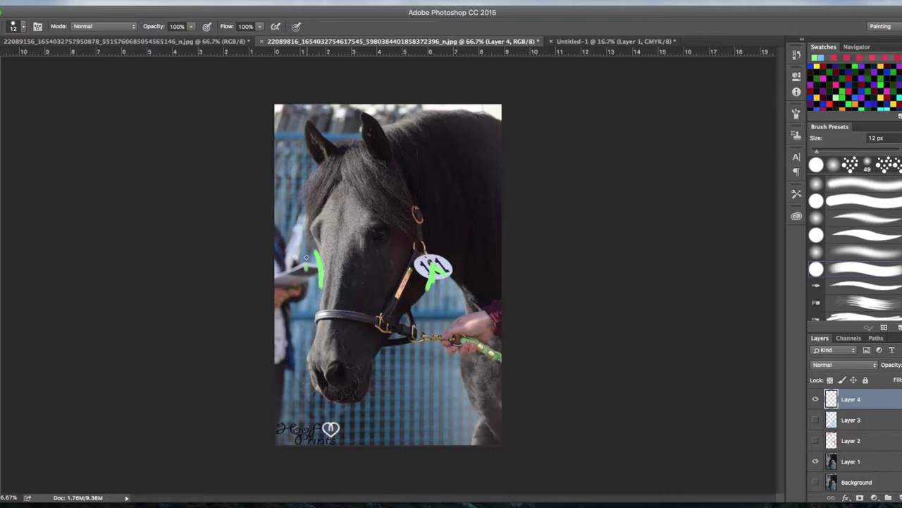
{"action": "mouse_move", "coordinate": [317, 215]}
{"action": "left_mouse_down"}
{"action": "mouse_move", "coordinate": [310, 232]}
{"action": "mouse_move", "coordinate": [318, 253]}
{"action": "left_mouse_up"}
{"action": "left_click_drag", "start_coordinate": [383, 218], "coordinate": [382, 248]}
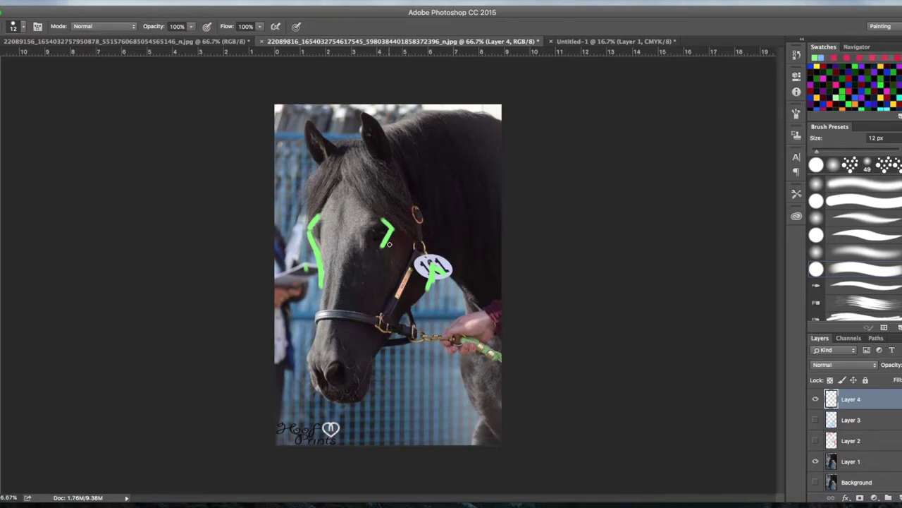
{"action": "mouse_move", "coordinate": [308, 121]}
{"action": "left_mouse_down"}
{"action": "mouse_move", "coordinate": [316, 160]}
{"action": "mouse_move", "coordinate": [325, 165]}
{"action": "mouse_move", "coordinate": [339, 149]}
{"action": "left_mouse_up"}
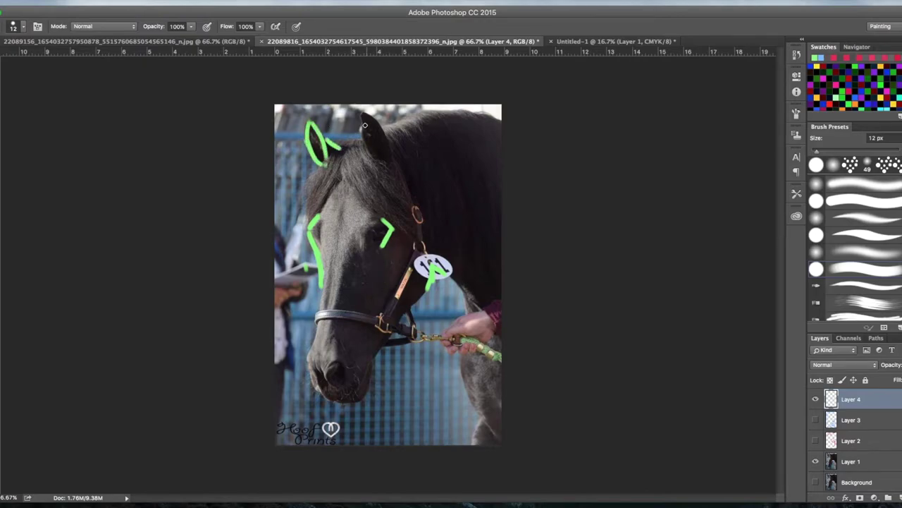
{"action": "mouse_move", "coordinate": [362, 113]}
{"action": "left_mouse_down"}
{"action": "mouse_move", "coordinate": [370, 158]}
{"action": "mouse_move", "coordinate": [378, 169]}
{"action": "mouse_move", "coordinate": [386, 163]}
{"action": "left_mouse_up"}
{"action": "left_click", "coordinate": [816, 399]}
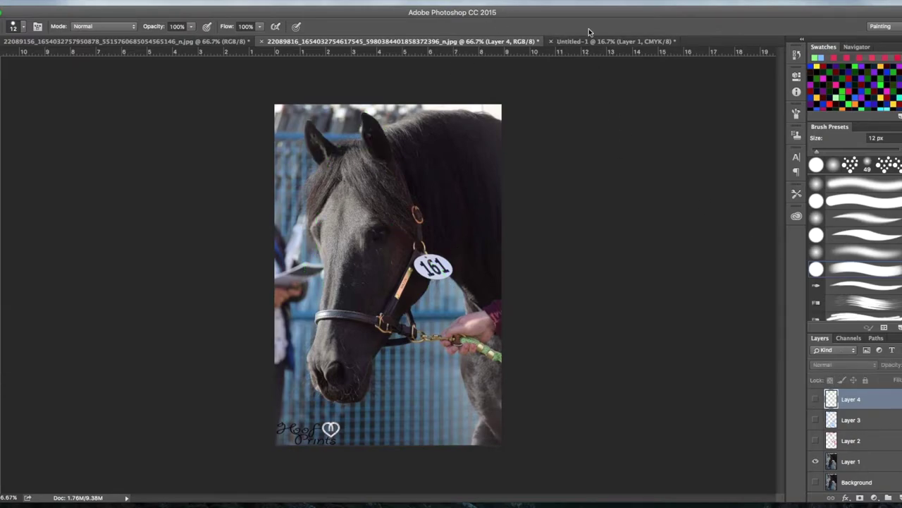
- Return to the sketch, set the brush to dark gray at 20% opacity, and check the mane on the horse photo
{"action": "left_click", "coordinate": [592, 40]}
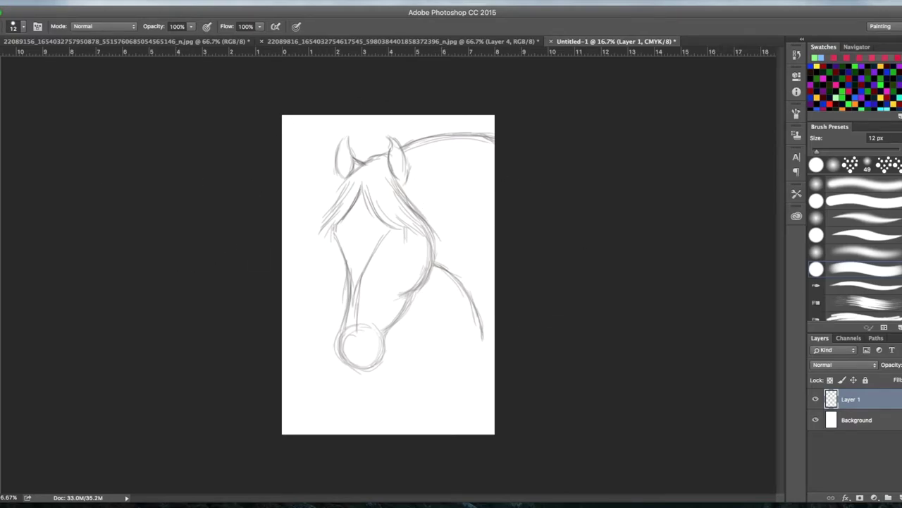
{"action": "left_click", "coordinate": [1, 303]}
{"action": "left_click_drag", "start_coordinate": [614, 384], "coordinate": [616, 383]}
{"action": "left_click_drag", "start_coordinate": [477, 323], "coordinate": [478, 344]}
{"action": "left_click", "coordinate": [713, 249]}
{"action": "left_click", "coordinate": [191, 26]}
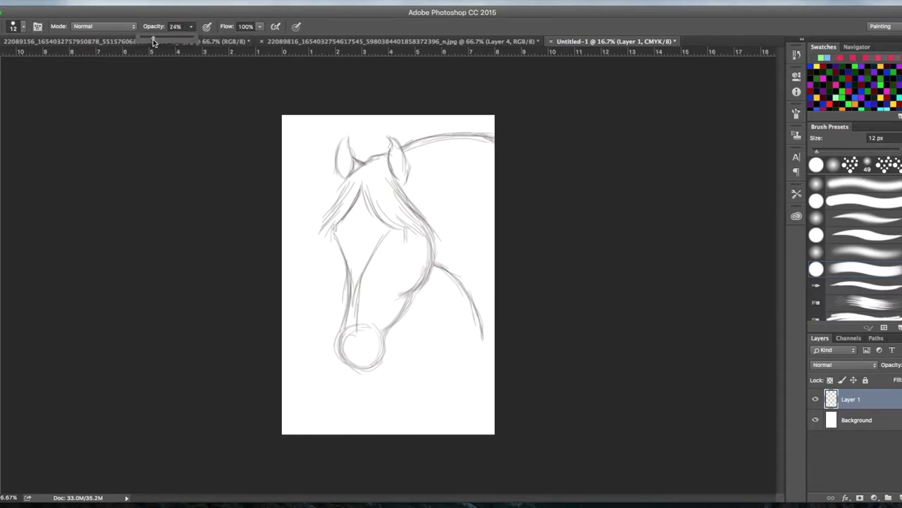
{"action": "left_click", "coordinate": [422, 41]}
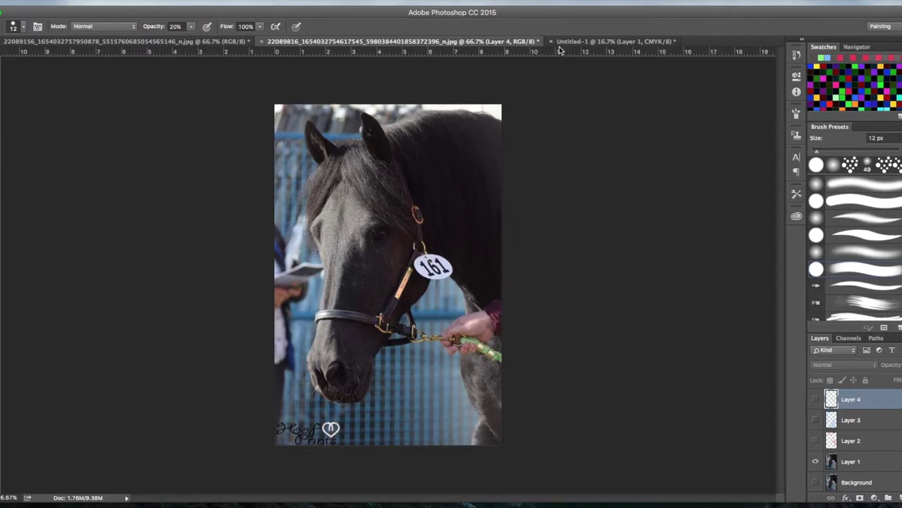
{"action": "left_click", "coordinate": [584, 40]}
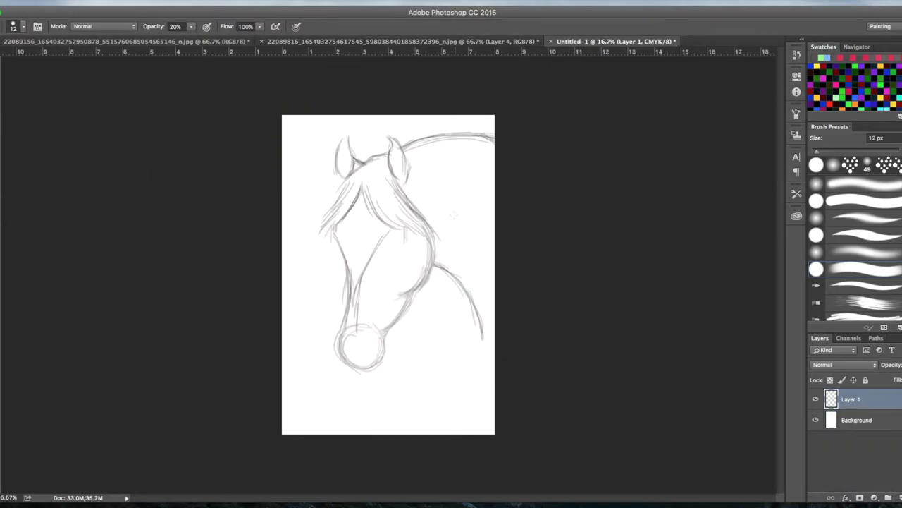
- Sketch long, loose mane strands across the neck from behind the near ear down toward the throat line and page edge
{"action": "left_click_drag", "start_coordinate": [409, 183], "coordinate": [456, 237]}
{"action": "left_click_drag", "start_coordinate": [433, 205], "coordinate": [459, 255]}
{"action": "left_click_drag", "start_coordinate": [444, 221], "coordinate": [462, 258]}
{"action": "left_click_drag", "start_coordinate": [444, 193], "coordinate": [471, 276]}
{"action": "left_click_drag", "start_coordinate": [472, 233], "coordinate": [477, 281]}
{"action": "left_click_drag", "start_coordinate": [470, 210], "coordinate": [479, 277]}
{"action": "left_click_drag", "start_coordinate": [477, 246], "coordinate": [481, 289]}
{"action": "left_click_drag", "start_coordinate": [480, 204], "coordinate": [494, 292]}
{"action": "left_click_drag", "start_coordinate": [488, 260], "coordinate": [494, 314]}
{"action": "left_click_drag", "start_coordinate": [417, 170], "coordinate": [448, 208]}
{"action": "mouse_move", "coordinate": [432, 196]}
{"action": "left_mouse_down"}
{"action": "mouse_move", "coordinate": [454, 233]}
{"action": "mouse_move", "coordinate": [477, 246]}
{"action": "left_mouse_up"}
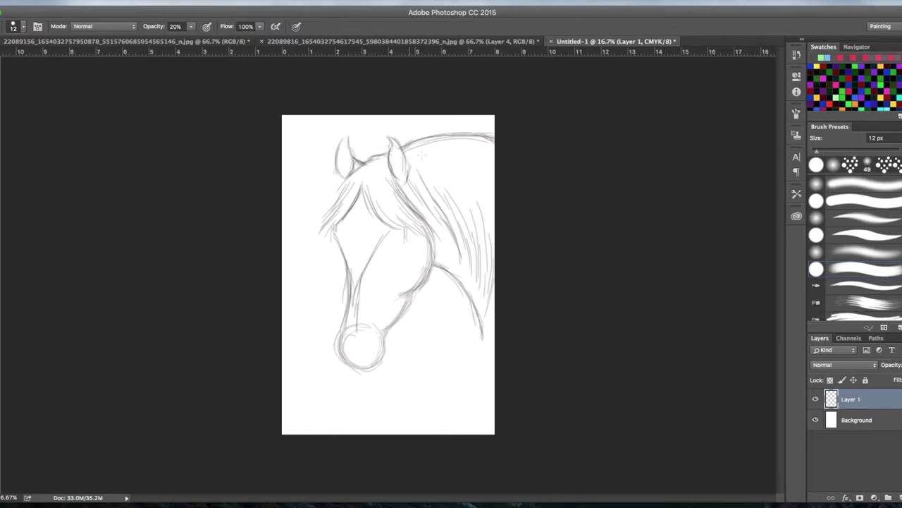
- Add long mane strands falling from the crest down the neck, plus short curved hairs along the crest near the page edge
{"action": "mouse_move", "coordinate": [427, 141]}
{"action": "left_mouse_down"}
{"action": "mouse_move", "coordinate": [464, 187]}
{"action": "mouse_move", "coordinate": [439, 150]}
{"action": "mouse_move", "coordinate": [469, 219]}
{"action": "mouse_move", "coordinate": [454, 167]}
{"action": "mouse_move", "coordinate": [446, 156]}
{"action": "mouse_move", "coordinate": [451, 178]}
{"action": "mouse_move", "coordinate": [426, 147]}
{"action": "mouse_move", "coordinate": [459, 203]}
{"action": "mouse_move", "coordinate": [438, 175]}
{"action": "mouse_move", "coordinate": [471, 249]}
{"action": "left_mouse_up"}
{"action": "left_click_drag", "start_coordinate": [485, 195], "coordinate": [478, 262]}
{"action": "mouse_move", "coordinate": [485, 170]}
{"action": "left_mouse_down"}
{"action": "mouse_move", "coordinate": [478, 233]}
{"action": "mouse_move", "coordinate": [488, 256]}
{"action": "left_mouse_up"}
{"action": "left_click_drag", "start_coordinate": [449, 232], "coordinate": [477, 303]}
{"action": "left_click_drag", "start_coordinate": [440, 221], "coordinate": [467, 286]}
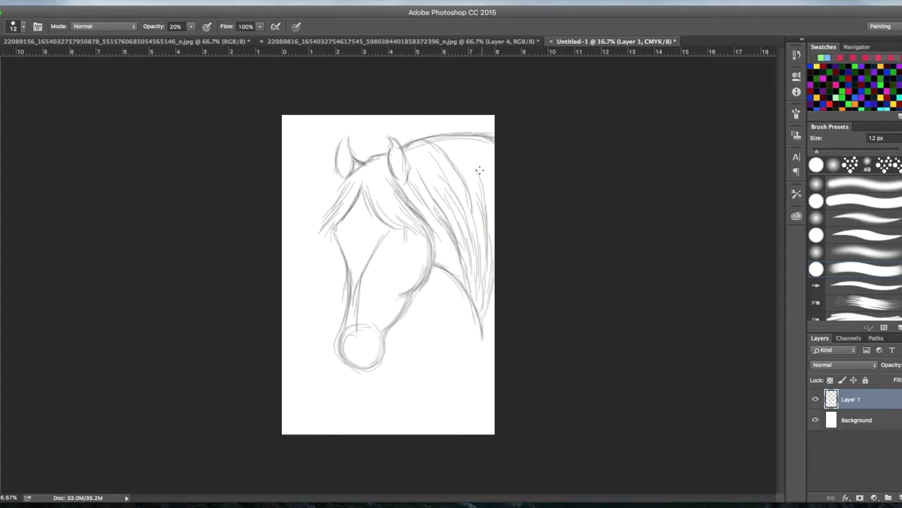
{"action": "mouse_move", "coordinate": [464, 139]}
{"action": "left_mouse_down"}
{"action": "mouse_move", "coordinate": [480, 158]}
{"action": "mouse_move", "coordinate": [476, 170]}
{"action": "mouse_move", "coordinate": [491, 160]}
{"action": "mouse_move", "coordinate": [481, 138]}
{"action": "left_mouse_up"}
{"action": "mouse_move", "coordinate": [415, 137]}
{"action": "left_mouse_down"}
{"action": "mouse_move", "coordinate": [454, 174]}
{"action": "mouse_move", "coordinate": [428, 136]}
{"action": "mouse_move", "coordinate": [481, 157]}
{"action": "mouse_move", "coordinate": [471, 137]}
{"action": "left_mouse_up"}
{"action": "left_click_drag", "start_coordinate": [494, 186], "coordinate": [492, 146]}
{"action": "left_click_drag", "start_coordinate": [485, 205], "coordinate": [474, 167]}
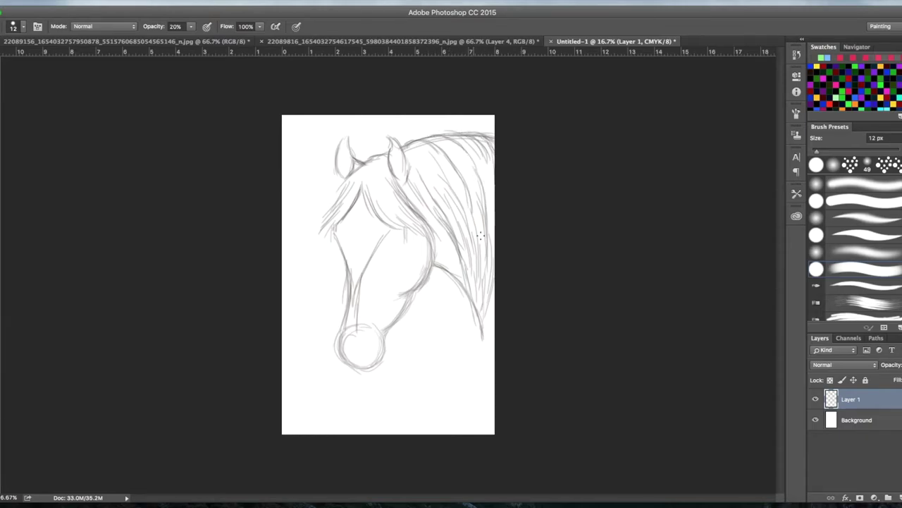
- Thicken the mane with overlapping strands down to the throat line, and add a few strands to the forelock above the near eye
{"action": "left_click_drag", "start_coordinate": [466, 258], "coordinate": [486, 322]}
{"action": "left_click_drag", "start_coordinate": [437, 181], "coordinate": [478, 259]}
{"action": "left_click_drag", "start_coordinate": [476, 226], "coordinate": [493, 318]}
{"action": "left_click_drag", "start_coordinate": [415, 183], "coordinate": [426, 213]}
{"action": "mouse_move", "coordinate": [445, 237]}
{"action": "left_mouse_down"}
{"action": "mouse_move", "coordinate": [471, 278]}
{"action": "mouse_move", "coordinate": [447, 244]}
{"action": "mouse_move", "coordinate": [470, 309]}
{"action": "left_mouse_up"}
{"action": "mouse_move", "coordinate": [476, 287]}
{"action": "left_mouse_down"}
{"action": "mouse_move", "coordinate": [482, 314]}
{"action": "mouse_move", "coordinate": [494, 318]}
{"action": "left_mouse_up"}
{"action": "left_click_drag", "start_coordinate": [422, 163], "coordinate": [452, 202]}
{"action": "left_click_drag", "start_coordinate": [446, 181], "coordinate": [466, 209]}
{"action": "left_click_drag", "start_coordinate": [464, 166], "coordinate": [490, 254]}
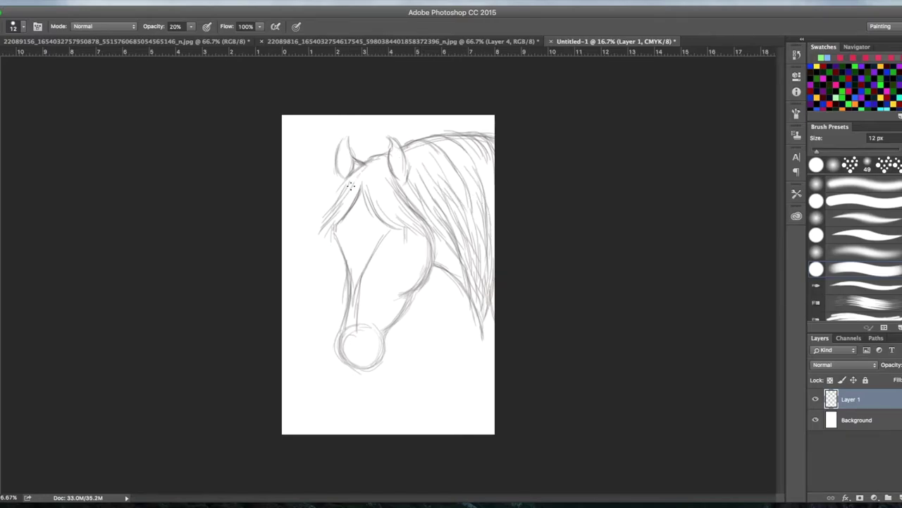
{"action": "left_click_drag", "start_coordinate": [373, 194], "coordinate": [406, 228]}
{"action": "mouse_move", "coordinate": [378, 184]}
{"action": "left_mouse_down"}
{"action": "mouse_move", "coordinate": [410, 227]}
{"action": "mouse_move", "coordinate": [388, 196]}
{"action": "mouse_move", "coordinate": [427, 234]}
{"action": "mouse_move", "coordinate": [387, 191]}
{"action": "mouse_move", "coordinate": [429, 230]}
{"action": "mouse_move", "coordinate": [378, 193]}
{"action": "mouse_move", "coordinate": [425, 227]}
{"action": "left_mouse_up"}
- Examine the eye and forelock on the horse photo at 200% and compare them with the eye area of the sketch at 33.3%
{"action": "left_click", "coordinate": [452, 44]}
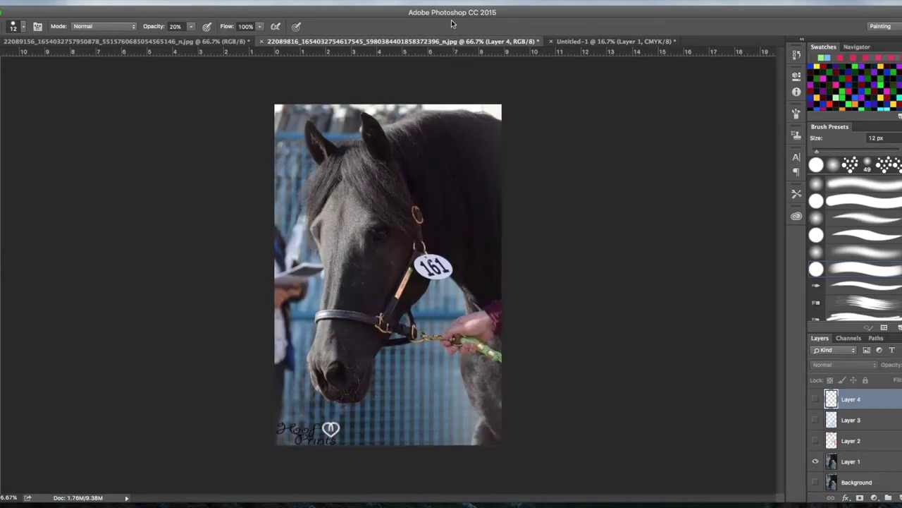
{"action": "key", "text": "super+1"}
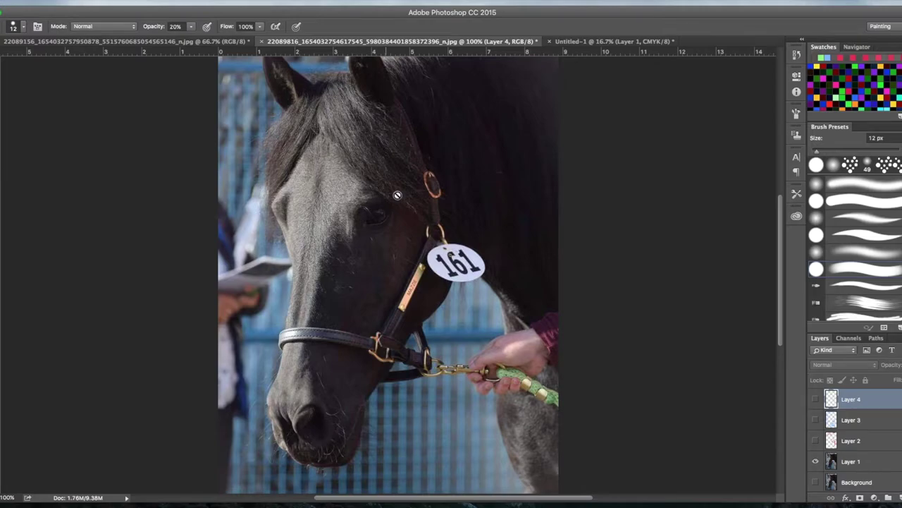
{"action": "key", "text": "super+plus"}
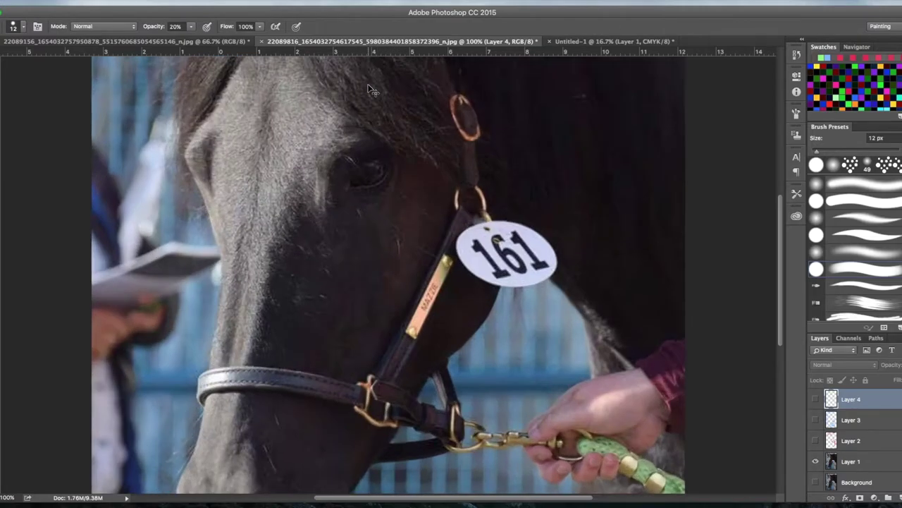
{"action": "scroll", "coordinate": [406, 187], "scroll_direction": "up", "scroll_amount": 3}
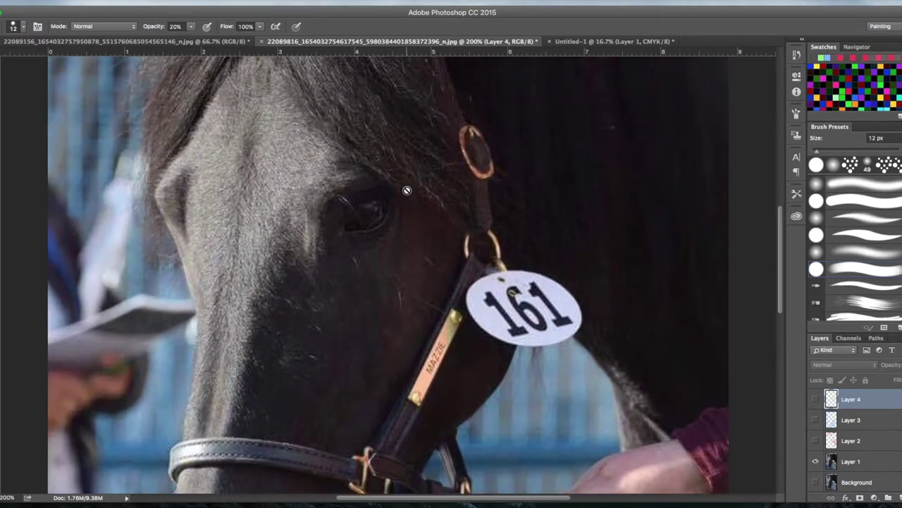
{"action": "left_click", "coordinate": [593, 41]}
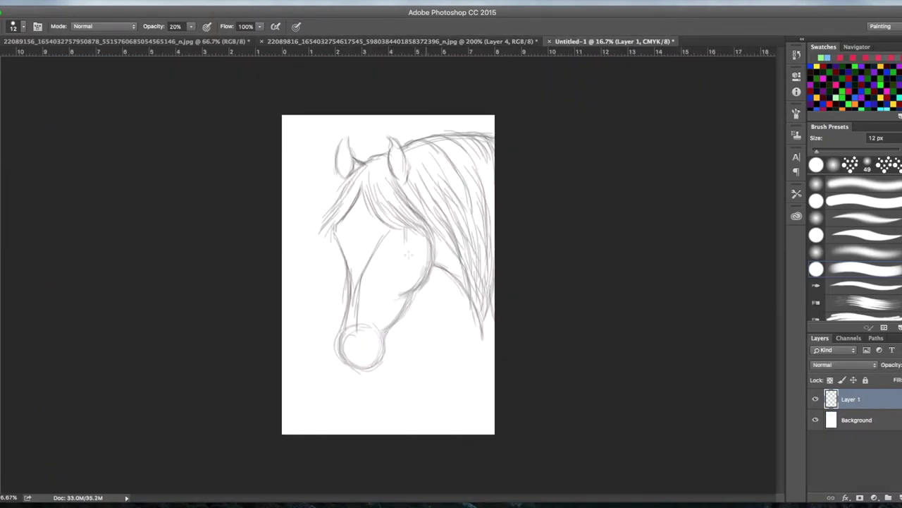
{"action": "left_click", "coordinate": [440, 41]}
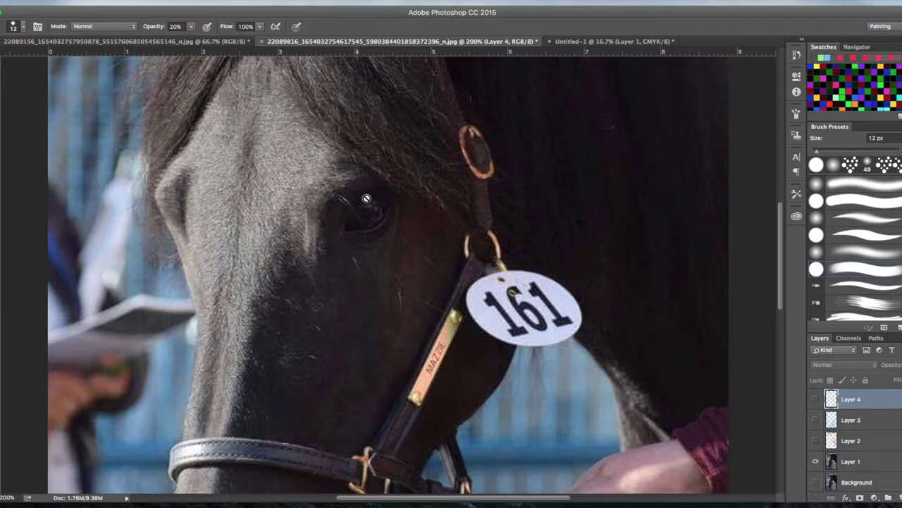
{"action": "left_click", "coordinate": [591, 42]}
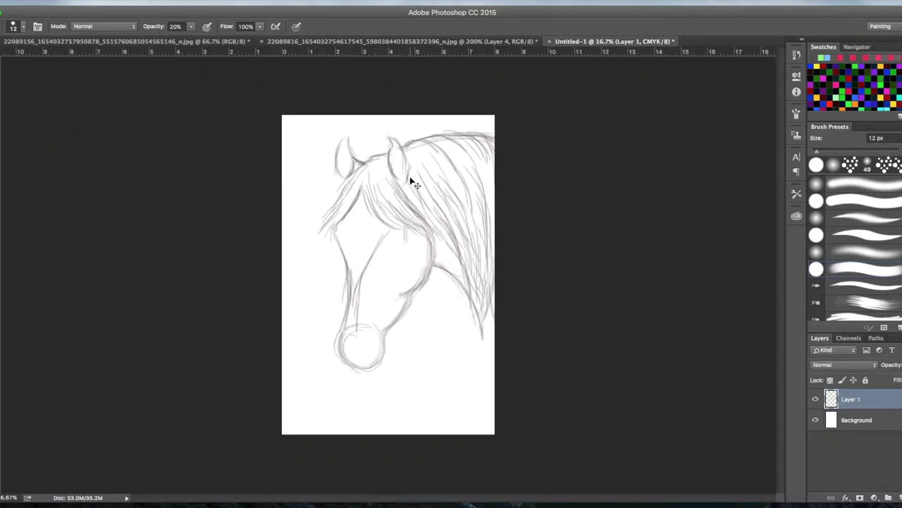
{"action": "key", "text": "ctrl+plus"}
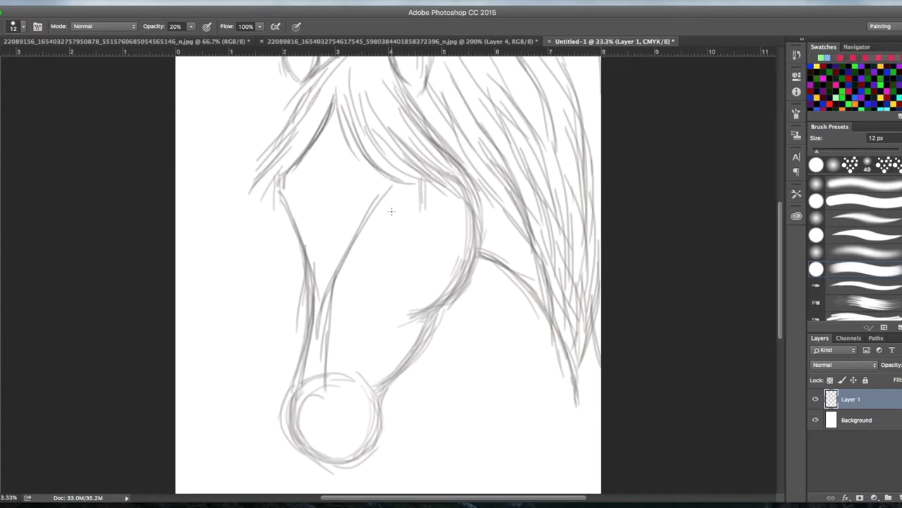
- Switch to the horse photo, set the foreground colour to red f42e14, and add a new layer above the existing ones
{"action": "left_click", "coordinate": [423, 39]}
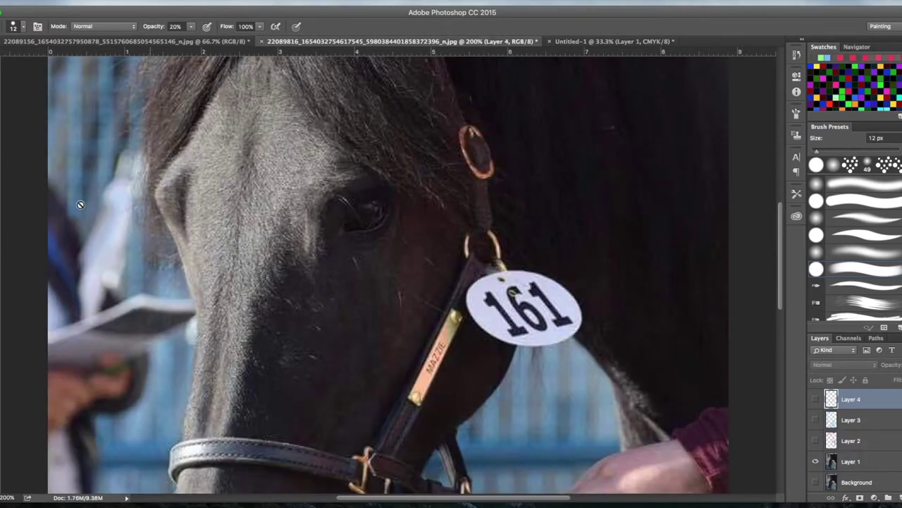
{"action": "left_click", "coordinate": [1, 303]}
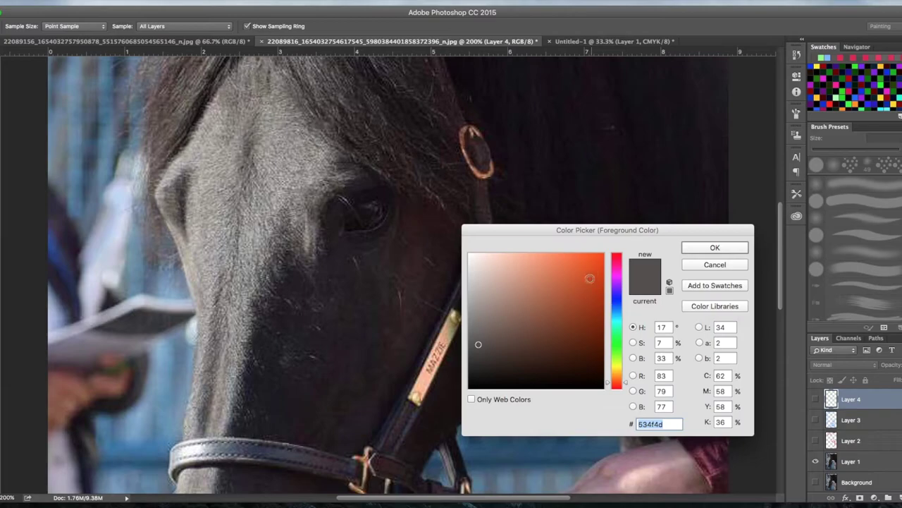
{"action": "left_click", "coordinate": [621, 385]}
{"action": "left_click", "coordinate": [600, 256]}
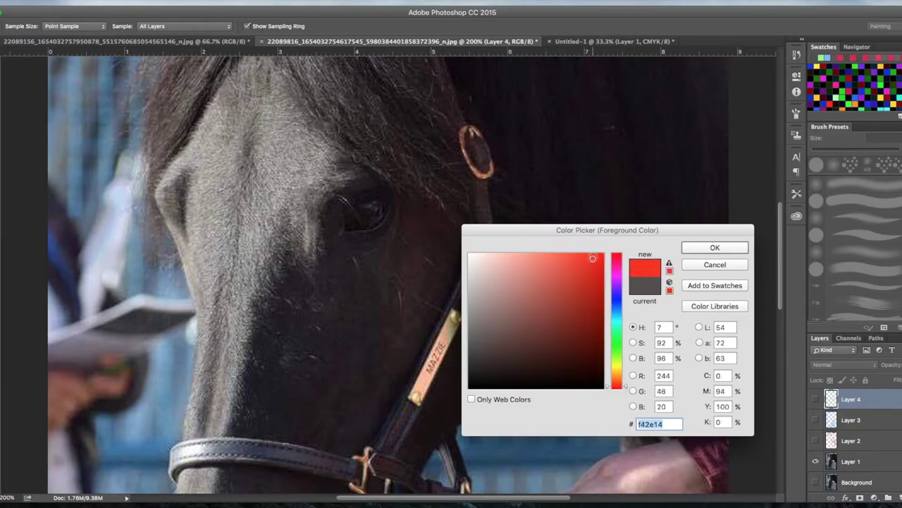
{"action": "left_click", "coordinate": [731, 244]}
{"action": "left_click", "coordinate": [900, 497]}
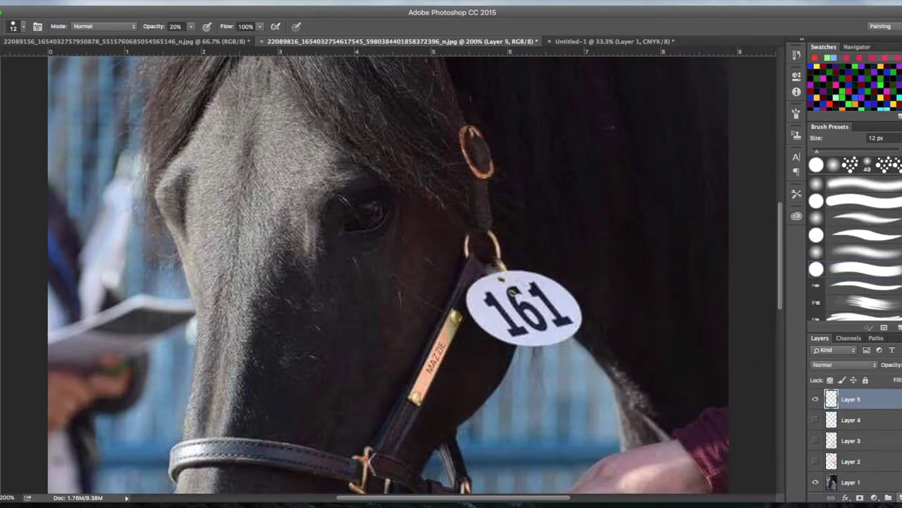
- Trace the near eye's upper lid, front corner and rounded lower edge on the photo with a 9 px brush at 100% opacity
{"action": "left_click", "coordinate": [22, 29]}
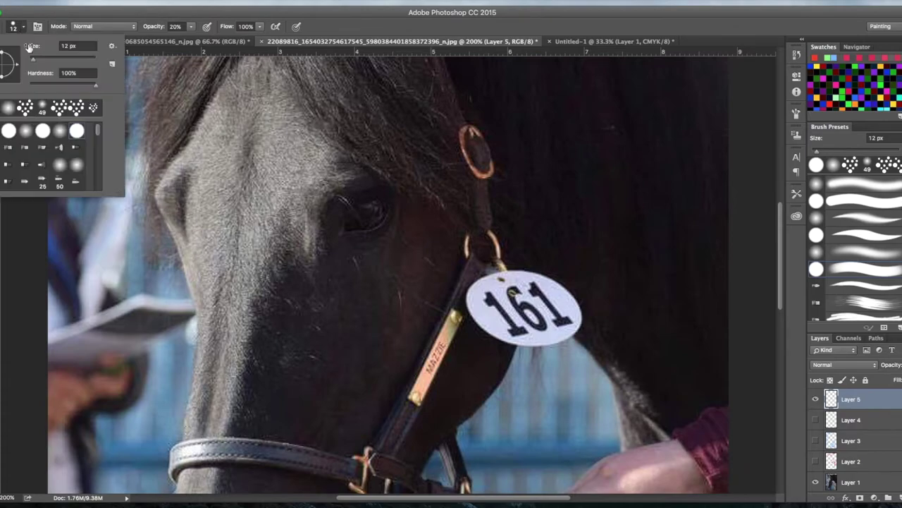
{"action": "left_click_drag", "start_coordinate": [37, 61], "coordinate": [32, 59]}
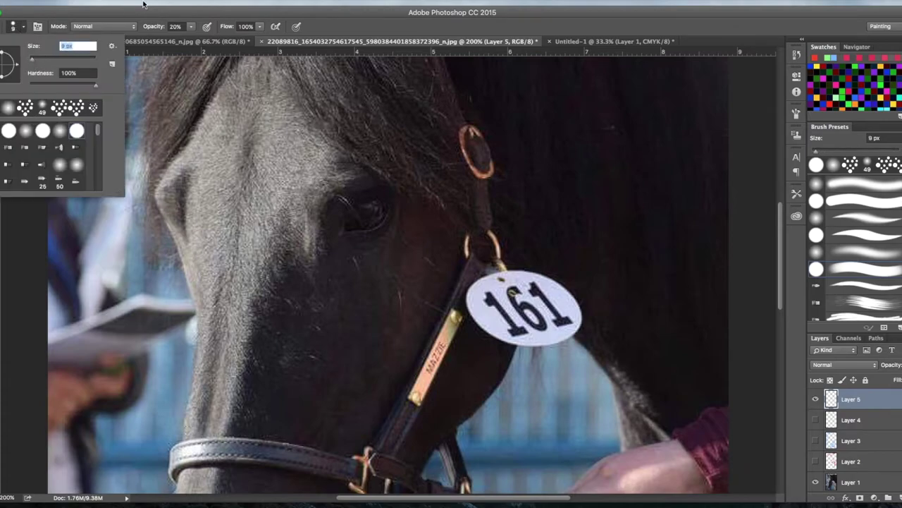
{"action": "left_click", "coordinate": [193, 26]}
{"action": "left_click_drag", "start_coordinate": [195, 25], "coordinate": [235, 37]}
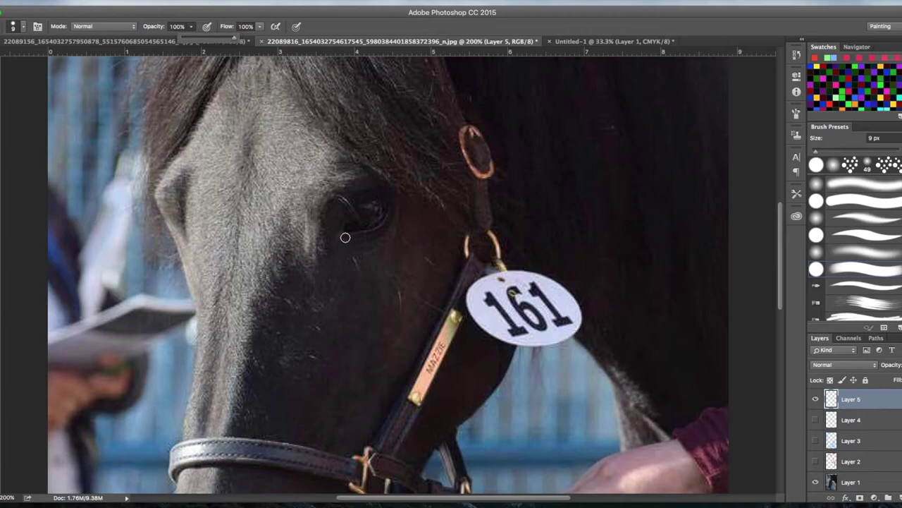
{"action": "mouse_move", "coordinate": [344, 204]}
{"action": "left_mouse_down"}
{"action": "mouse_move", "coordinate": [345, 231]}
{"action": "mouse_move", "coordinate": [350, 198]}
{"action": "mouse_move", "coordinate": [393, 193]}
{"action": "left_mouse_up"}
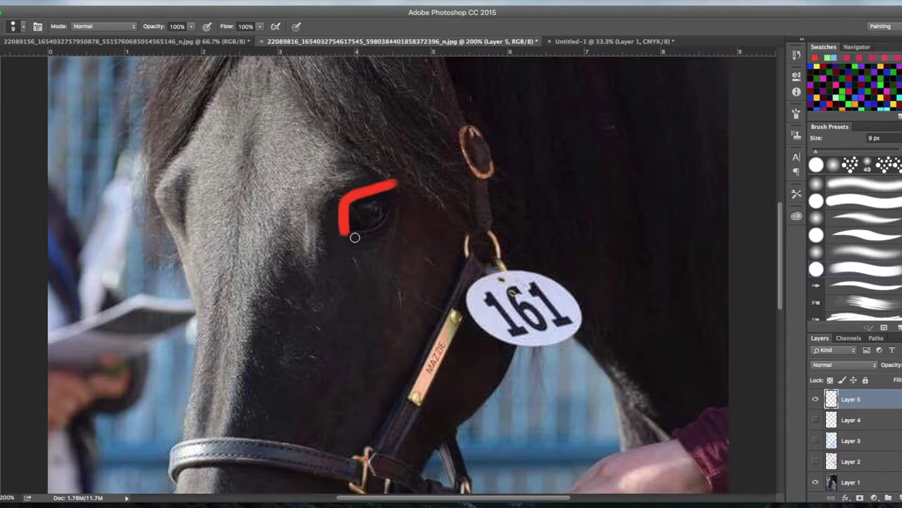
{"action": "left_click_drag", "start_coordinate": [344, 227], "coordinate": [344, 245]}
{"action": "mouse_move", "coordinate": [346, 239]}
{"action": "left_mouse_down"}
{"action": "mouse_move", "coordinate": [386, 216]}
{"action": "mouse_move", "coordinate": [390, 192]}
{"action": "mouse_move", "coordinate": [379, 225]}
{"action": "mouse_move", "coordinate": [353, 233]}
{"action": "left_mouse_up"}
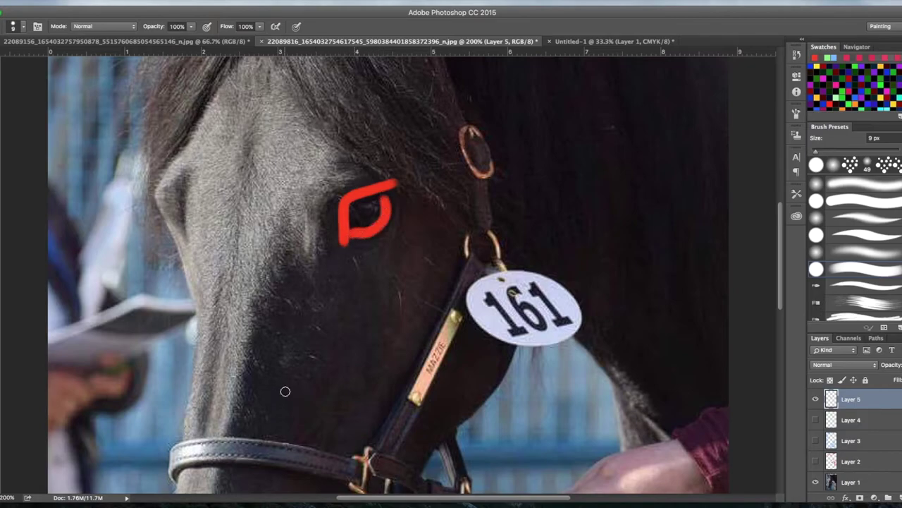
- Return to the sketch document and set the brush to dark grey 514d4d at 22% opacity
{"action": "left_click", "coordinate": [574, 43]}
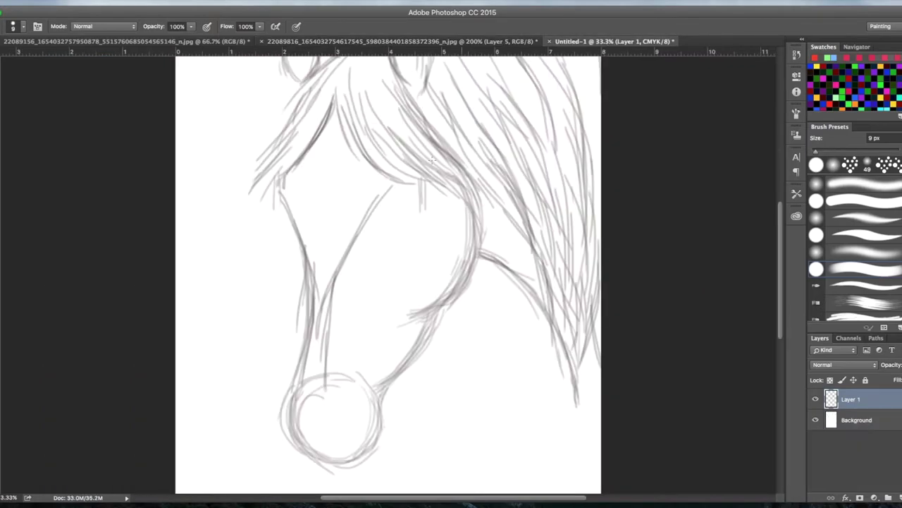
{"action": "left_click", "coordinate": [1, 395]}
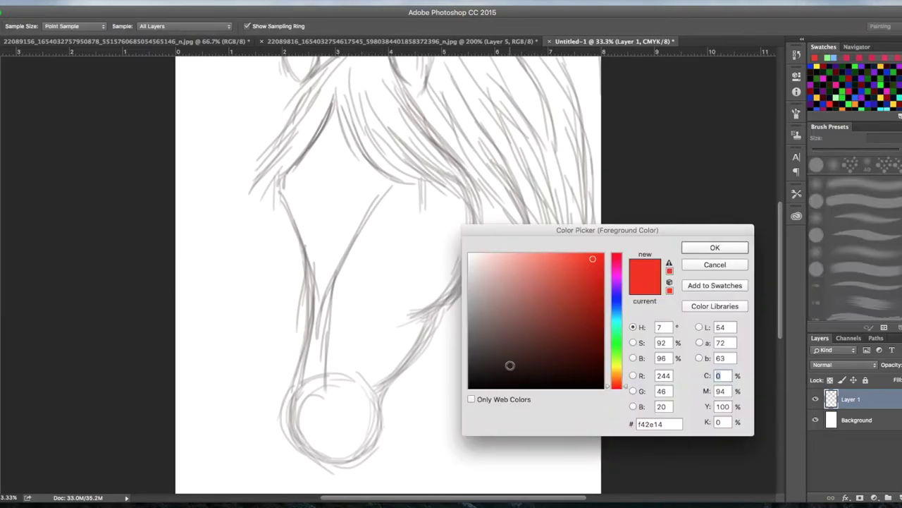
{"action": "left_click", "coordinate": [476, 345]}
{"action": "key", "text": "Return"}
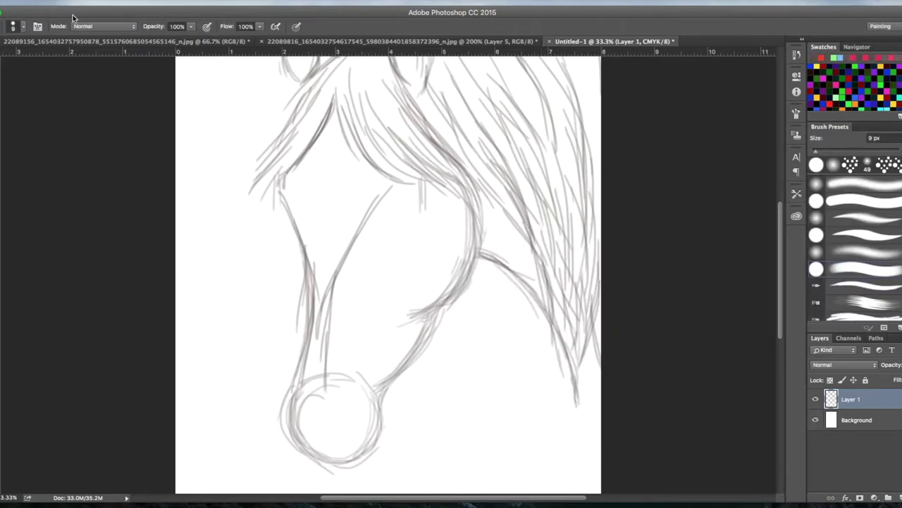
{"action": "left_click", "coordinate": [191, 27]}
{"action": "left_click", "coordinate": [151, 38]}
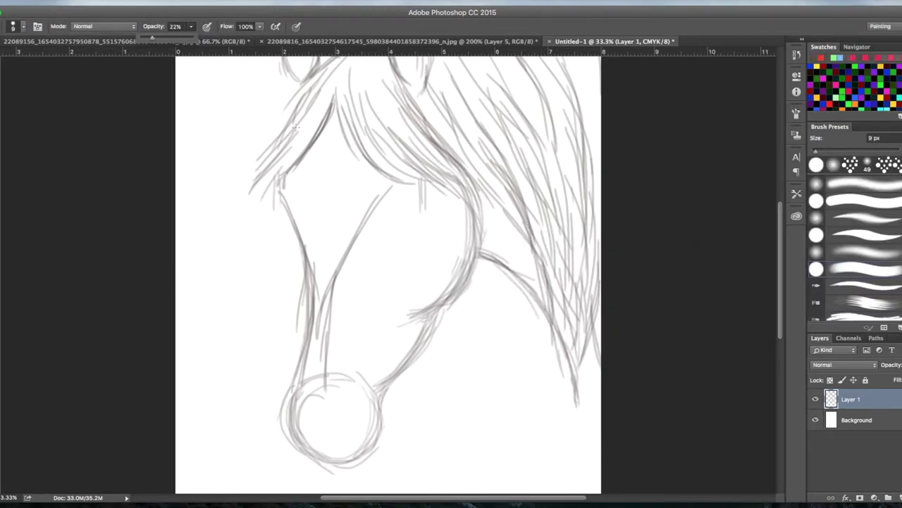
- Sketch the near eye below the forelock, with a slanted upper lid, front corner and rounded lower edge, following the red tracing on the photo
{"action": "left_click", "coordinate": [416, 41]}
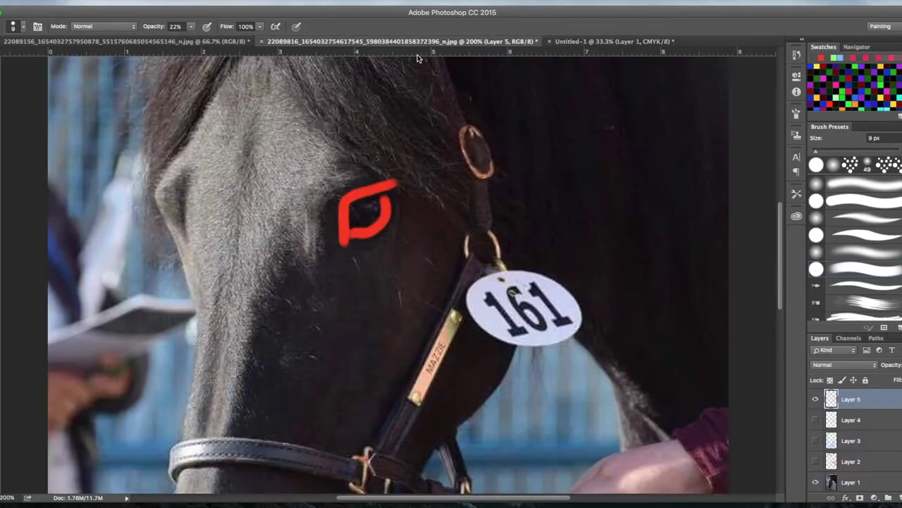
{"action": "left_click", "coordinate": [585, 41]}
{"action": "mouse_move", "coordinate": [387, 209]}
{"action": "left_mouse_down"}
{"action": "mouse_move", "coordinate": [386, 220]}
{"action": "mouse_move", "coordinate": [401, 198]}
{"action": "mouse_move", "coordinate": [423, 190]}
{"action": "mouse_move", "coordinate": [389, 205]}
{"action": "left_mouse_up"}
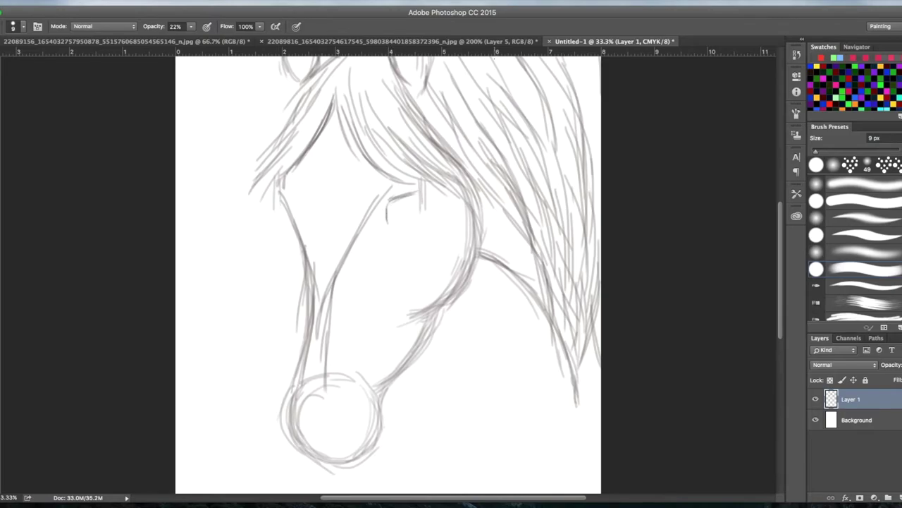
{"action": "double_click", "coordinate": [494, 49]}
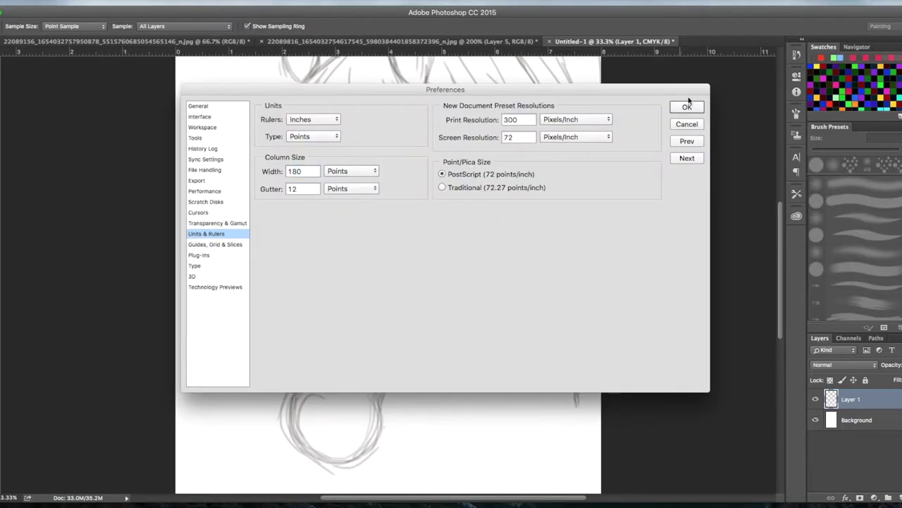
{"action": "left_click", "coordinate": [686, 125]}
{"action": "left_click", "coordinate": [398, 40]}
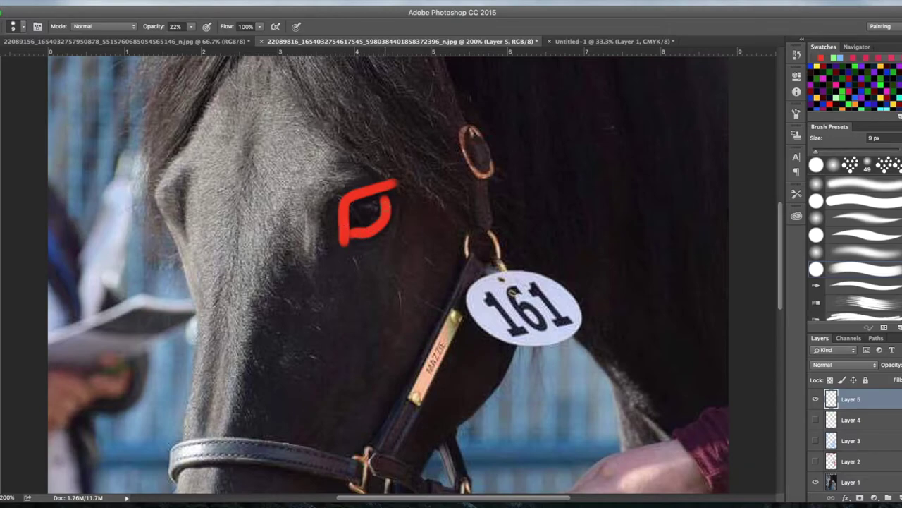
{"action": "left_click", "coordinate": [599, 41]}
{"action": "mouse_move", "coordinate": [387, 212]}
{"action": "left_mouse_down"}
{"action": "mouse_move", "coordinate": [389, 220]}
{"action": "mouse_move", "coordinate": [404, 215]}
{"action": "mouse_move", "coordinate": [411, 199]}
{"action": "mouse_move", "coordinate": [410, 212]}
{"action": "mouse_move", "coordinate": [396, 219]}
{"action": "left_mouse_up"}
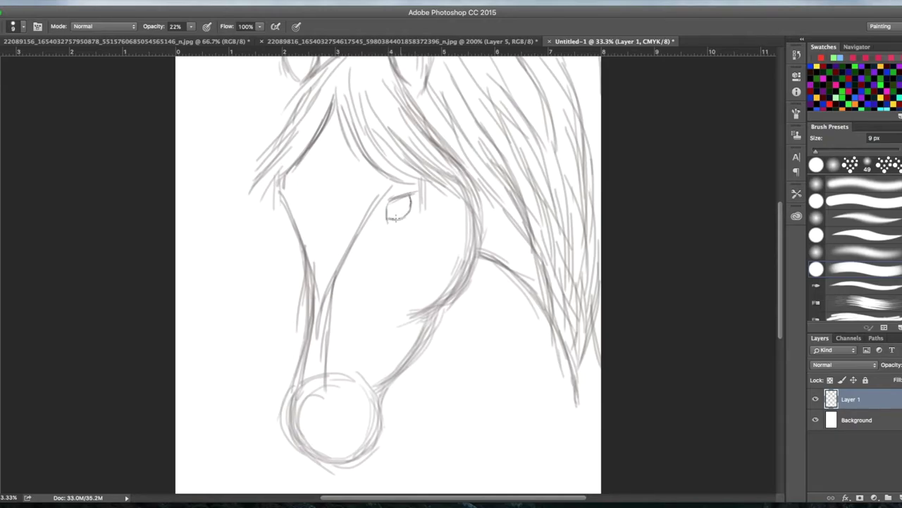
{"action": "mouse_move", "coordinate": [397, 219]}
{"action": "left_mouse_down"}
{"action": "mouse_move", "coordinate": [411, 201]}
{"action": "mouse_move", "coordinate": [392, 199]}
{"action": "mouse_move", "coordinate": [413, 193]}
{"action": "left_mouse_up"}
- Mark the far eye's bulge on the photo's face edge in red e2422c
{"action": "left_click", "coordinate": [367, 40]}
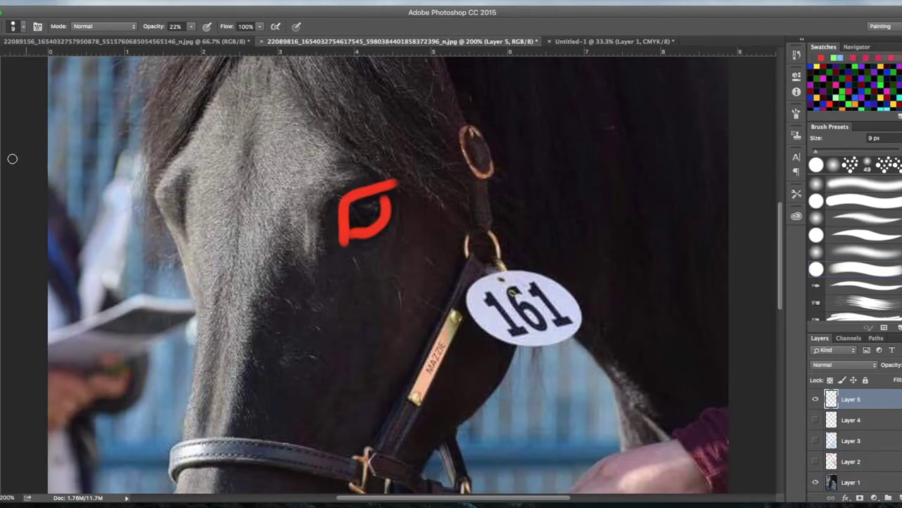
{"action": "left_click", "coordinate": [1, 313]}
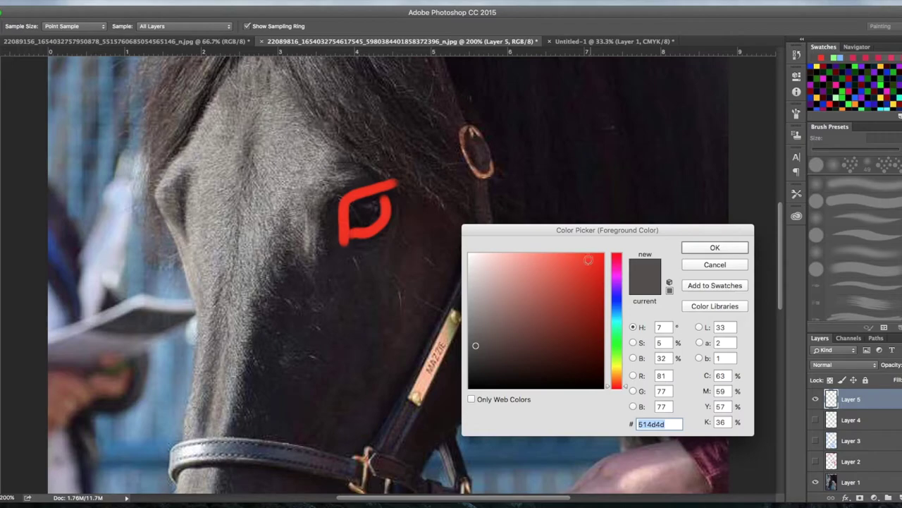
{"action": "left_click", "coordinate": [578, 269]}
{"action": "left_click", "coordinate": [702, 247]}
{"action": "left_click", "coordinate": [702, 248]}
{"action": "mouse_move", "coordinate": [157, 183]}
{"action": "left_mouse_down"}
{"action": "mouse_move", "coordinate": [168, 222]}
{"action": "mouse_move", "coordinate": [151, 220]}
{"action": "mouse_move", "coordinate": [163, 222]}
{"action": "left_mouse_up"}
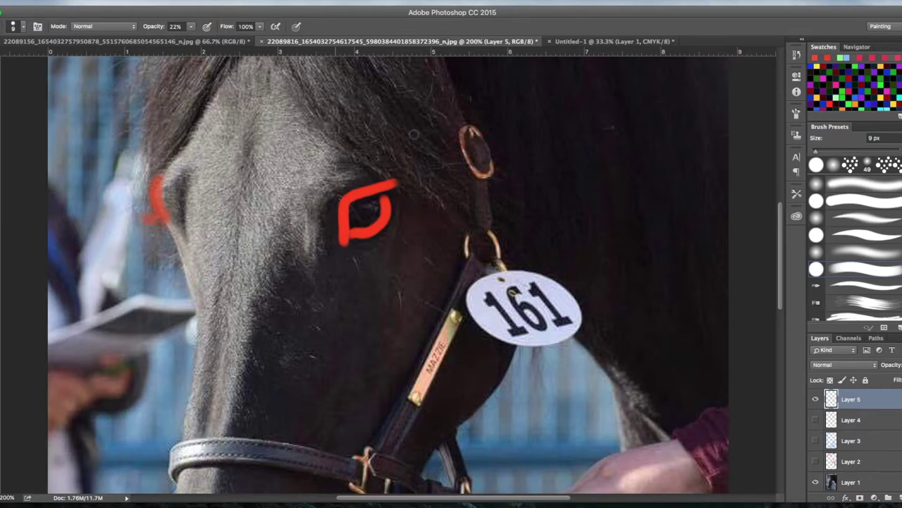
- Switch to the sketch, choose a dark grey colour, and draw the far eye's bulge and the face contour just below it
{"action": "left_click", "coordinate": [563, 42]}
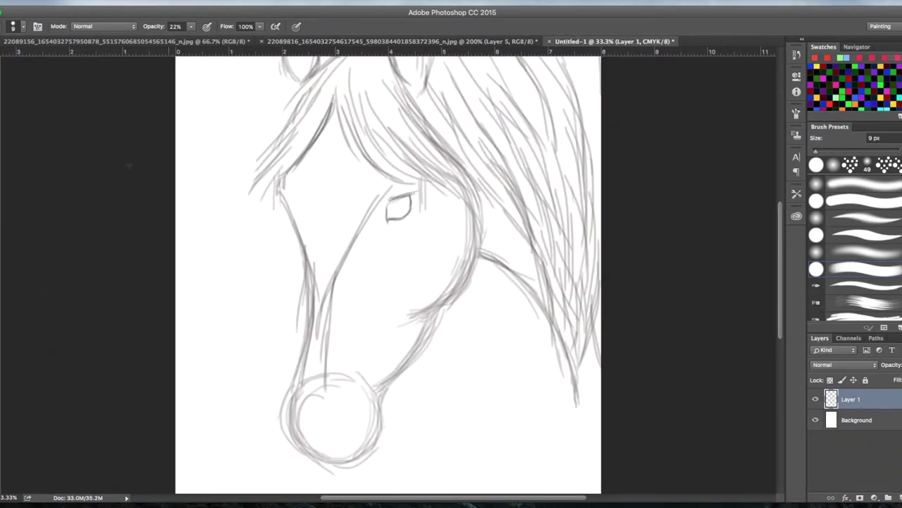
{"action": "left_click", "coordinate": [2, 338]}
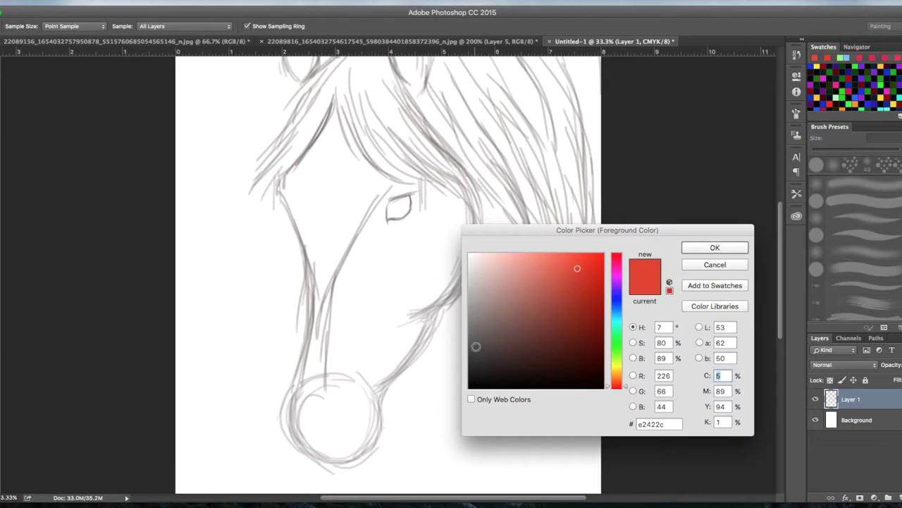
{"action": "left_click", "coordinate": [478, 355]}
{"action": "left_click", "coordinate": [715, 247]}
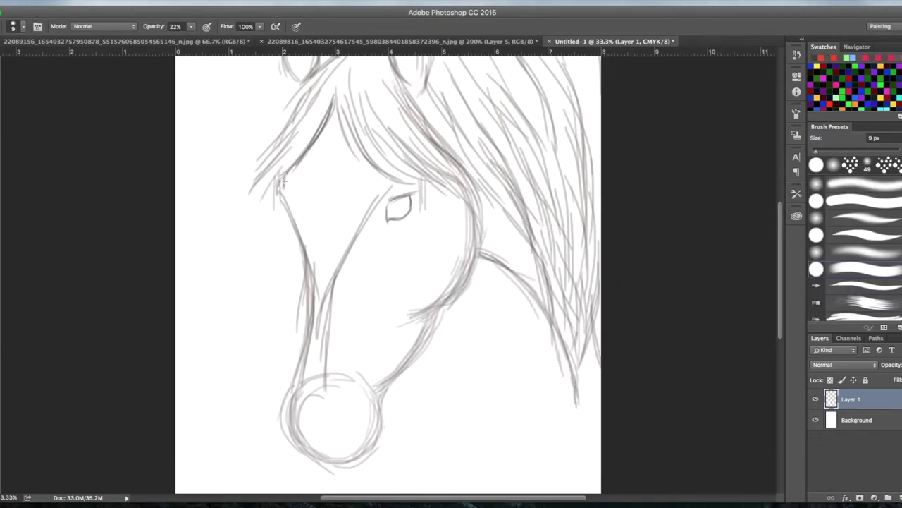
{"action": "left_click_drag", "start_coordinate": [282, 180], "coordinate": [285, 204]}
{"action": "left_click_drag", "start_coordinate": [286, 207], "coordinate": [302, 241]}
- Compare the whole sketch at 25% with the marked-up horse photo at 100%, checking the eye placement and face proportions
{"action": "key", "text": "super+minus"}
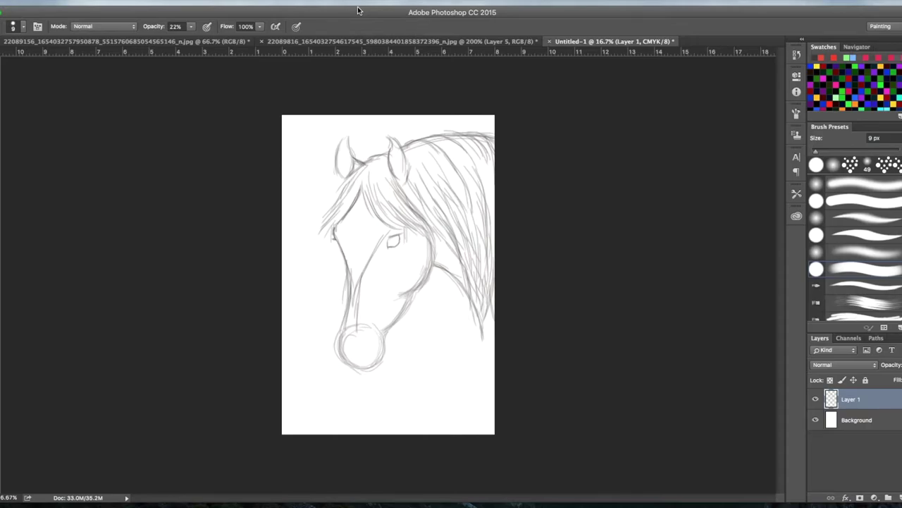
{"action": "key", "text": "super+plus"}
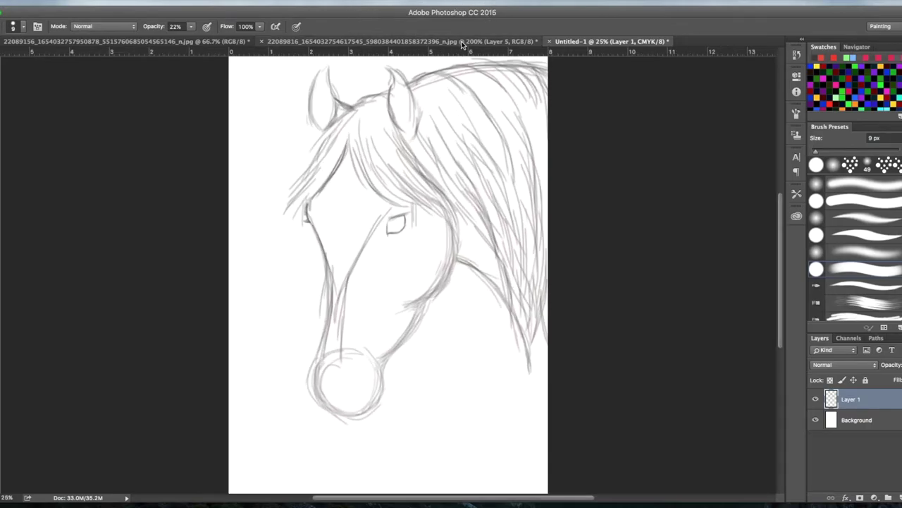
{"action": "left_click", "coordinate": [398, 41]}
{"action": "key", "text": "super+minus"}
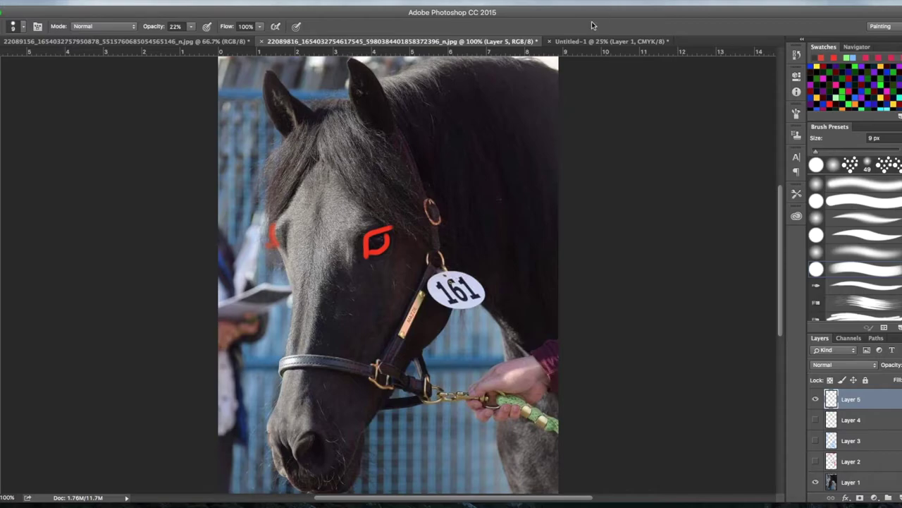
{"action": "left_click", "coordinate": [575, 41]}
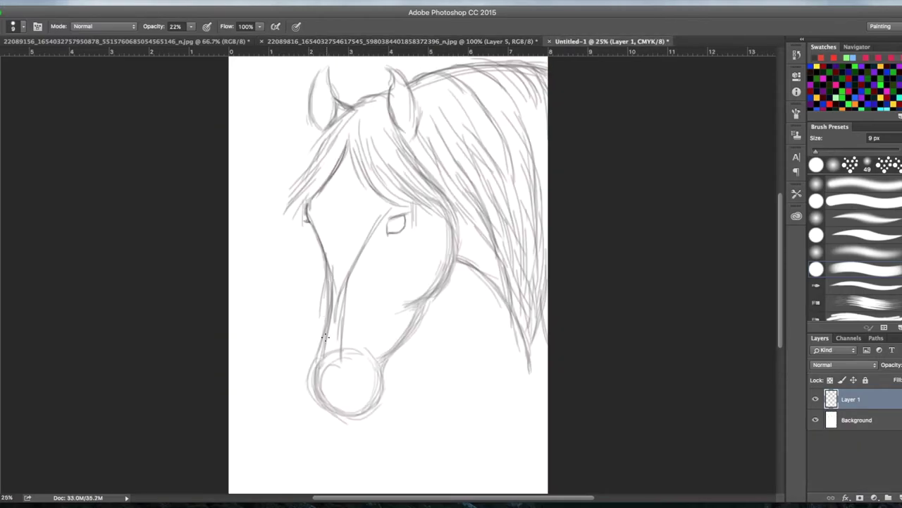
{"action": "left_click", "coordinate": [525, 42]}
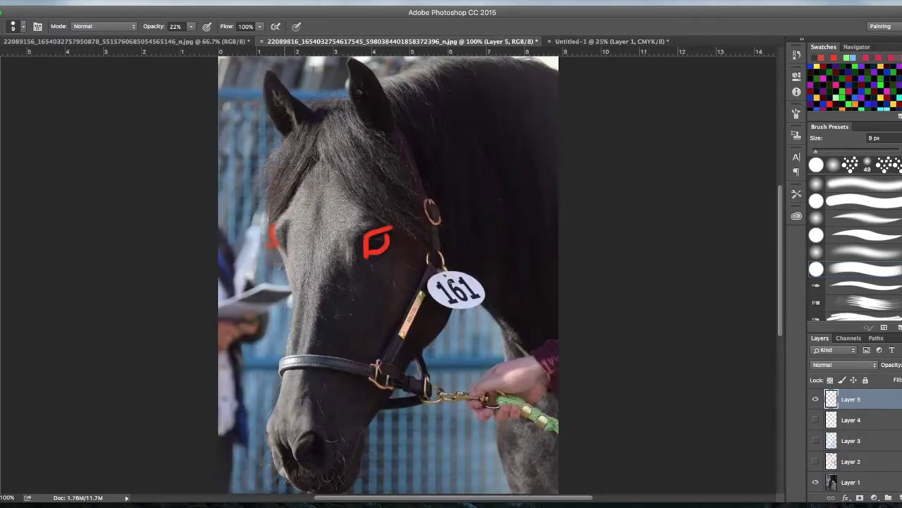
{"action": "left_click", "coordinate": [589, 41]}
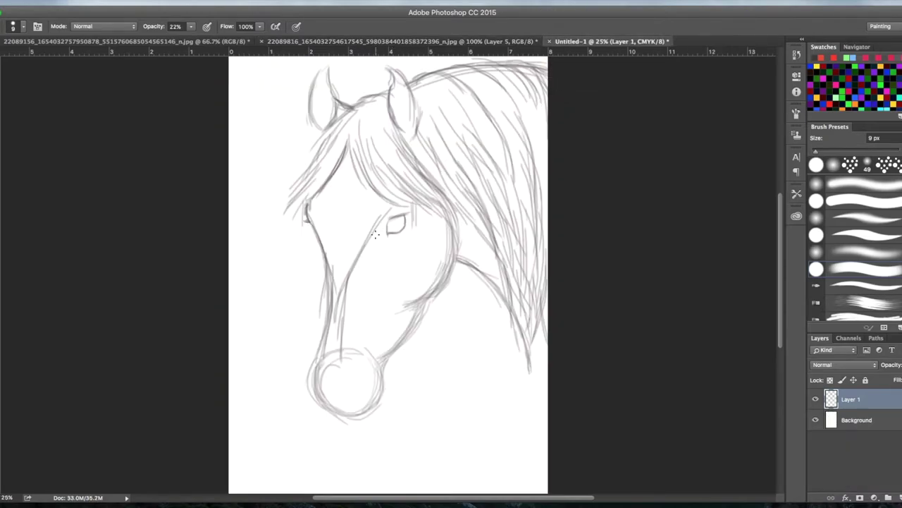
{"action": "key", "text": "ctrl+plus"}
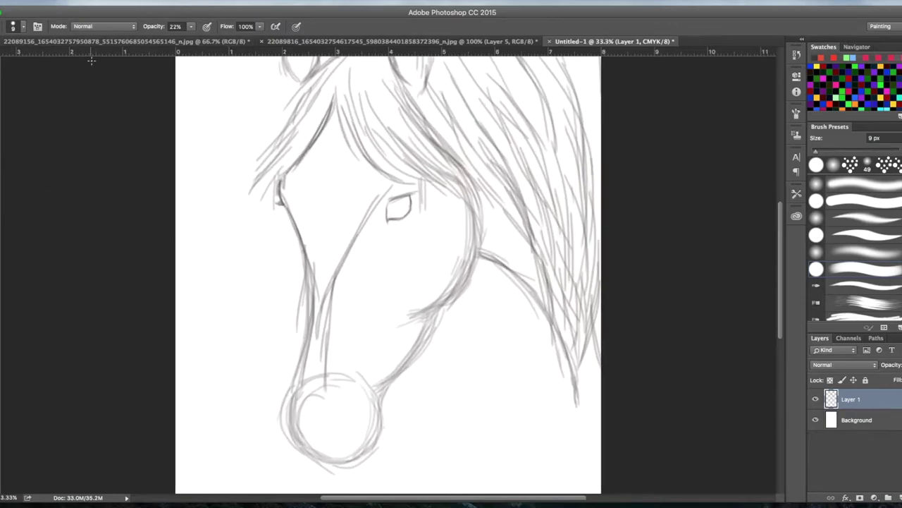
- Darken the face's front contour from the far eye down the nose at 45% opacity, extending it toward the muzzle circle at 21%
{"action": "left_click", "coordinate": [191, 26]}
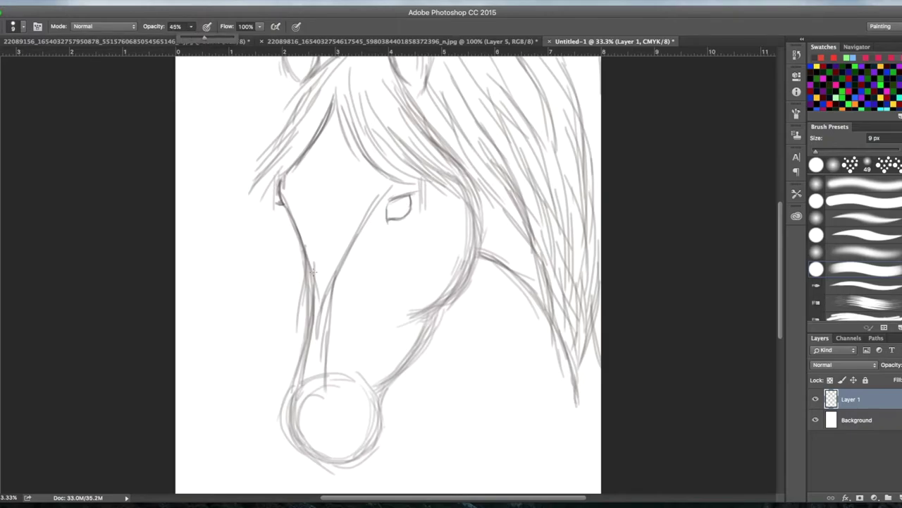
{"action": "key", "text": "super+plus"}
{"action": "scroll", "coordinate": [313, 273], "scroll_direction": "left", "scroll_amount": 3}
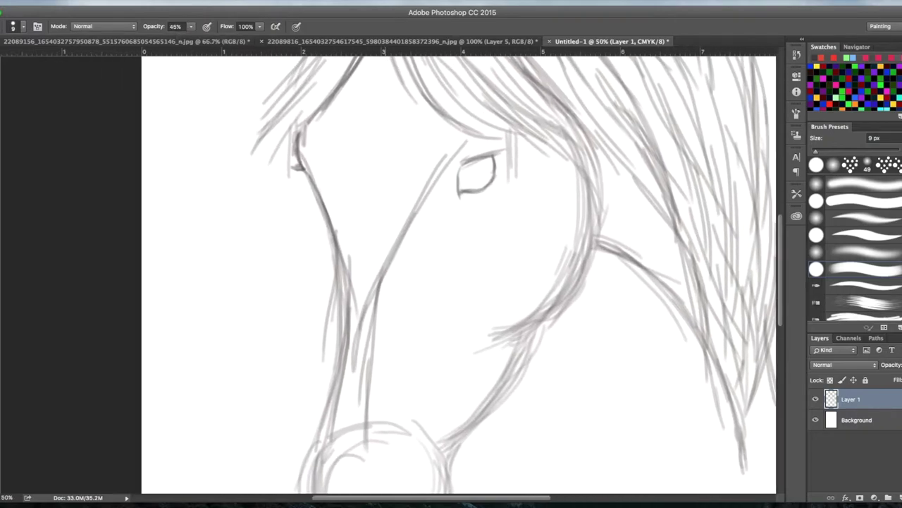
{"action": "mouse_move", "coordinate": [314, 165]}
{"action": "left_mouse_down"}
{"action": "mouse_move", "coordinate": [339, 205]}
{"action": "mouse_move", "coordinate": [352, 265]}
{"action": "left_mouse_up"}
{"action": "mouse_move", "coordinate": [345, 227]}
{"action": "left_mouse_down"}
{"action": "mouse_move", "coordinate": [357, 283]}
{"action": "mouse_move", "coordinate": [347, 343]}
{"action": "left_mouse_up"}
{"action": "left_click_drag", "start_coordinate": [353, 306], "coordinate": [345, 367]}
{"action": "left_click_drag", "start_coordinate": [351, 329], "coordinate": [341, 383]}
{"action": "left_click_drag", "start_coordinate": [192, 28], "coordinate": [180, 36]}
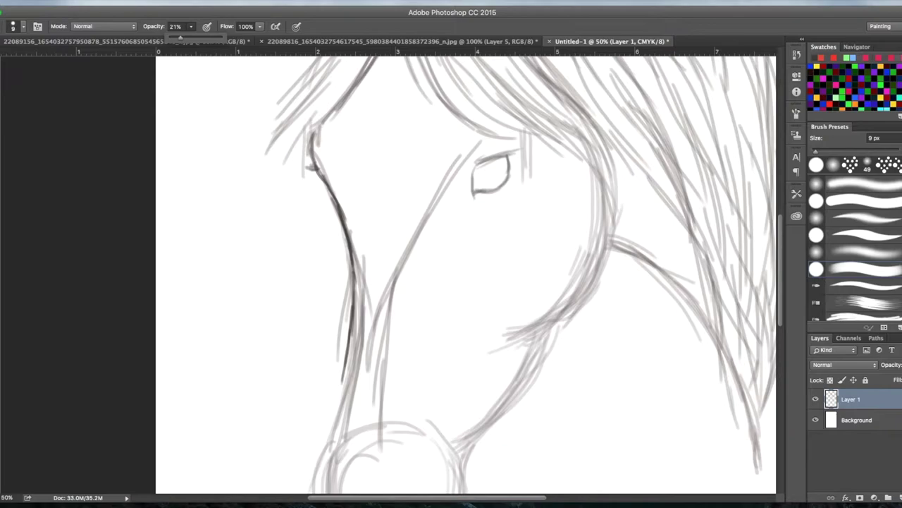
{"action": "left_click_drag", "start_coordinate": [345, 356], "coordinate": [325, 435]}
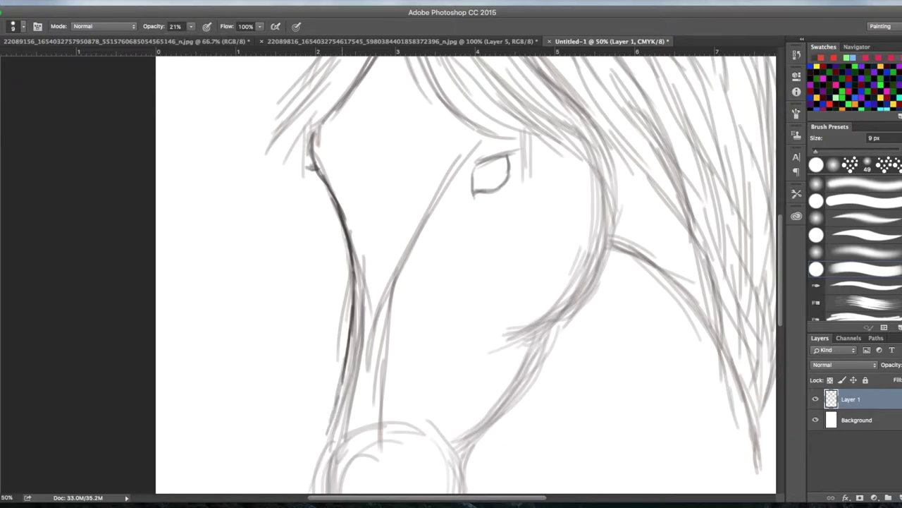
- Extend the face's dark front contour down to the muzzle circle and check it against the horse photo
{"action": "left_click_drag", "start_coordinate": [340, 392], "coordinate": [321, 442]}
{"action": "left_click", "coordinate": [514, 43]}
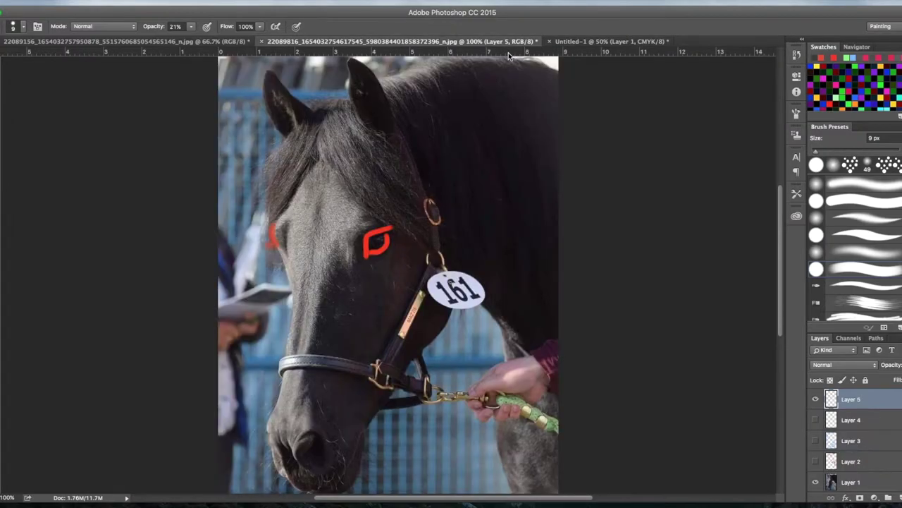
{"action": "left_click", "coordinate": [602, 41]}
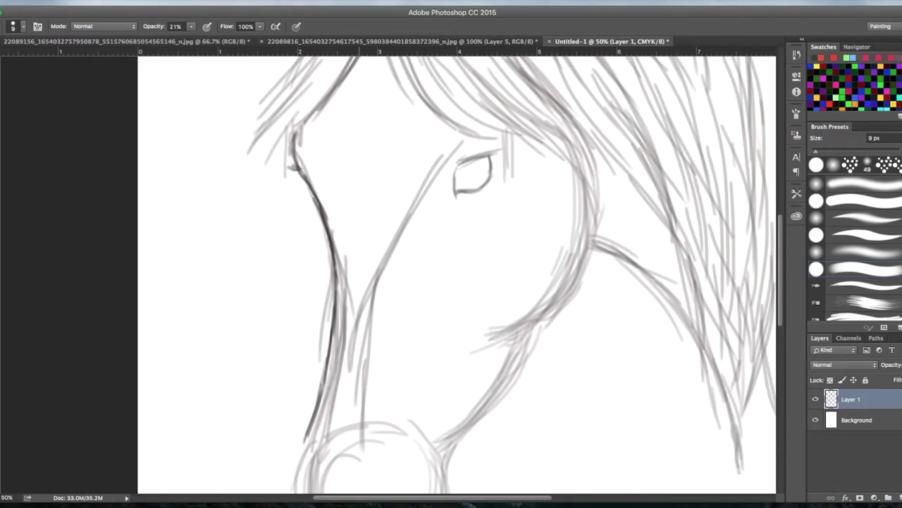
- Draw crossing guidelines on the forehead: a horizontal line between the eyes and a vertical centre line down the face
{"action": "left_click_drag", "start_coordinate": [369, 68], "coordinate": [359, 263]}
{"action": "left_click_drag", "start_coordinate": [316, 147], "coordinate": [438, 147]}
{"action": "left_click_drag", "start_coordinate": [364, 147], "coordinate": [439, 148]}
{"action": "left_click_drag", "start_coordinate": [316, 148], "coordinate": [413, 146]}
{"action": "left_click_drag", "start_coordinate": [371, 77], "coordinate": [357, 308]}
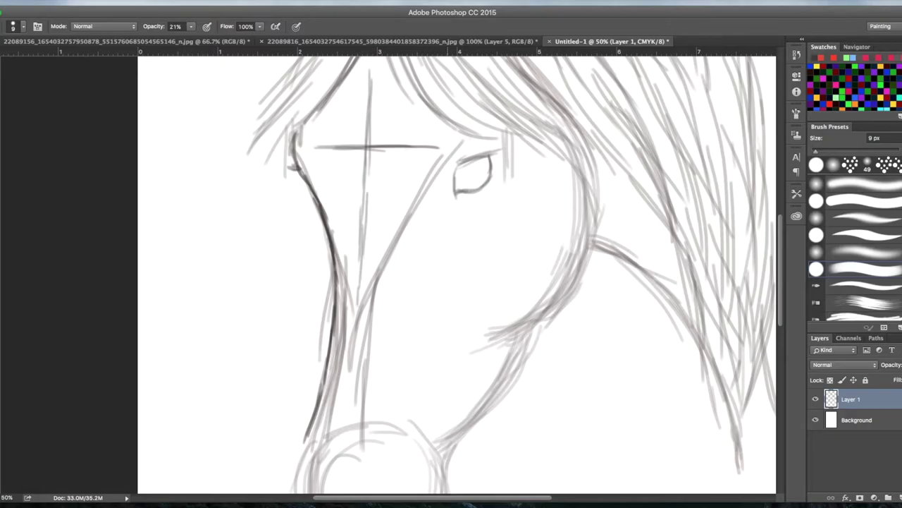
- Check the horse photo, and sketch the cheekbone line running from below the near eye down the face
{"action": "left_click", "coordinate": [472, 41]}
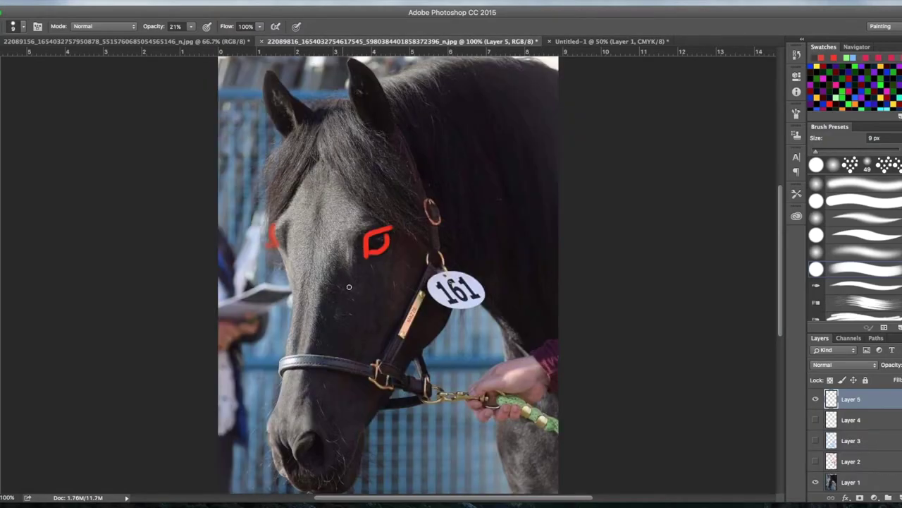
{"action": "left_click", "coordinate": [608, 41]}
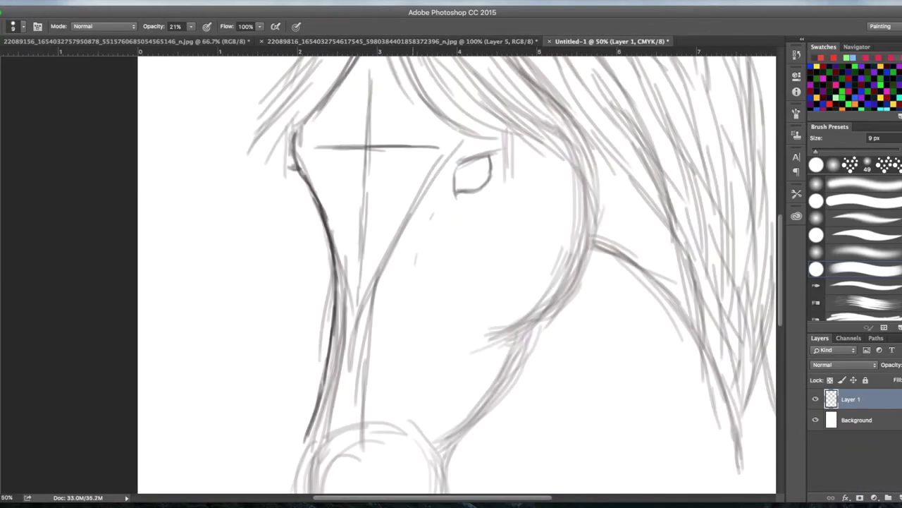
{"action": "left_click_drag", "start_coordinate": [450, 209], "coordinate": [413, 283]}
{"action": "left_click_drag", "start_coordinate": [429, 237], "coordinate": [391, 330]}
{"action": "left_click_drag", "start_coordinate": [418, 265], "coordinate": [393, 335]}
- Darken the lower nose contour and extend its end to the outer edge of the muzzle circle
{"action": "scroll", "coordinate": [456, 275], "scroll_direction": "down", "scroll_amount": 5}
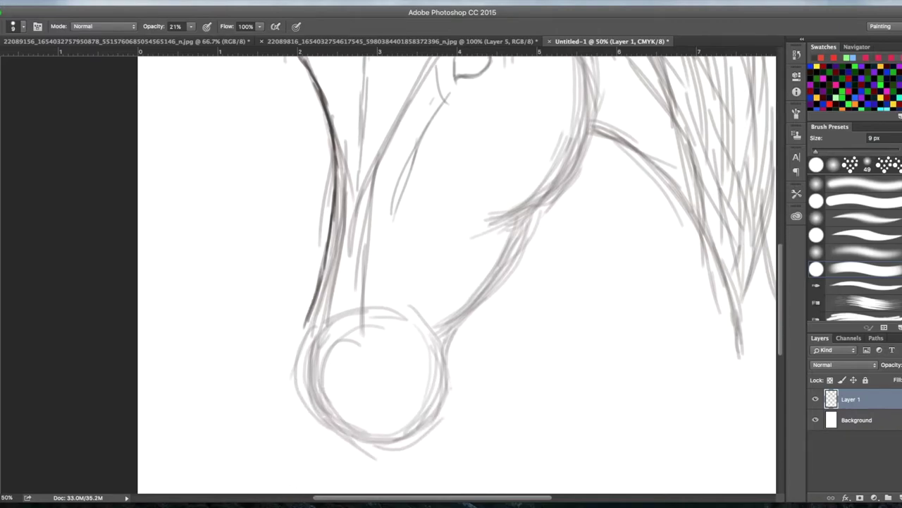
{"action": "left_click_drag", "start_coordinate": [334, 150], "coordinate": [321, 262]}
{"action": "left_click_drag", "start_coordinate": [311, 321], "coordinate": [302, 337]}
- Study the photo's muzzle at 200%, and darken the nose contour and the muzzle's front edge on the sketch at 66.7%
{"action": "left_click", "coordinate": [305, 42]}
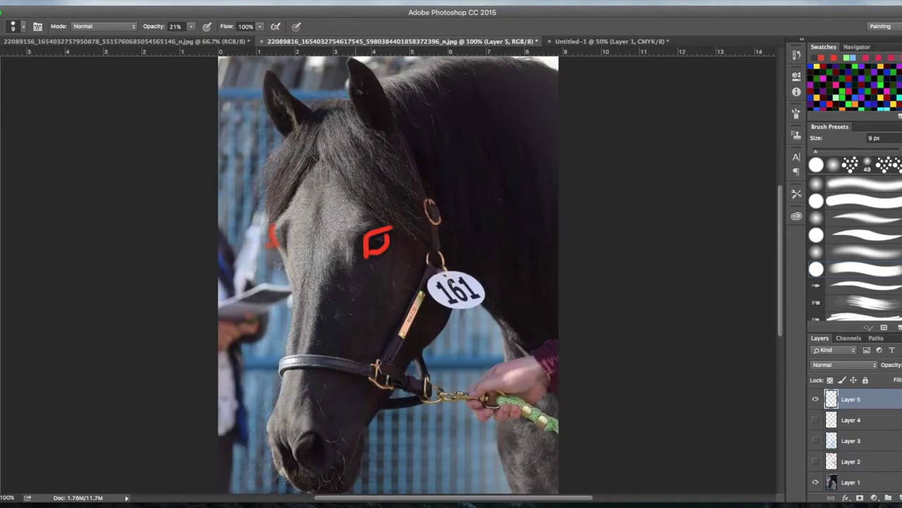
{"action": "scroll", "coordinate": [314, 369], "scroll_direction": "down", "scroll_amount": 5}
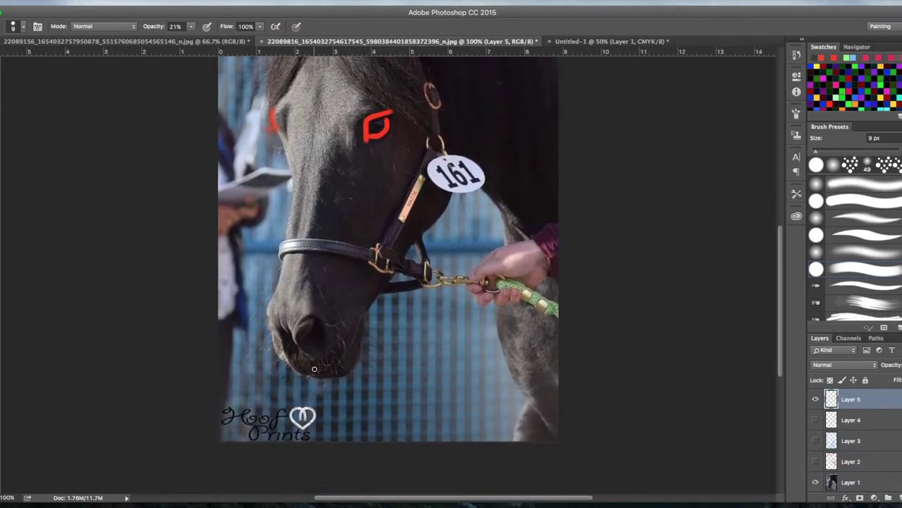
{"action": "key", "text": "ctrl+plus"}
{"action": "scroll", "coordinate": [314, 369], "scroll_direction": "left", "scroll_amount": 5}
{"action": "scroll", "coordinate": [315, 369], "scroll_direction": "down", "scroll_amount": 1}
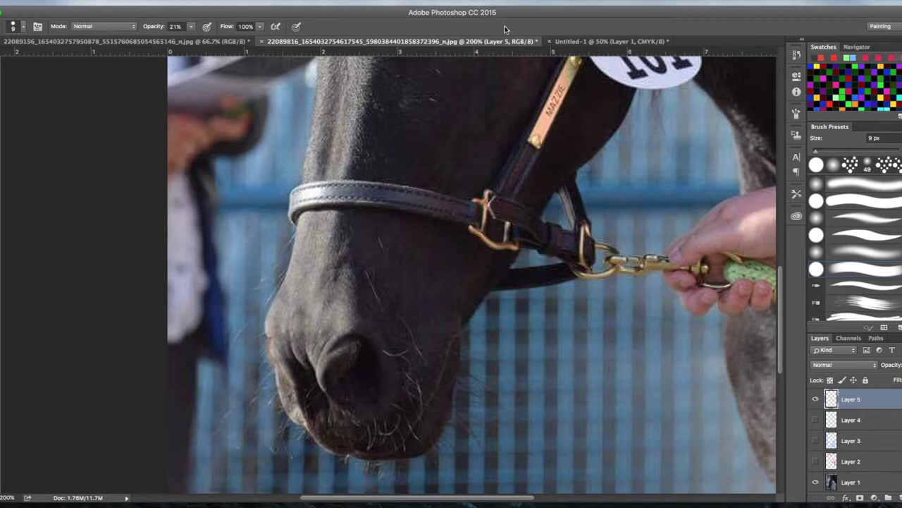
{"action": "left_click", "coordinate": [585, 41]}
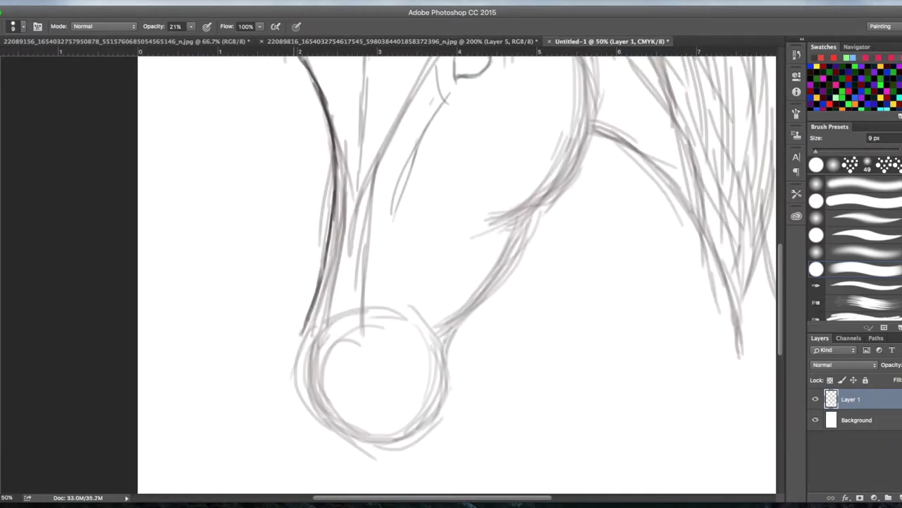
{"action": "key", "text": "super+plus"}
{"action": "scroll", "coordinate": [296, 260], "scroll_direction": "down", "scroll_amount": 3}
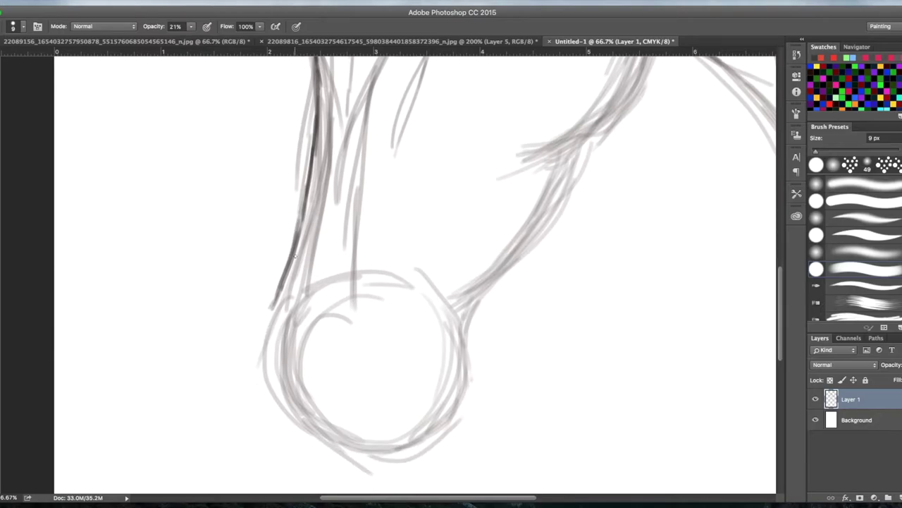
{"action": "mouse_move", "coordinate": [294, 236]}
{"action": "left_mouse_down"}
{"action": "mouse_move", "coordinate": [262, 314]}
{"action": "mouse_move", "coordinate": [265, 362]}
{"action": "left_mouse_up"}
{"action": "mouse_move", "coordinate": [261, 325]}
{"action": "left_mouse_down"}
{"action": "mouse_move", "coordinate": [270, 380]}
{"action": "mouse_move", "coordinate": [293, 260]}
{"action": "left_mouse_up"}
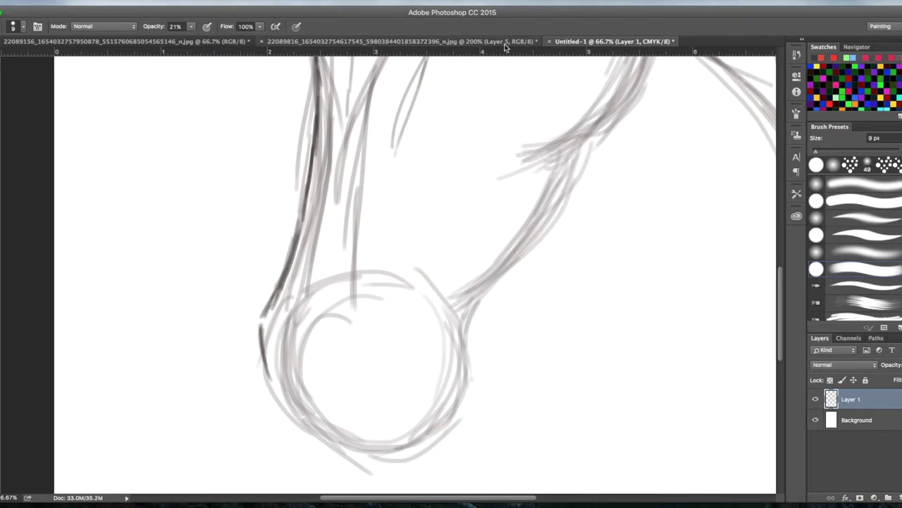
- Compare with the photo's muzzle and darken the sketch's muzzle outline from the front edge around to the underside
{"action": "left_click", "coordinate": [505, 42]}
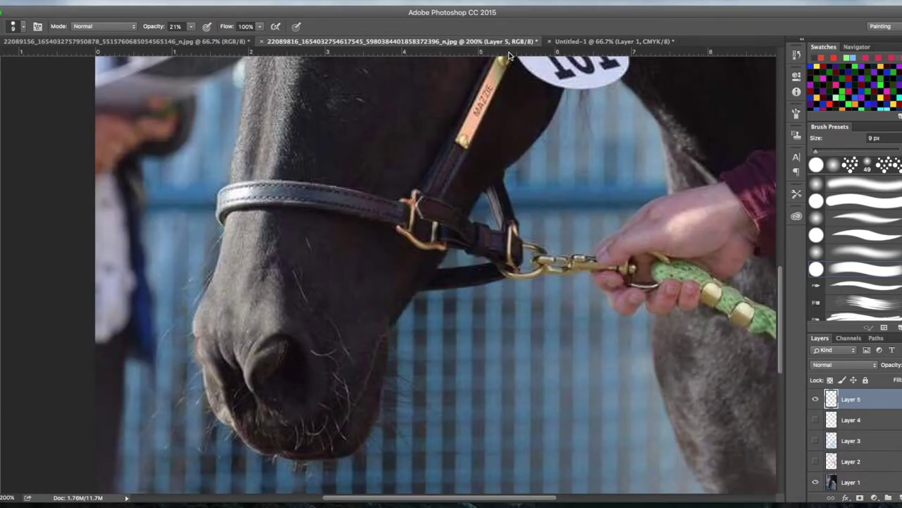
{"action": "left_click", "coordinate": [584, 42]}
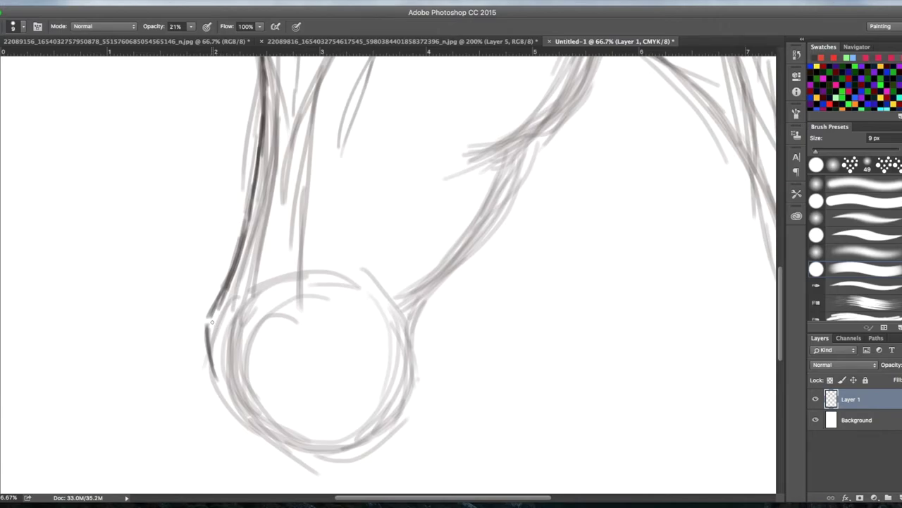
{"action": "mouse_move", "coordinate": [211, 341]}
{"action": "left_mouse_down"}
{"action": "mouse_move", "coordinate": [215, 381]}
{"action": "mouse_move", "coordinate": [231, 405]}
{"action": "mouse_move", "coordinate": [209, 358]}
{"action": "mouse_move", "coordinate": [228, 402]}
{"action": "left_mouse_up"}
{"action": "left_click", "coordinate": [514, 41]}
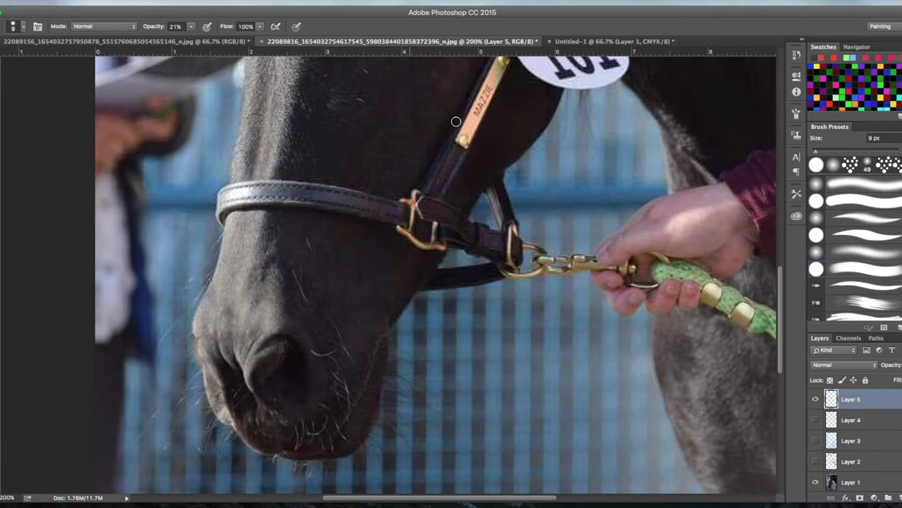
{"action": "left_click", "coordinate": [574, 42]}
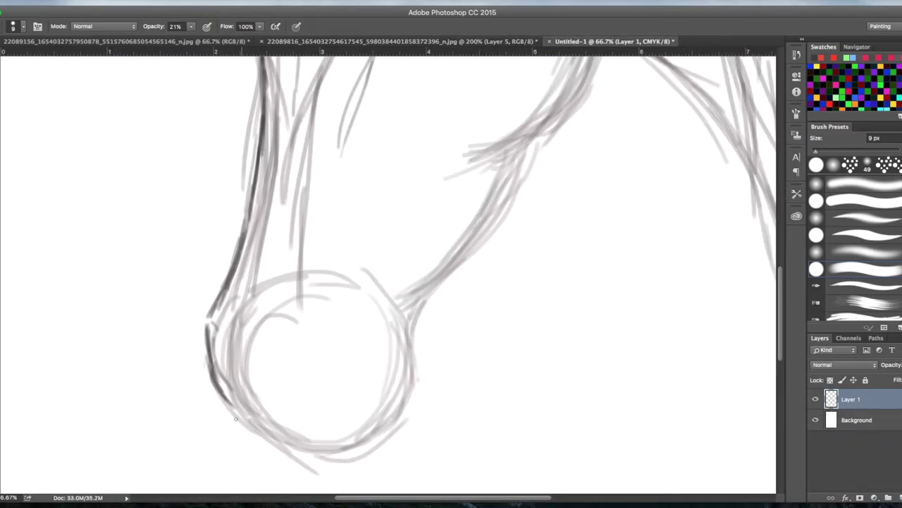
{"action": "mouse_move", "coordinate": [227, 402]}
{"action": "left_mouse_down"}
{"action": "mouse_move", "coordinate": [245, 432]}
{"action": "mouse_move", "coordinate": [303, 446]}
{"action": "mouse_move", "coordinate": [291, 448]}
{"action": "mouse_move", "coordinate": [356, 427]}
{"action": "left_mouse_up"}
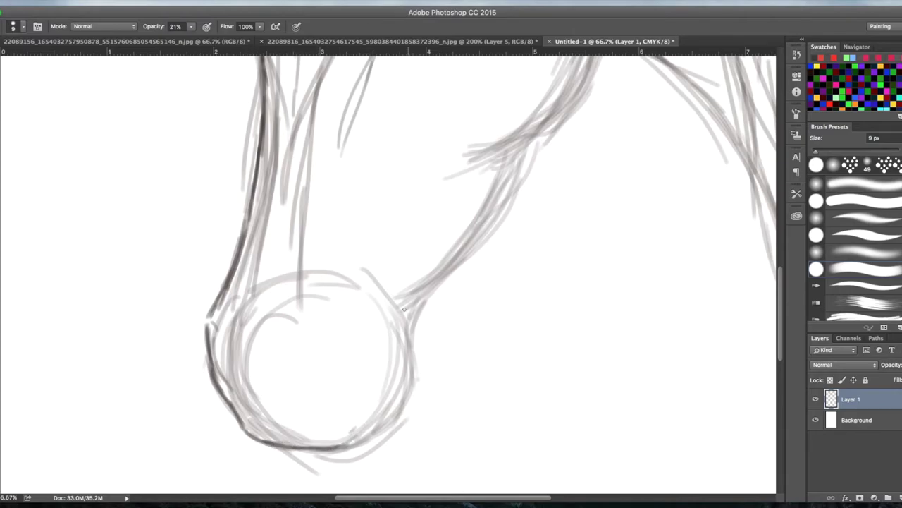
- Mark the photo's mouth line, lower lip and jaw end in light red ed7060 at 100% opacity
{"action": "left_click", "coordinate": [406, 41]}
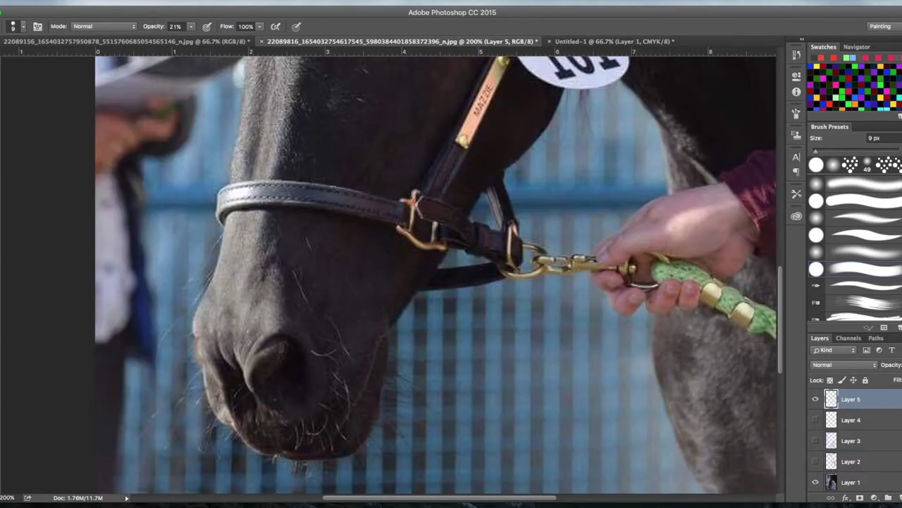
{"action": "left_click", "coordinate": [549, 262]}
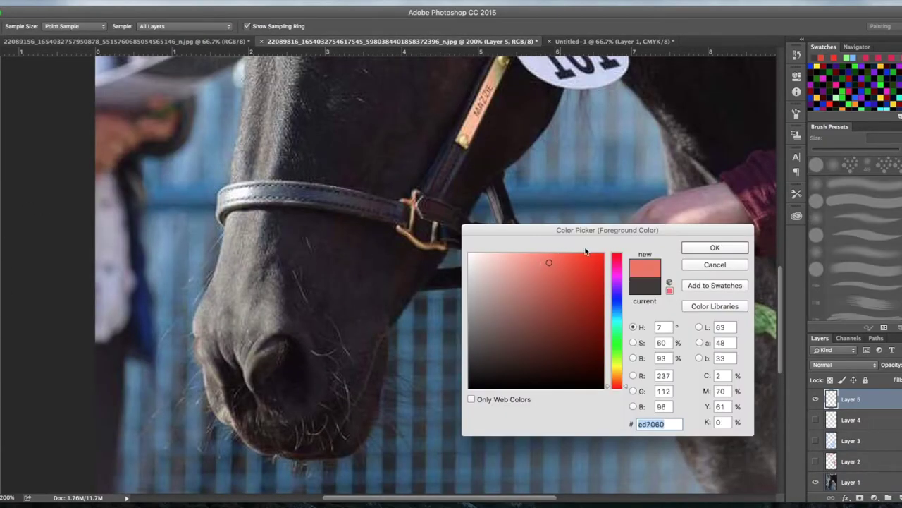
{"action": "left_click", "coordinate": [714, 246]}
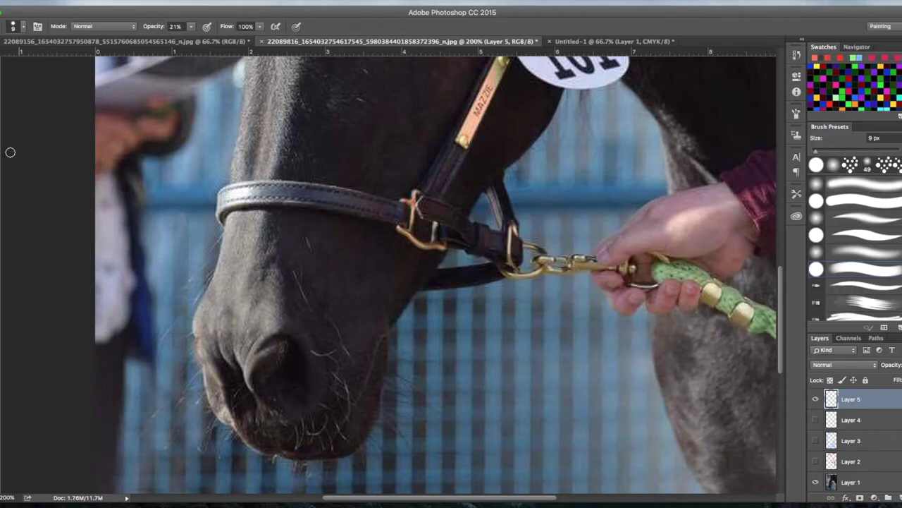
{"action": "left_click", "coordinate": [191, 27]}
{"action": "left_click_drag", "start_coordinate": [188, 38], "coordinate": [255, 38]}
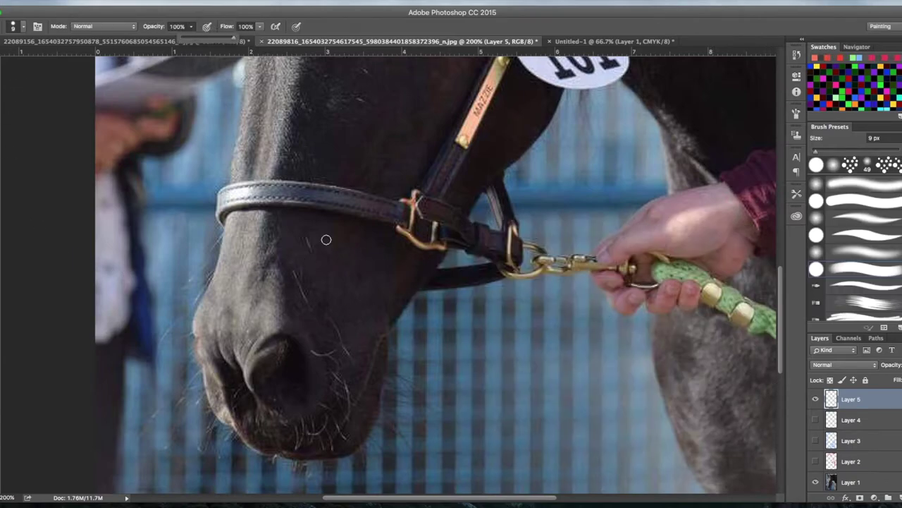
{"action": "mouse_move", "coordinate": [386, 339]}
{"action": "left_mouse_down"}
{"action": "mouse_move", "coordinate": [341, 434]}
{"action": "mouse_move", "coordinate": [312, 454]}
{"action": "mouse_move", "coordinate": [271, 457]}
{"action": "left_mouse_up"}
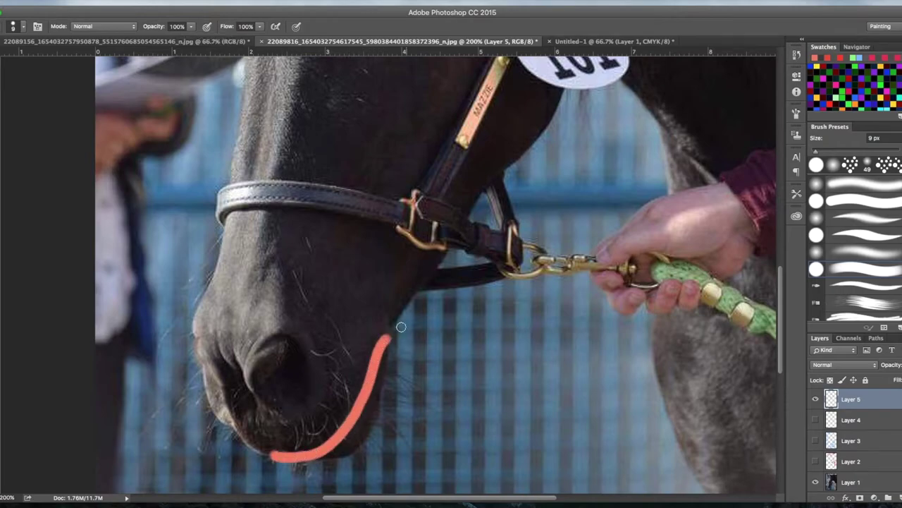
{"action": "mouse_move", "coordinate": [387, 306]}
{"action": "left_mouse_down"}
{"action": "mouse_move", "coordinate": [390, 379]}
{"action": "mouse_move", "coordinate": [380, 420]}
{"action": "mouse_move", "coordinate": [364, 448]}
{"action": "mouse_move", "coordinate": [311, 462]}
{"action": "left_mouse_up"}
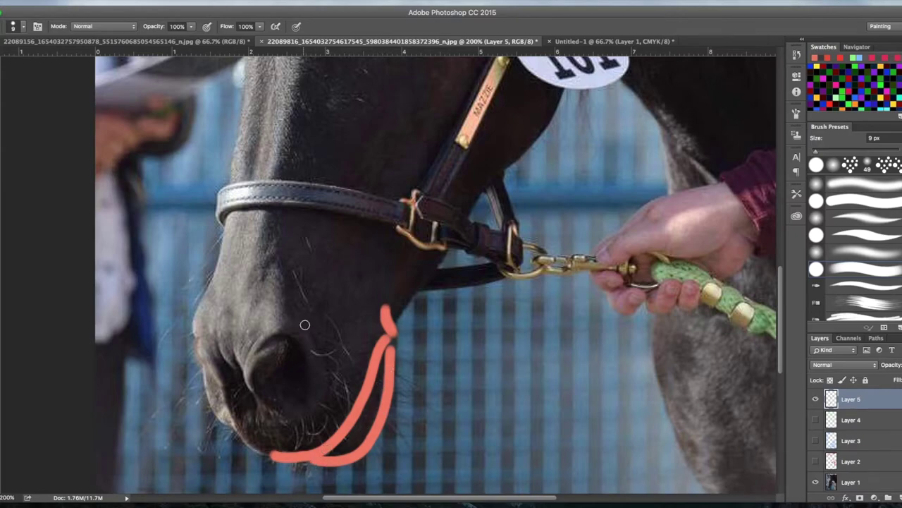
- Switch to the sketch, set the colour to dark grey 504a4a, and mark the jaw's end at the muzzle circle's back edge
{"action": "left_click", "coordinate": [620, 41]}
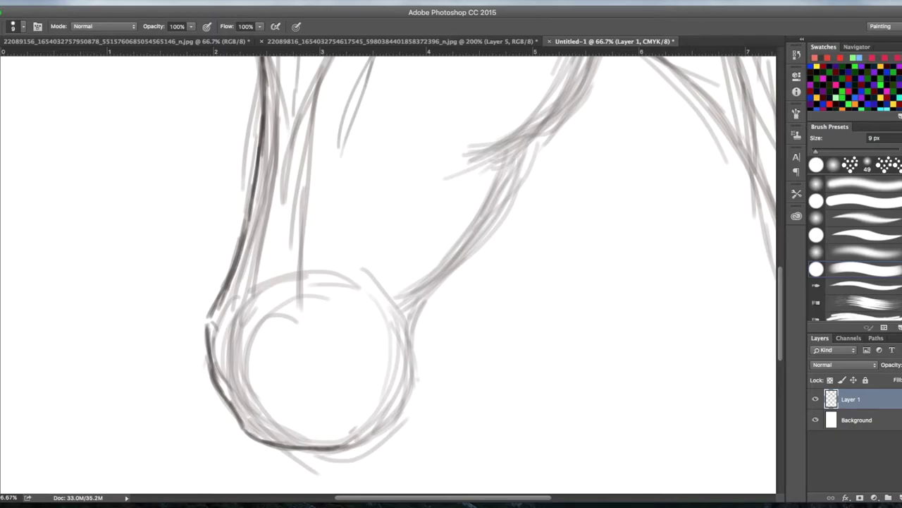
{"action": "left_click", "coordinate": [1, 295]}
{"action": "left_click", "coordinate": [479, 346]}
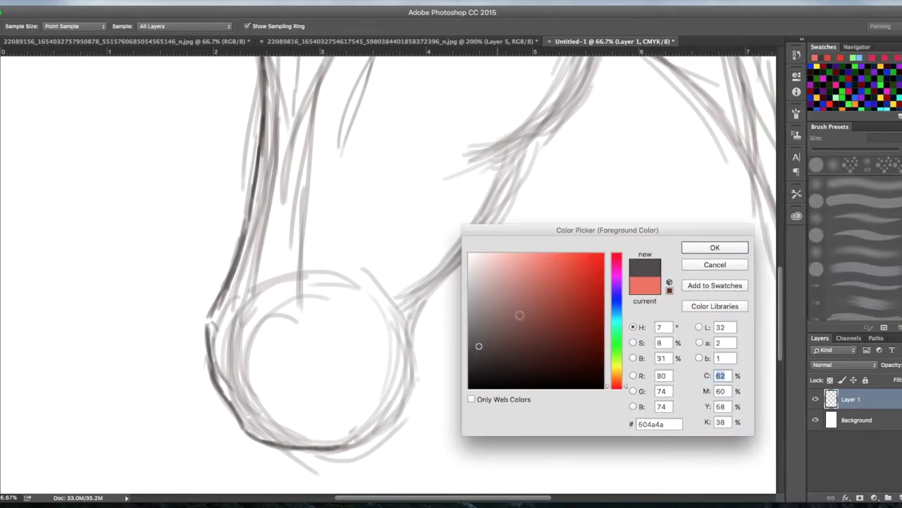
{"action": "left_click", "coordinate": [715, 247]}
{"action": "mouse_move", "coordinate": [408, 319]}
{"action": "left_mouse_down"}
{"action": "mouse_move", "coordinate": [406, 305]}
{"action": "mouse_move", "coordinate": [406, 337]}
{"action": "left_mouse_up"}
- Lower the brush opacity to 27% and draw the mouth line from the muzzle's back edge down to its underside
{"action": "left_click", "coordinate": [191, 26]}
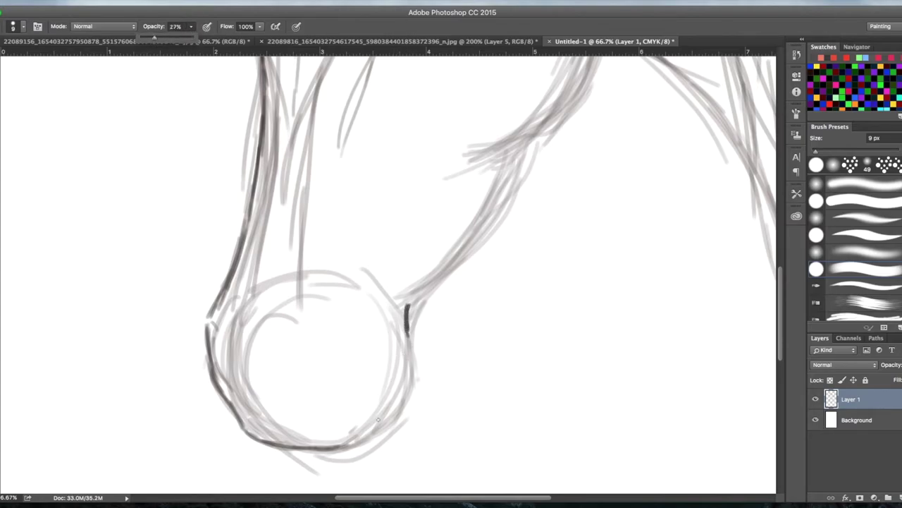
{"action": "left_click_drag", "start_coordinate": [403, 355], "coordinate": [391, 411]}
{"action": "mouse_move", "coordinate": [400, 375]}
{"action": "left_mouse_down"}
{"action": "mouse_move", "coordinate": [389, 413]}
{"action": "mouse_move", "coordinate": [405, 359]}
{"action": "mouse_move", "coordinate": [389, 415]}
{"action": "mouse_move", "coordinate": [349, 444]}
{"action": "left_mouse_up"}
{"action": "left_click_drag", "start_coordinate": [389, 419], "coordinate": [339, 444]}
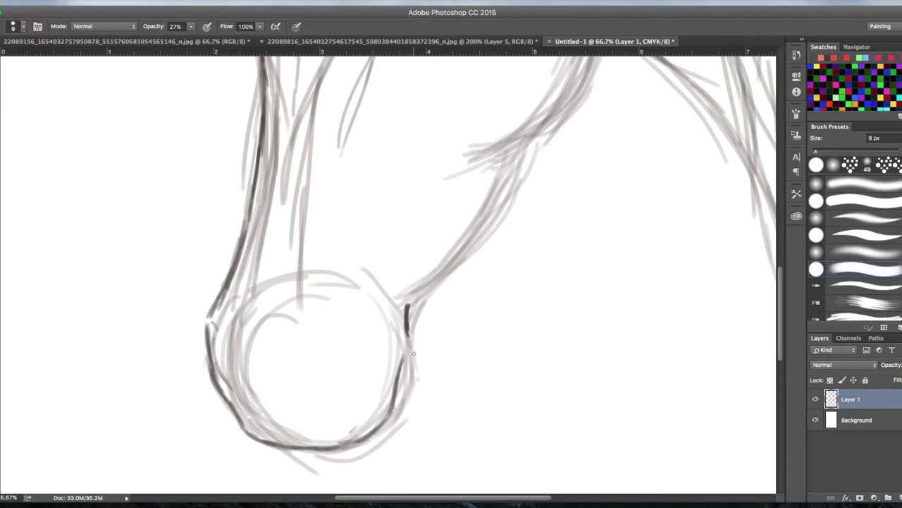
- Draw the lower lip and chin curve outside the mouth line, check it against the photo, and darken its join with the jaw
{"action": "mouse_move", "coordinate": [406, 351]}
{"action": "left_mouse_down"}
{"action": "mouse_move", "coordinate": [396, 390]}
{"action": "mouse_move", "coordinate": [356, 444]}
{"action": "mouse_move", "coordinate": [312, 446]}
{"action": "mouse_move", "coordinate": [338, 461]}
{"action": "mouse_move", "coordinate": [314, 452]}
{"action": "mouse_move", "coordinate": [350, 454]}
{"action": "mouse_move", "coordinate": [307, 451]}
{"action": "mouse_move", "coordinate": [345, 455]}
{"action": "mouse_move", "coordinate": [391, 428]}
{"action": "left_mouse_up"}
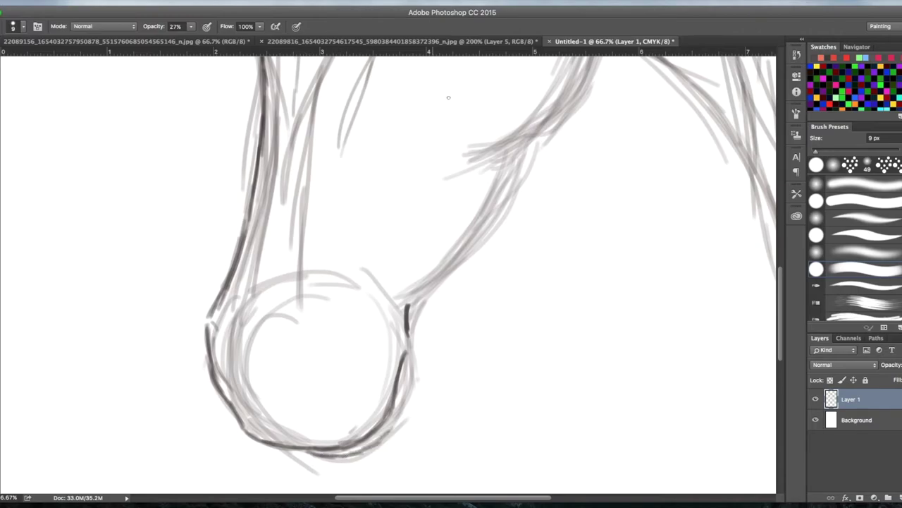
{"action": "left_click", "coordinate": [447, 42]}
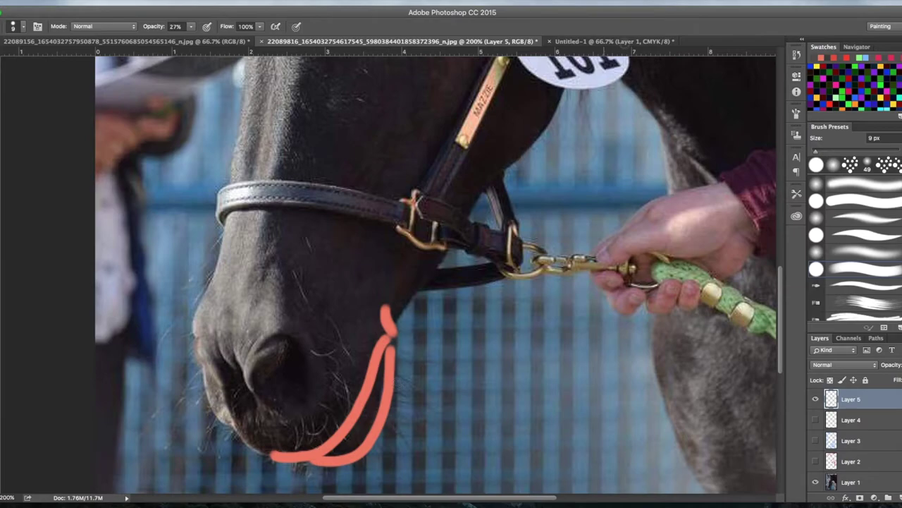
{"action": "left_click", "coordinate": [614, 41]}
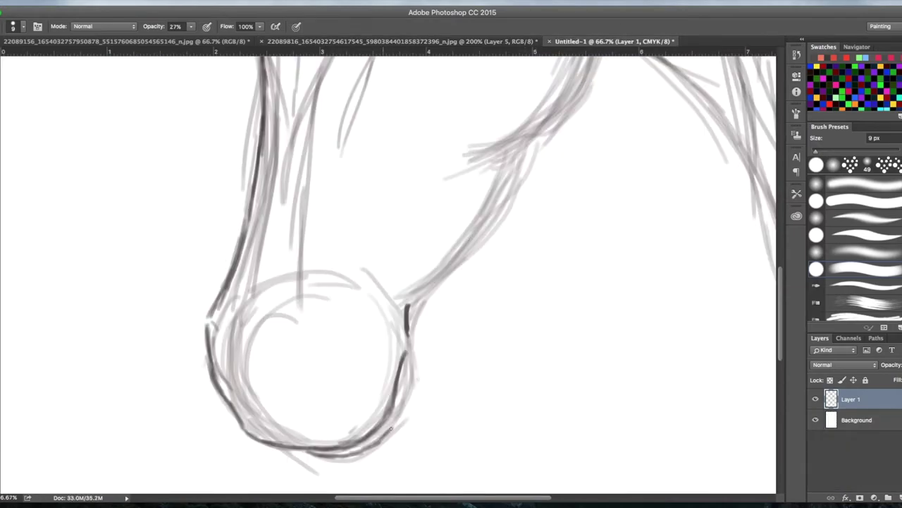
{"action": "mouse_move", "coordinate": [412, 354]}
{"action": "left_mouse_down"}
{"action": "mouse_move", "coordinate": [412, 392]}
{"action": "mouse_move", "coordinate": [389, 433]}
{"action": "left_mouse_up"}
{"action": "mouse_move", "coordinate": [411, 386]}
{"action": "left_mouse_down"}
{"action": "mouse_move", "coordinate": [404, 413]}
{"action": "mouse_move", "coordinate": [371, 450]}
{"action": "left_mouse_up"}
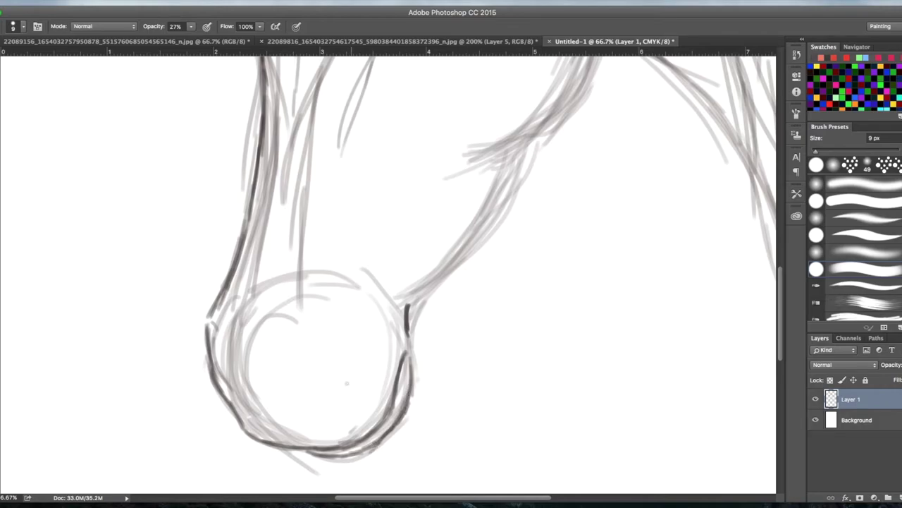
{"action": "mouse_move", "coordinate": [407, 332]}
{"action": "left_mouse_down"}
{"action": "mouse_move", "coordinate": [415, 346]}
{"action": "mouse_move", "coordinate": [406, 413]}
{"action": "mouse_move", "coordinate": [372, 442]}
{"action": "left_mouse_up"}
{"action": "mouse_move", "coordinate": [307, 451]}
{"action": "left_mouse_down"}
{"action": "mouse_move", "coordinate": [342, 456]}
{"action": "mouse_move", "coordinate": [382, 436]}
{"action": "mouse_move", "coordinate": [413, 391]}
{"action": "mouse_move", "coordinate": [409, 411]}
{"action": "left_mouse_up"}
{"action": "left_click_drag", "start_coordinate": [410, 353], "coordinate": [413, 378]}
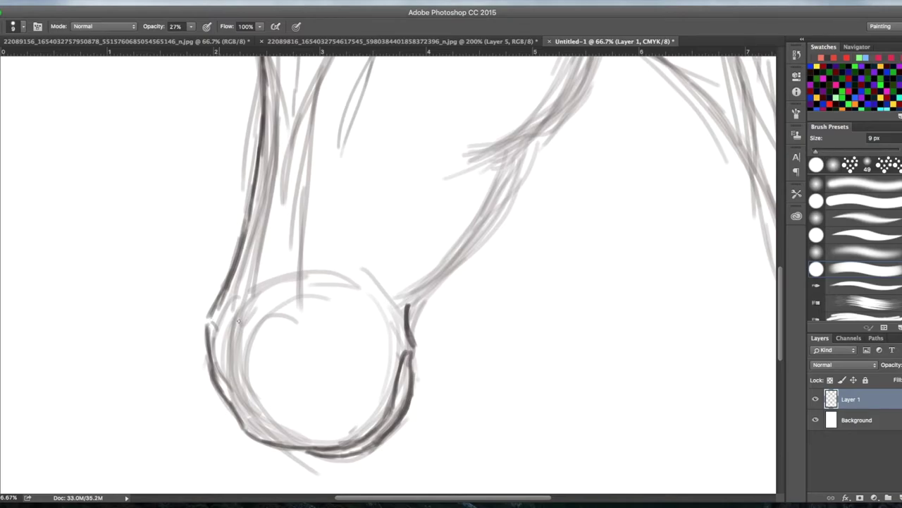
- On the reference photo, set the colour to red and the brush opacity to 52%, and mark the nostril's outer rim
{"action": "left_click", "coordinate": [486, 39]}
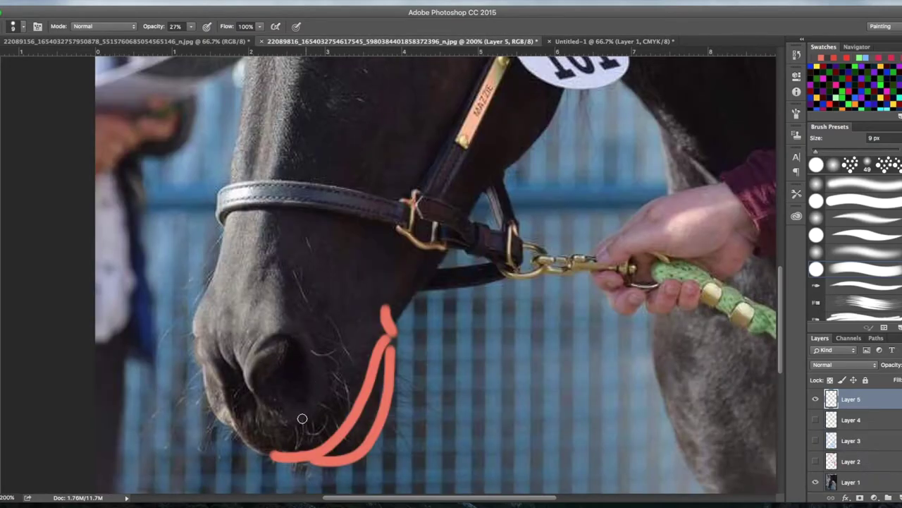
{"action": "left_click", "coordinate": [0, 338]}
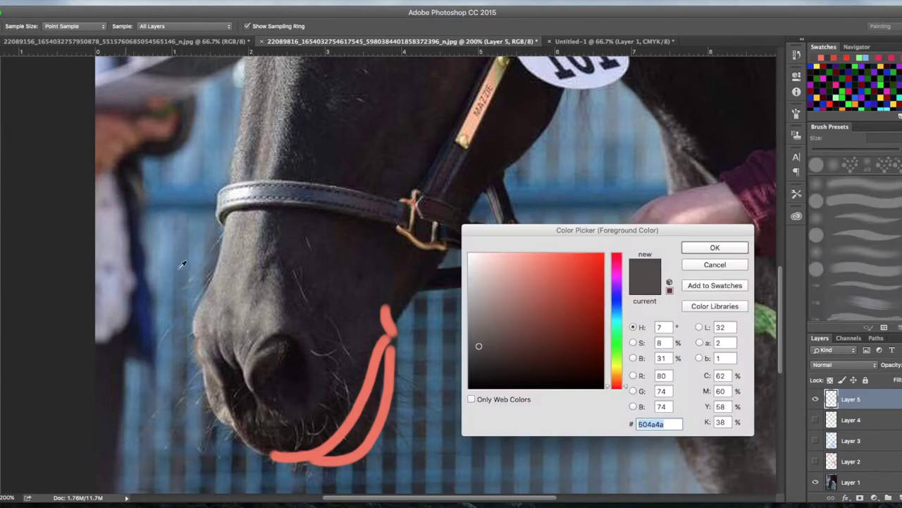
{"action": "left_click", "coordinate": [577, 257]}
{"action": "left_click", "coordinate": [716, 246]}
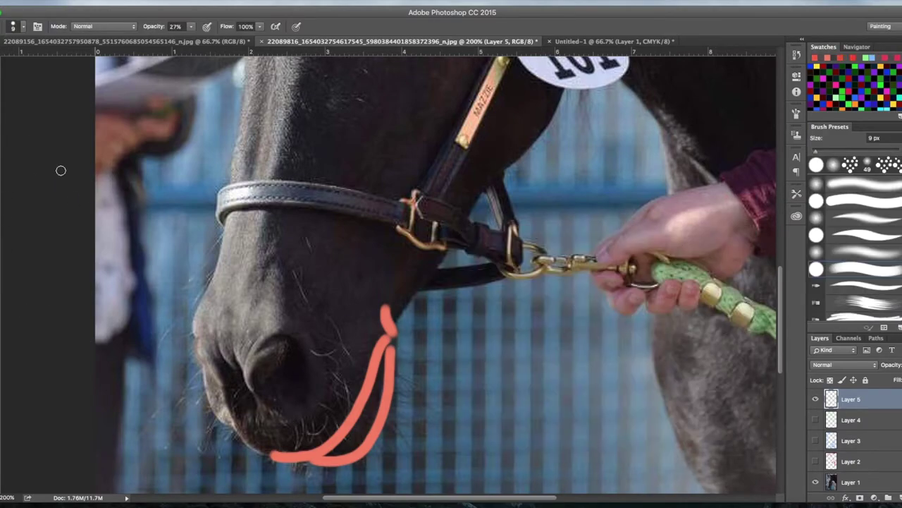
{"action": "left_click", "coordinate": [190, 27]}
{"action": "left_click_drag", "start_coordinate": [193, 39], "coordinate": [208, 40]}
{"action": "mouse_move", "coordinate": [267, 343]}
{"action": "left_mouse_down"}
{"action": "mouse_move", "coordinate": [298, 337]}
{"action": "mouse_move", "coordinate": [307, 355]}
{"action": "mouse_move", "coordinate": [307, 400]}
{"action": "left_mouse_up"}
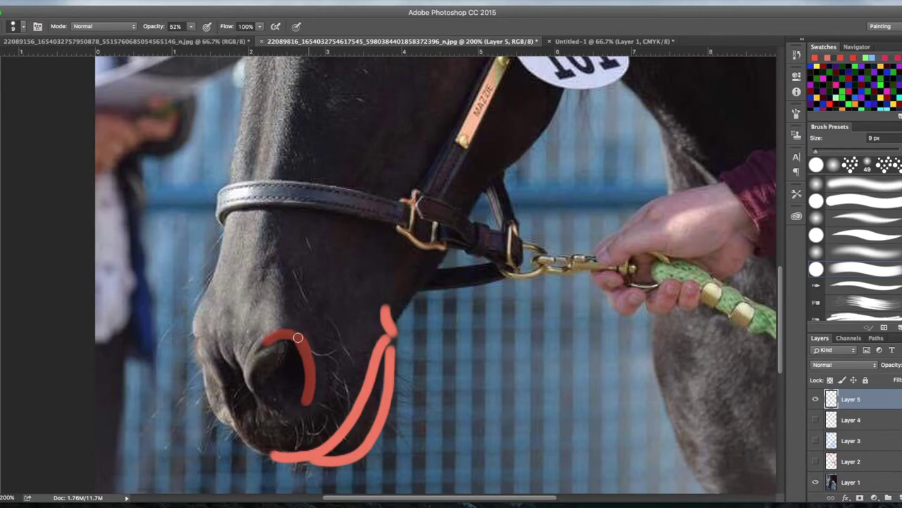
{"action": "mouse_move", "coordinate": [270, 340]}
{"action": "left_mouse_down"}
{"action": "mouse_move", "coordinate": [304, 348]}
{"action": "mouse_move", "coordinate": [312, 399]}
{"action": "mouse_move", "coordinate": [304, 409]}
{"action": "left_mouse_up"}
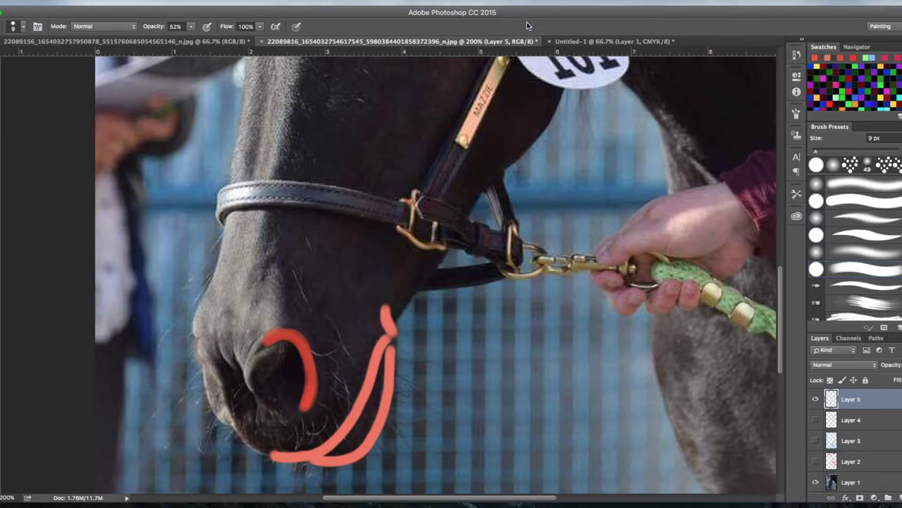
- Switch to the sketch, choose dark grey at 20% brush opacity, and draw the nostril's outer curve inside the muzzle circle
{"action": "left_click", "coordinate": [571, 42]}
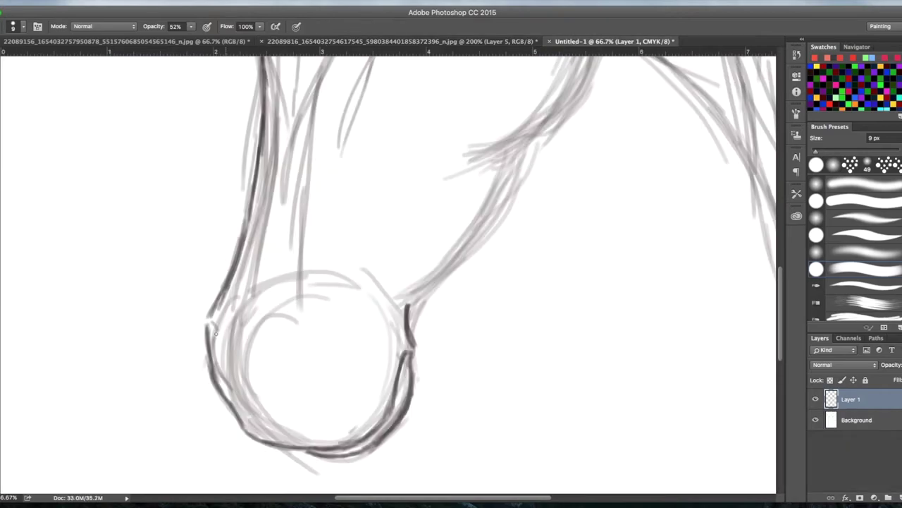
{"action": "left_click", "coordinate": [485, 325]}
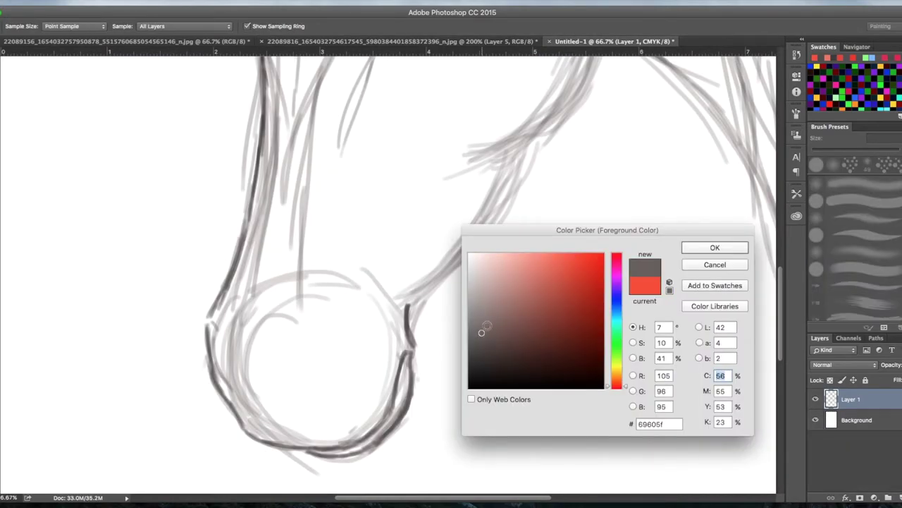
{"action": "left_click", "coordinate": [716, 247]}
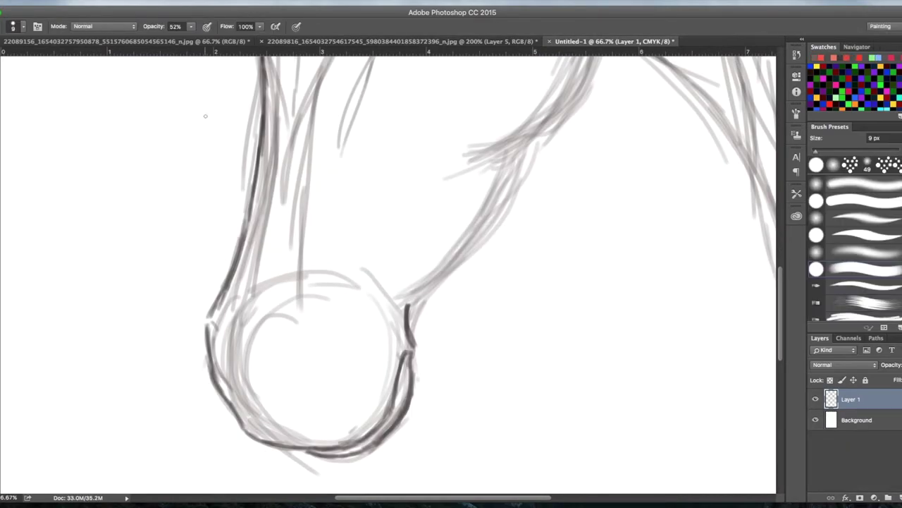
{"action": "left_click", "coordinate": [191, 26]}
{"action": "left_click", "coordinate": [306, 334]}
{"action": "left_click_drag", "start_coordinate": [305, 330], "coordinate": [319, 330]}
{"action": "mouse_move", "coordinate": [316, 332]}
{"action": "left_mouse_down"}
{"action": "mouse_move", "coordinate": [334, 343]}
{"action": "mouse_move", "coordinate": [341, 373]}
{"action": "mouse_move", "coordinate": [342, 400]}
{"action": "mouse_move", "coordinate": [329, 408]}
{"action": "mouse_move", "coordinate": [341, 381]}
{"action": "mouse_move", "coordinate": [336, 349]}
{"action": "mouse_move", "coordinate": [342, 384]}
{"action": "mouse_move", "coordinate": [326, 413]}
{"action": "mouse_move", "coordinate": [336, 348]}
{"action": "mouse_move", "coordinate": [305, 331]}
{"action": "left_mouse_up"}
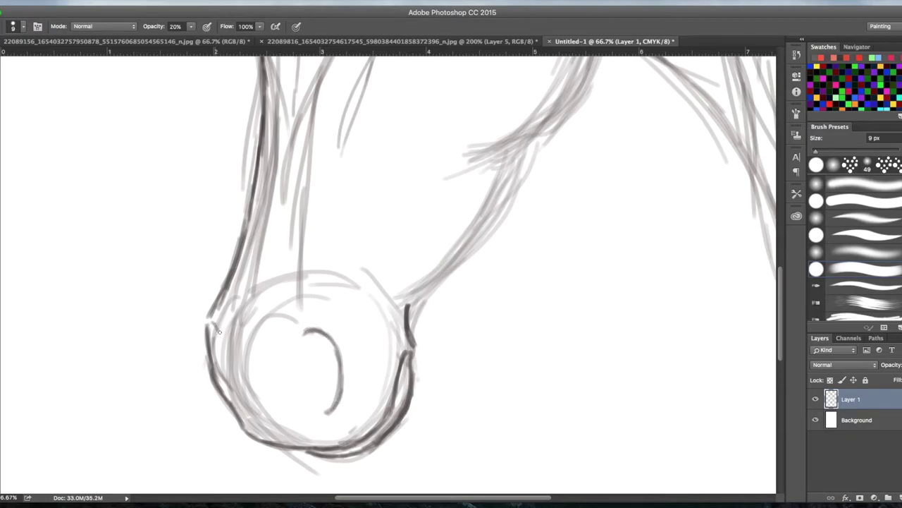
{"action": "left_click_drag", "start_coordinate": [216, 351], "coordinate": [226, 379]}
{"action": "left_click_drag", "start_coordinate": [340, 375], "coordinate": [324, 414]}
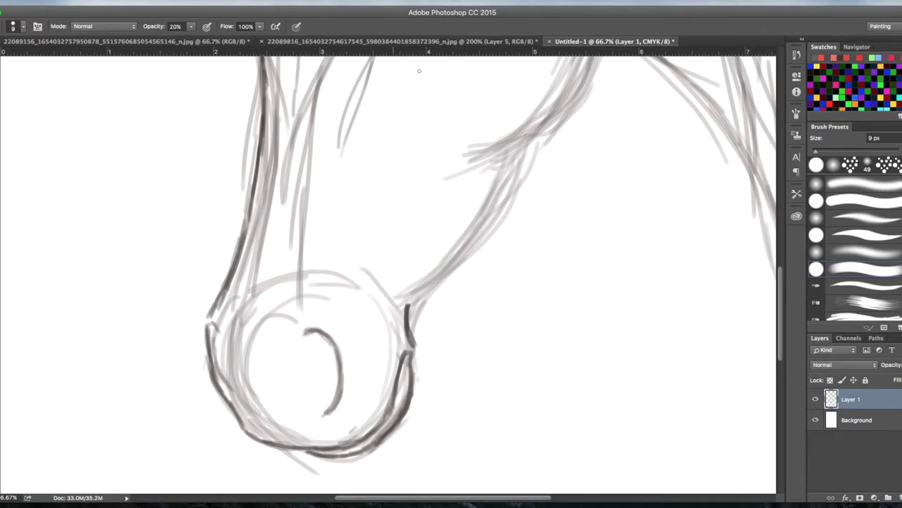
- Return to the photo and mark the nostril's inner S-shaped edge in red ec5642
{"action": "left_click", "coordinate": [472, 42]}
{"action": "left_click", "coordinate": [1, 338]}
{"action": "left_click", "coordinate": [567, 263]}
{"action": "left_click", "coordinate": [711, 244]}
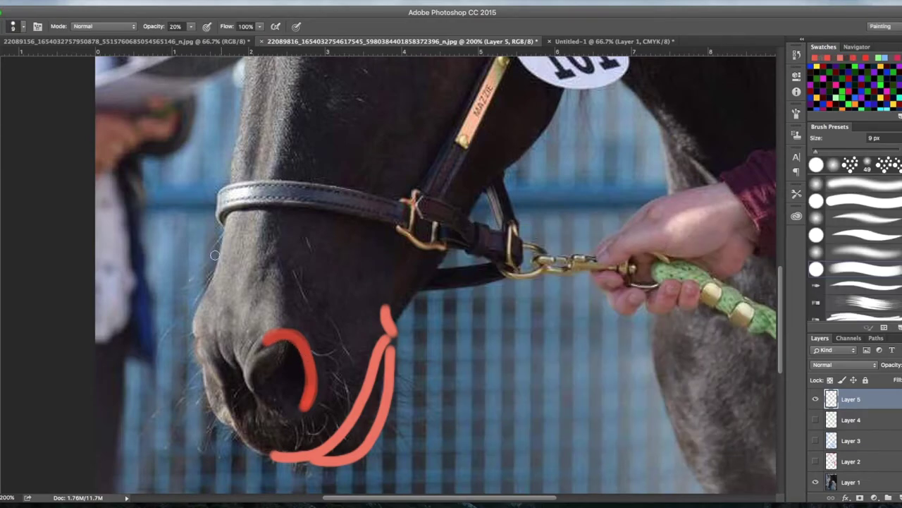
{"action": "mouse_move", "coordinate": [289, 352]}
{"action": "left_mouse_down"}
{"action": "mouse_move", "coordinate": [266, 389]}
{"action": "mouse_move", "coordinate": [276, 383]}
{"action": "mouse_move", "coordinate": [270, 389]}
{"action": "mouse_move", "coordinate": [280, 395]}
{"action": "mouse_move", "coordinate": [271, 394]}
{"action": "mouse_move", "coordinate": [274, 377]}
{"action": "mouse_move", "coordinate": [290, 350]}
{"action": "mouse_move", "coordinate": [268, 374]}
{"action": "mouse_move", "coordinate": [281, 407]}
{"action": "mouse_move", "coordinate": [289, 346]}
{"action": "left_mouse_up"}
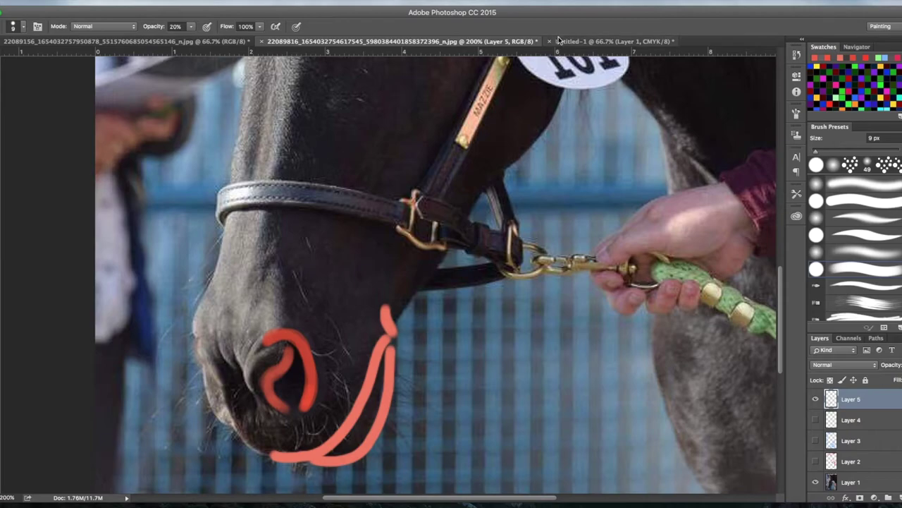
- In the sketch, set the colour to dark grey 655f5e and draw the nostril's inner S-shaped edge with repeated strokes
{"action": "left_click", "coordinate": [593, 41]}
{"action": "left_click", "coordinate": [1, 299]}
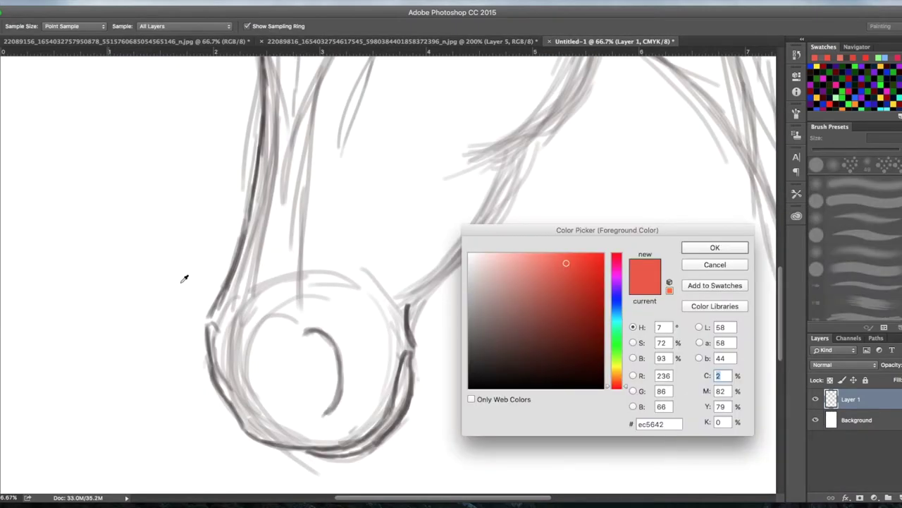
{"action": "left_click_drag", "start_coordinate": [478, 330], "coordinate": [477, 336]}
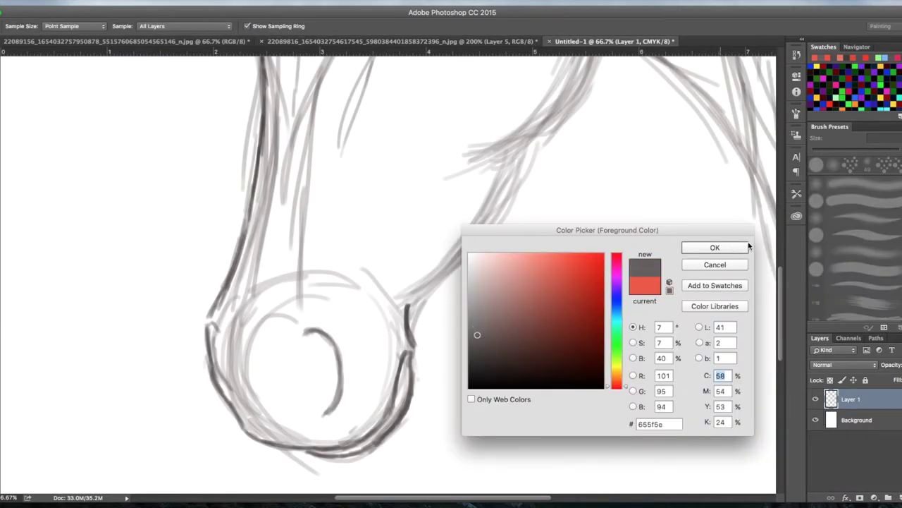
{"action": "left_click", "coordinate": [726, 248]}
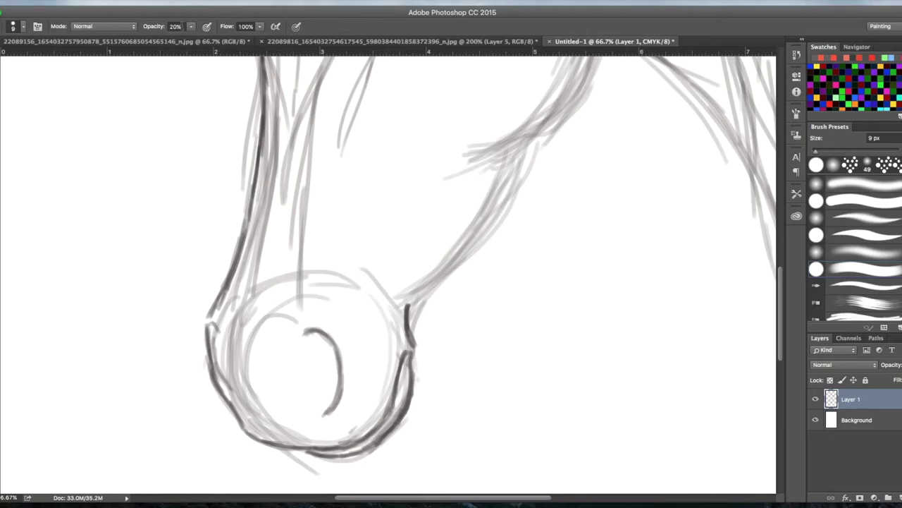
{"action": "mouse_move", "coordinate": [318, 342]}
{"action": "left_mouse_down"}
{"action": "mouse_move", "coordinate": [305, 395]}
{"action": "mouse_move", "coordinate": [303, 383]}
{"action": "mouse_move", "coordinate": [309, 410]}
{"action": "left_mouse_up"}
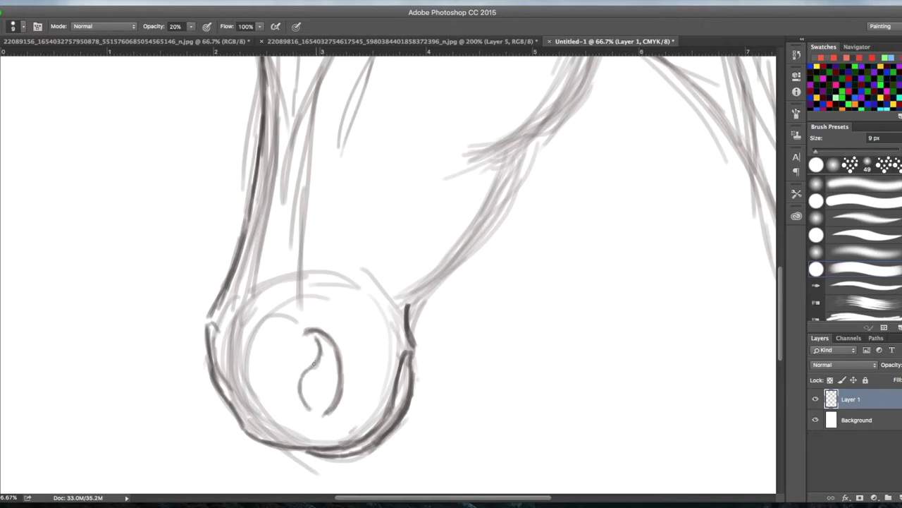
{"action": "left_click_drag", "start_coordinate": [305, 399], "coordinate": [303, 381]}
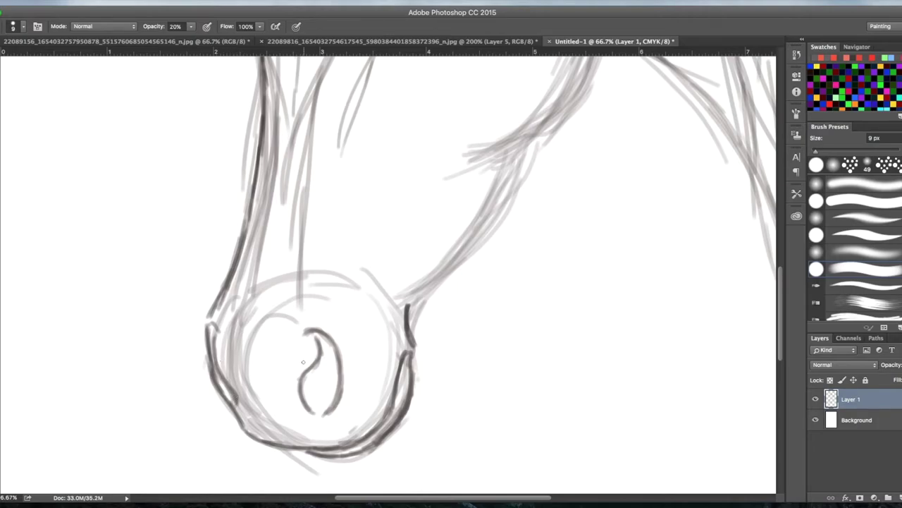
- Compare the nostril with the photo and draw a curved crease in front of it, parallel to its inner edge
{"action": "left_click", "coordinate": [412, 41]}
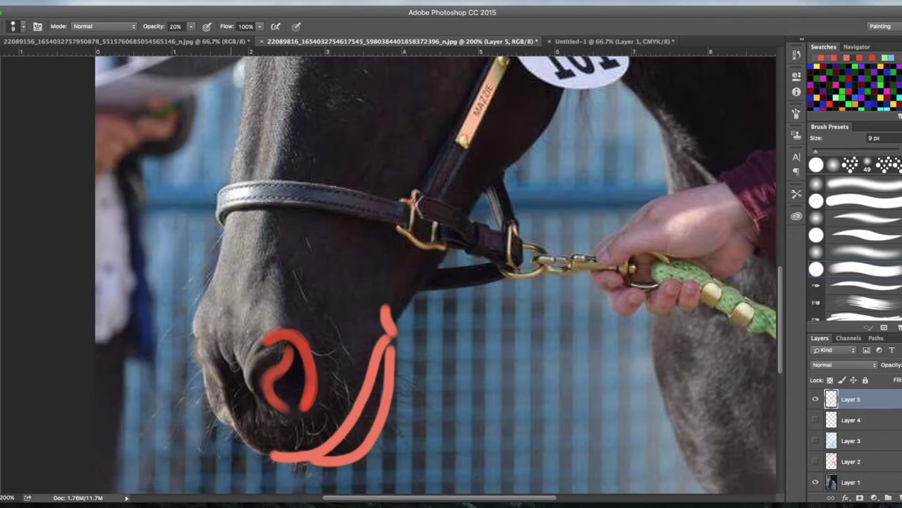
{"action": "left_click", "coordinate": [594, 42]}
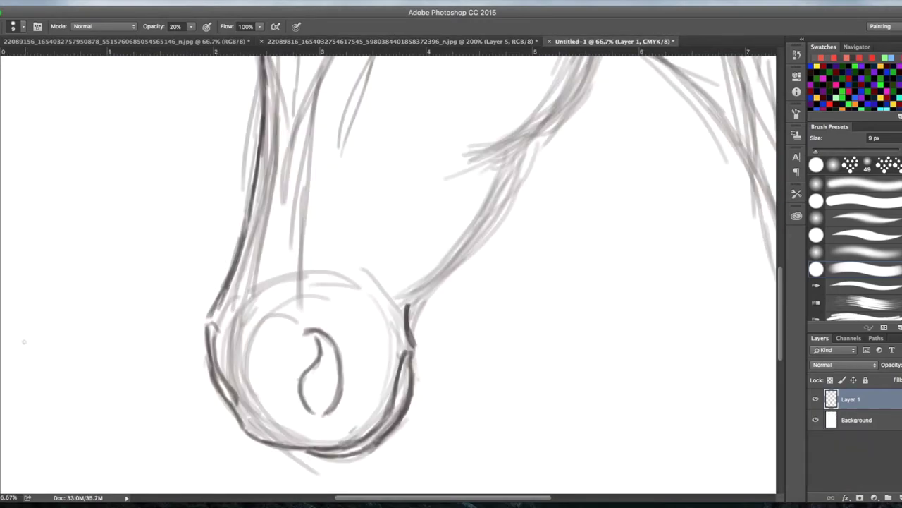
{"action": "left_click", "coordinate": [395, 41]}
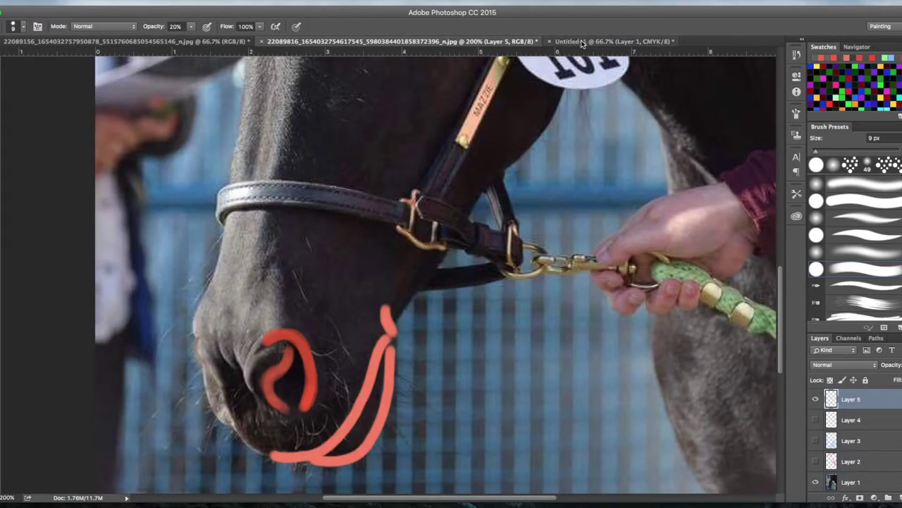
{"action": "left_click", "coordinate": [606, 41]}
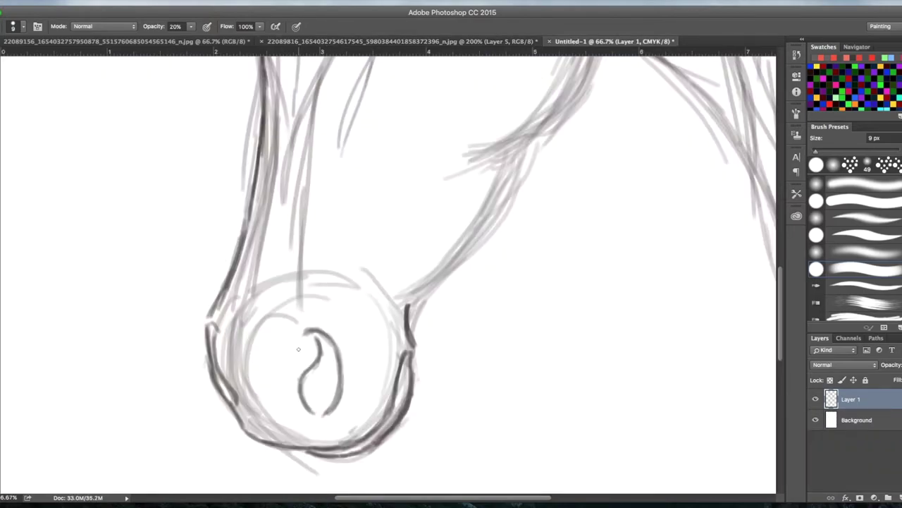
{"action": "mouse_move", "coordinate": [287, 364]}
{"action": "left_mouse_down"}
{"action": "mouse_move", "coordinate": [284, 389]}
{"action": "mouse_move", "coordinate": [294, 398]}
{"action": "left_mouse_up"}
{"action": "left_click_drag", "start_coordinate": [294, 355], "coordinate": [284, 368]}
{"action": "mouse_move", "coordinate": [302, 412]}
{"action": "left_mouse_down"}
{"action": "mouse_move", "coordinate": [279, 383]}
{"action": "mouse_move", "coordinate": [297, 348]}
{"action": "mouse_move", "coordinate": [300, 417]}
{"action": "left_mouse_up"}
- Shade the inside of the nostril opening, check it against the photo, and darken it with a second pass
{"action": "left_click_drag", "start_coordinate": [324, 360], "coordinate": [331, 345]}
{"action": "mouse_move", "coordinate": [315, 381]}
{"action": "left_mouse_down"}
{"action": "mouse_move", "coordinate": [335, 369]}
{"action": "mouse_move", "coordinate": [324, 399]}
{"action": "mouse_move", "coordinate": [327, 367]}
{"action": "mouse_move", "coordinate": [308, 374]}
{"action": "mouse_move", "coordinate": [325, 378]}
{"action": "mouse_move", "coordinate": [321, 403]}
{"action": "mouse_move", "coordinate": [335, 382]}
{"action": "left_mouse_up"}
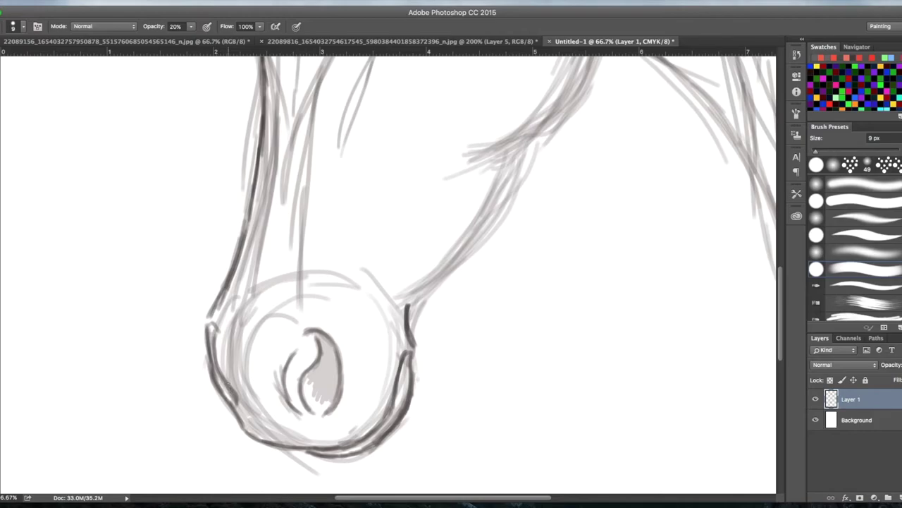
{"action": "left_click", "coordinate": [381, 41]}
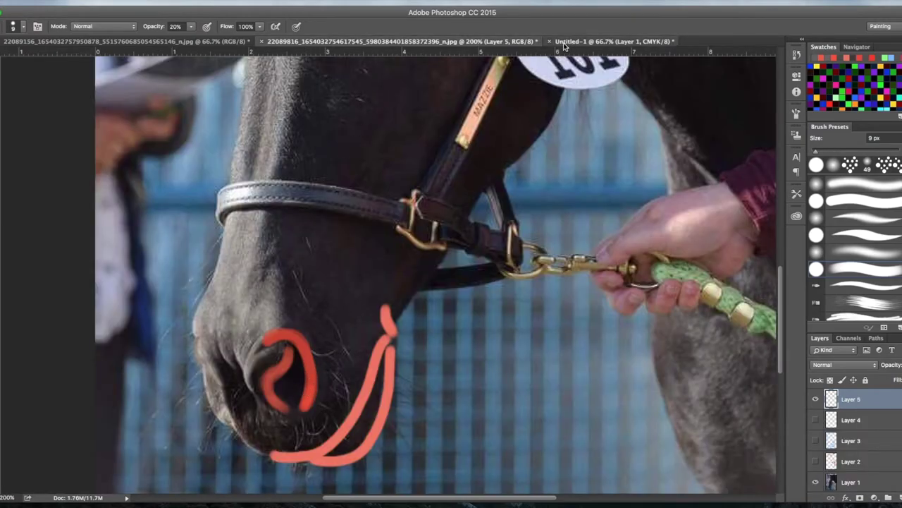
{"action": "left_click", "coordinate": [599, 41]}
{"action": "mouse_move", "coordinate": [323, 346]}
{"action": "left_mouse_down"}
{"action": "mouse_move", "coordinate": [335, 381]}
{"action": "mouse_move", "coordinate": [329, 351]}
{"action": "mouse_move", "coordinate": [315, 332]}
{"action": "mouse_move", "coordinate": [305, 337]}
{"action": "mouse_move", "coordinate": [327, 356]}
{"action": "mouse_move", "coordinate": [318, 378]}
{"action": "mouse_move", "coordinate": [317, 394]}
{"action": "mouse_move", "coordinate": [329, 381]}
{"action": "mouse_move", "coordinate": [323, 411]}
{"action": "mouse_move", "coordinate": [310, 383]}
{"action": "left_mouse_up"}
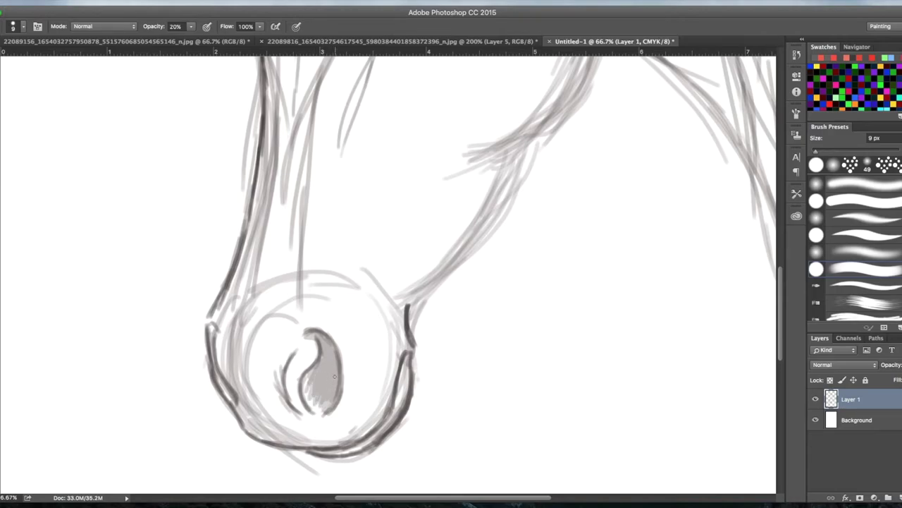
- Check the lower lip in the photo and shade the band between the mouth line and the chin curve
{"action": "left_click", "coordinate": [463, 41]}
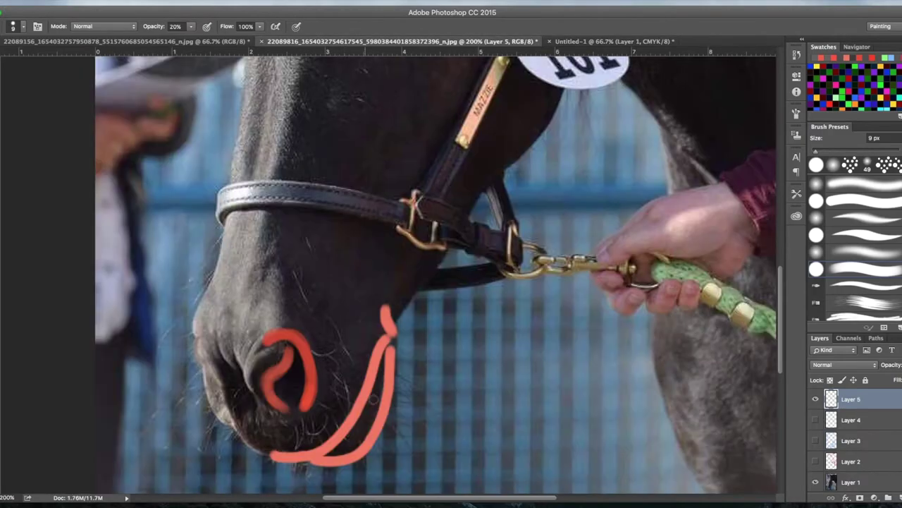
{"action": "left_click", "coordinate": [612, 42]}
{"action": "mouse_move", "coordinate": [402, 374]}
{"action": "left_mouse_down"}
{"action": "mouse_move", "coordinate": [397, 411]}
{"action": "mouse_move", "coordinate": [404, 381]}
{"action": "mouse_move", "coordinate": [370, 441]}
{"action": "mouse_move", "coordinate": [336, 454]}
{"action": "left_mouse_up"}
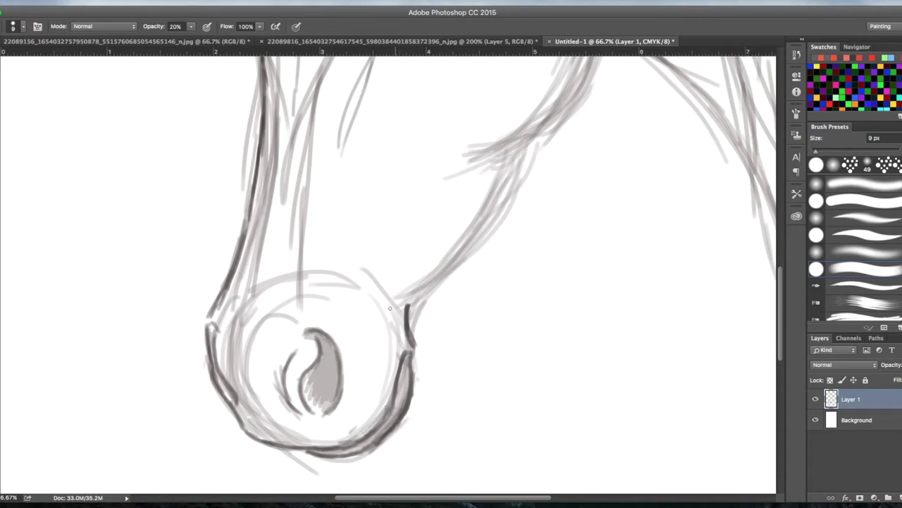
- Check the photo and draw a thick curved crease behind the nostril, parallel to its outer rim
{"action": "left_click", "coordinate": [491, 42]}
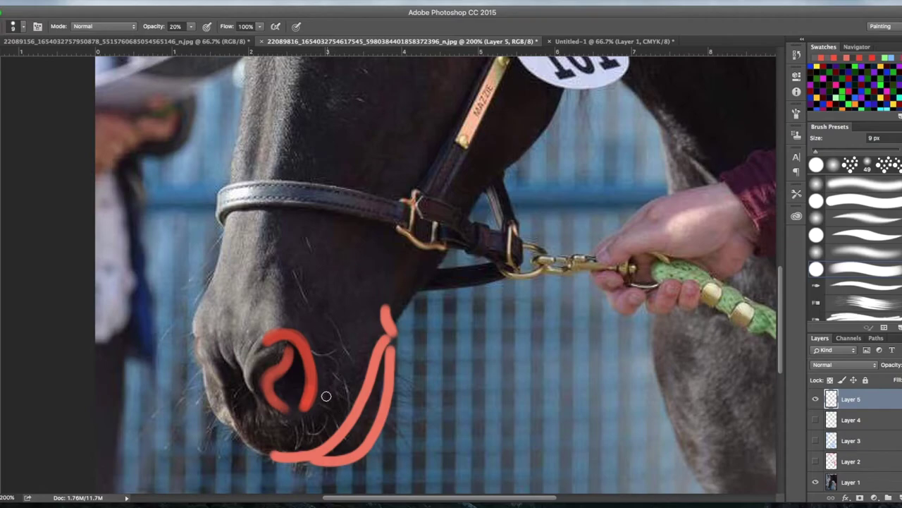
{"action": "left_click", "coordinate": [579, 41]}
{"action": "left_click_drag", "start_coordinate": [346, 337], "coordinate": [355, 385]}
{"action": "left_click_drag", "start_coordinate": [345, 337], "coordinate": [353, 396]}
{"action": "mouse_move", "coordinate": [346, 338]}
{"action": "left_mouse_down"}
{"action": "mouse_move", "coordinate": [351, 397]}
{"action": "mouse_move", "coordinate": [350, 348]}
{"action": "mouse_move", "coordinate": [357, 379]}
{"action": "mouse_move", "coordinate": [346, 411]}
{"action": "mouse_move", "coordinate": [358, 387]}
{"action": "mouse_move", "coordinate": [354, 334]}
{"action": "mouse_move", "coordinate": [358, 373]}
{"action": "mouse_move", "coordinate": [365, 353]}
{"action": "mouse_move", "coordinate": [362, 399]}
{"action": "mouse_move", "coordinate": [343, 419]}
{"action": "mouse_move", "coordinate": [357, 388]}
{"action": "mouse_move", "coordinate": [349, 336]}
{"action": "mouse_move", "coordinate": [359, 425]}
{"action": "left_mouse_up"}
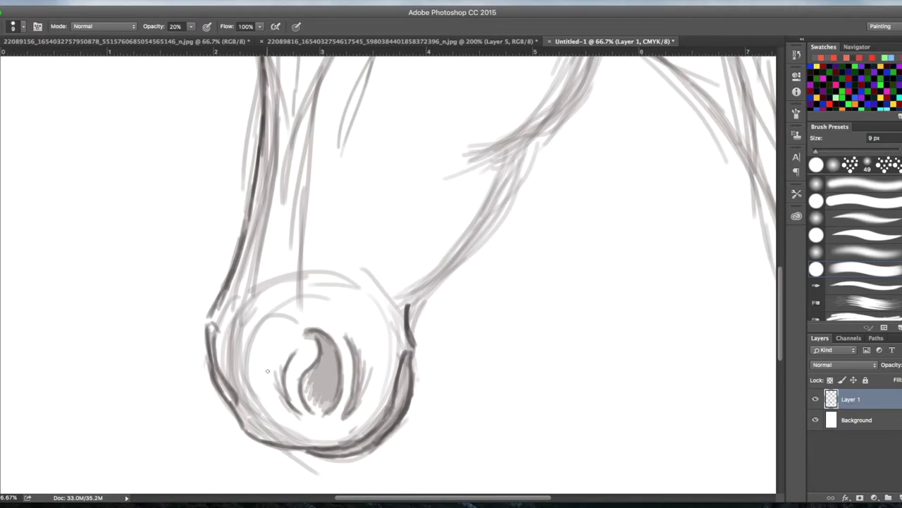
- Check the photo and shade the front of the muzzle between the near nostril and the outer contour
{"action": "left_click", "coordinate": [525, 40]}
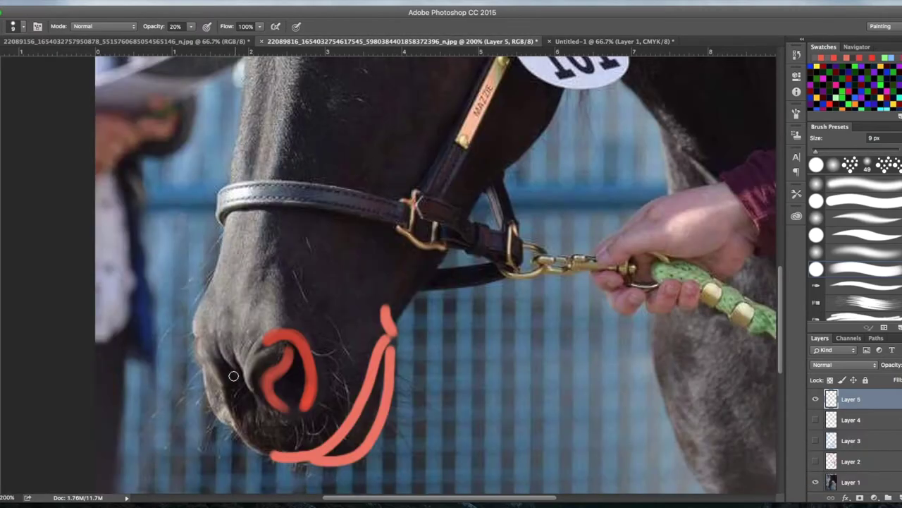
{"action": "left_click", "coordinate": [564, 41]}
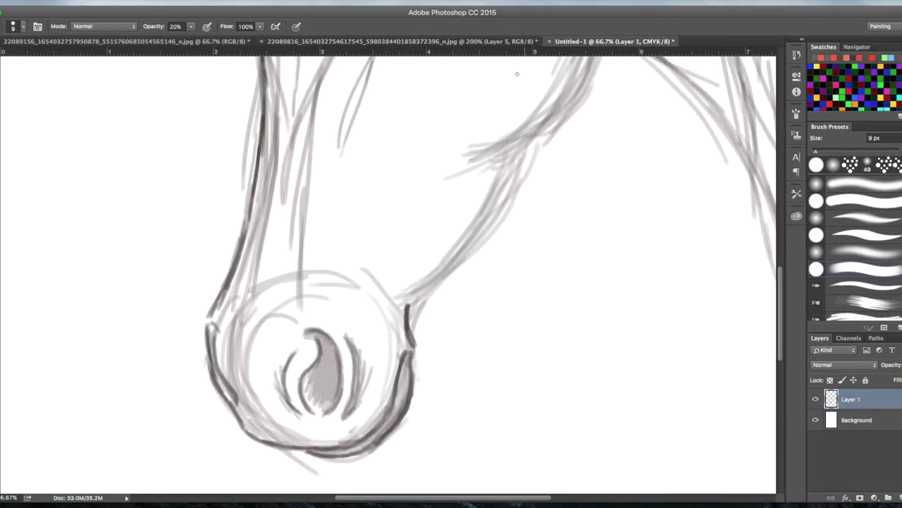
{"action": "left_click_drag", "start_coordinate": [241, 369], "coordinate": [268, 417]}
{"action": "left_click_drag", "start_coordinate": [242, 358], "coordinate": [274, 420]}
{"action": "left_click_drag", "start_coordinate": [246, 374], "coordinate": [273, 416]}
{"action": "left_click_drag", "start_coordinate": [260, 384], "coordinate": [289, 425]}
{"action": "mouse_move", "coordinate": [260, 368]}
{"action": "left_mouse_down"}
{"action": "mouse_move", "coordinate": [266, 391]}
{"action": "mouse_move", "coordinate": [247, 388]}
{"action": "mouse_move", "coordinate": [261, 411]}
{"action": "mouse_move", "coordinate": [234, 365]}
{"action": "mouse_move", "coordinate": [255, 404]}
{"action": "mouse_move", "coordinate": [290, 429]}
{"action": "mouse_move", "coordinate": [266, 391]}
{"action": "mouse_move", "coordinate": [266, 359]}
{"action": "mouse_move", "coordinate": [274, 404]}
{"action": "mouse_move", "coordinate": [246, 374]}
{"action": "left_mouse_up"}
{"action": "left_click_drag", "start_coordinate": [241, 352], "coordinate": [238, 368]}
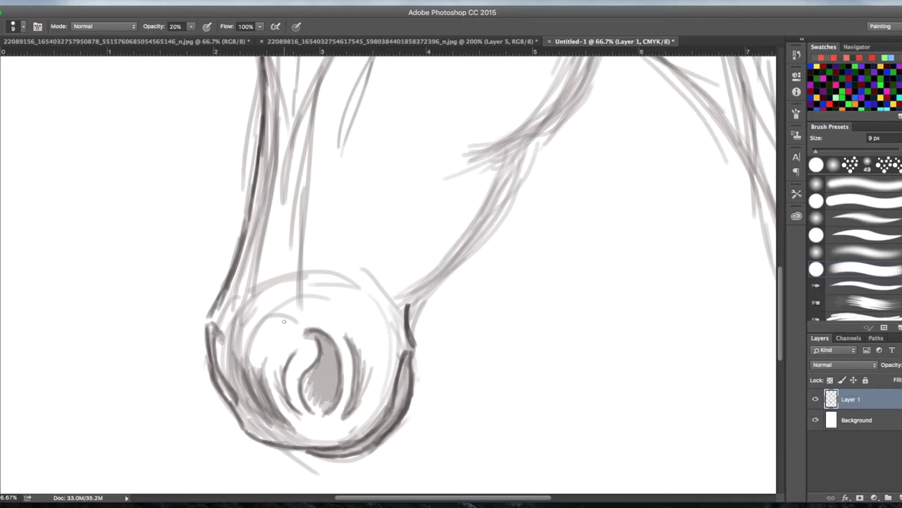
- Review the whole horse head sketch and return to a closer view of the face
{"action": "key", "text": "ctrl+minus"}
{"action": "key", "text": "ctrl+minus"}
{"action": "key", "text": "ctrl+minus"}
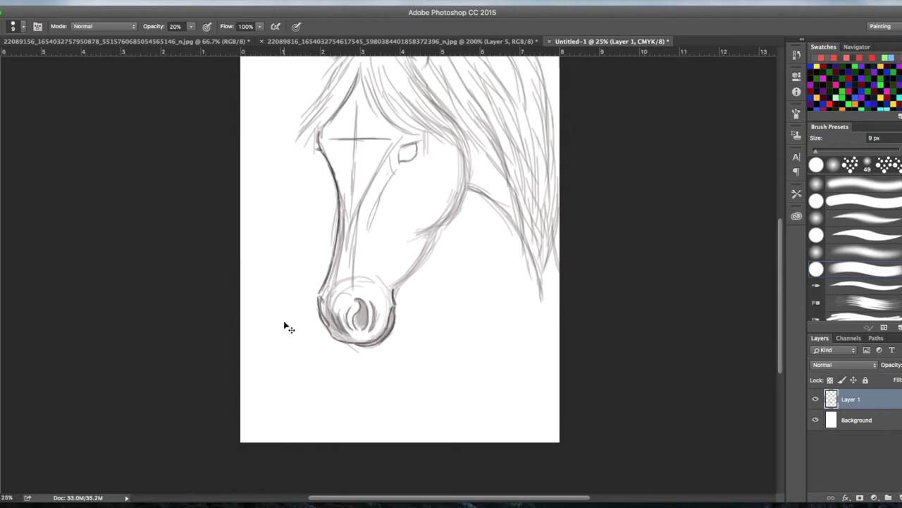
{"action": "key", "text": "ctrl+minus"}
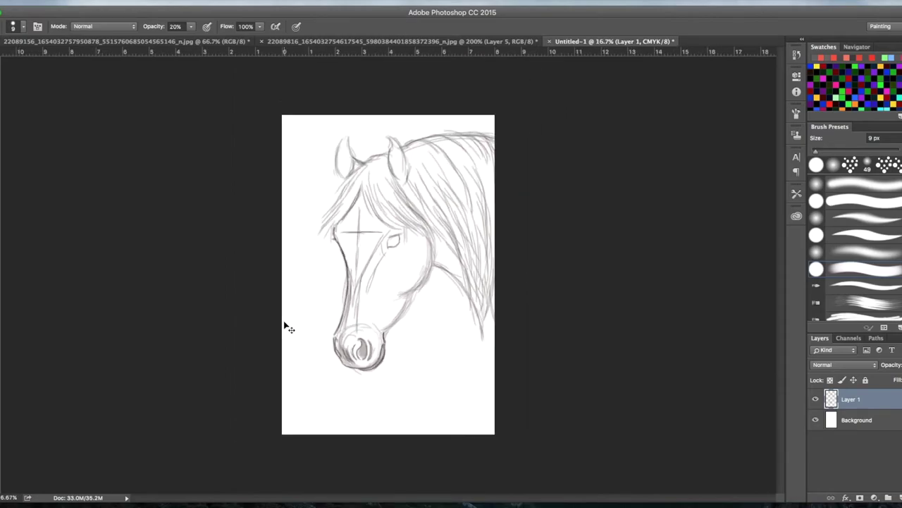
{"action": "key", "text": "ctrl+plus"}
{"action": "key", "text": "ctrl+plus"}
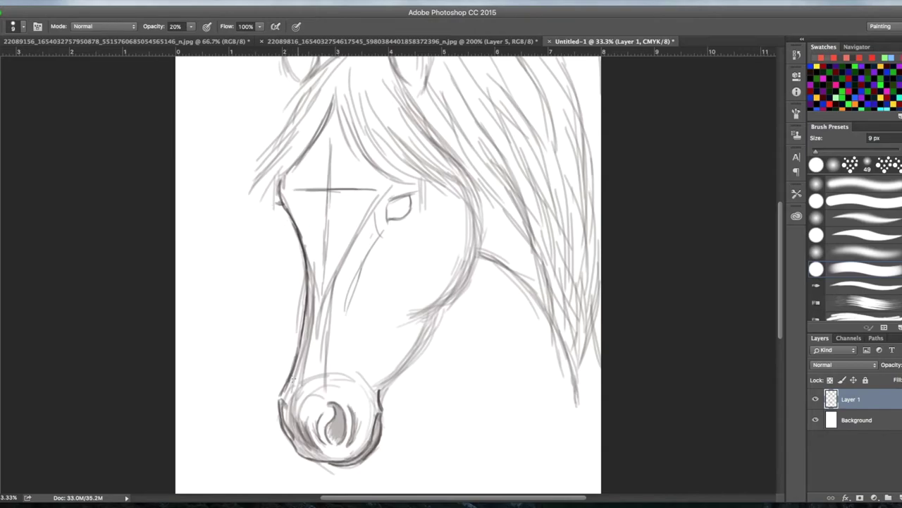
- Set the brush opacity to 45%, and fade the sketch lines along the horse's nose bridge using the Eraser at 39% opacity
{"action": "left_click", "coordinate": [191, 26]}
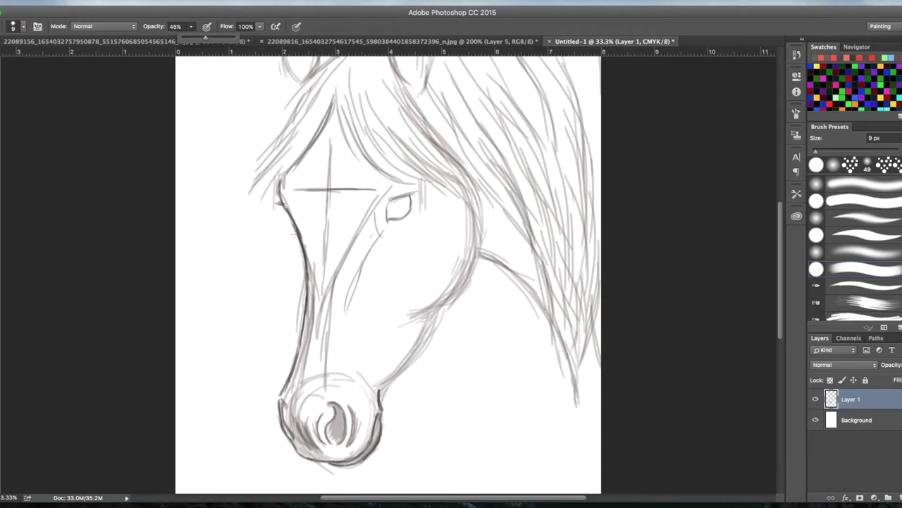
{"action": "key", "text": "e"}
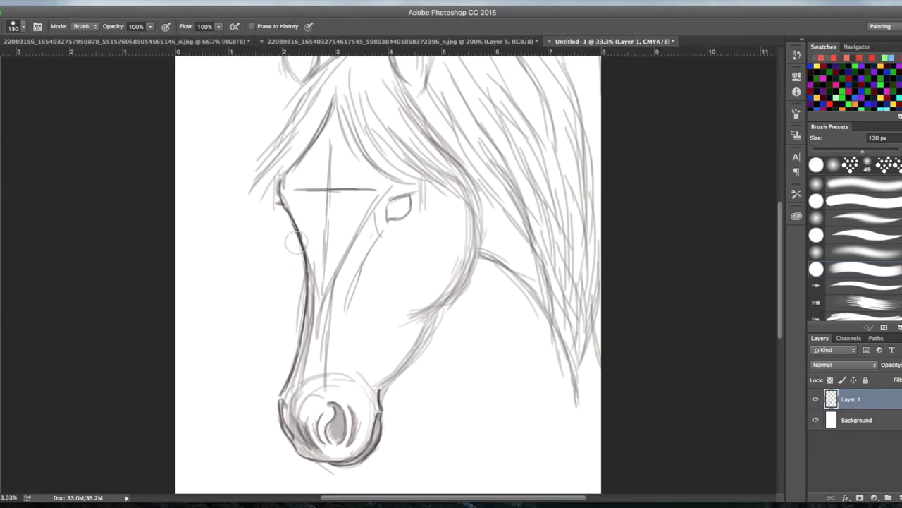
{"action": "left_click", "coordinate": [150, 28]}
{"action": "left_click", "coordinate": [120, 38]}
{"action": "left_click_drag", "start_coordinate": [292, 220], "coordinate": [303, 324]}
{"action": "mouse_move", "coordinate": [300, 236]}
{"action": "left_mouse_down"}
{"action": "mouse_move", "coordinate": [294, 353]}
{"action": "mouse_move", "coordinate": [292, 312]}
{"action": "left_mouse_up"}
{"action": "mouse_move", "coordinate": [294, 240]}
{"action": "left_mouse_down"}
{"action": "mouse_move", "coordinate": [306, 264]}
{"action": "mouse_move", "coordinate": [305, 312]}
{"action": "mouse_move", "coordinate": [285, 360]}
{"action": "left_mouse_up"}
{"action": "mouse_move", "coordinate": [330, 300]}
{"action": "left_mouse_down"}
{"action": "mouse_move", "coordinate": [325, 384]}
{"action": "mouse_move", "coordinate": [349, 384]}
{"action": "mouse_move", "coordinate": [323, 373]}
{"action": "mouse_move", "coordinate": [358, 373]}
{"action": "left_mouse_up"}
{"action": "left_click_drag", "start_coordinate": [363, 265], "coordinate": [348, 294]}
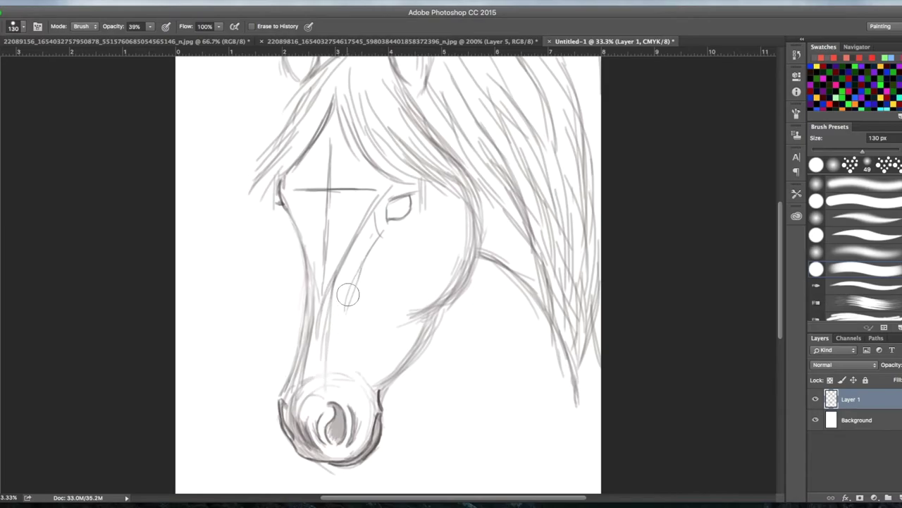
{"action": "left_click_drag", "start_coordinate": [313, 321], "coordinate": [288, 277]}
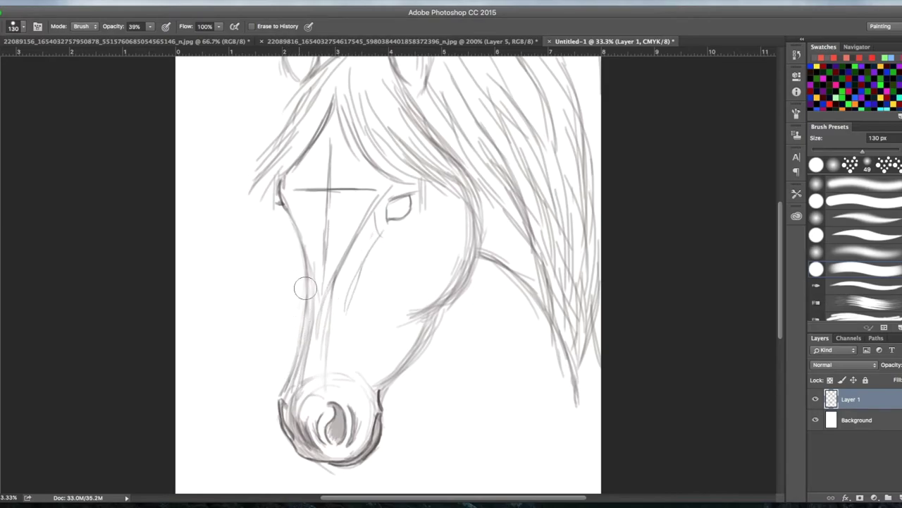
{"action": "left_click_drag", "start_coordinate": [294, 234], "coordinate": [284, 324]}
- Redraw the outer contour of the horse's nose bridge from the far eye to the muzzle with the 9 px brush
{"action": "key", "text": "b"}
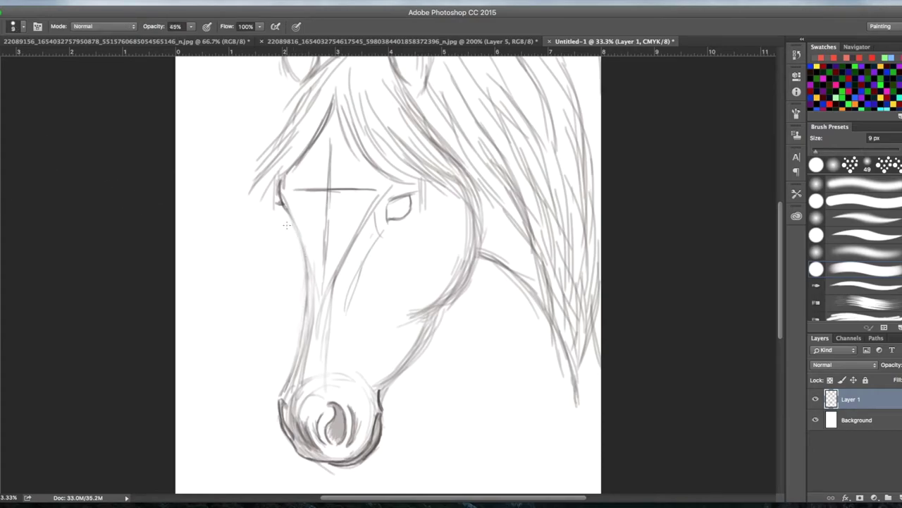
{"action": "left_click_drag", "start_coordinate": [286, 211], "coordinate": [307, 275]}
{"action": "left_click_drag", "start_coordinate": [303, 307], "coordinate": [295, 342]}
{"action": "left_click_drag", "start_coordinate": [290, 368], "coordinate": [279, 395]}
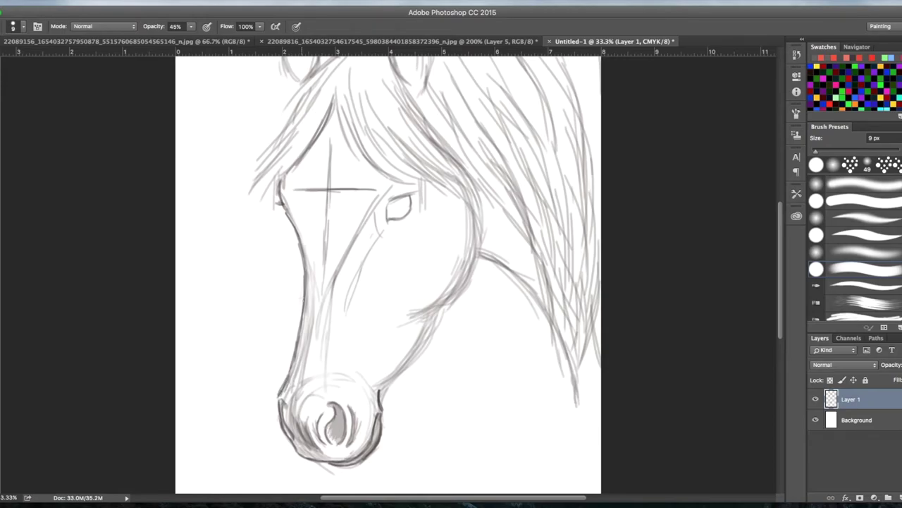
{"action": "key", "text": "ctrl+plus"}
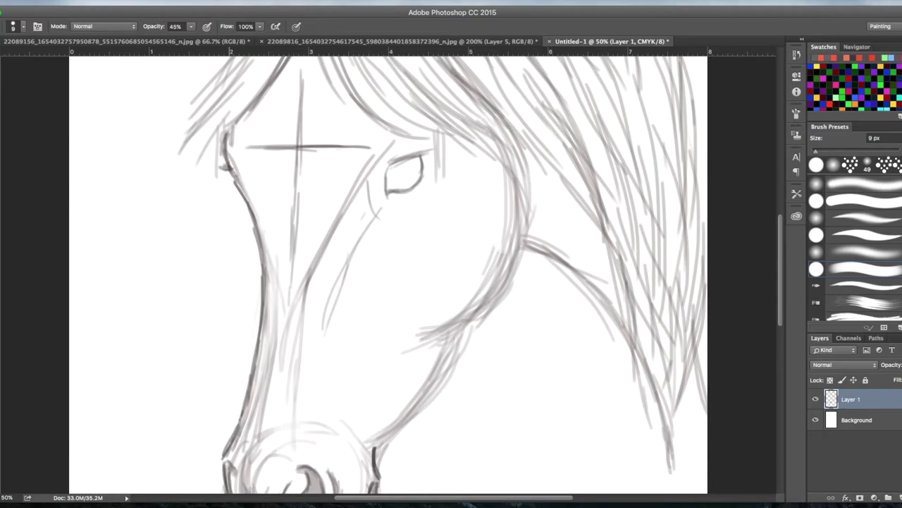
{"action": "left_click_drag", "start_coordinate": [251, 219], "coordinate": [263, 272]}
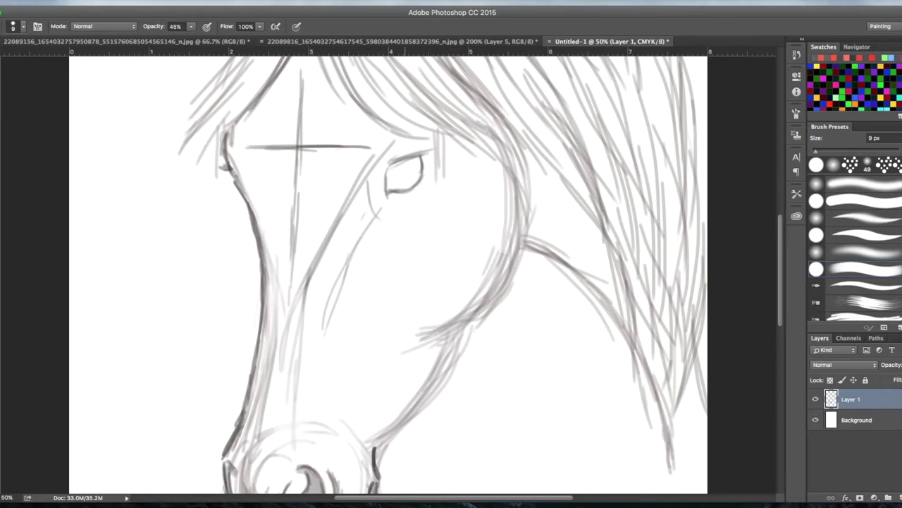
- Check the jaw in the reference photo and darken the sketch's lower jaw line from the chin up to the cheek
{"action": "left_click", "coordinate": [494, 40]}
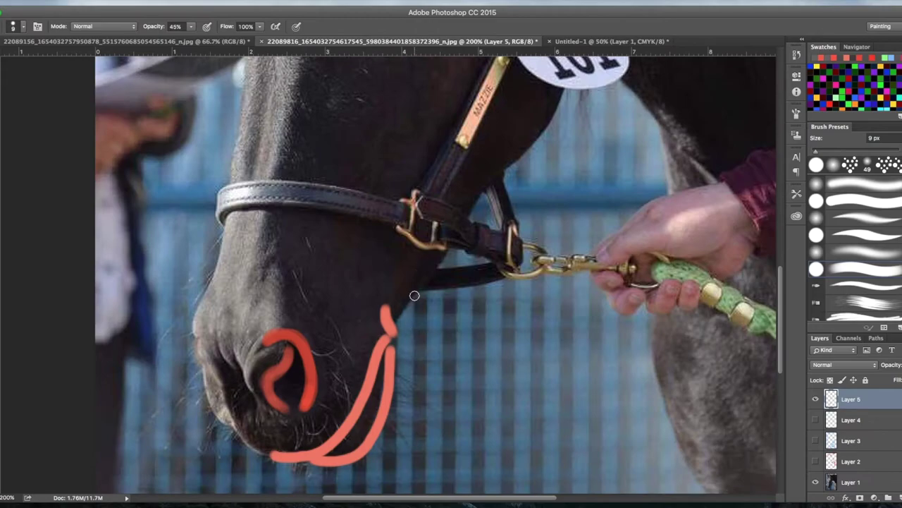
{"action": "scroll", "coordinate": [414, 296], "scroll_direction": "up", "scroll_amount": 2}
{"action": "scroll", "coordinate": [414, 295], "scroll_direction": "right", "scroll_amount": 3}
{"action": "scroll", "coordinate": [415, 296], "scroll_direction": "up", "scroll_amount": 2}
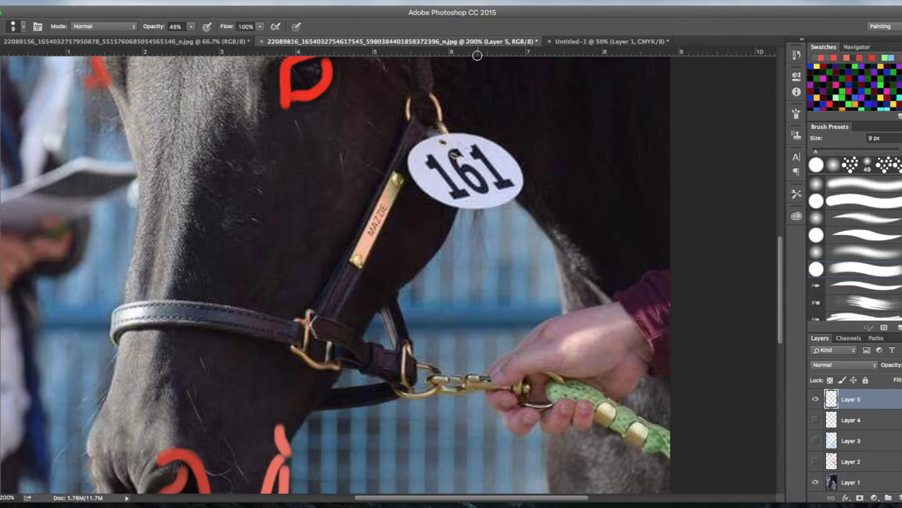
{"action": "left_click", "coordinate": [603, 41]}
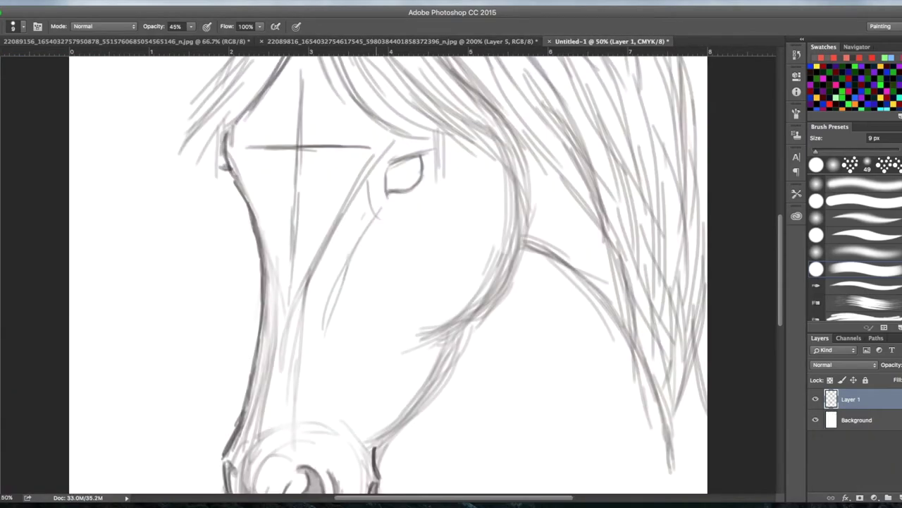
{"action": "left_click_drag", "start_coordinate": [384, 445], "coordinate": [413, 412]}
{"action": "left_click_drag", "start_coordinate": [461, 342], "coordinate": [430, 401]}
{"action": "mouse_move", "coordinate": [448, 372]}
{"action": "left_mouse_down"}
{"action": "mouse_move", "coordinate": [381, 455]}
{"action": "mouse_move", "coordinate": [469, 324]}
{"action": "left_mouse_up"}
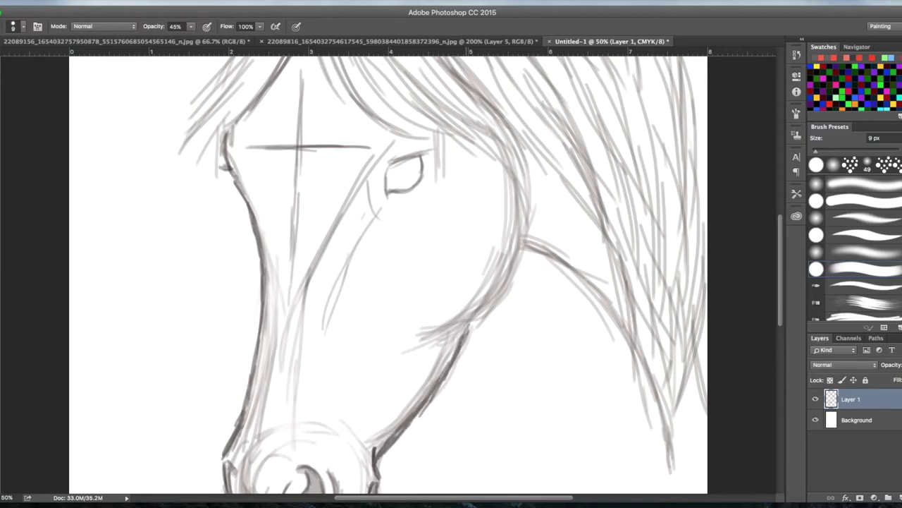
- Consult the reference photo again and strengthen the rounded cheek contour and its junction with the lower jaw in the sketch
{"action": "left_click", "coordinate": [513, 42]}
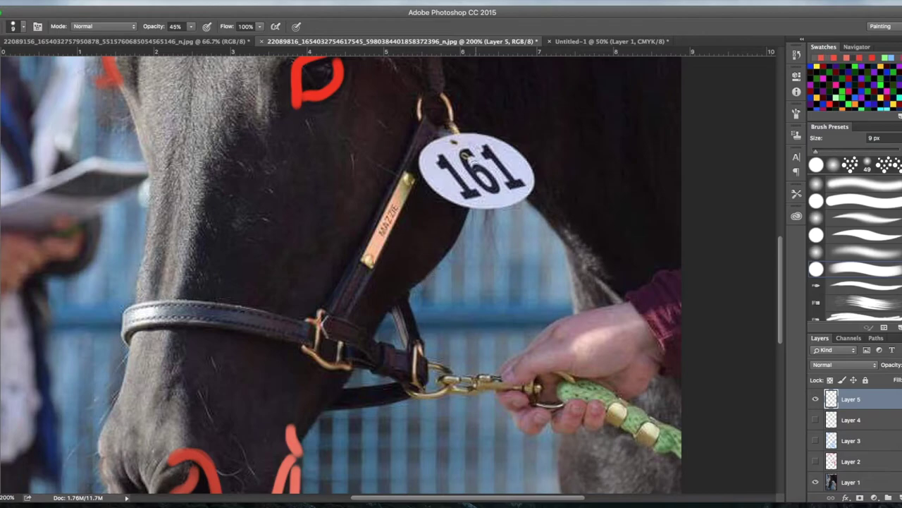
{"action": "left_click", "coordinate": [595, 41]}
{"action": "mouse_move", "coordinate": [455, 338]}
{"action": "left_mouse_down"}
{"action": "mouse_move", "coordinate": [502, 297]}
{"action": "mouse_move", "coordinate": [528, 244]}
{"action": "mouse_move", "coordinate": [522, 221]}
{"action": "mouse_move", "coordinate": [490, 314]}
{"action": "mouse_move", "coordinate": [455, 344]}
{"action": "left_mouse_up"}
{"action": "left_click_drag", "start_coordinate": [525, 256], "coordinate": [516, 275]}
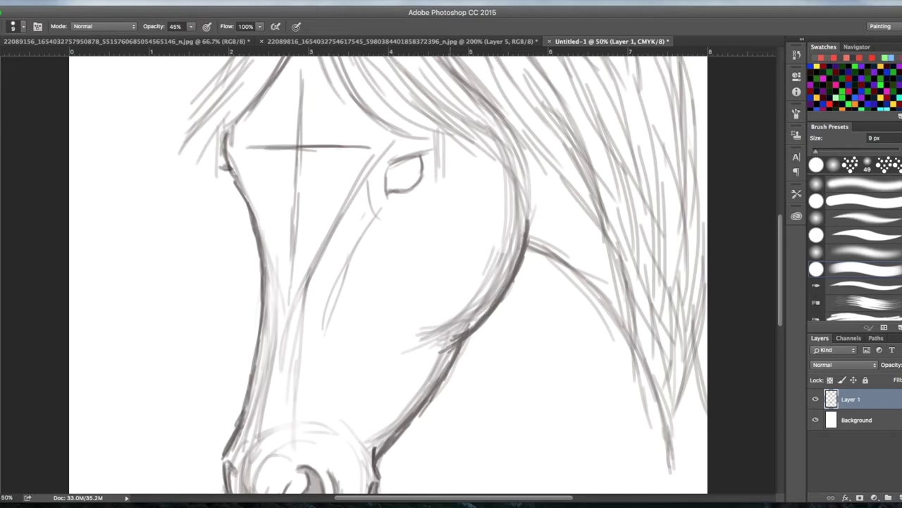
{"action": "mouse_move", "coordinate": [456, 347]}
{"action": "left_mouse_down"}
{"action": "mouse_move", "coordinate": [429, 365]}
{"action": "mouse_move", "coordinate": [390, 449]}
{"action": "left_mouse_up"}
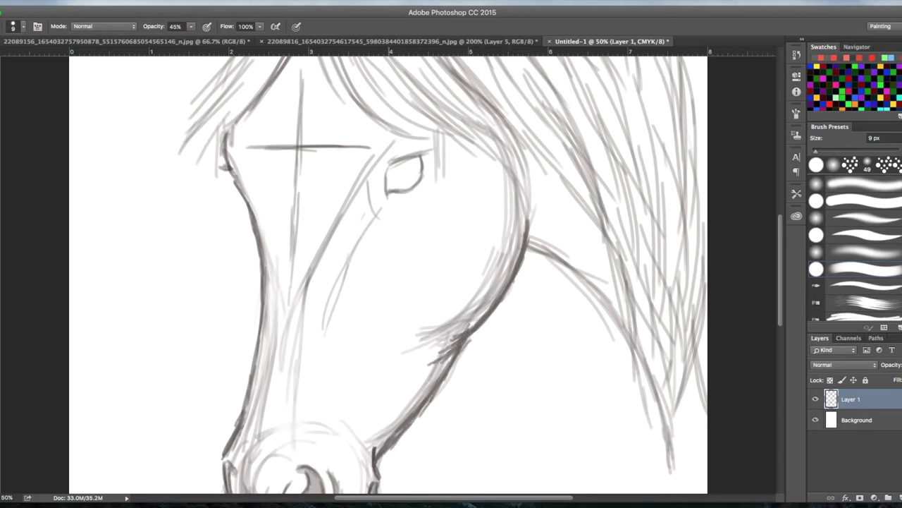
{"action": "left_click_drag", "start_coordinate": [456, 351], "coordinate": [438, 375]}
{"action": "left_click_drag", "start_coordinate": [527, 255], "coordinate": [528, 190]}
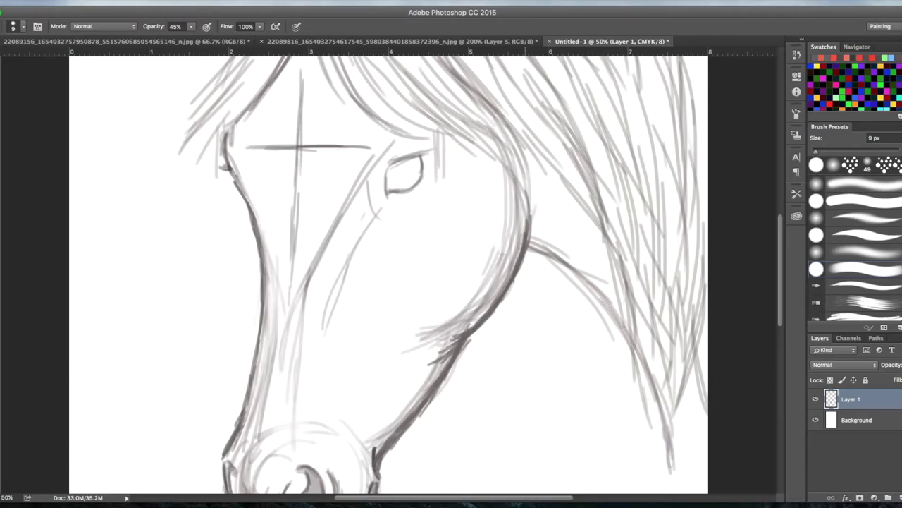
- Check the throat in the reference photo and darken the sketch's neck line from the cheek down to the mane's tip
{"action": "left_click", "coordinate": [540, 42]}
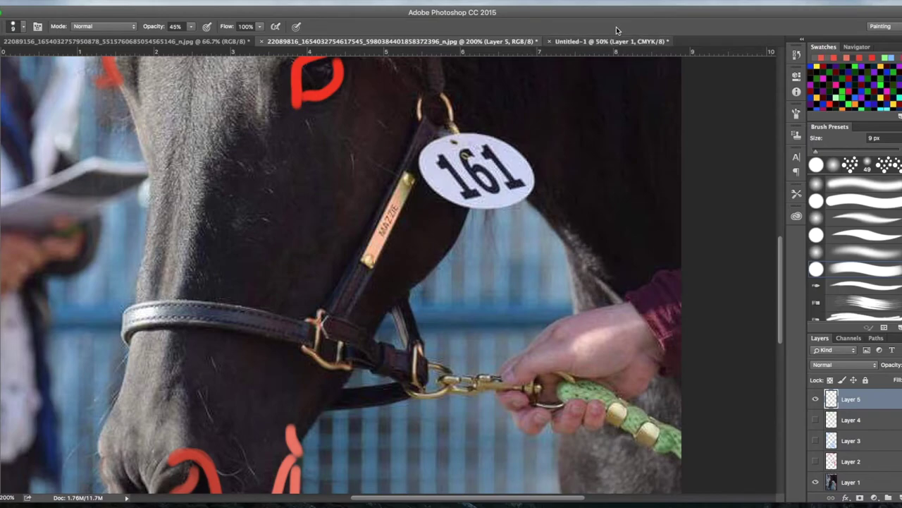
{"action": "left_click", "coordinate": [581, 41]}
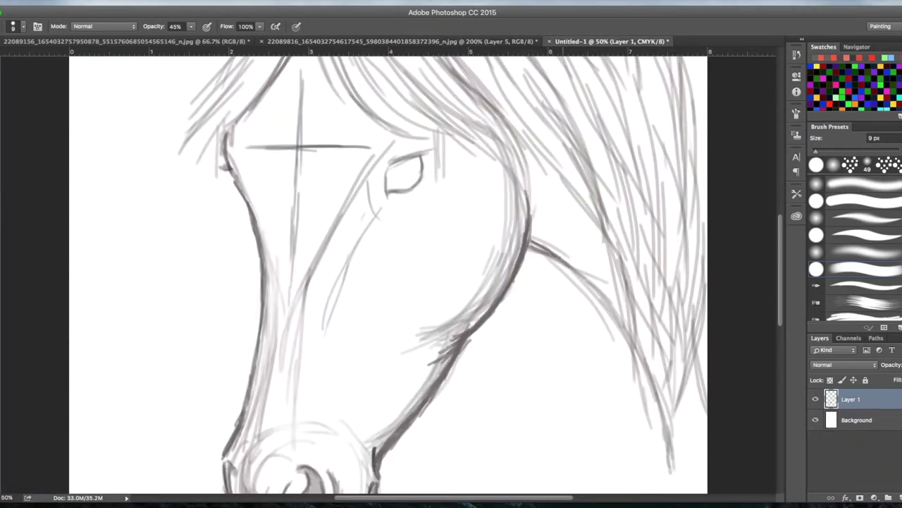
{"action": "left_click_drag", "start_coordinate": [532, 244], "coordinate": [577, 271]}
{"action": "mouse_move", "coordinate": [571, 266]}
{"action": "left_mouse_down"}
{"action": "mouse_move", "coordinate": [603, 283]}
{"action": "mouse_move", "coordinate": [623, 326]}
{"action": "left_mouse_up"}
{"action": "mouse_move", "coordinate": [600, 297]}
{"action": "left_mouse_down"}
{"action": "mouse_move", "coordinate": [640, 361]}
{"action": "mouse_move", "coordinate": [671, 448]}
{"action": "left_mouse_up"}
{"action": "left_click_drag", "start_coordinate": [657, 402], "coordinate": [671, 471]}
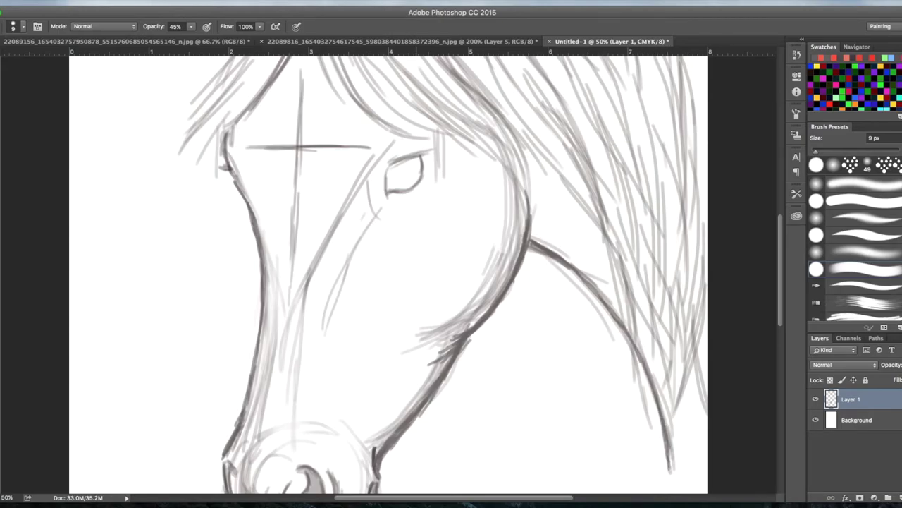
- Hide Layer 5 with the red markings in the reference photo and compare the photo with the whole sketch
{"action": "left_click", "coordinate": [395, 41]}
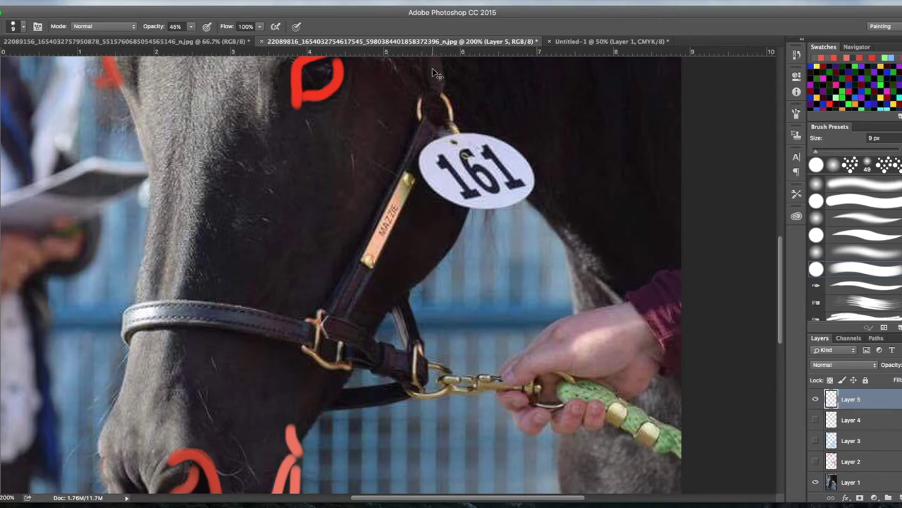
{"action": "key", "text": "ctrl+minus"}
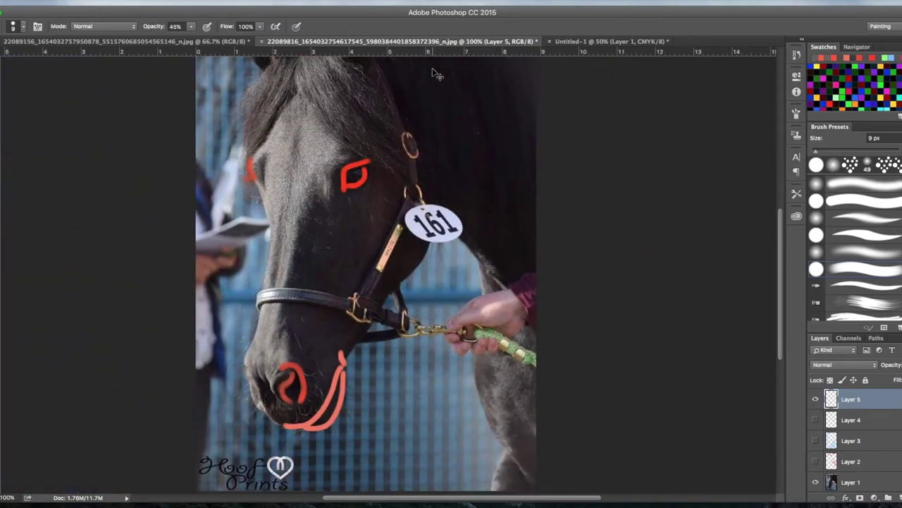
{"action": "left_click", "coordinate": [816, 400]}
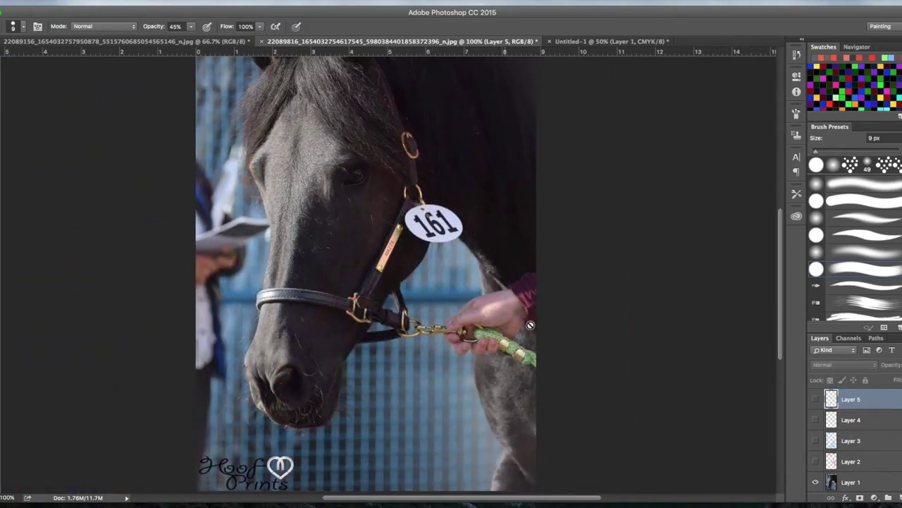
{"action": "left_click", "coordinate": [603, 41]}
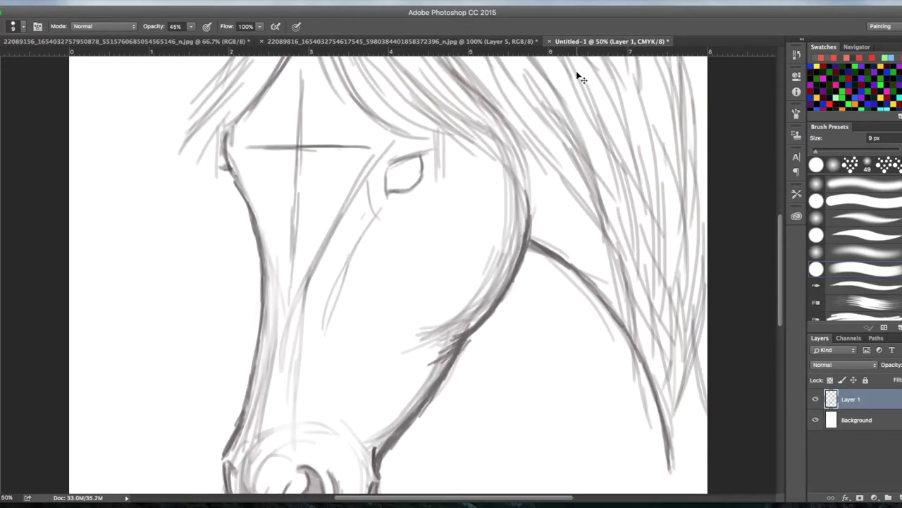
{"action": "key", "text": "ctrl+minus"}
{"action": "key", "text": "ctrl+minus"}
{"action": "key", "text": "ctrl+minus"}
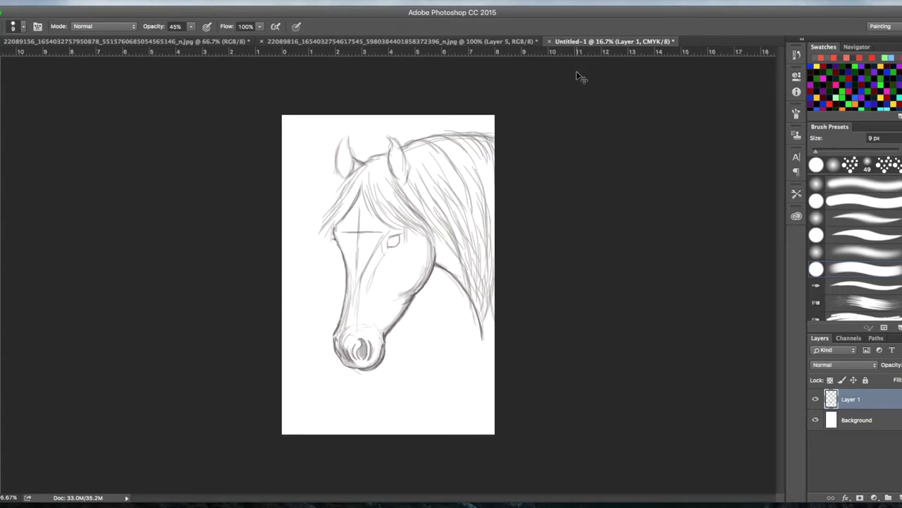
{"action": "key", "text": "ctrl+plus"}
{"action": "key", "text": "ctrl+plus"}
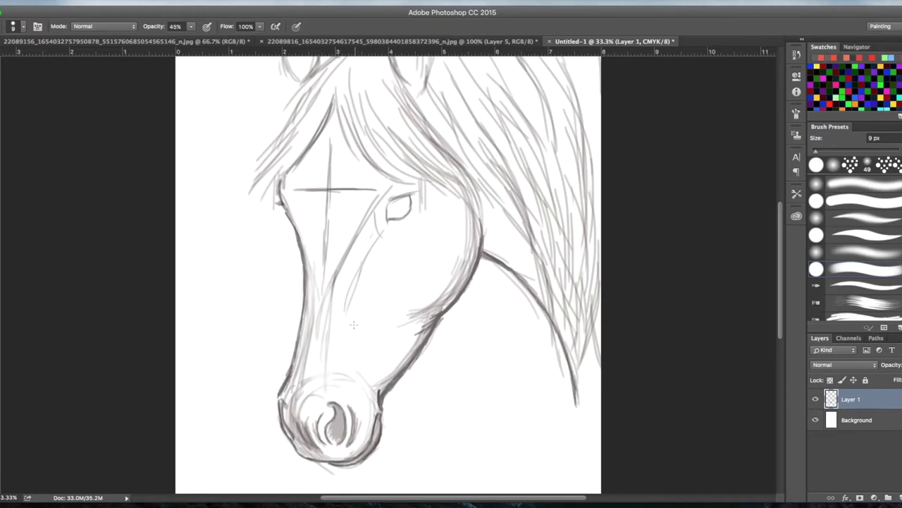
{"action": "left_click", "coordinate": [465, 41]}
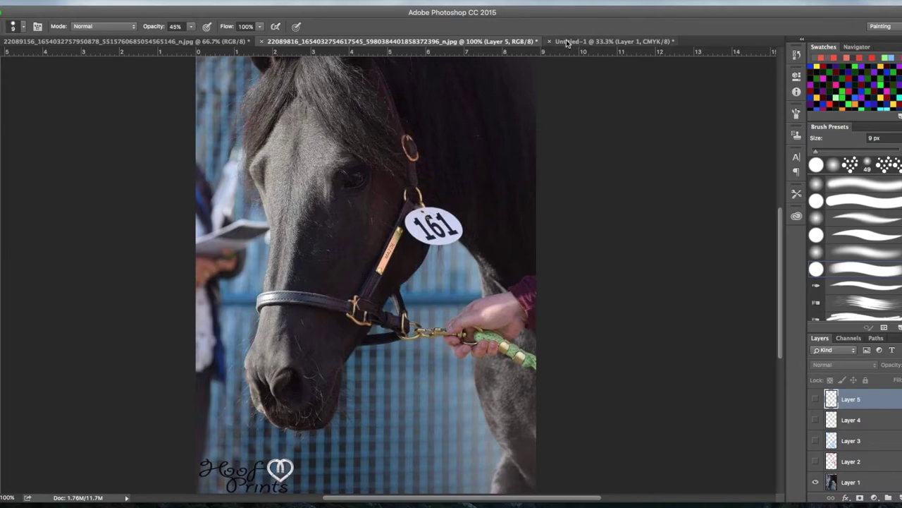
{"action": "left_click", "coordinate": [593, 41]}
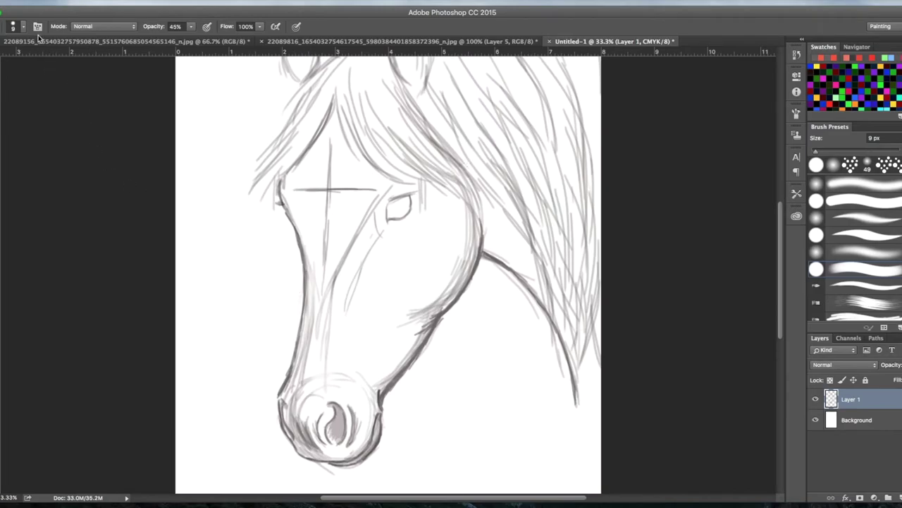
- Switch the brush to a soft round tip with 0% hardness, 83 px size and 25% opacity
{"action": "left_click", "coordinate": [16, 27]}
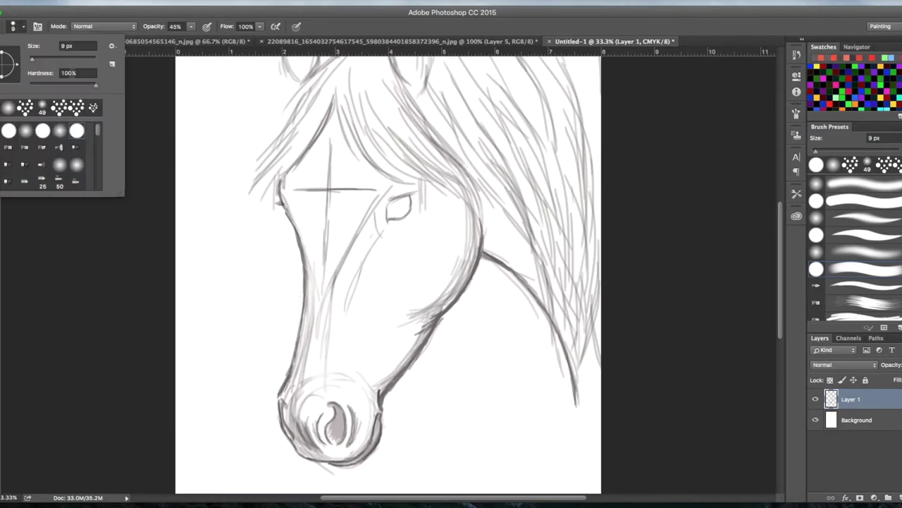
{"action": "left_click", "coordinate": [62, 131]}
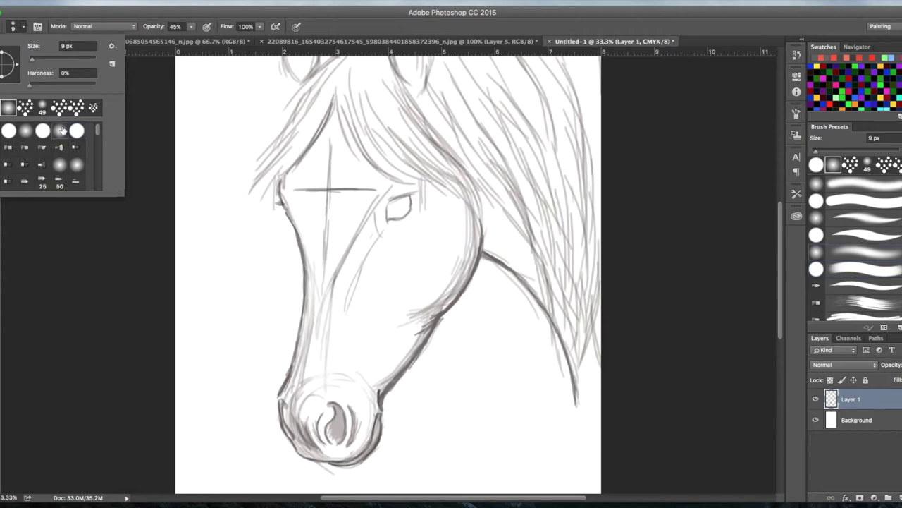
{"action": "left_click", "coordinate": [61, 57]}
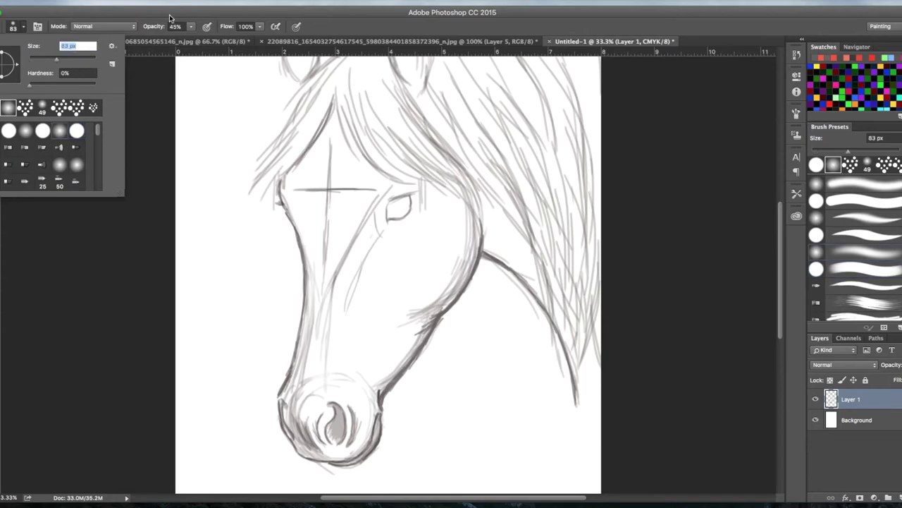
{"action": "left_click", "coordinate": [192, 28]}
{"action": "left_click", "coordinate": [181, 39]}
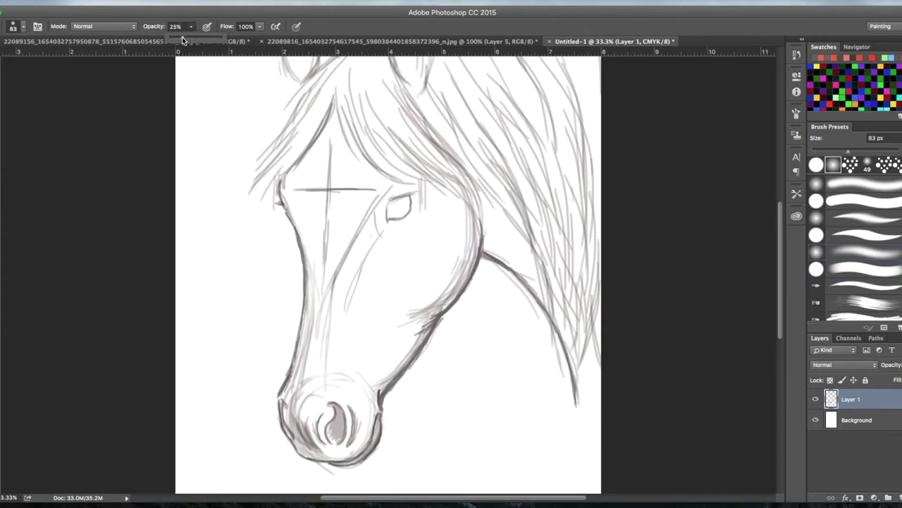
- Check the shadows in the reference photo and shade the sketch's cheek, jaw and near side of the muzzle in light grey
{"action": "left_click", "coordinate": [468, 41]}
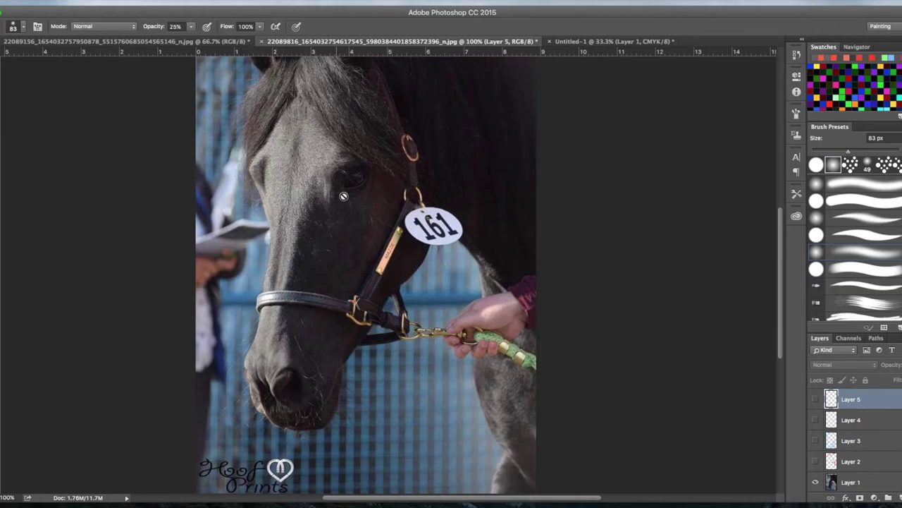
{"action": "left_click", "coordinate": [569, 42]}
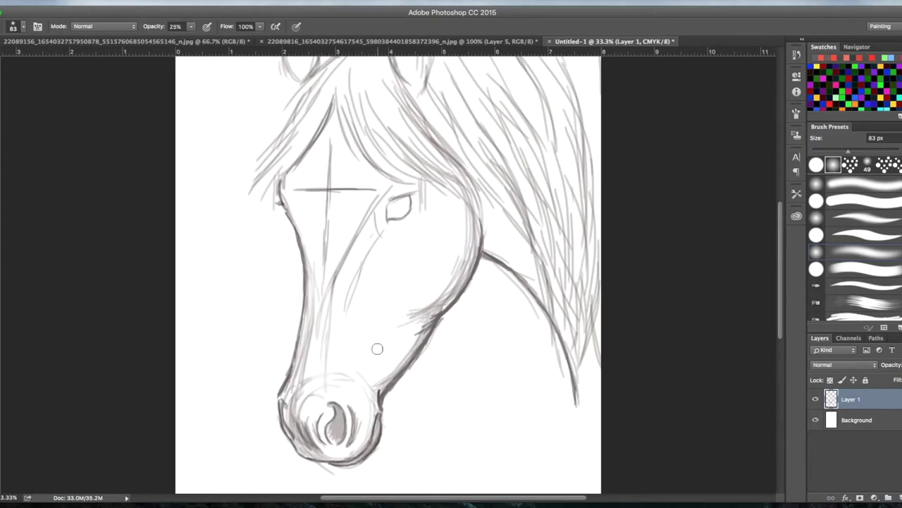
{"action": "mouse_move", "coordinate": [384, 317]}
{"action": "left_mouse_down"}
{"action": "mouse_move", "coordinate": [396, 349]}
{"action": "mouse_move", "coordinate": [423, 312]}
{"action": "mouse_move", "coordinate": [421, 320]}
{"action": "mouse_move", "coordinate": [404, 315]}
{"action": "mouse_move", "coordinate": [363, 378]}
{"action": "mouse_move", "coordinate": [372, 373]}
{"action": "mouse_move", "coordinate": [373, 405]}
{"action": "mouse_move", "coordinate": [352, 347]}
{"action": "mouse_move", "coordinate": [368, 346]}
{"action": "mouse_move", "coordinate": [399, 300]}
{"action": "mouse_move", "coordinate": [403, 319]}
{"action": "mouse_move", "coordinate": [431, 315]}
{"action": "mouse_move", "coordinate": [441, 293]}
{"action": "mouse_move", "coordinate": [434, 283]}
{"action": "mouse_move", "coordinate": [416, 297]}
{"action": "mouse_move", "coordinate": [374, 296]}
{"action": "mouse_move", "coordinate": [423, 213]}
{"action": "mouse_move", "coordinate": [416, 228]}
{"action": "mouse_move", "coordinate": [442, 211]}
{"action": "mouse_move", "coordinate": [449, 191]}
{"action": "mouse_move", "coordinate": [475, 241]}
{"action": "mouse_move", "coordinate": [464, 270]}
{"action": "mouse_move", "coordinate": [426, 312]}
{"action": "left_mouse_up"}
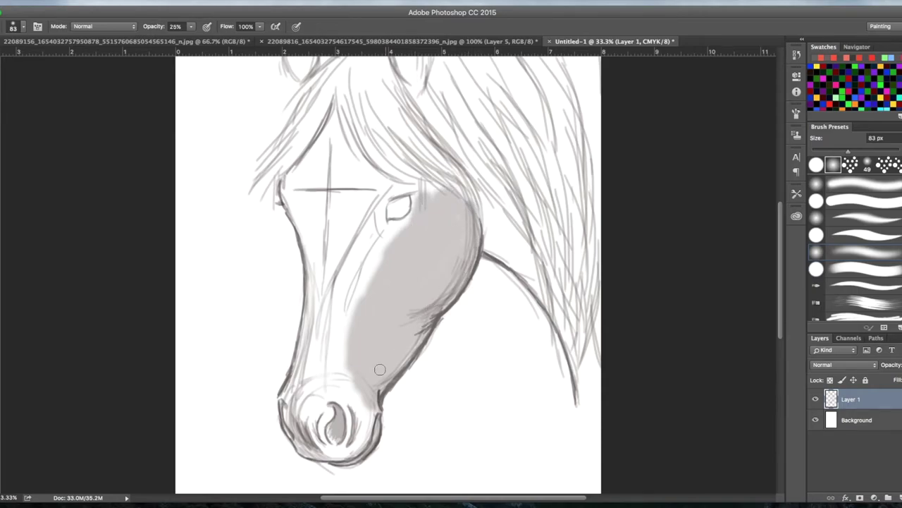
{"action": "mouse_move", "coordinate": [359, 392]}
{"action": "left_mouse_down"}
{"action": "mouse_move", "coordinate": [360, 383]}
{"action": "mouse_move", "coordinate": [360, 417]}
{"action": "mouse_move", "coordinate": [370, 411]}
{"action": "mouse_move", "coordinate": [356, 449]}
{"action": "mouse_move", "coordinate": [336, 456]}
{"action": "mouse_move", "coordinate": [361, 442]}
{"action": "mouse_move", "coordinate": [358, 421]}
{"action": "left_mouse_up"}
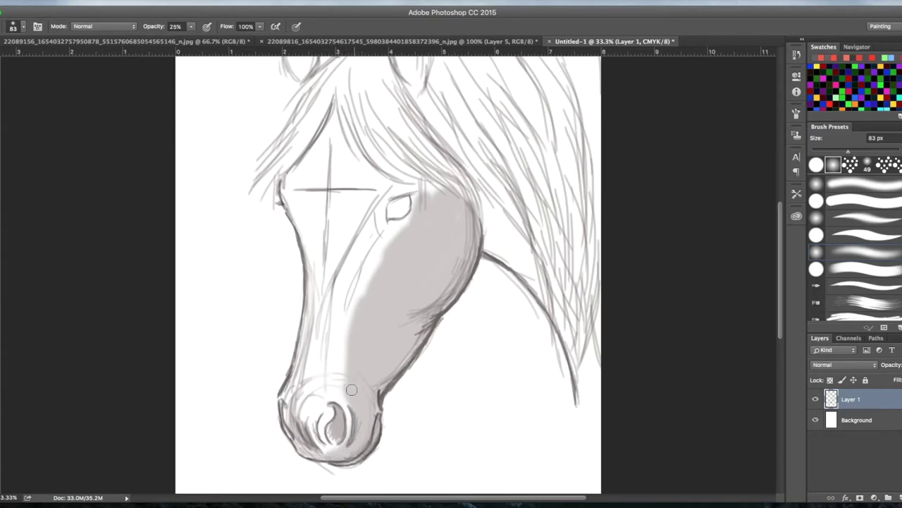
- Extend the light grey cheek shading towards the eye and nose bridge, and compare it with the reference photo
{"action": "mouse_move", "coordinate": [369, 296]}
{"action": "left_mouse_down"}
{"action": "mouse_move", "coordinate": [350, 364]}
{"action": "mouse_move", "coordinate": [353, 315]}
{"action": "mouse_move", "coordinate": [389, 257]}
{"action": "mouse_move", "coordinate": [391, 235]}
{"action": "mouse_move", "coordinate": [420, 213]}
{"action": "mouse_move", "coordinate": [422, 195]}
{"action": "mouse_move", "coordinate": [460, 193]}
{"action": "left_mouse_up"}
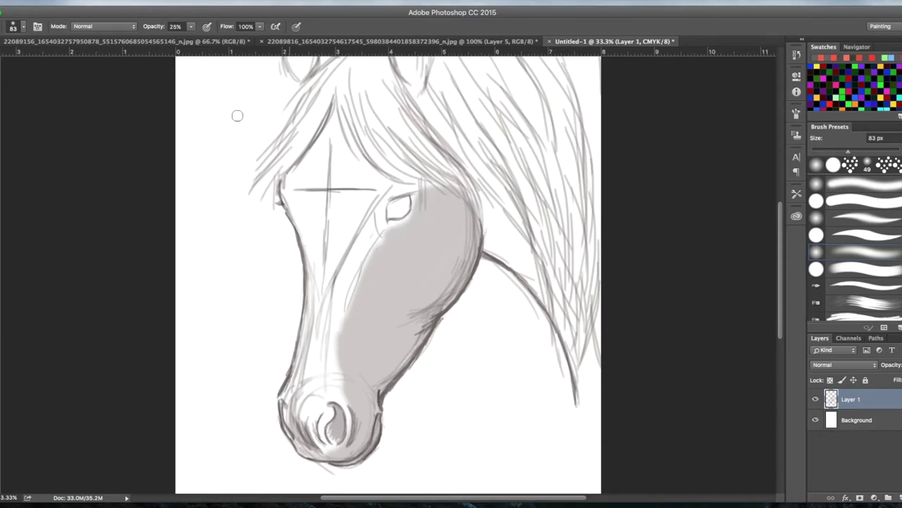
{"action": "left_click", "coordinate": [314, 41]}
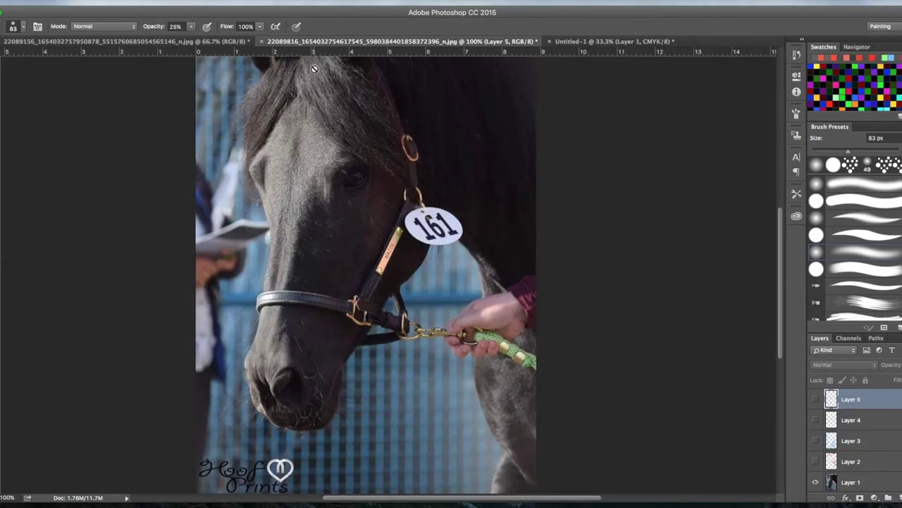
{"action": "left_click", "coordinate": [584, 46]}
{"action": "mouse_move", "coordinate": [356, 247]}
{"action": "left_mouse_down"}
{"action": "mouse_move", "coordinate": [340, 346]}
{"action": "mouse_move", "coordinate": [344, 338]}
{"action": "mouse_move", "coordinate": [354, 381]}
{"action": "left_mouse_up"}
{"action": "key", "text": "ctrl+alt+z"}
{"action": "key", "text": "ctrl+alt+z"}
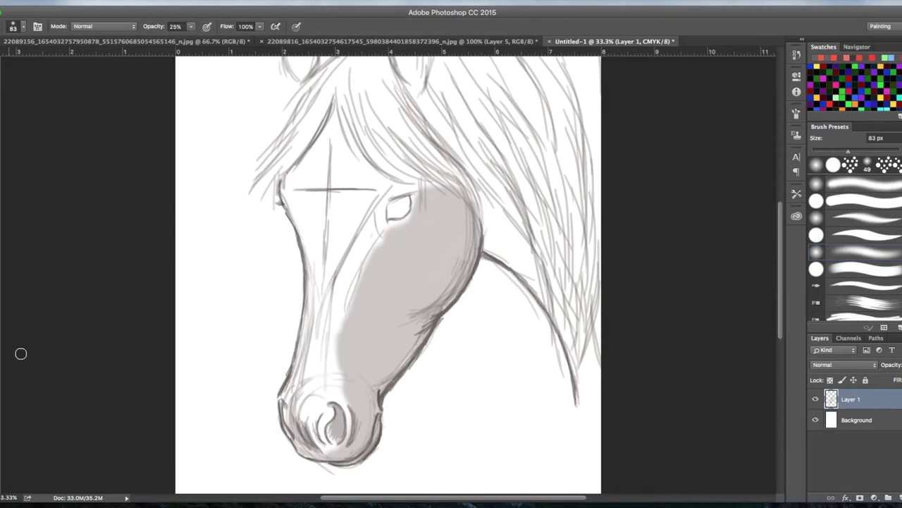
- Shade softly beneath the forelock's parted edge on the forehead and darken the underside of the jaw and cheek with a second layer
{"action": "mouse_move", "coordinate": [337, 96]}
{"action": "left_mouse_down"}
{"action": "mouse_move", "coordinate": [286, 180]}
{"action": "mouse_move", "coordinate": [326, 118]}
{"action": "left_mouse_up"}
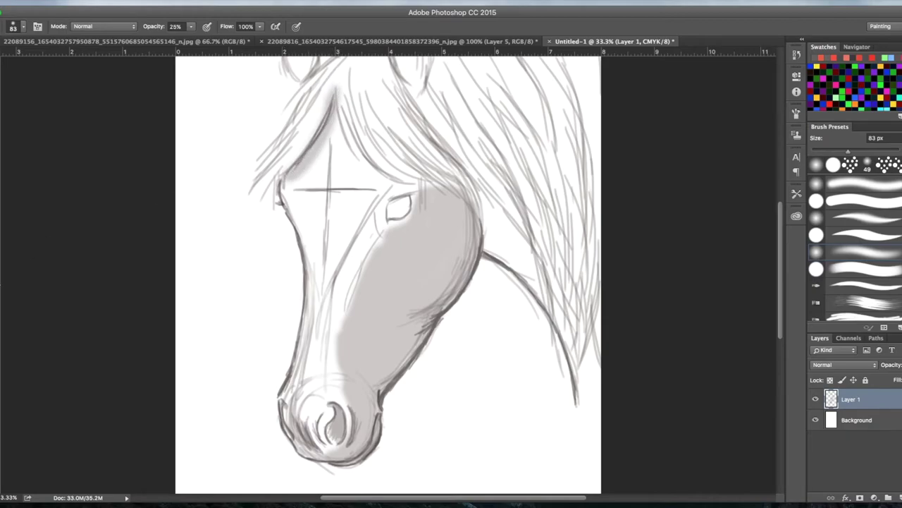
{"action": "mouse_move", "coordinate": [402, 360]}
{"action": "left_mouse_down"}
{"action": "mouse_move", "coordinate": [409, 336]}
{"action": "mouse_move", "coordinate": [400, 356]}
{"action": "mouse_move", "coordinate": [409, 353]}
{"action": "mouse_move", "coordinate": [427, 323]}
{"action": "mouse_move", "coordinate": [386, 363]}
{"action": "left_mouse_up"}
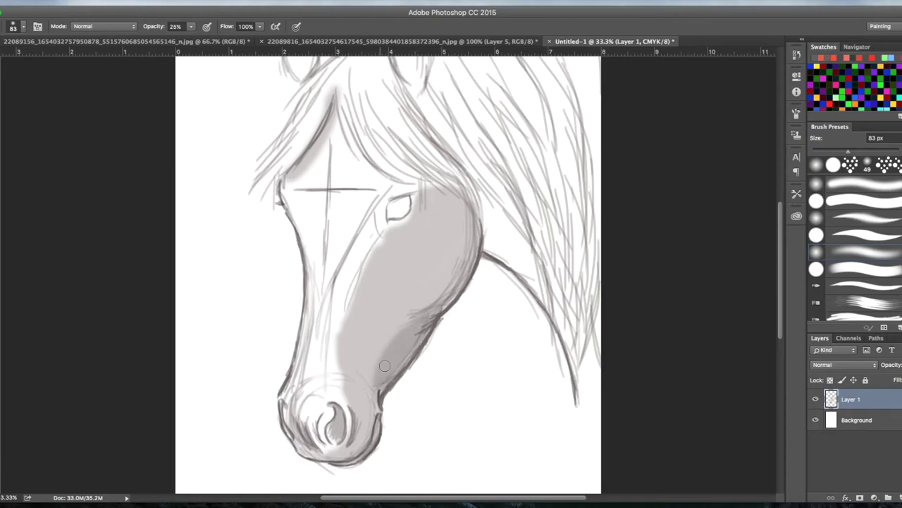
{"action": "mouse_move", "coordinate": [421, 326]}
{"action": "left_mouse_down"}
{"action": "mouse_move", "coordinate": [466, 288]}
{"action": "mouse_move", "coordinate": [447, 300]}
{"action": "mouse_move", "coordinate": [474, 243]}
{"action": "mouse_move", "coordinate": [444, 303]}
{"action": "mouse_move", "coordinate": [405, 321]}
{"action": "mouse_move", "coordinate": [470, 261]}
{"action": "mouse_move", "coordinate": [471, 215]}
{"action": "left_mouse_up"}
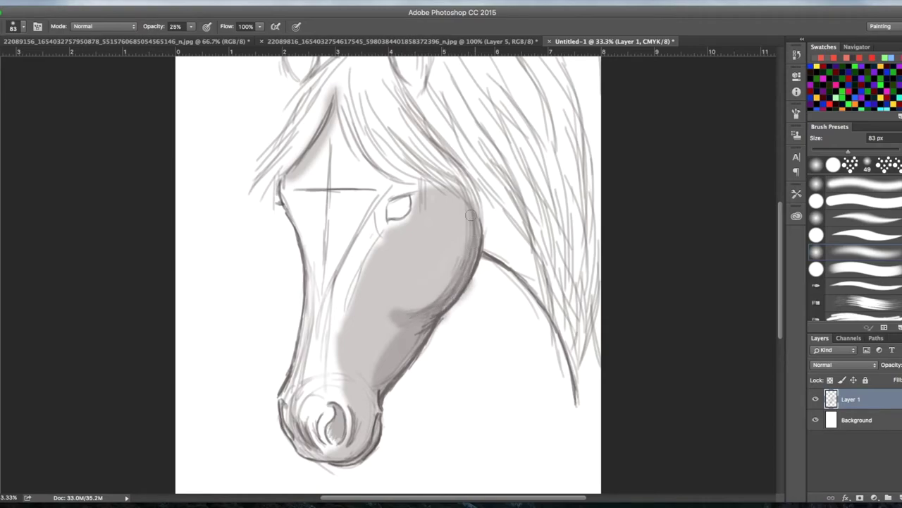
{"action": "left_click_drag", "start_coordinate": [388, 385], "coordinate": [389, 376]}
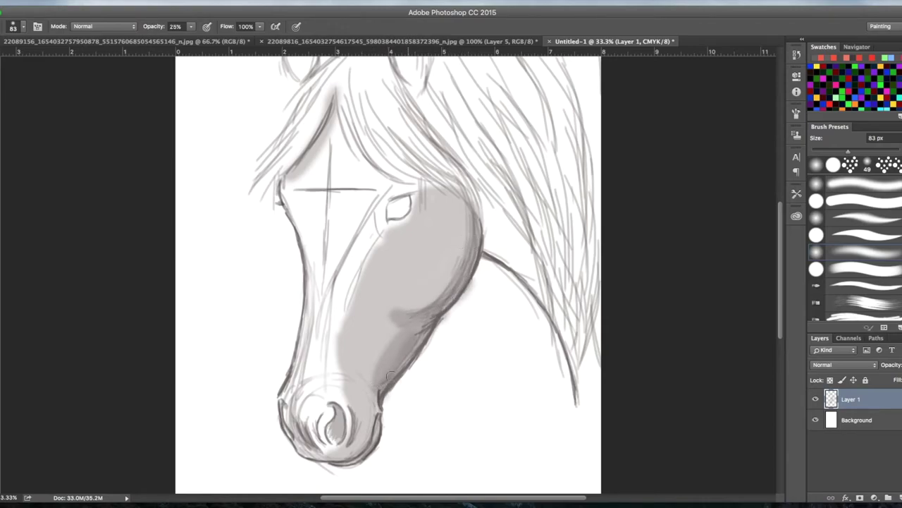
- Check the jaw in the reference photo and deepen the shading along the sketch's lower jaw and chin
{"action": "left_click", "coordinate": [409, 41]}
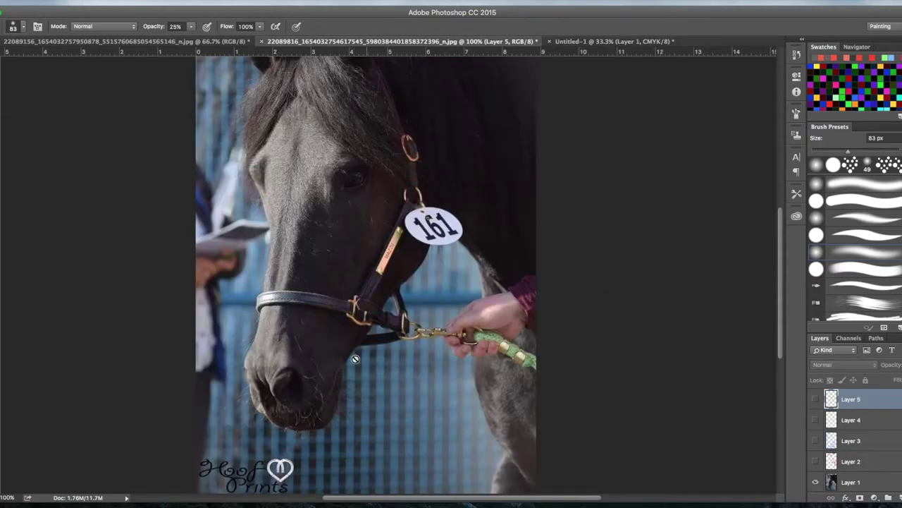
{"action": "left_click", "coordinate": [585, 40]}
{"action": "left_click_drag", "start_coordinate": [400, 363], "coordinate": [357, 463]}
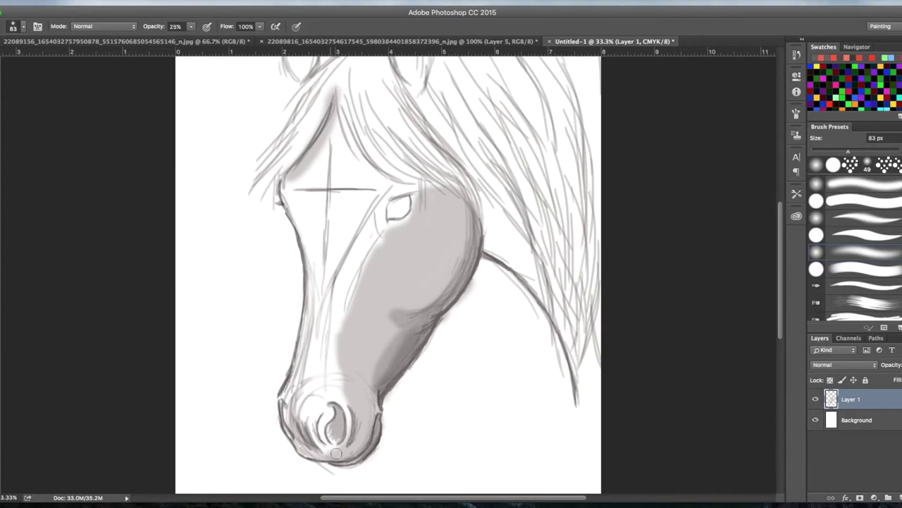
- Check the throat in the reference photo and shade the sketch's neck in light grey from the cheek to the mane's tip
{"action": "left_click", "coordinate": [505, 41]}
{"action": "left_click", "coordinate": [612, 41]}
{"action": "mouse_move", "coordinate": [491, 228]}
{"action": "left_mouse_down"}
{"action": "mouse_move", "coordinate": [485, 205]}
{"action": "mouse_move", "coordinate": [494, 200]}
{"action": "mouse_move", "coordinate": [511, 264]}
{"action": "mouse_move", "coordinate": [528, 264]}
{"action": "mouse_move", "coordinate": [480, 187]}
{"action": "mouse_move", "coordinate": [529, 252]}
{"action": "mouse_move", "coordinate": [564, 320]}
{"action": "mouse_move", "coordinate": [572, 344]}
{"action": "mouse_move", "coordinate": [545, 297]}
{"action": "mouse_move", "coordinate": [576, 354]}
{"action": "mouse_move", "coordinate": [579, 403]}
{"action": "left_mouse_up"}
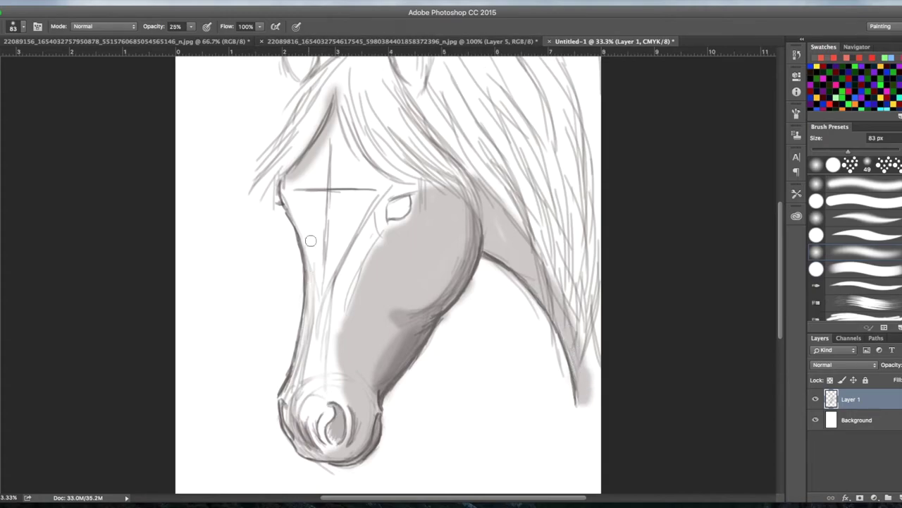
- Check the face in the reference photo, reduce the brush to 11 px and sketch light strokes down the nose bridge
{"action": "left_click", "coordinate": [432, 41]}
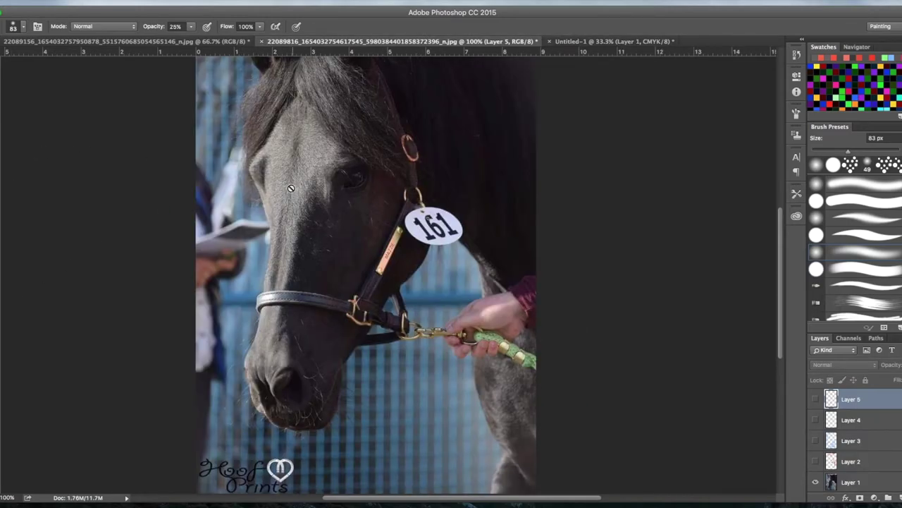
{"action": "left_click", "coordinate": [576, 41]}
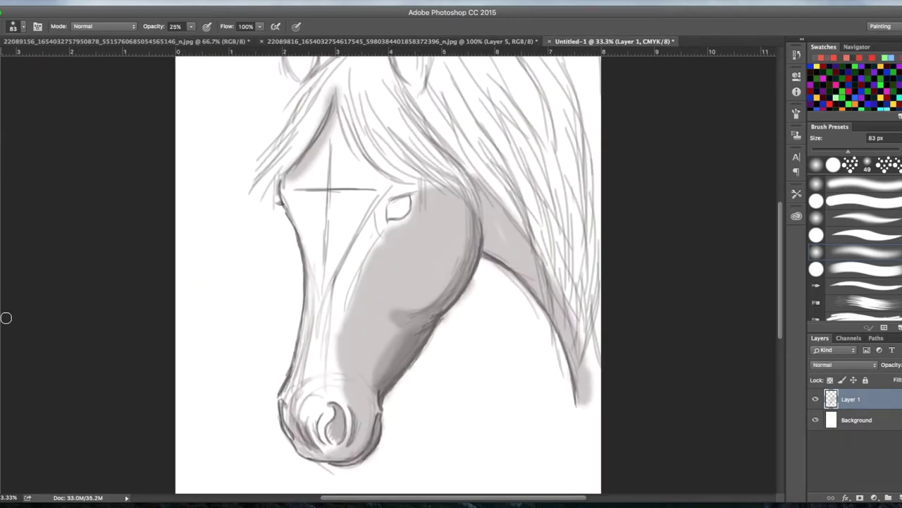
{"action": "left_click", "coordinate": [23, 26]}
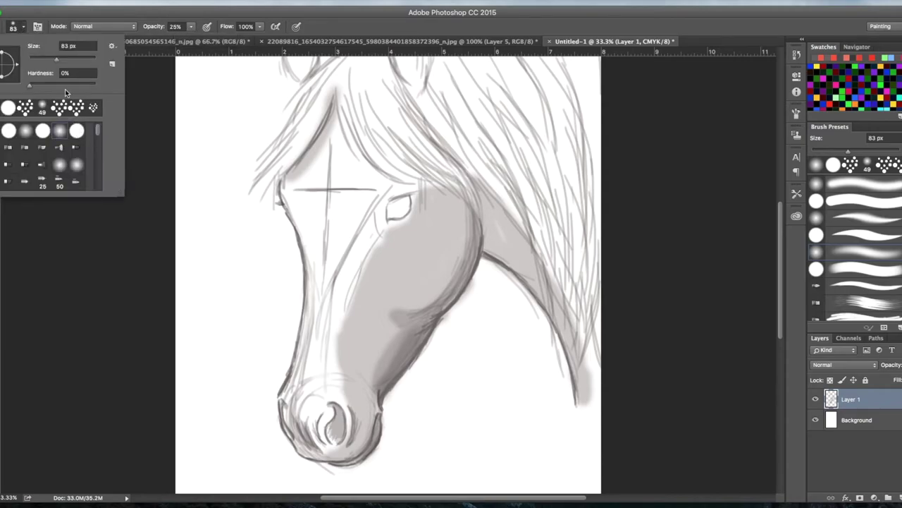
{"action": "left_click", "coordinate": [33, 60]}
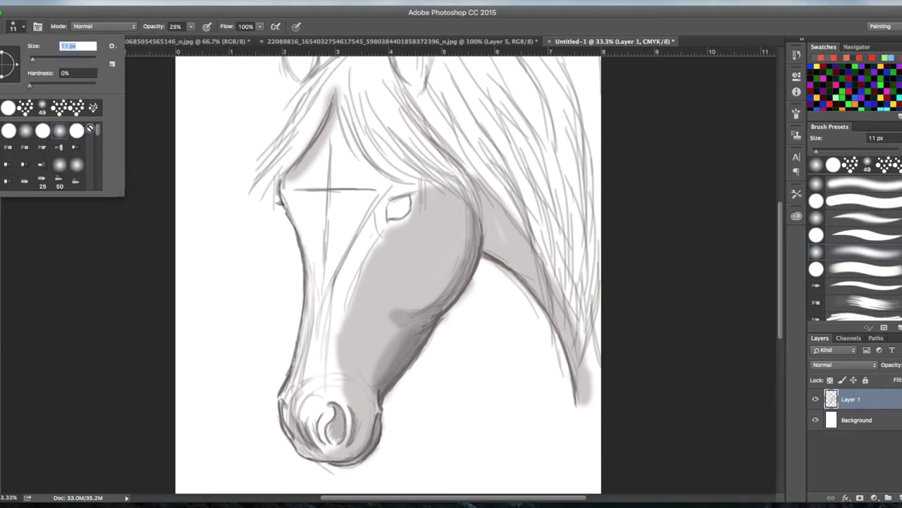
{"action": "left_click", "coordinate": [322, 323]}
{"action": "left_click_drag", "start_coordinate": [320, 282], "coordinate": [316, 351]}
- Raise the brush opacity to 61% and, using the reference photo, darken the nose bridge strokes and add a short line above the nostril
{"action": "left_click", "coordinate": [192, 28]}
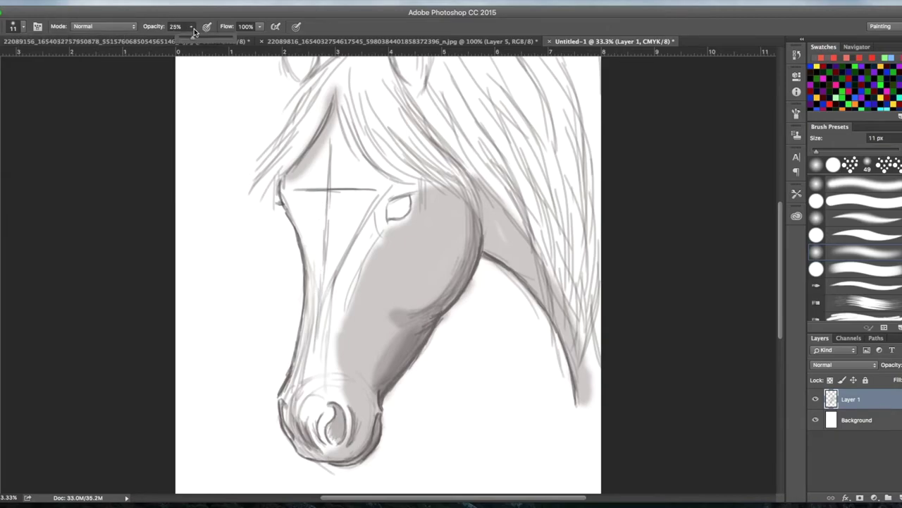
{"action": "left_click", "coordinate": [320, 284]}
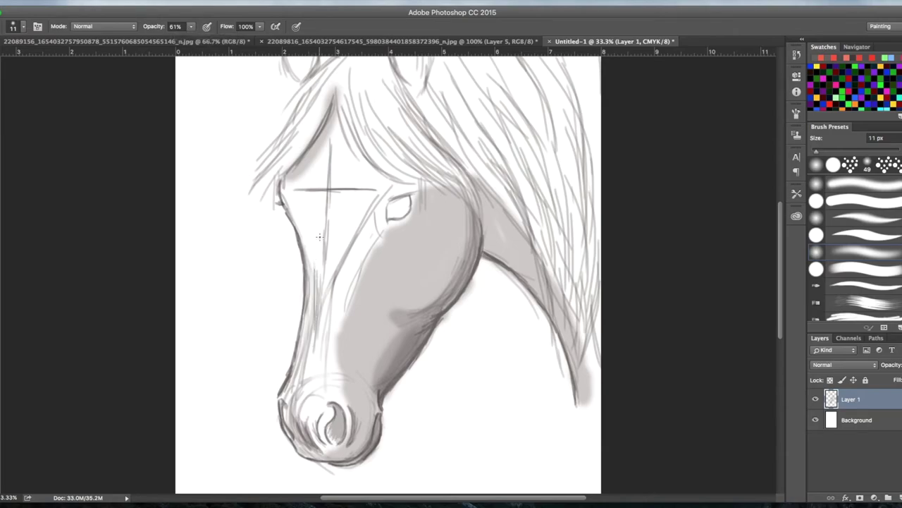
{"action": "left_click_drag", "start_coordinate": [313, 332], "coordinate": [311, 348]}
{"action": "left_click", "coordinate": [352, 41]}
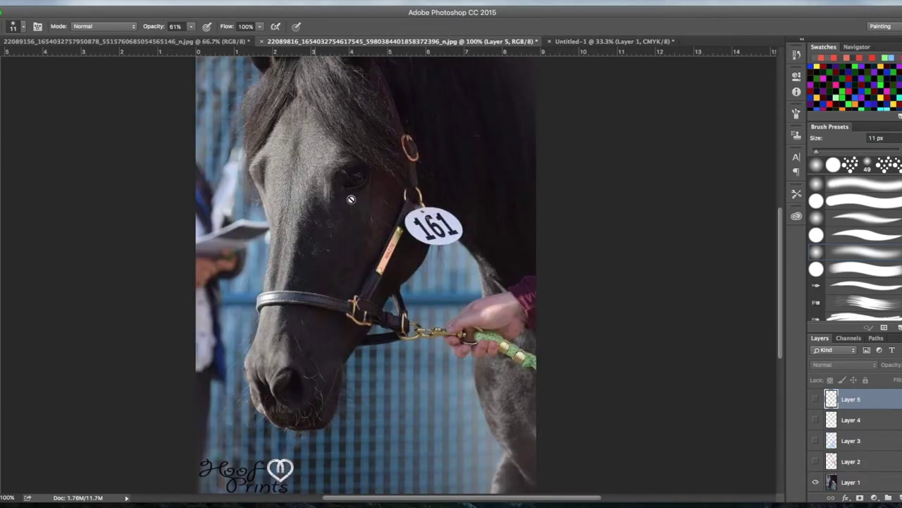
{"action": "left_click", "coordinate": [578, 41]}
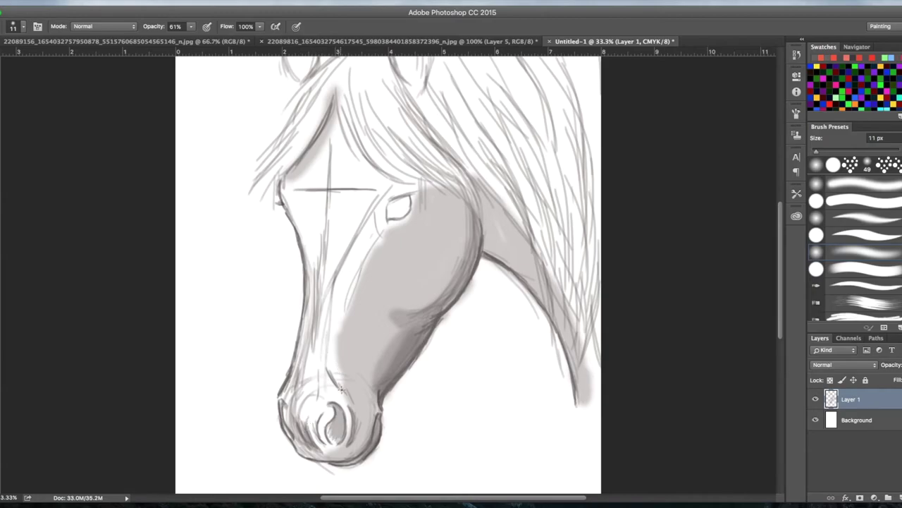
- Check the eye area in the reference photo and sketch the inner edge of the eye socket
{"action": "left_click", "coordinate": [448, 42]}
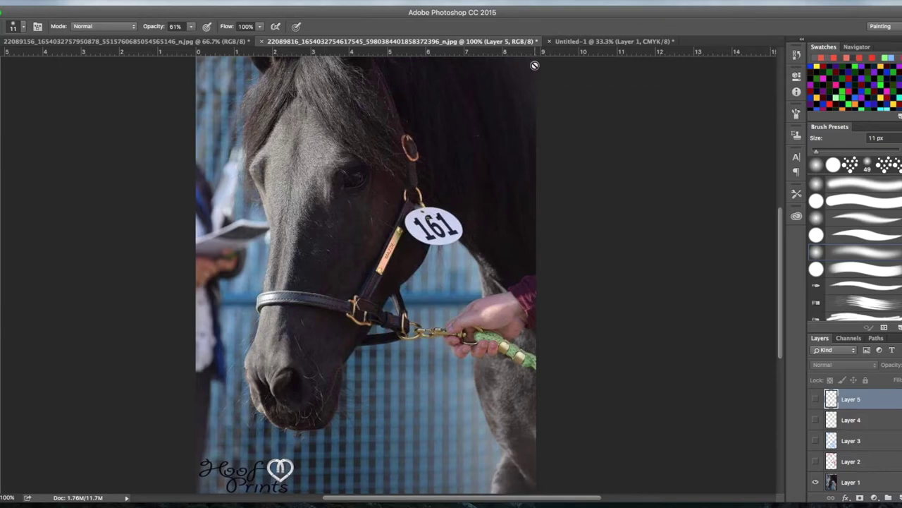
{"action": "left_click", "coordinate": [566, 42]}
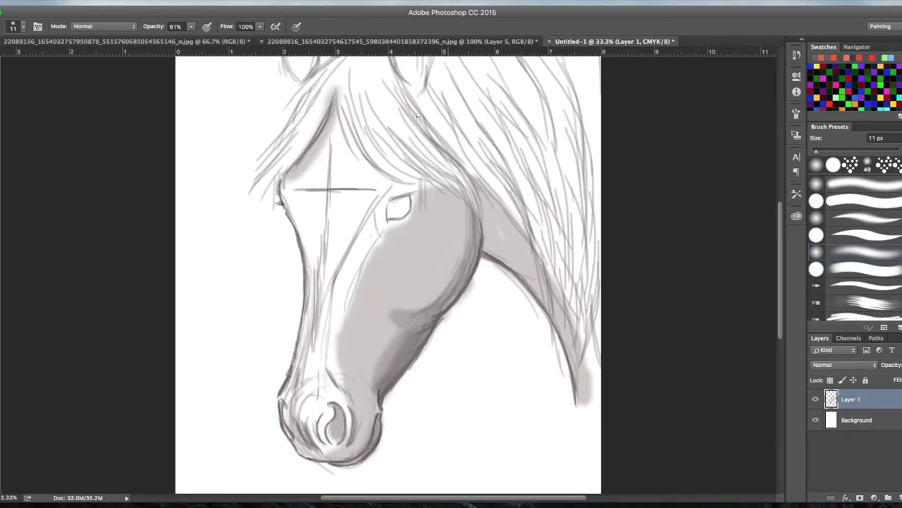
{"action": "mouse_move", "coordinate": [366, 232]}
{"action": "left_mouse_down"}
{"action": "mouse_move", "coordinate": [381, 237]}
{"action": "mouse_move", "coordinate": [374, 212]}
{"action": "left_mouse_up"}
- Study the eye up close in the reference photo, refine the lines around the sketch's eye and add strokes on the nose bridge and jaw
{"action": "left_click", "coordinate": [490, 42]}
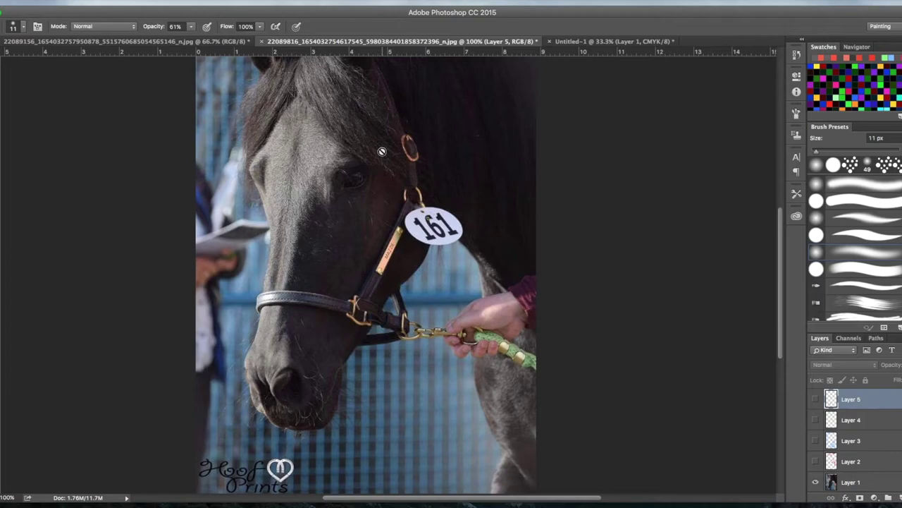
{"action": "scroll", "coordinate": [381, 151], "scroll_direction": "up", "scroll_amount": 5}
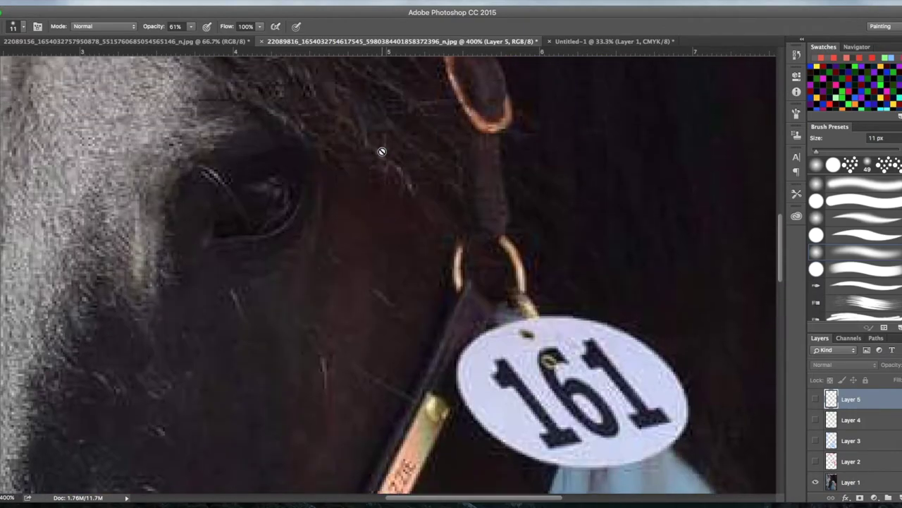
{"action": "scroll", "coordinate": [381, 151], "scroll_direction": "up", "scroll_amount": 3}
{"action": "scroll", "coordinate": [381, 151], "scroll_direction": "down", "scroll_amount": 1}
{"action": "scroll", "coordinate": [381, 150], "scroll_direction": "down", "scroll_amount": 2}
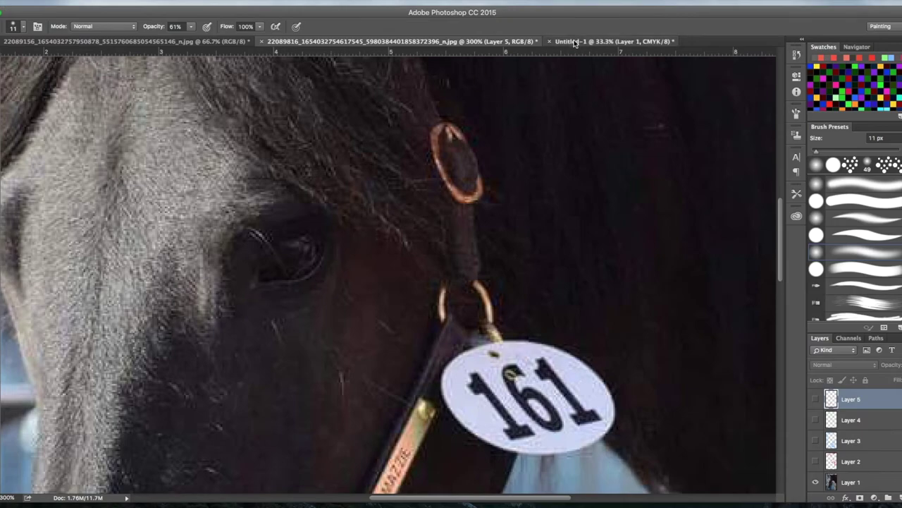
{"action": "left_click", "coordinate": [613, 40]}
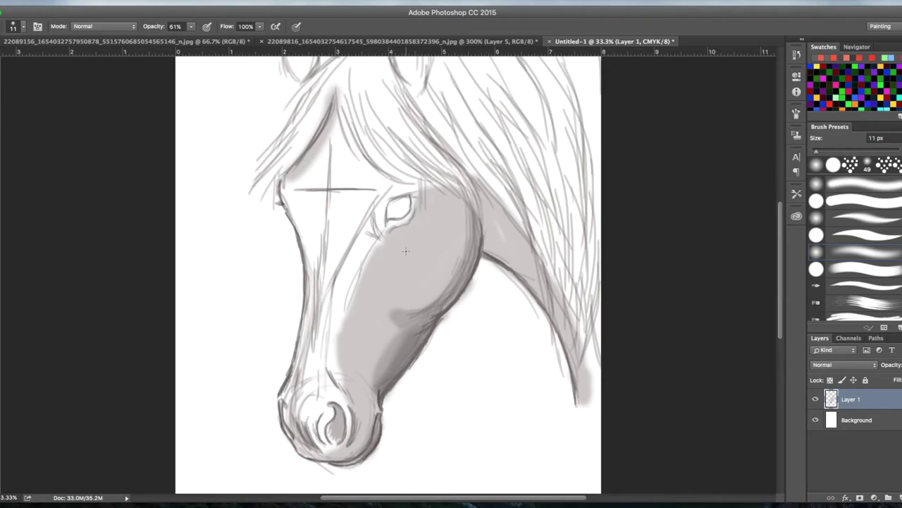
{"action": "left_click_drag", "start_coordinate": [325, 320], "coordinate": [325, 348]}
{"action": "left_click_drag", "start_coordinate": [403, 321], "coordinate": [413, 316]}
- Check the ears in the full reference photo and darken the outline of the horse's far ear in the sketch
{"action": "scroll", "coordinate": [464, 207], "scroll_direction": "up", "scroll_amount": 5}
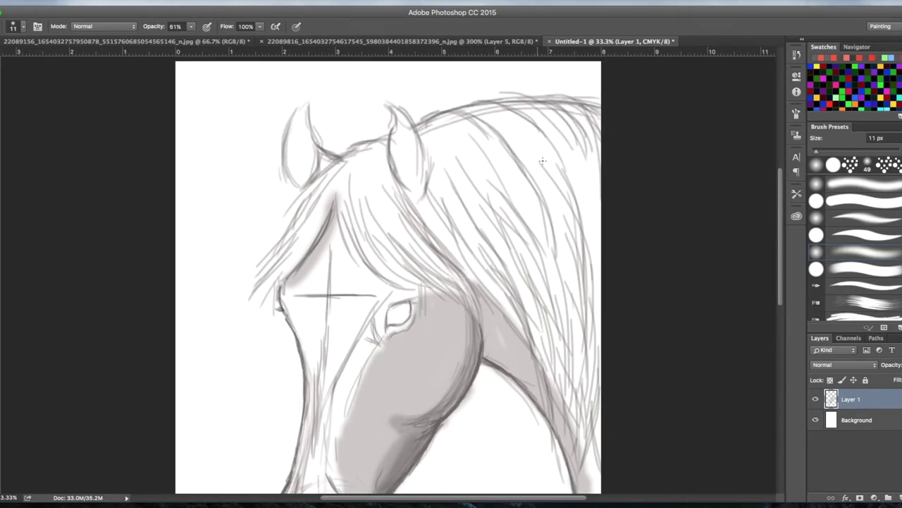
{"action": "left_click", "coordinate": [504, 40]}
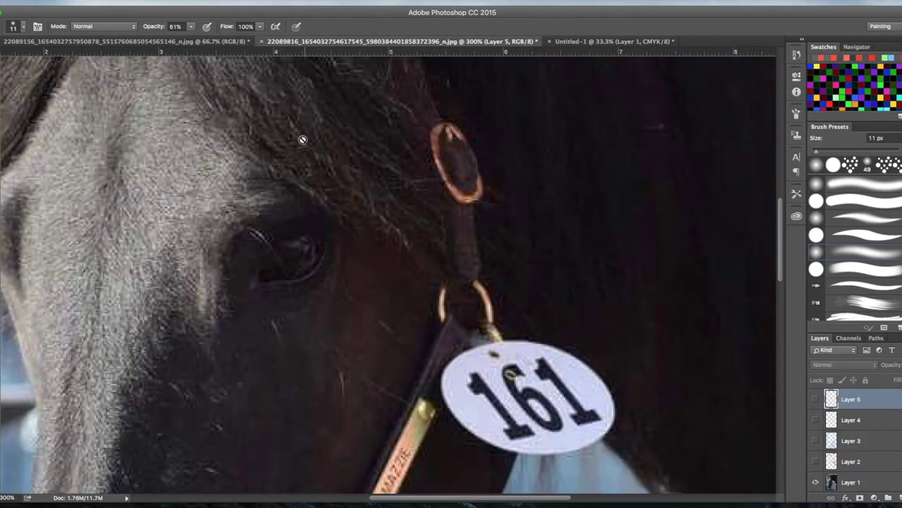
{"action": "key", "text": "super+minus"}
{"action": "key", "text": "super+minus"}
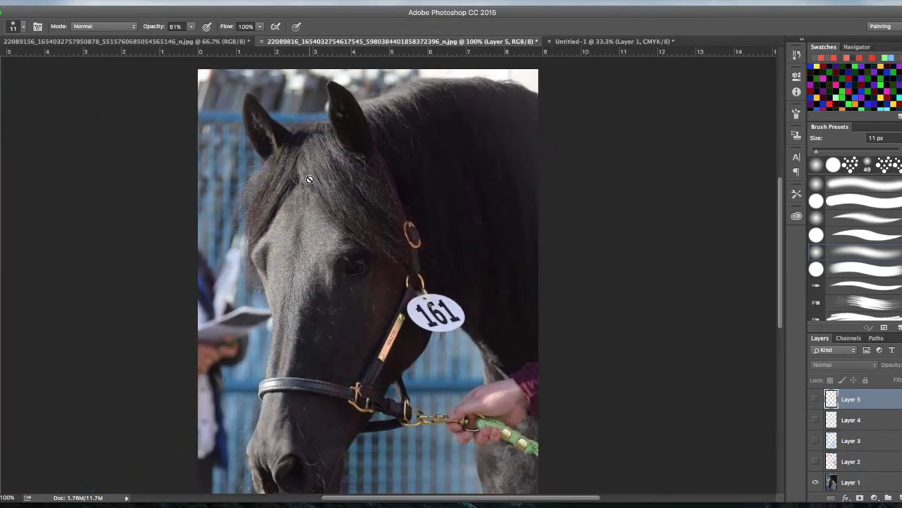
{"action": "scroll", "coordinate": [310, 179], "scroll_direction": "up", "scroll_amount": 2}
{"action": "scroll", "coordinate": [309, 179], "scroll_direction": "left", "scroll_amount": 2}
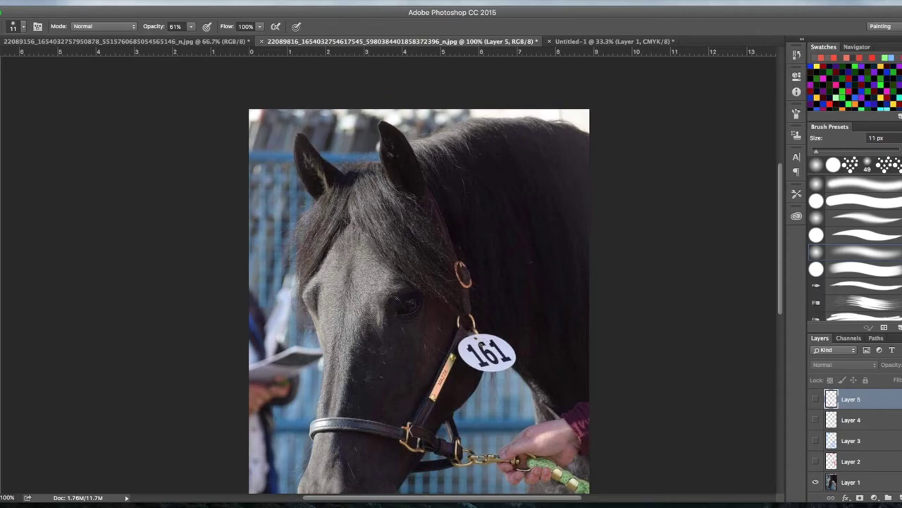
{"action": "left_click", "coordinate": [568, 41]}
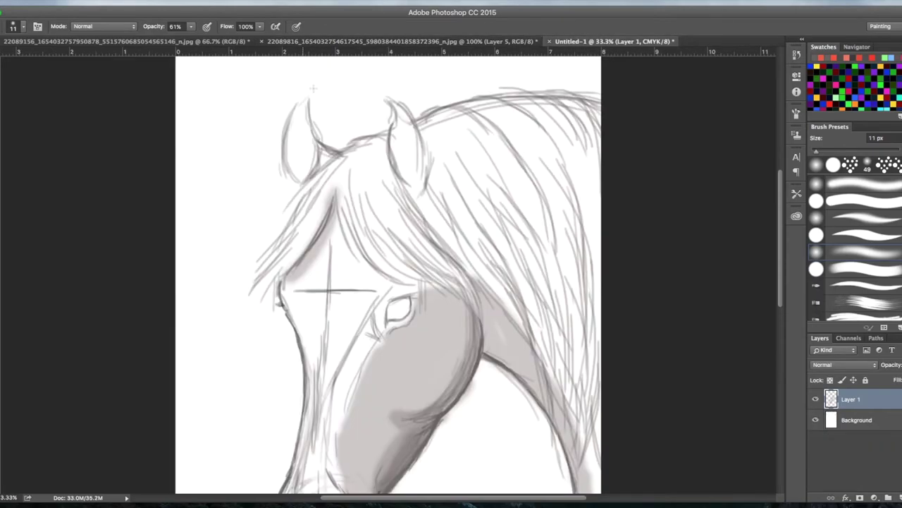
{"action": "mouse_move", "coordinate": [285, 131]}
{"action": "left_mouse_down"}
{"action": "mouse_move", "coordinate": [294, 182]}
{"action": "mouse_move", "coordinate": [297, 186]}
{"action": "left_mouse_up"}
{"action": "left_click_drag", "start_coordinate": [305, 107], "coordinate": [327, 146]}
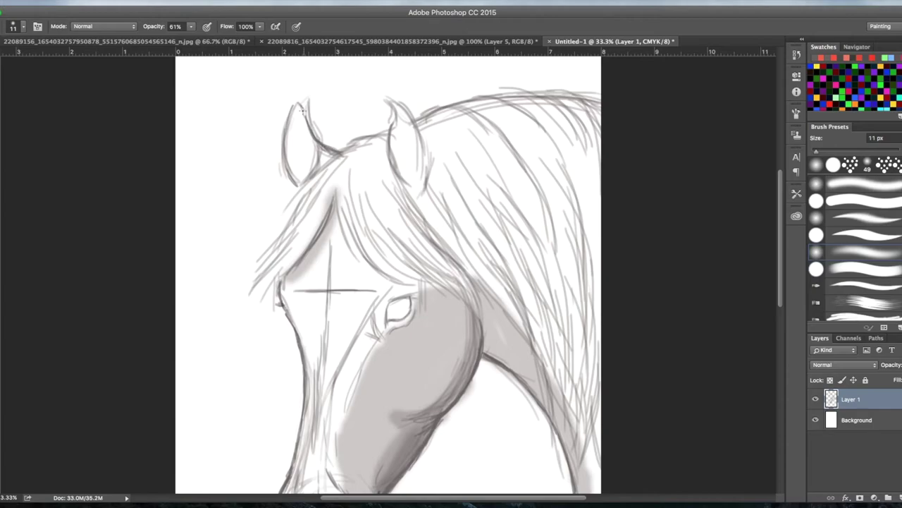
- Compare the far ear with the reference photo and add inner contour lines to it in the sketch
{"action": "left_click", "coordinate": [389, 41]}
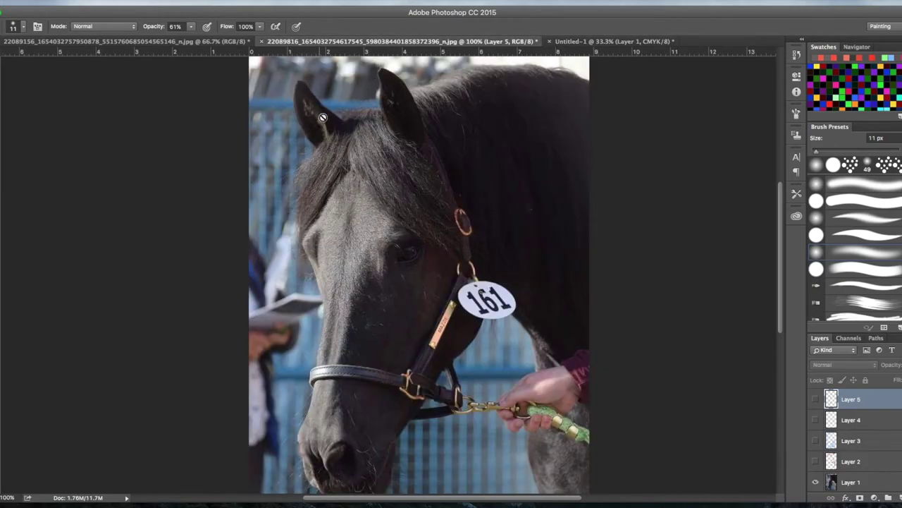
{"action": "left_click", "coordinate": [595, 41]}
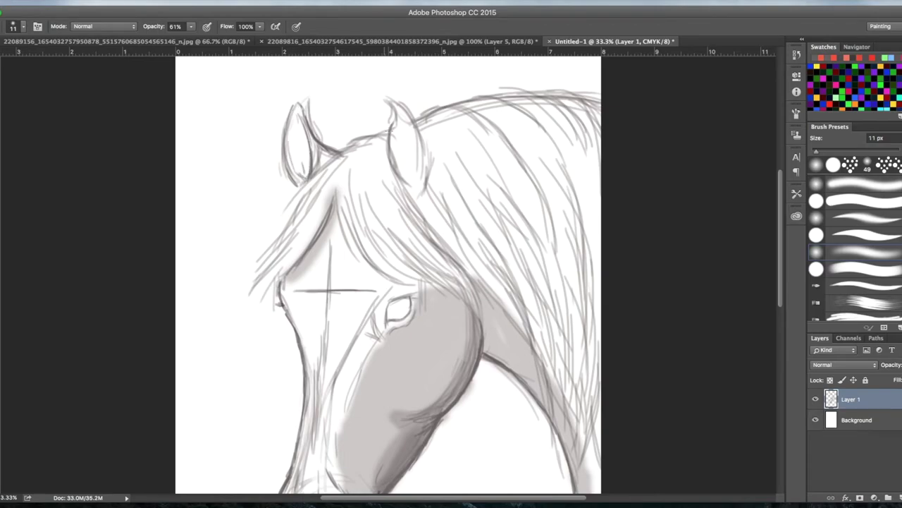
{"action": "left_click", "coordinate": [507, 42]}
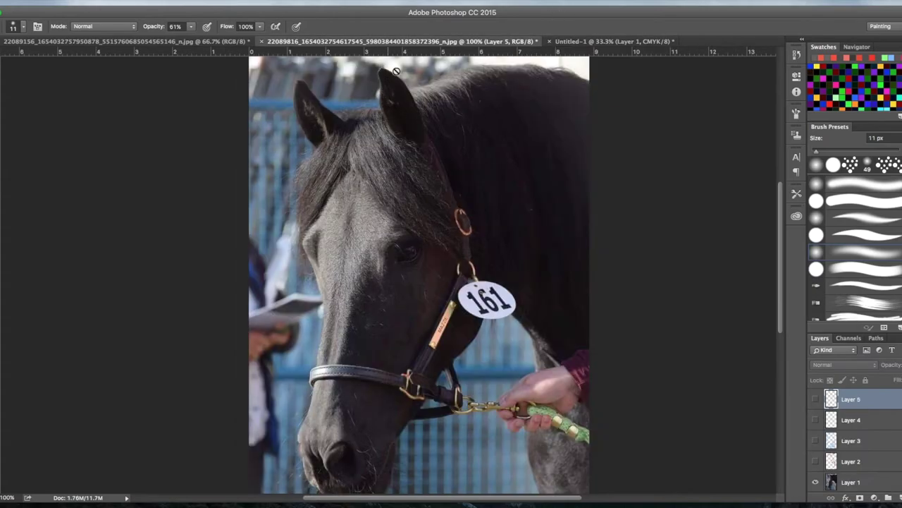
- Darken the outline of the horse's near ear from its tip down both sides to the base
{"action": "left_click", "coordinate": [578, 41]}
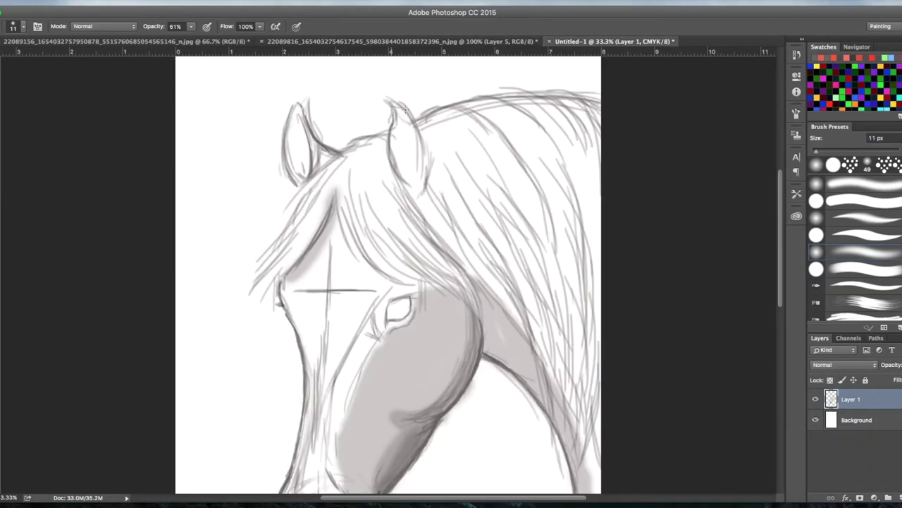
{"action": "mouse_move", "coordinate": [390, 103]}
{"action": "left_mouse_down"}
{"action": "mouse_move", "coordinate": [392, 131]}
{"action": "mouse_move", "coordinate": [413, 112]}
{"action": "mouse_move", "coordinate": [426, 177]}
{"action": "left_mouse_up"}
{"action": "mouse_move", "coordinate": [390, 141]}
{"action": "left_mouse_down"}
{"action": "mouse_move", "coordinate": [409, 189]}
{"action": "mouse_move", "coordinate": [413, 187]}
{"action": "left_mouse_up"}
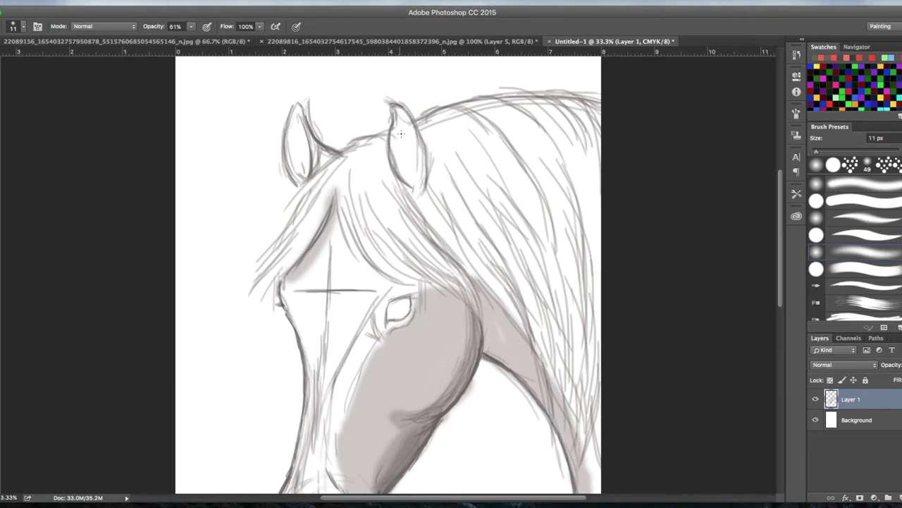
- Check the ears in the reference photo, add inner contour lines to both ears and darken the head outline around their bases
{"action": "left_click", "coordinate": [483, 42]}
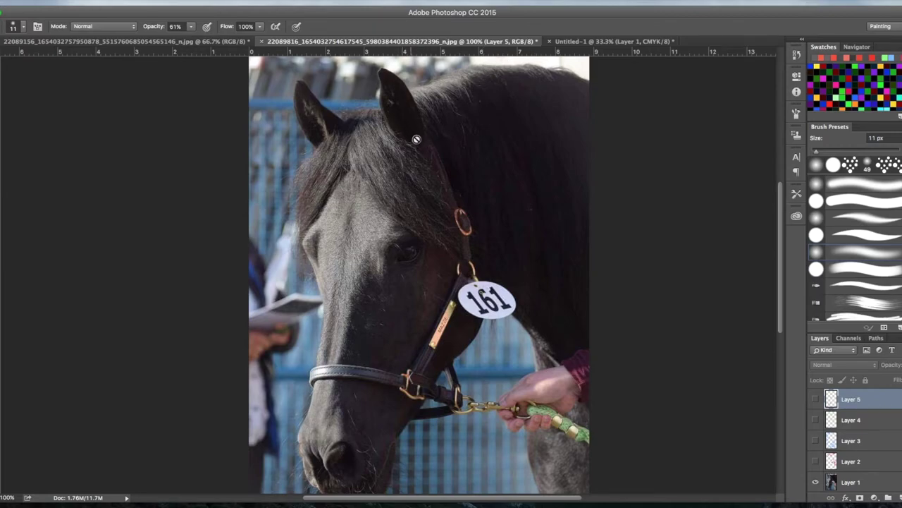
{"action": "left_click", "coordinate": [592, 42]}
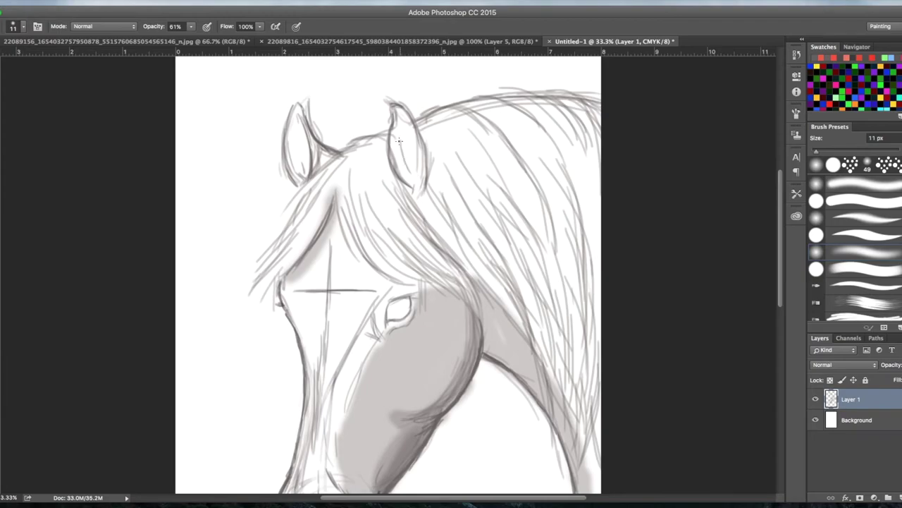
{"action": "mouse_move", "coordinate": [399, 127]}
{"action": "left_mouse_down"}
{"action": "mouse_move", "coordinate": [409, 172]}
{"action": "mouse_move", "coordinate": [404, 152]}
{"action": "left_mouse_up"}
{"action": "left_click_drag", "start_coordinate": [293, 129], "coordinate": [300, 169]}
{"action": "left_click_drag", "start_coordinate": [398, 179], "coordinate": [426, 230]}
{"action": "mouse_move", "coordinate": [274, 226]}
{"action": "left_mouse_down"}
{"action": "mouse_move", "coordinate": [325, 167]}
{"action": "mouse_move", "coordinate": [296, 188]}
{"action": "mouse_move", "coordinate": [349, 146]}
{"action": "mouse_move", "coordinate": [370, 142]}
{"action": "mouse_move", "coordinate": [353, 137]}
{"action": "mouse_move", "coordinate": [380, 131]}
{"action": "left_mouse_up"}
- Draw hair strokes along the far-side lock of the forelock, from the poll down past the far eye
{"action": "left_click_drag", "start_coordinate": [306, 193], "coordinate": [266, 257]}
{"action": "mouse_move", "coordinate": [289, 214]}
{"action": "left_mouse_down"}
{"action": "mouse_move", "coordinate": [262, 261]}
{"action": "mouse_move", "coordinate": [261, 300]}
{"action": "left_mouse_up"}
{"action": "left_click_drag", "start_coordinate": [291, 253], "coordinate": [258, 314]}
{"action": "mouse_move", "coordinate": [273, 277]}
{"action": "left_mouse_down"}
{"action": "mouse_move", "coordinate": [259, 314]}
{"action": "mouse_move", "coordinate": [323, 210]}
{"action": "mouse_move", "coordinate": [286, 262]}
{"action": "left_mouse_up"}
{"action": "left_click_drag", "start_coordinate": [319, 220], "coordinate": [303, 241]}
{"action": "left_click_drag", "start_coordinate": [330, 197], "coordinate": [290, 262]}
{"action": "left_click_drag", "start_coordinate": [334, 193], "coordinate": [282, 270]}
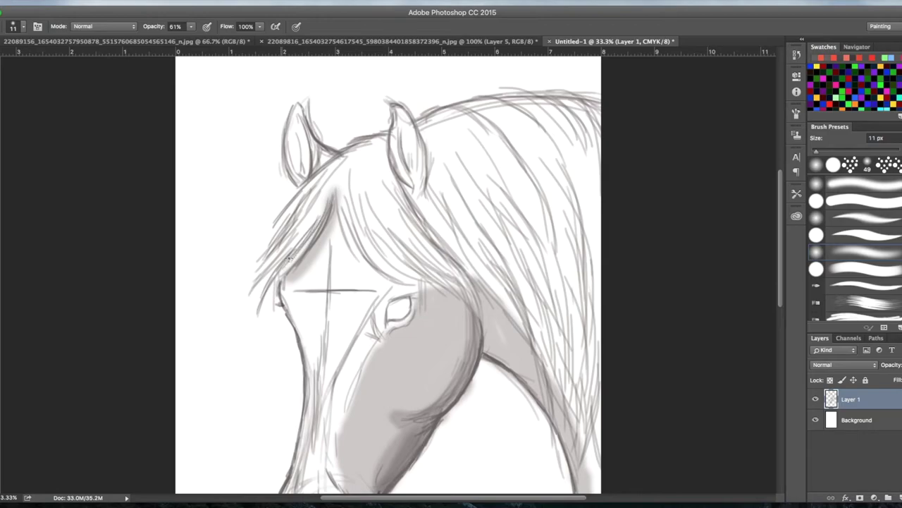
{"action": "left_click_drag", "start_coordinate": [309, 242], "coordinate": [275, 279]}
{"action": "left_click_drag", "start_coordinate": [317, 205], "coordinate": [268, 271]}
{"action": "mouse_move", "coordinate": [300, 238]}
{"action": "left_mouse_down"}
{"action": "mouse_move", "coordinate": [260, 279]}
{"action": "mouse_move", "coordinate": [249, 308]}
{"action": "left_mouse_up"}
- Add long curved hair strokes to the near-side lock of the forelock, sweeping above the eye to the cheek
{"action": "left_click_drag", "start_coordinate": [336, 183], "coordinate": [350, 239]}
{"action": "mouse_move", "coordinate": [337, 181]}
{"action": "left_mouse_down"}
{"action": "mouse_move", "coordinate": [323, 207]}
{"action": "mouse_move", "coordinate": [351, 227]}
{"action": "mouse_move", "coordinate": [367, 257]}
{"action": "left_mouse_up"}
{"action": "mouse_move", "coordinate": [340, 199]}
{"action": "left_mouse_down"}
{"action": "mouse_move", "coordinate": [356, 240]}
{"action": "mouse_move", "coordinate": [385, 268]}
{"action": "left_mouse_up"}
{"action": "left_click_drag", "start_coordinate": [368, 232], "coordinate": [427, 279]}
{"action": "left_click_drag", "start_coordinate": [392, 235], "coordinate": [416, 261]}
{"action": "left_click_drag", "start_coordinate": [388, 190], "coordinate": [437, 254]}
{"action": "mouse_move", "coordinate": [417, 224]}
{"action": "left_mouse_down"}
{"action": "mouse_move", "coordinate": [457, 266]}
{"action": "mouse_move", "coordinate": [473, 308]}
{"action": "left_mouse_up"}
- Fill the far-side lock of the forelock with denser hair strokes along its inner edge
{"action": "scroll", "coordinate": [405, 200], "scroll_direction": "down", "scroll_amount": 5}
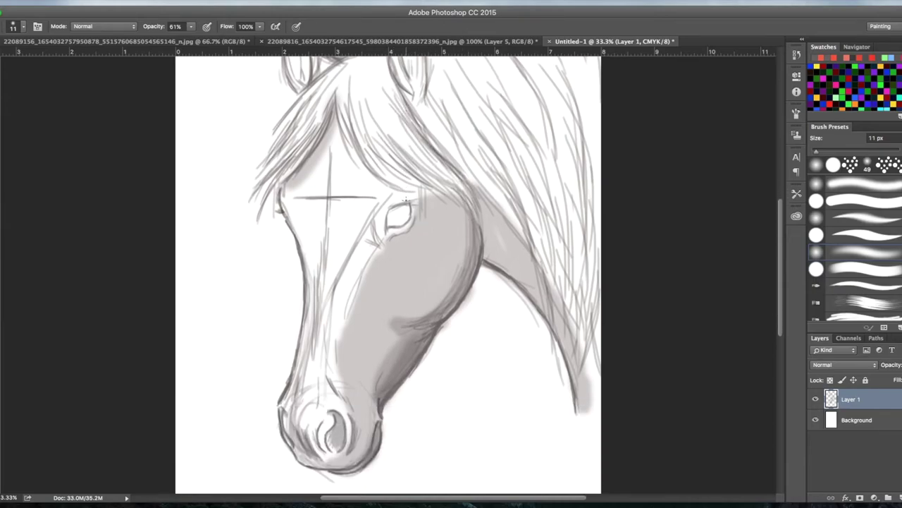
{"action": "left_click_drag", "start_coordinate": [295, 168], "coordinate": [279, 184]}
{"action": "left_click_drag", "start_coordinate": [312, 143], "coordinate": [275, 187]}
{"action": "left_click_drag", "start_coordinate": [326, 89], "coordinate": [285, 159]}
{"action": "mouse_move", "coordinate": [319, 120]}
{"action": "left_mouse_down"}
{"action": "mouse_move", "coordinate": [267, 186]}
{"action": "mouse_move", "coordinate": [272, 168]}
{"action": "left_mouse_up"}
{"action": "mouse_move", "coordinate": [317, 99]}
{"action": "left_mouse_down"}
{"action": "mouse_move", "coordinate": [310, 129]}
{"action": "mouse_move", "coordinate": [335, 87]}
{"action": "mouse_move", "coordinate": [292, 164]}
{"action": "left_mouse_up"}
{"action": "left_click_drag", "start_coordinate": [318, 129], "coordinate": [291, 166]}
{"action": "mouse_move", "coordinate": [316, 112]}
{"action": "left_mouse_down"}
{"action": "mouse_move", "coordinate": [279, 161]}
{"action": "mouse_move", "coordinate": [291, 161]}
{"action": "left_mouse_up"}
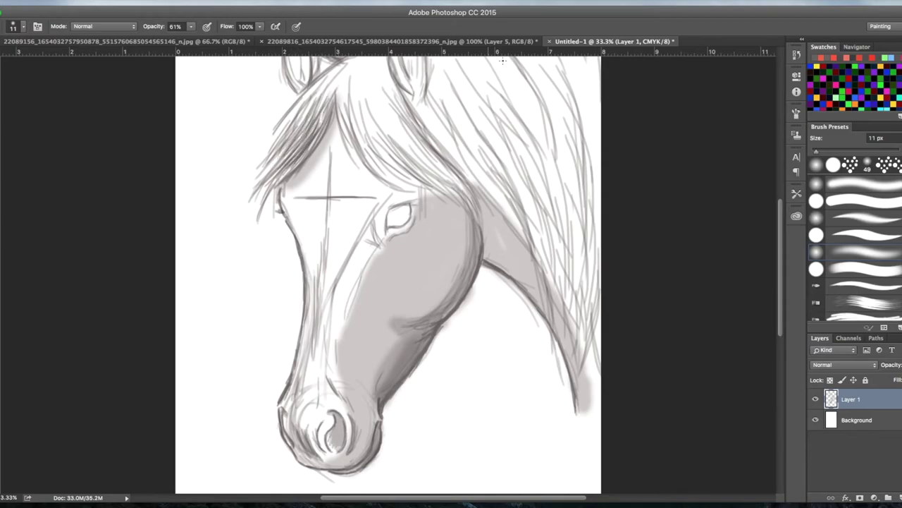
- Check the forelock in the reference photo, raise the brush opacity to 89% and darken the far-side lock down to loose hair tips
{"action": "left_click", "coordinate": [423, 41]}
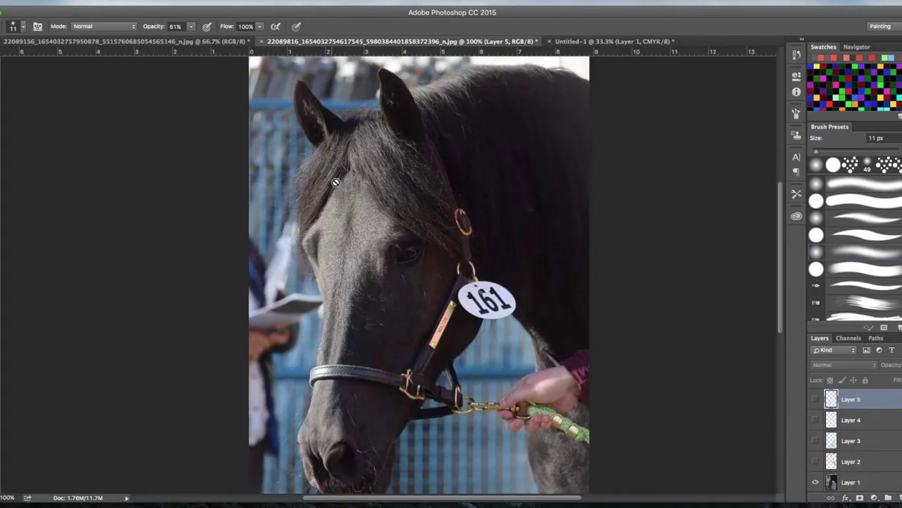
{"action": "left_click", "coordinate": [567, 41]}
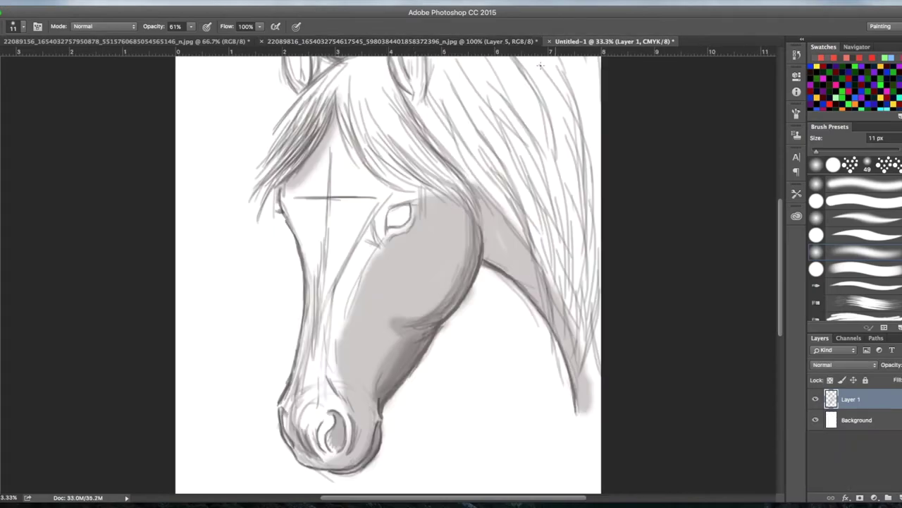
{"action": "left_click_drag", "start_coordinate": [190, 26], "coordinate": [207, 41]}
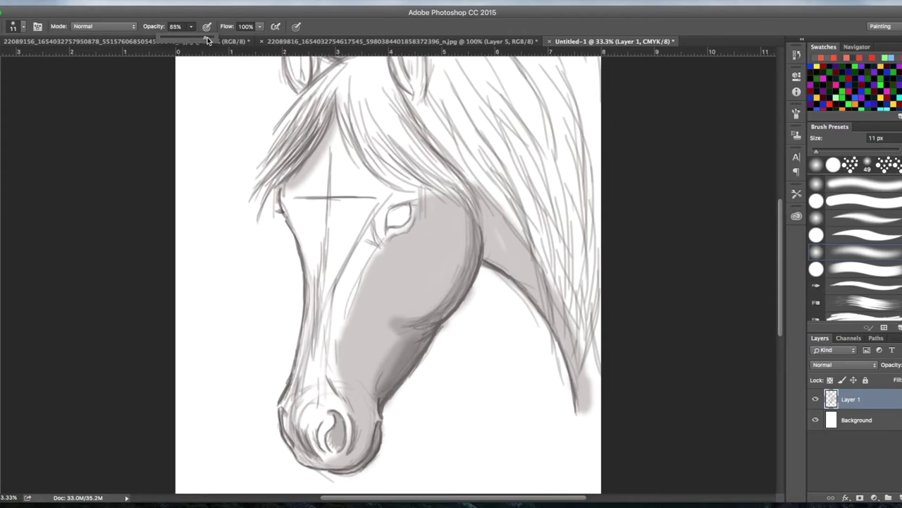
{"action": "left_click_drag", "start_coordinate": [312, 147], "coordinate": [281, 177]}
{"action": "left_click_drag", "start_coordinate": [326, 109], "coordinate": [313, 144]}
{"action": "left_click_drag", "start_coordinate": [332, 112], "coordinate": [311, 146]}
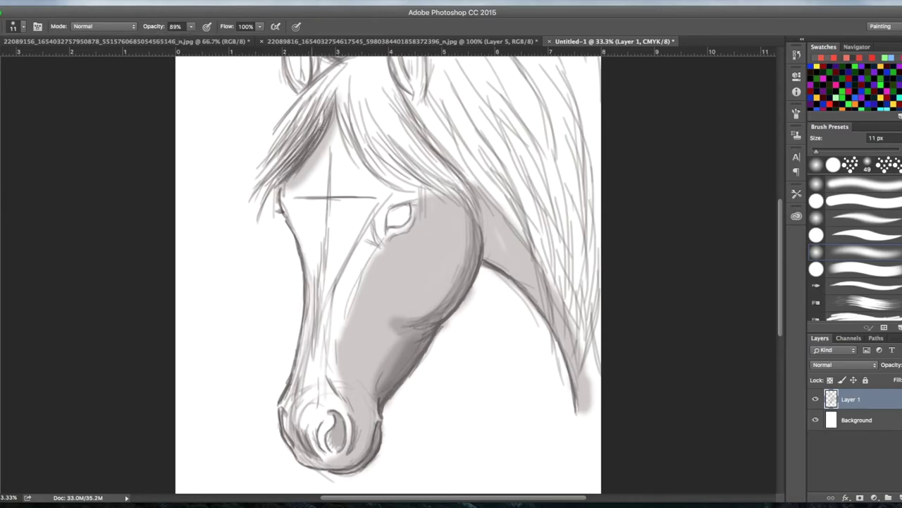
{"action": "left_click_drag", "start_coordinate": [338, 88], "coordinate": [325, 124]}
{"action": "left_click_drag", "start_coordinate": [341, 83], "coordinate": [263, 196]}
{"action": "left_click_drag", "start_coordinate": [290, 168], "coordinate": [251, 233]}
{"action": "left_click_drag", "start_coordinate": [265, 192], "coordinate": [249, 249]}
{"action": "mouse_move", "coordinate": [266, 194]}
{"action": "left_mouse_down"}
{"action": "mouse_move", "coordinate": [258, 227]}
{"action": "mouse_move", "coordinate": [248, 215]}
{"action": "mouse_move", "coordinate": [260, 234]}
{"action": "left_mouse_up"}
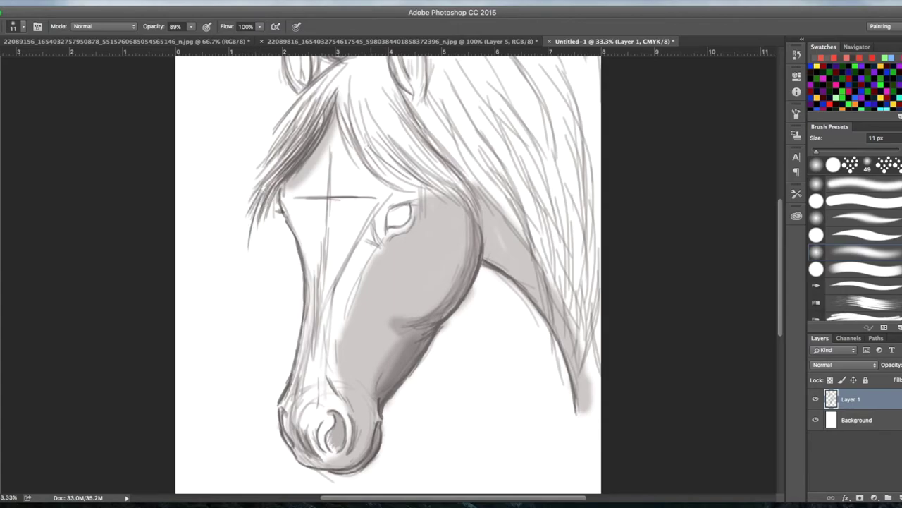
- Darken the lower and rear edges of the near-side forelock where it sweeps over the eye to the cheek
{"action": "mouse_move", "coordinate": [317, 120]}
{"action": "left_mouse_down"}
{"action": "mouse_move", "coordinate": [304, 146]}
{"action": "mouse_move", "coordinate": [316, 134]}
{"action": "left_mouse_up"}
{"action": "mouse_move", "coordinate": [334, 105]}
{"action": "left_mouse_down"}
{"action": "mouse_move", "coordinate": [343, 144]}
{"action": "mouse_move", "coordinate": [380, 174]}
{"action": "left_mouse_up"}
{"action": "mouse_move", "coordinate": [370, 154]}
{"action": "left_mouse_down"}
{"action": "mouse_move", "coordinate": [399, 184]}
{"action": "mouse_move", "coordinate": [434, 192]}
{"action": "mouse_move", "coordinate": [456, 213]}
{"action": "left_mouse_up"}
{"action": "left_click_drag", "start_coordinate": [455, 192], "coordinate": [478, 223]}
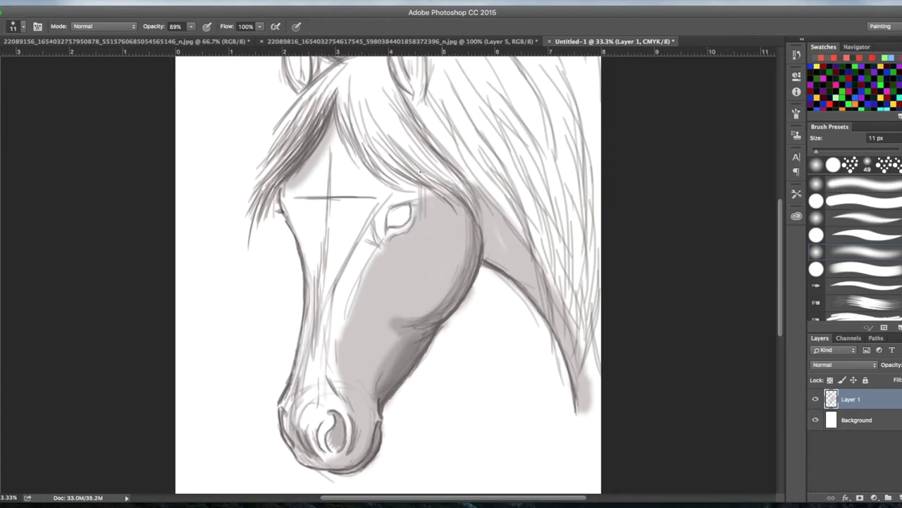
{"action": "left_click_drag", "start_coordinate": [409, 163], "coordinate": [481, 224]}
{"action": "left_click_drag", "start_coordinate": [427, 149], "coordinate": [474, 200]}
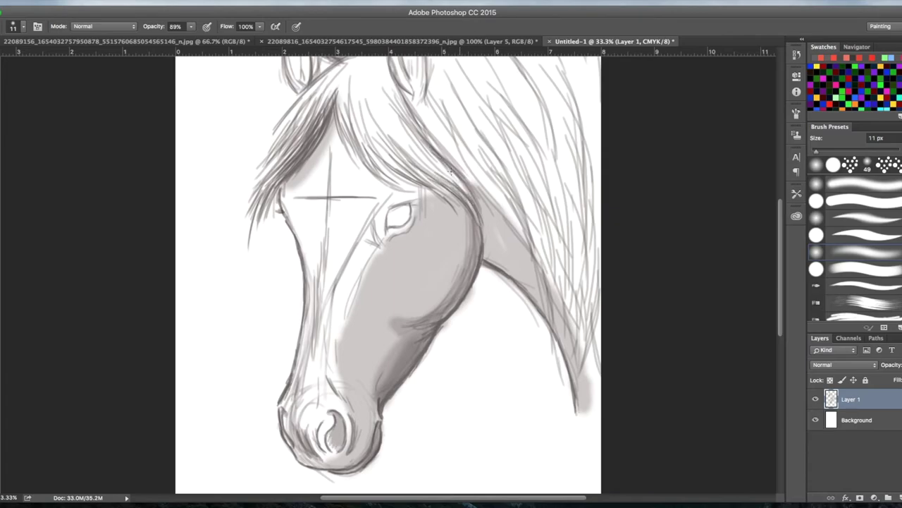
{"action": "mouse_move", "coordinate": [452, 162]}
{"action": "left_mouse_down"}
{"action": "mouse_move", "coordinate": [483, 205]}
{"action": "mouse_move", "coordinate": [415, 107]}
{"action": "left_mouse_up"}
{"action": "mouse_move", "coordinate": [429, 144]}
{"action": "left_mouse_down"}
{"action": "mouse_move", "coordinate": [417, 121]}
{"action": "mouse_move", "coordinate": [471, 180]}
{"action": "left_mouse_up"}
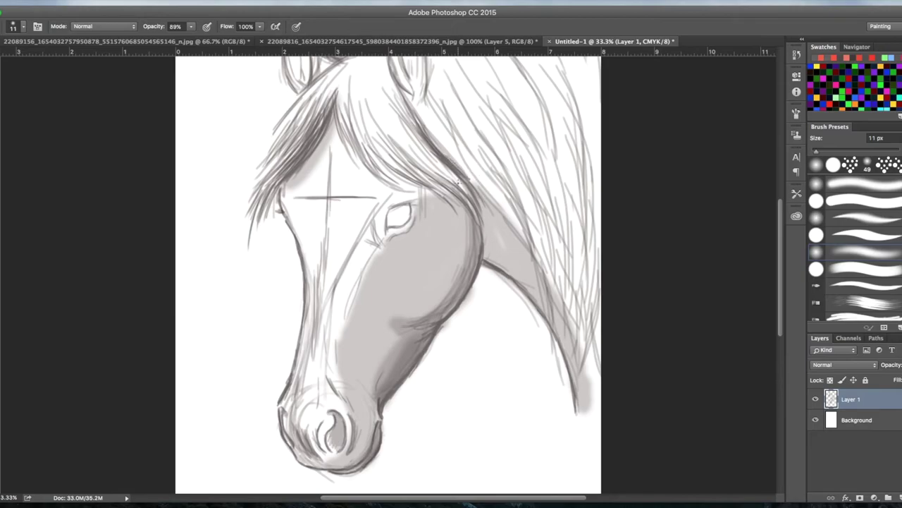
- Compare the forelock with the reference photo and add darker inner strokes to the near-side lock below the near ear
{"action": "scroll", "coordinate": [459, 180], "scroll_direction": "up", "scroll_amount": 3}
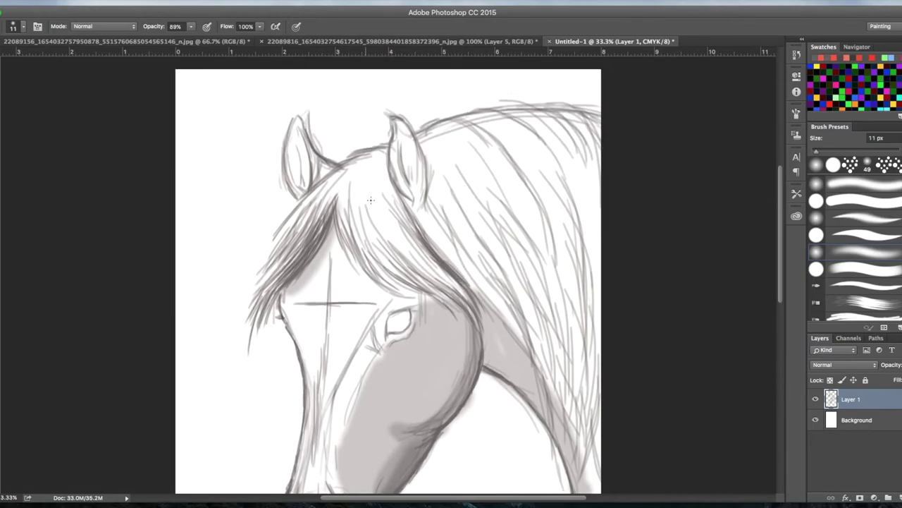
{"action": "left_click", "coordinate": [416, 41]}
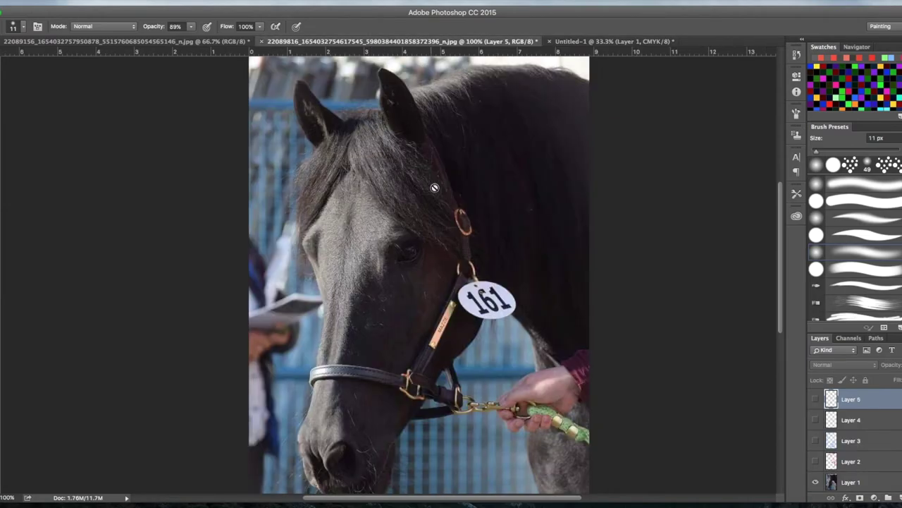
{"action": "left_click", "coordinate": [610, 41]}
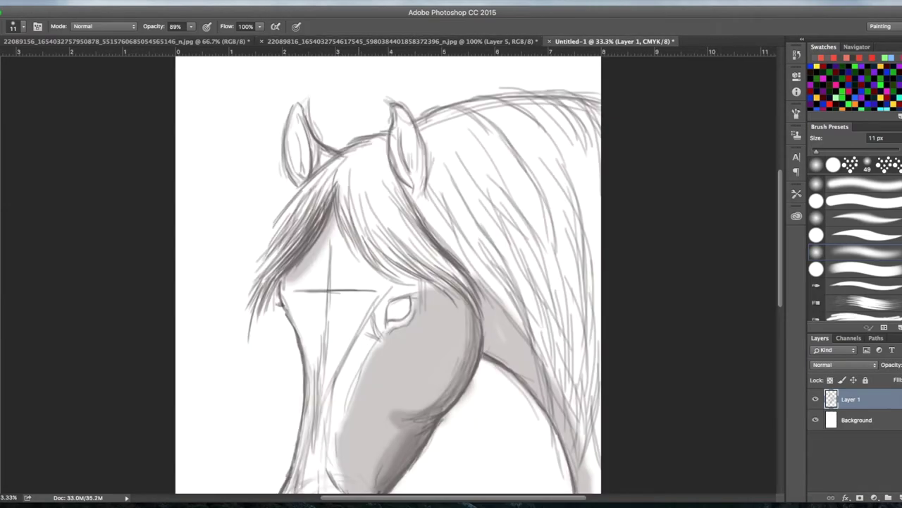
{"action": "left_click_drag", "start_coordinate": [366, 154], "coordinate": [401, 217]}
{"action": "left_click_drag", "start_coordinate": [374, 182], "coordinate": [449, 265]}
{"action": "mouse_move", "coordinate": [366, 161]}
{"action": "left_mouse_down"}
{"action": "mouse_move", "coordinate": [371, 184]}
{"action": "mouse_move", "coordinate": [342, 172]}
{"action": "mouse_move", "coordinate": [346, 157]}
{"action": "mouse_move", "coordinate": [348, 221]}
{"action": "left_mouse_up"}
{"action": "mouse_move", "coordinate": [346, 179]}
{"action": "left_mouse_down"}
{"action": "mouse_move", "coordinate": [379, 249]}
{"action": "mouse_move", "coordinate": [349, 222]}
{"action": "mouse_move", "coordinate": [350, 238]}
{"action": "mouse_move", "coordinate": [364, 237]}
{"action": "mouse_move", "coordinate": [392, 277]}
{"action": "left_mouse_up"}
{"action": "left_click_drag", "start_coordinate": [377, 266], "coordinate": [409, 283]}
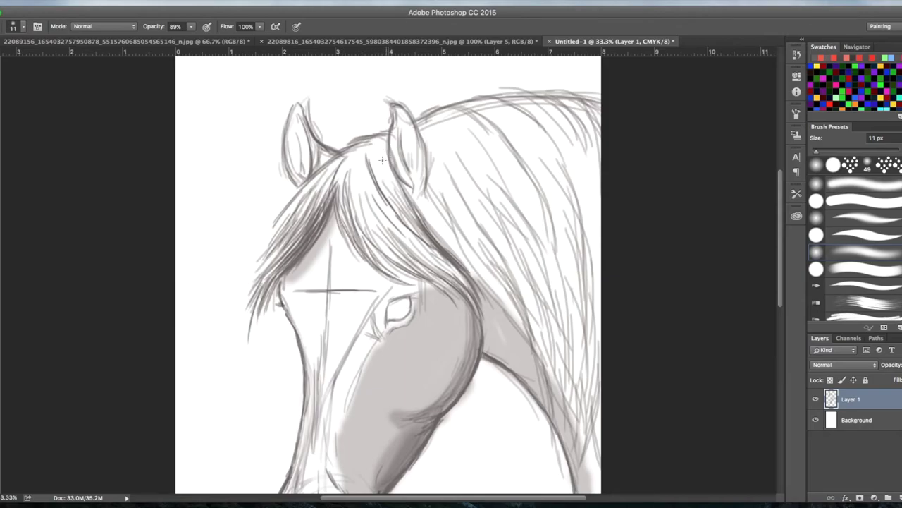
{"action": "mouse_move", "coordinate": [380, 155]}
{"action": "left_mouse_down"}
{"action": "mouse_move", "coordinate": [399, 191]}
{"action": "mouse_move", "coordinate": [394, 182]}
{"action": "left_mouse_up"}
- Thicken the outer edge of the far-side lock and add more strand lines through the near-side lock of the forelock
{"action": "left_click_drag", "start_coordinate": [336, 164], "coordinate": [317, 208]}
{"action": "left_click_drag", "start_coordinate": [280, 232], "coordinate": [254, 269]}
{"action": "mouse_move", "coordinate": [300, 210]}
{"action": "left_mouse_down"}
{"action": "mouse_move", "coordinate": [251, 285]}
{"action": "mouse_move", "coordinate": [302, 208]}
{"action": "mouse_move", "coordinate": [276, 245]}
{"action": "left_mouse_up"}
{"action": "mouse_move", "coordinate": [320, 199]}
{"action": "left_mouse_down"}
{"action": "mouse_move", "coordinate": [279, 250]}
{"action": "mouse_move", "coordinate": [324, 180]}
{"action": "mouse_move", "coordinate": [314, 212]}
{"action": "mouse_move", "coordinate": [255, 274]}
{"action": "left_mouse_up"}
{"action": "left_click_drag", "start_coordinate": [324, 176], "coordinate": [287, 215]}
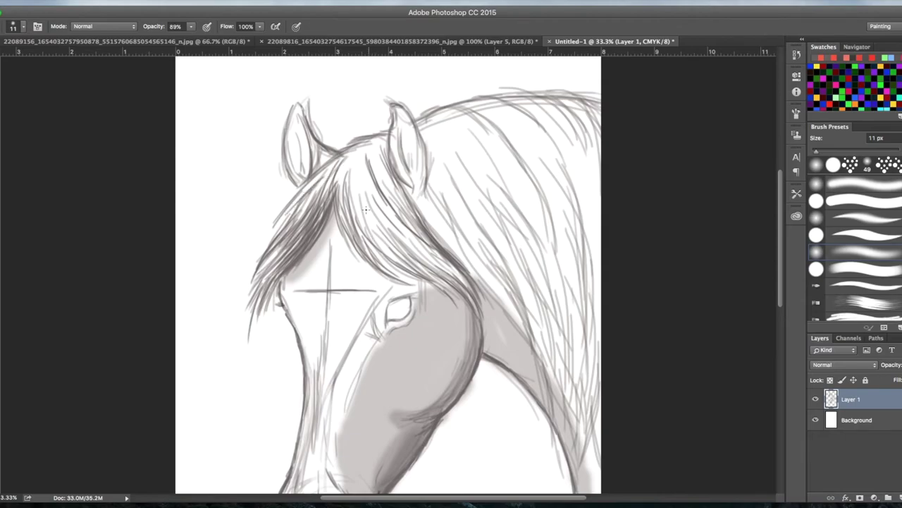
{"action": "left_click_drag", "start_coordinate": [344, 213], "coordinate": [365, 256]}
{"action": "mouse_move", "coordinate": [343, 222]}
{"action": "left_mouse_down"}
{"action": "mouse_move", "coordinate": [360, 248]}
{"action": "mouse_move", "coordinate": [411, 261]}
{"action": "left_mouse_up"}
{"action": "mouse_move", "coordinate": [374, 227]}
{"action": "left_mouse_down"}
{"action": "mouse_move", "coordinate": [419, 267]}
{"action": "mouse_move", "coordinate": [429, 272]}
{"action": "mouse_move", "coordinate": [414, 260]}
{"action": "mouse_move", "coordinate": [472, 293]}
{"action": "left_mouse_up"}
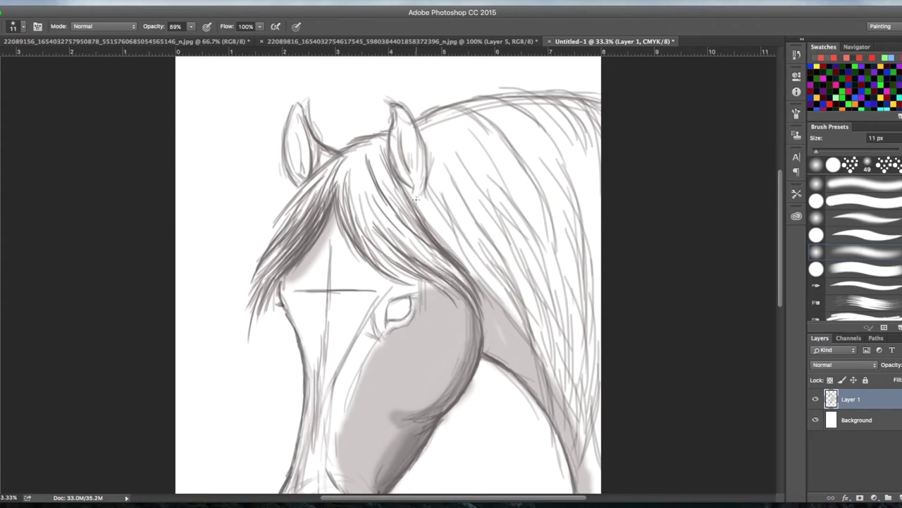
- Darken the back edge of the near ear and continue the line from its base down behind the forelock
{"action": "left_click_drag", "start_coordinate": [424, 199], "coordinate": [442, 230]}
{"action": "left_click_drag", "start_coordinate": [423, 171], "coordinate": [432, 212]}
{"action": "mouse_move", "coordinate": [425, 140]}
{"action": "left_mouse_down"}
{"action": "mouse_move", "coordinate": [419, 178]}
{"action": "mouse_move", "coordinate": [432, 196]}
{"action": "left_mouse_up"}
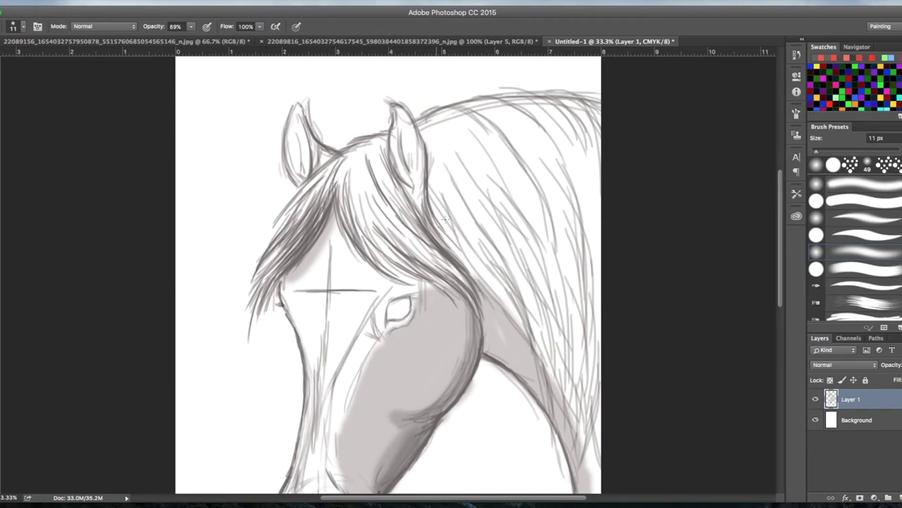
- Add darker hair strokes along the front edge of the mane, from behind the cheek down the neck
{"action": "mouse_move", "coordinate": [453, 249]}
{"action": "left_mouse_down"}
{"action": "mouse_move", "coordinate": [481, 277]}
{"action": "mouse_move", "coordinate": [492, 250]}
{"action": "mouse_move", "coordinate": [509, 317]}
{"action": "left_mouse_up"}
{"action": "left_click_drag", "start_coordinate": [489, 272], "coordinate": [516, 322]}
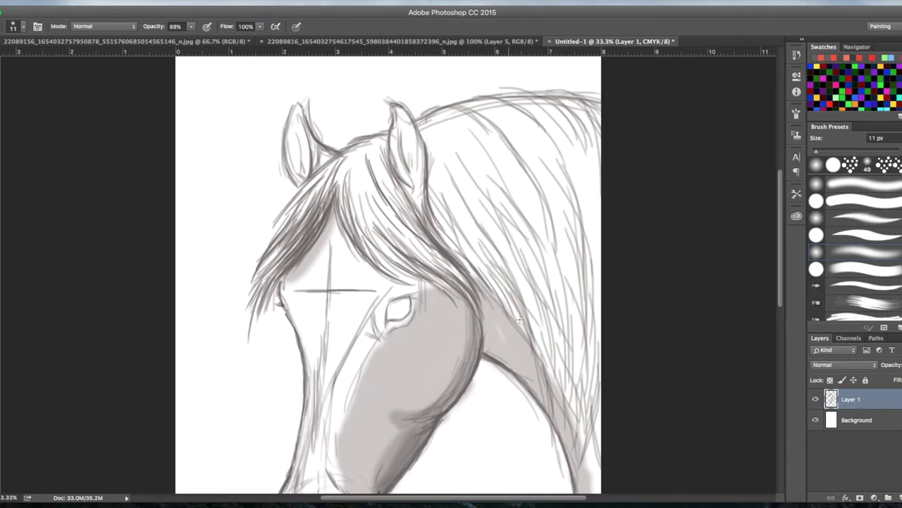
{"action": "left_click_drag", "start_coordinate": [508, 283], "coordinate": [532, 347]}
{"action": "left_click_drag", "start_coordinate": [523, 306], "coordinate": [550, 376]}
{"action": "left_click_drag", "start_coordinate": [543, 343], "coordinate": [557, 395]}
{"action": "left_click_drag", "start_coordinate": [481, 236], "coordinate": [533, 306]}
{"action": "mouse_move", "coordinate": [497, 248]}
{"action": "left_mouse_down"}
{"action": "mouse_move", "coordinate": [533, 315]}
{"action": "mouse_move", "coordinate": [523, 304]}
{"action": "left_mouse_up"}
{"action": "left_click_drag", "start_coordinate": [472, 229], "coordinate": [543, 340]}
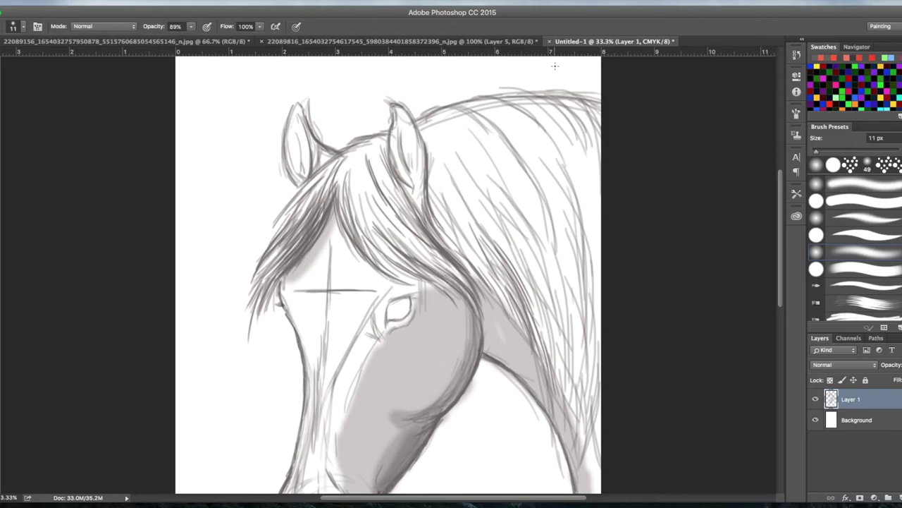
- Check the mane in the reference photo, keep the current foreground colour and enlarge the soft brush to 169 px
{"action": "left_click", "coordinate": [518, 42]}
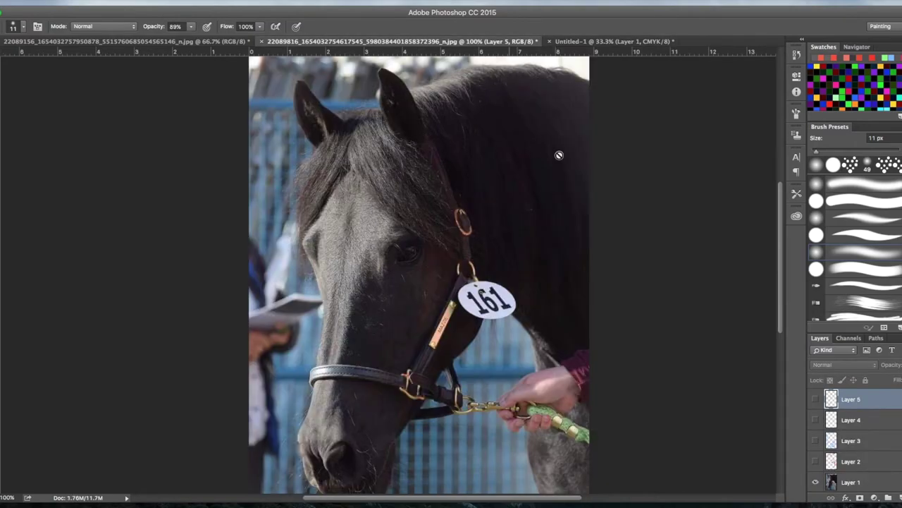
{"action": "left_click", "coordinate": [607, 41]}
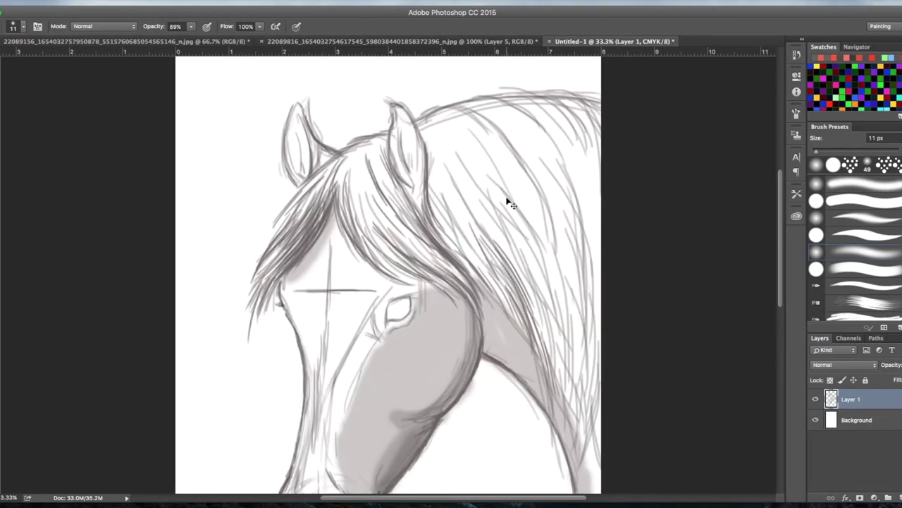
{"action": "key", "text": "ctrl+minus"}
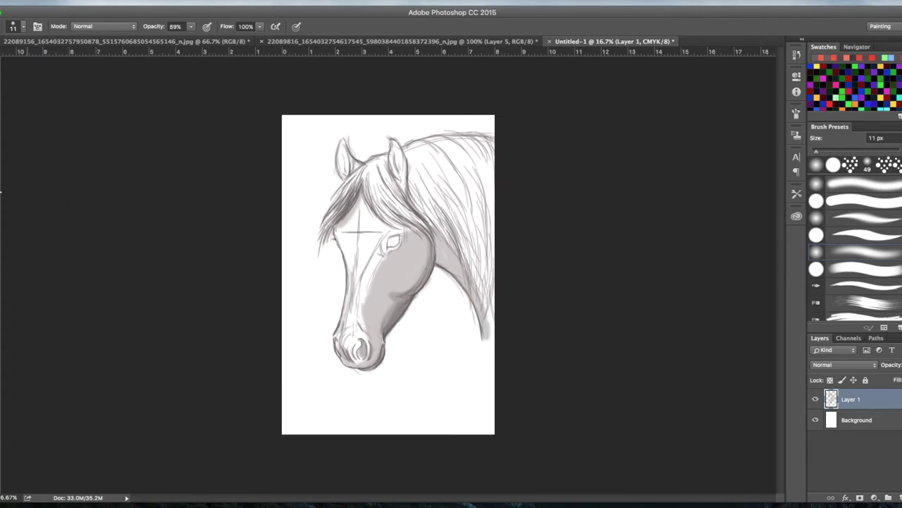
{"action": "left_click", "coordinate": [2, 388]}
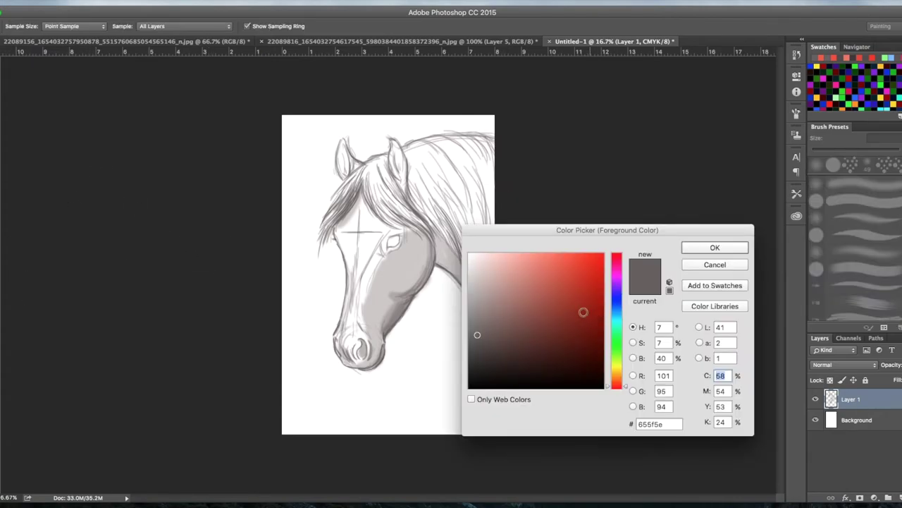
{"action": "left_click", "coordinate": [715, 248]}
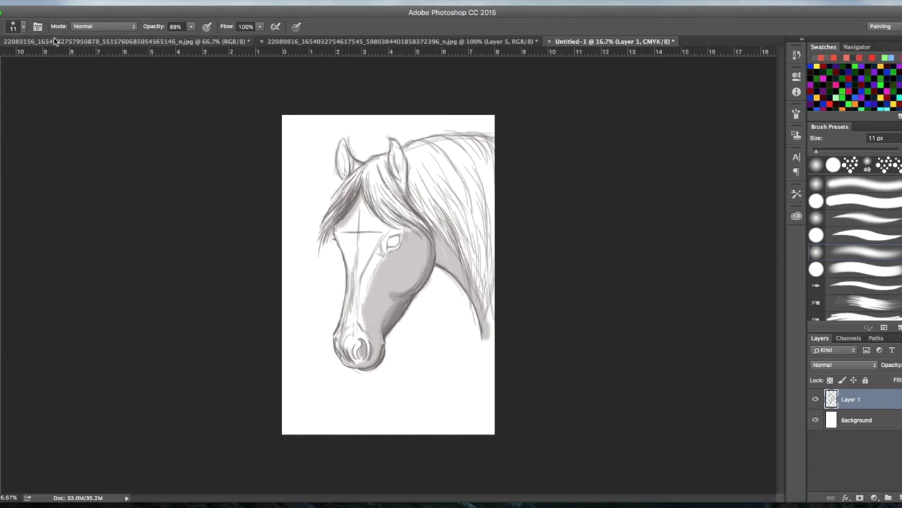
{"action": "left_click", "coordinate": [18, 30]}
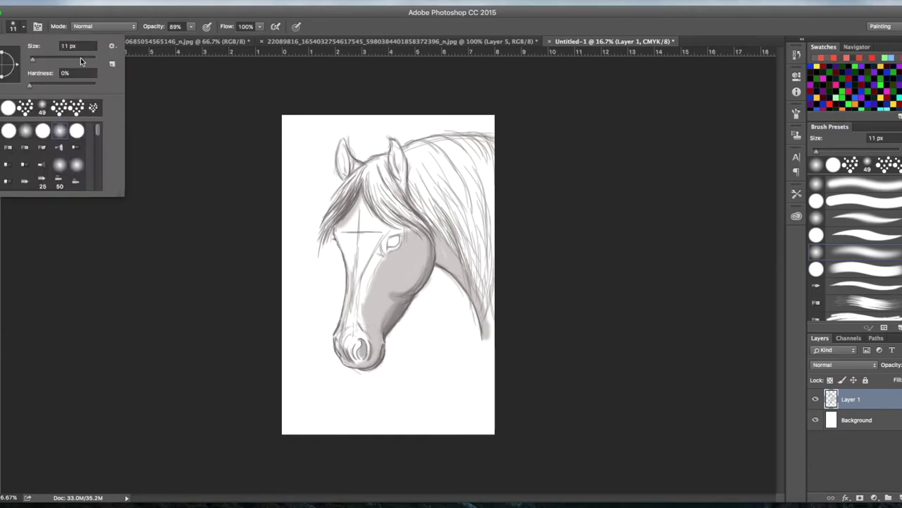
{"action": "left_click", "coordinate": [73, 59]}
{"action": "left_click", "coordinate": [423, 189]}
{"action": "left_click_drag", "start_coordinate": [423, 185], "coordinate": [458, 225]}
{"action": "key", "text": "super+z"}
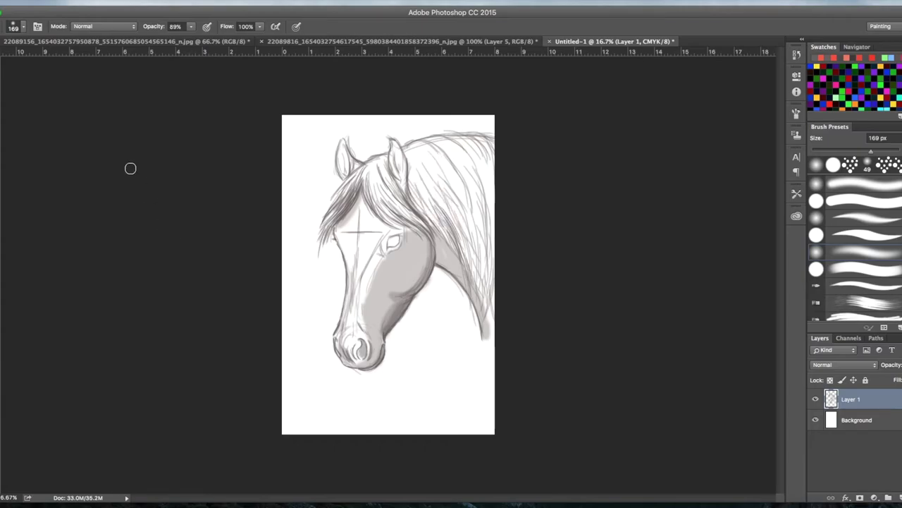
- Set the brush opacity to 34% and shade the mane from behind the near ear down the neck to the canvas edge
{"action": "left_click", "coordinate": [191, 26]}
{"action": "left_click", "coordinate": [164, 38]}
{"action": "left_click", "coordinate": [417, 192]}
{"action": "mouse_move", "coordinate": [419, 189]}
{"action": "left_mouse_down"}
{"action": "mouse_move", "coordinate": [462, 240]}
{"action": "mouse_move", "coordinate": [449, 179]}
{"action": "mouse_move", "coordinate": [494, 264]}
{"action": "mouse_move", "coordinate": [497, 252]}
{"action": "mouse_move", "coordinate": [483, 257]}
{"action": "mouse_move", "coordinate": [441, 219]}
{"action": "mouse_move", "coordinate": [449, 259]}
{"action": "mouse_move", "coordinate": [473, 263]}
{"action": "mouse_move", "coordinate": [493, 283]}
{"action": "mouse_move", "coordinate": [496, 337]}
{"action": "left_mouse_up"}
{"action": "mouse_move", "coordinate": [478, 193]}
{"action": "left_mouse_down"}
{"action": "mouse_move", "coordinate": [497, 195]}
{"action": "mouse_move", "coordinate": [465, 184]}
{"action": "mouse_move", "coordinate": [415, 190]}
{"action": "left_mouse_up"}
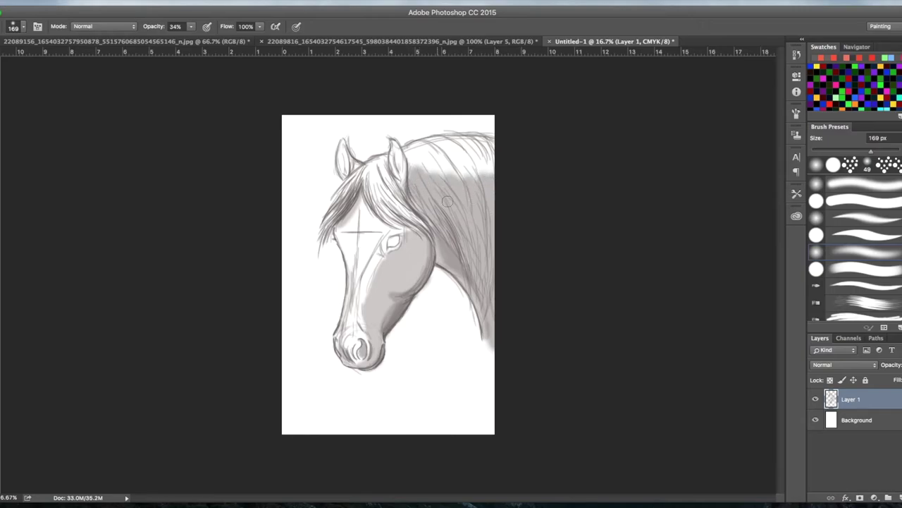
{"action": "mouse_move", "coordinate": [470, 176]}
{"action": "left_mouse_down"}
{"action": "mouse_move", "coordinate": [485, 166]}
{"action": "mouse_move", "coordinate": [496, 187]}
{"action": "left_mouse_up"}
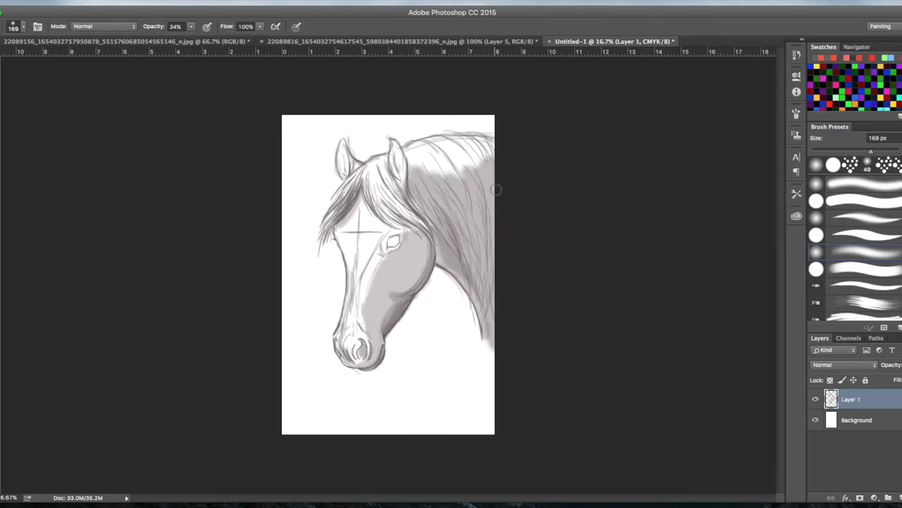
- Lower the brush opacity to 10% and add light shading to the upper mane and across its middle
{"action": "left_click", "coordinate": [190, 26]}
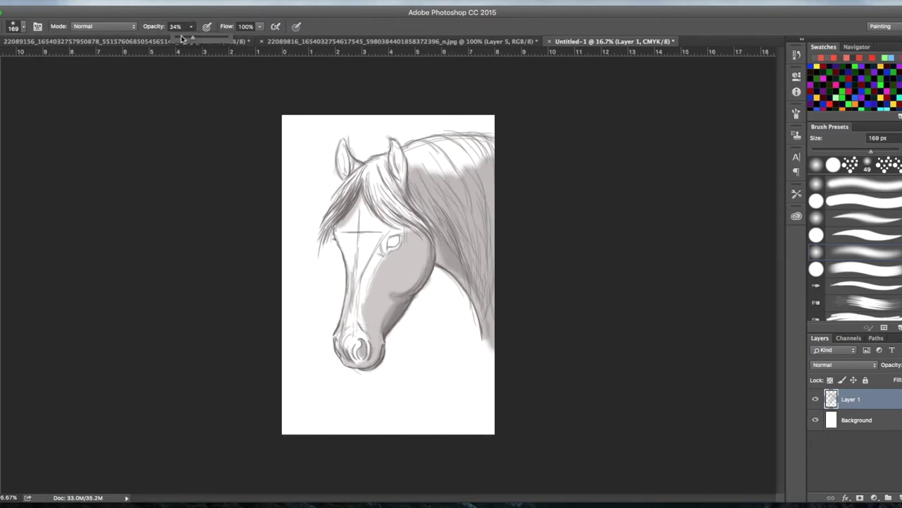
{"action": "left_click_drag", "start_coordinate": [183, 40], "coordinate": [181, 40]}
{"action": "mouse_move", "coordinate": [414, 159]}
{"action": "left_mouse_down"}
{"action": "mouse_move", "coordinate": [445, 175]}
{"action": "mouse_move", "coordinate": [457, 167]}
{"action": "mouse_move", "coordinate": [456, 149]}
{"action": "mouse_move", "coordinate": [475, 159]}
{"action": "mouse_move", "coordinate": [484, 151]}
{"action": "mouse_move", "coordinate": [501, 177]}
{"action": "left_mouse_up"}
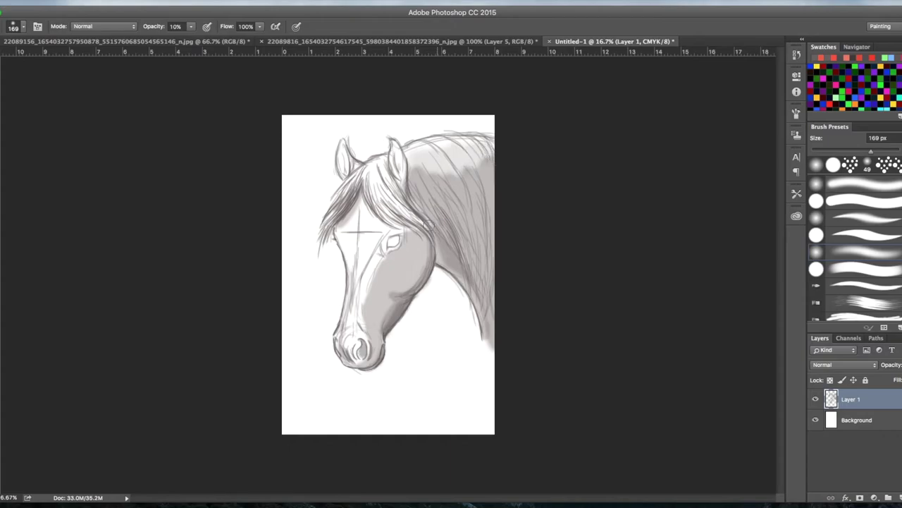
{"action": "mouse_move", "coordinate": [450, 217]}
{"action": "left_mouse_down"}
{"action": "mouse_move", "coordinate": [482, 233]}
{"action": "mouse_move", "coordinate": [491, 257]}
{"action": "mouse_move", "coordinate": [459, 210]}
{"action": "mouse_move", "coordinate": [492, 227]}
{"action": "mouse_move", "coordinate": [493, 198]}
{"action": "mouse_move", "coordinate": [492, 220]}
{"action": "left_mouse_up"}
- Lightly shade both locks of the forelock, the lower jaw and the cheek with the 10% brush
{"action": "mouse_move", "coordinate": [383, 179]}
{"action": "left_mouse_down"}
{"action": "mouse_move", "coordinate": [409, 211]}
{"action": "mouse_move", "coordinate": [388, 173]}
{"action": "mouse_move", "coordinate": [332, 222]}
{"action": "mouse_move", "coordinate": [375, 212]}
{"action": "mouse_move", "coordinate": [395, 223]}
{"action": "left_mouse_up"}
{"action": "left_click_drag", "start_coordinate": [359, 187], "coordinate": [321, 245]}
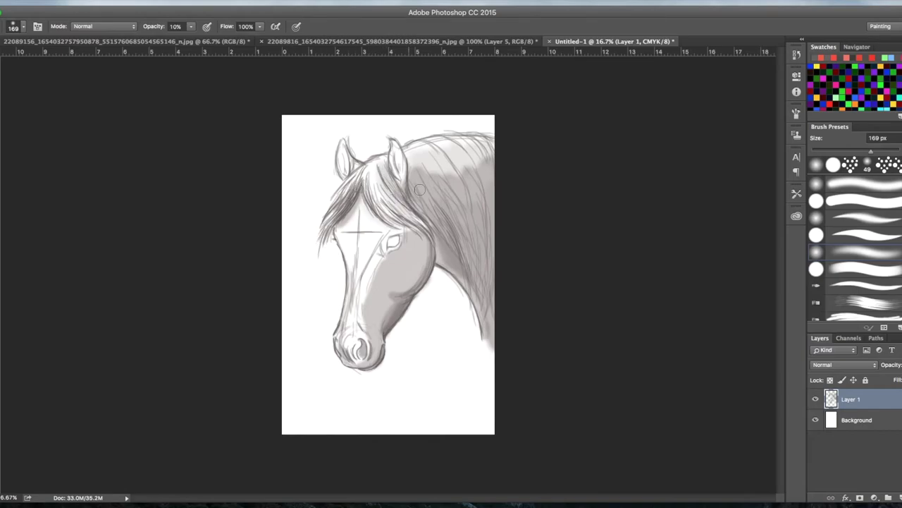
{"action": "mouse_move", "coordinate": [382, 315]}
{"action": "left_mouse_down"}
{"action": "mouse_move", "coordinate": [387, 298]}
{"action": "mouse_move", "coordinate": [379, 329]}
{"action": "left_mouse_up"}
{"action": "left_click_drag", "start_coordinate": [417, 233], "coordinate": [422, 277]}
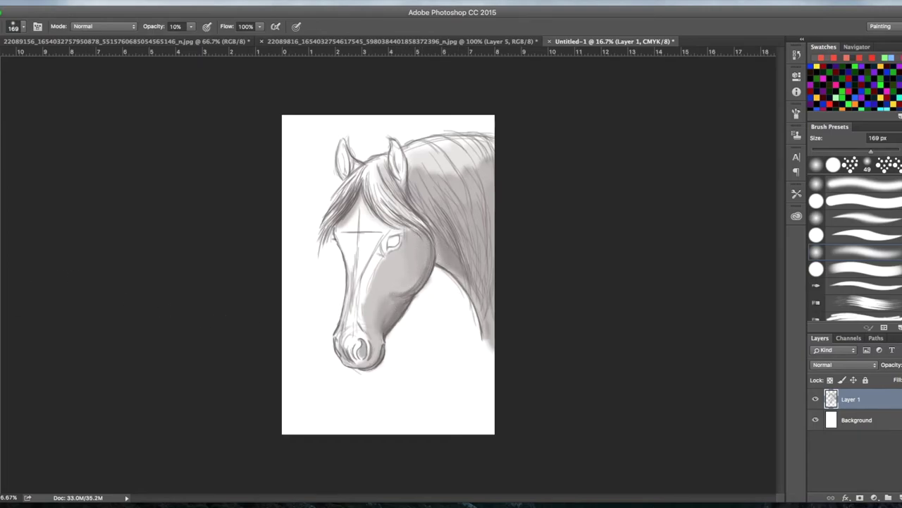
- Set the brush to 14 px at 67% opacity and draw dark hair strands in the mane behind the near ear and cheek
{"action": "left_click", "coordinate": [191, 26]}
{"action": "left_click_drag", "start_coordinate": [224, 40], "coordinate": [222, 41]}
{"action": "left_click", "coordinate": [24, 26]}
{"action": "left_click_drag", "start_coordinate": [57, 56], "coordinate": [32, 61]}
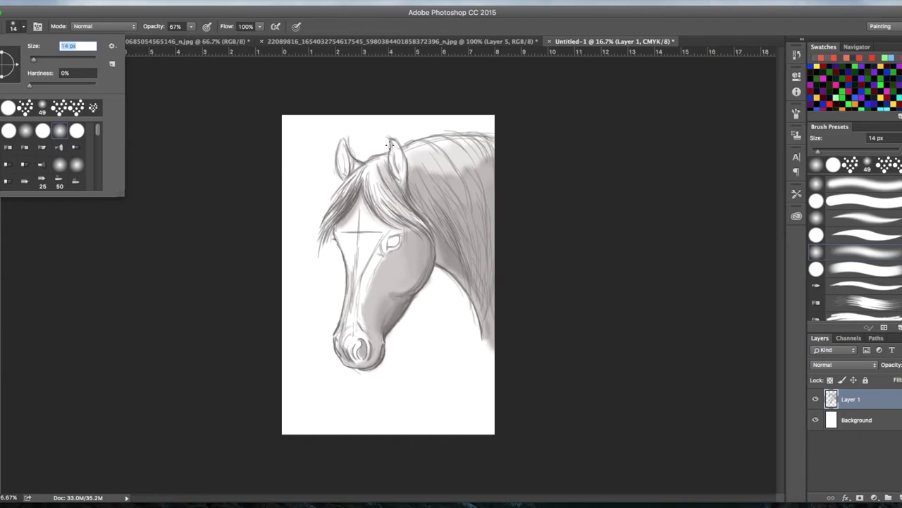
{"action": "left_click", "coordinate": [391, 146]}
{"action": "key", "text": "super+plus"}
{"action": "key", "text": "super+plus"}
{"action": "left_click_drag", "start_coordinate": [393, 148], "coordinate": [362, 226]}
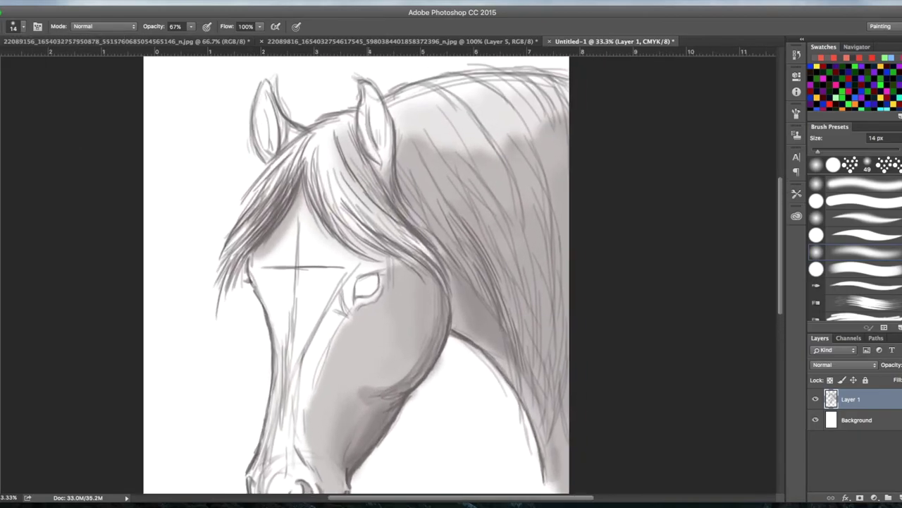
{"action": "scroll", "coordinate": [388, 275], "scroll_direction": "right", "scroll_amount": 2}
{"action": "left_click_drag", "start_coordinate": [345, 174], "coordinate": [397, 248]}
{"action": "left_click_drag", "start_coordinate": [364, 198], "coordinate": [427, 278]}
{"action": "left_click_drag", "start_coordinate": [386, 213], "coordinate": [441, 299]}
{"action": "left_click_drag", "start_coordinate": [368, 165], "coordinate": [417, 233]}
{"action": "left_click_drag", "start_coordinate": [399, 189], "coordinate": [447, 283]}
{"action": "mouse_move", "coordinate": [423, 227]}
{"action": "left_mouse_down"}
{"action": "mouse_move", "coordinate": [470, 341]}
{"action": "mouse_move", "coordinate": [465, 296]}
{"action": "left_mouse_up"}
- Extend dark hair strands through the lower mane, following its fall toward the front of the neck
{"action": "left_click_drag", "start_coordinate": [460, 261], "coordinate": [474, 375]}
{"action": "left_click_drag", "start_coordinate": [453, 297], "coordinate": [468, 403]}
{"action": "left_click_drag", "start_coordinate": [475, 289], "coordinate": [482, 410]}
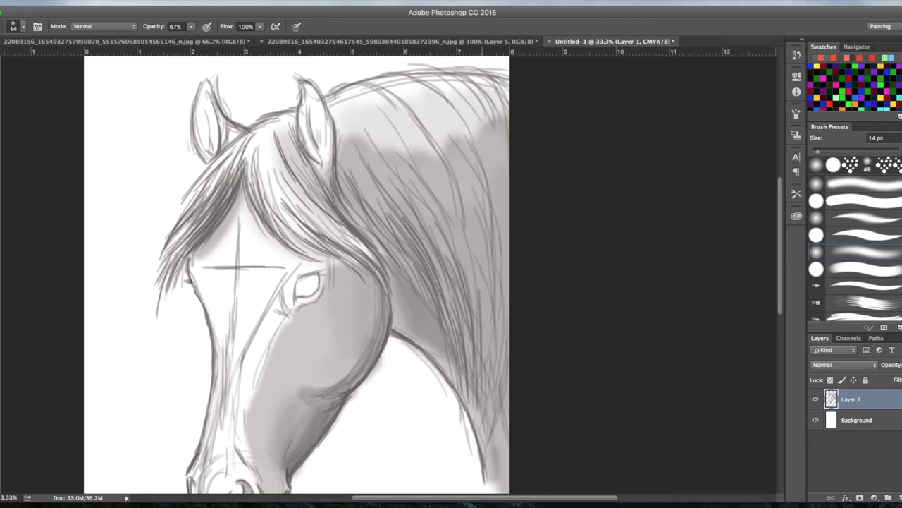
{"action": "left_click_drag", "start_coordinate": [427, 171], "coordinate": [475, 285]}
{"action": "left_click_drag", "start_coordinate": [454, 202], "coordinate": [485, 342]}
{"action": "left_click_drag", "start_coordinate": [477, 251], "coordinate": [487, 365]}
{"action": "left_click_drag", "start_coordinate": [493, 289], "coordinate": [492, 375]}
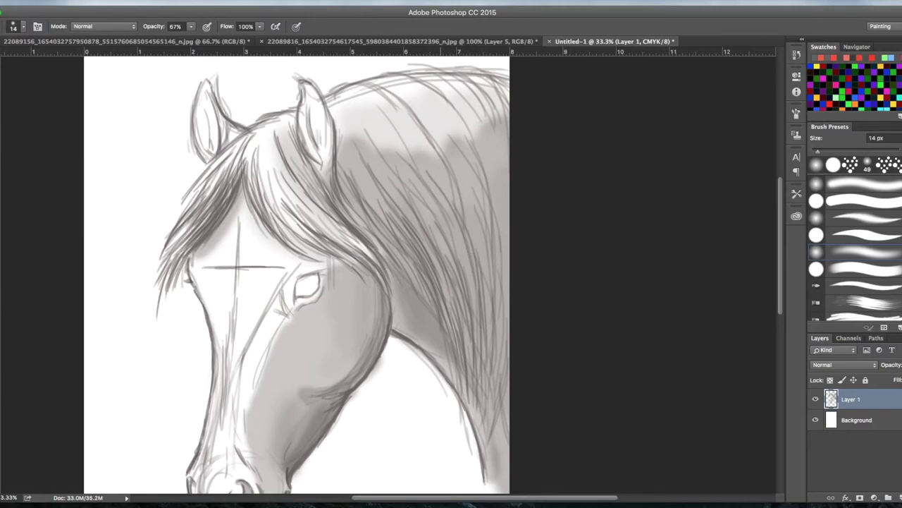
- Draw long curved hair strands from the upper mane downward, including along the canvas edge
{"action": "left_click_drag", "start_coordinate": [416, 99], "coordinate": [462, 154]}
{"action": "left_click_drag", "start_coordinate": [433, 114], "coordinate": [486, 227]}
{"action": "left_click_drag", "start_coordinate": [458, 151], "coordinate": [492, 272]}
{"action": "left_click_drag", "start_coordinate": [471, 194], "coordinate": [490, 314]}
{"action": "left_click_drag", "start_coordinate": [480, 240], "coordinate": [490, 344]}
{"action": "left_click_drag", "start_coordinate": [486, 164], "coordinate": [506, 286]}
{"action": "left_click_drag", "start_coordinate": [476, 125], "coordinate": [505, 255]}
{"action": "left_click_drag", "start_coordinate": [495, 153], "coordinate": [508, 269]}
- Fill the mane just behind the near ear and across its middle with more diagonal hair strands
{"action": "mouse_move", "coordinate": [345, 131]}
{"action": "left_mouse_down"}
{"action": "mouse_move", "coordinate": [382, 205]}
{"action": "mouse_move", "coordinate": [374, 199]}
{"action": "left_mouse_up"}
{"action": "mouse_move", "coordinate": [339, 153]}
{"action": "left_mouse_down"}
{"action": "mouse_move", "coordinate": [372, 217]}
{"action": "mouse_move", "coordinate": [387, 226]}
{"action": "left_mouse_up"}
{"action": "left_click_drag", "start_coordinate": [367, 123], "coordinate": [416, 195]}
{"action": "left_click_drag", "start_coordinate": [390, 163], "coordinate": [443, 230]}
{"action": "left_click_drag", "start_coordinate": [407, 177], "coordinate": [462, 260]}
{"action": "left_click_drag", "start_coordinate": [438, 216], "coordinate": [475, 295]}
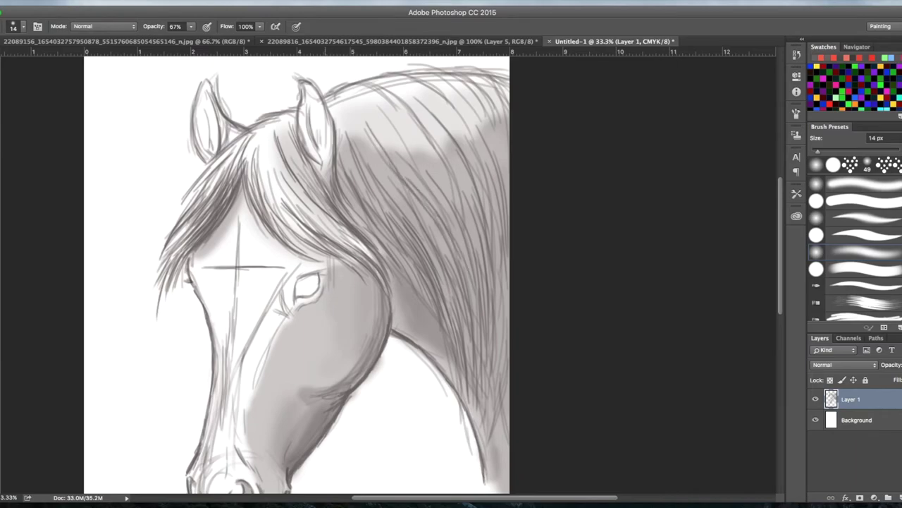
- Build up the crest of the mane with overlapping curved strands from the near ear to the canvas edge
{"action": "left_click_drag", "start_coordinate": [332, 100], "coordinate": [414, 82]}
{"action": "left_click_drag", "start_coordinate": [355, 81], "coordinate": [423, 70]}
{"action": "left_click_drag", "start_coordinate": [380, 100], "coordinate": [457, 64]}
{"action": "left_click_drag", "start_coordinate": [411, 95], "coordinate": [469, 70]}
{"action": "left_click_drag", "start_coordinate": [329, 101], "coordinate": [418, 83]}
{"action": "left_click_drag", "start_coordinate": [374, 110], "coordinate": [424, 82]}
{"action": "scroll", "coordinate": [296, 275], "scroll_direction": "up", "scroll_amount": 2}
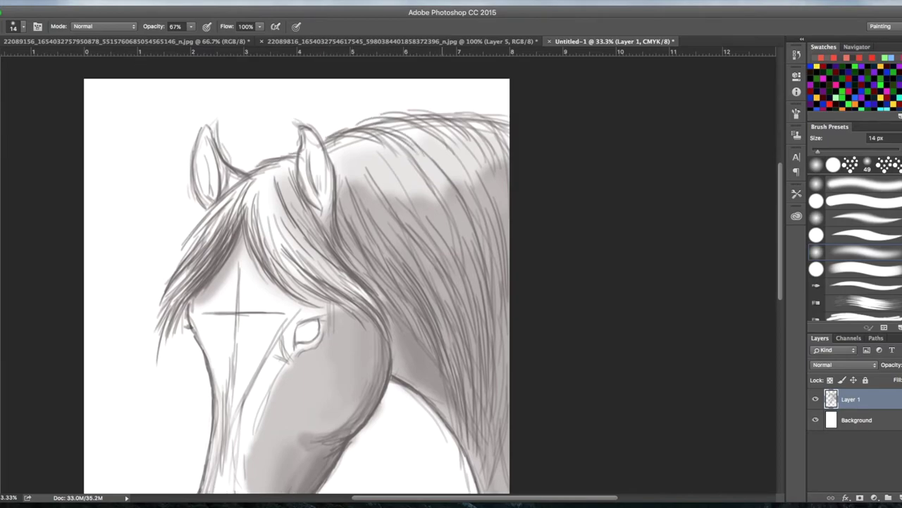
{"action": "mouse_move", "coordinate": [328, 138]}
{"action": "left_mouse_down"}
{"action": "mouse_move", "coordinate": [444, 112]}
{"action": "mouse_move", "coordinate": [480, 116]}
{"action": "left_mouse_up"}
{"action": "left_click_drag", "start_coordinate": [451, 149], "coordinate": [509, 119]}
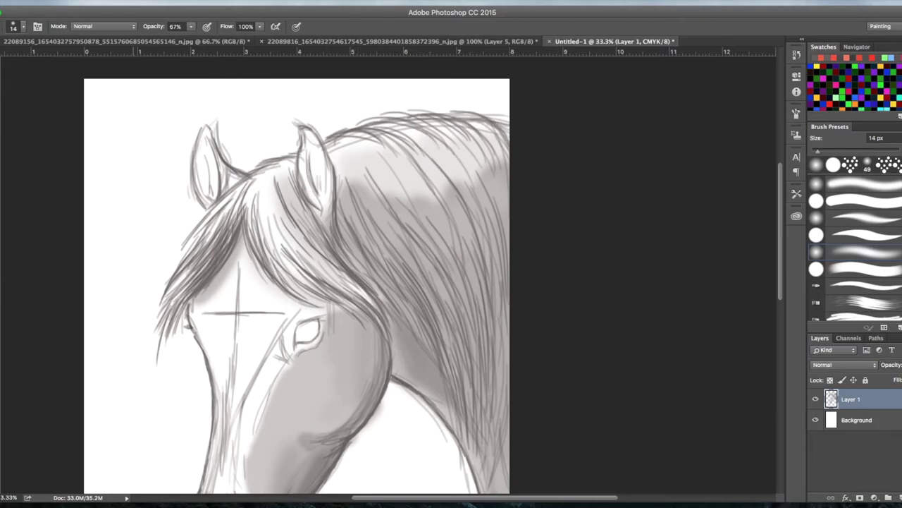
{"action": "left_click_drag", "start_coordinate": [103, 119], "coordinate": [169, 131]}
{"action": "left_click_drag", "start_coordinate": [138, 93], "coordinate": [205, 118]}
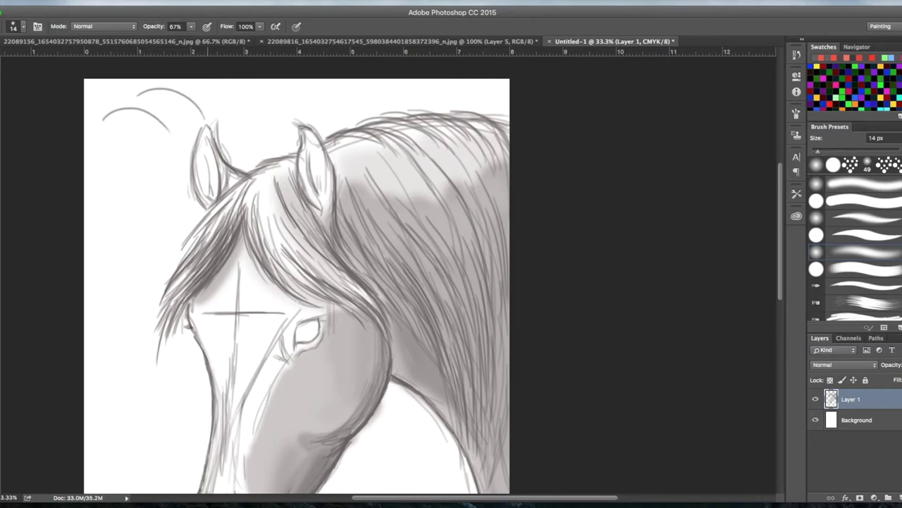
{"action": "key", "text": "ctrl+alt+z"}
{"action": "key", "text": "ctrl+alt+z"}
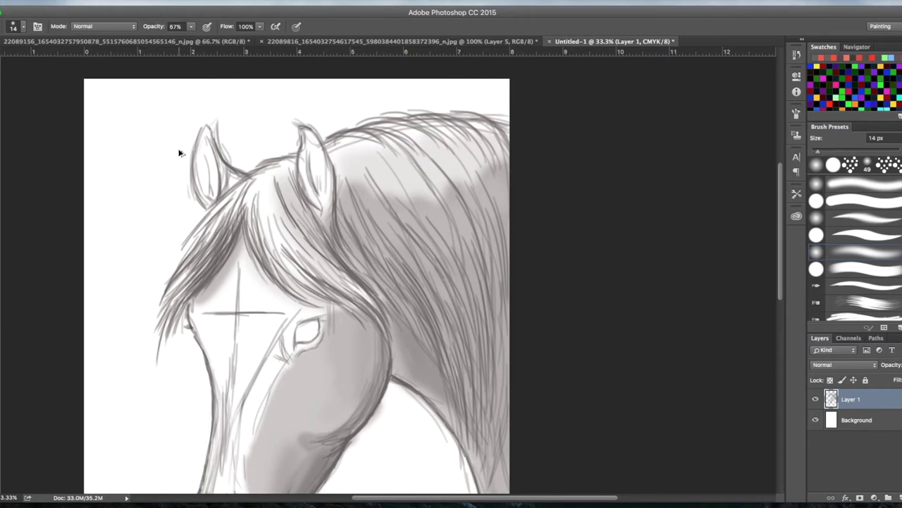
- Raise the outline of the crest with loose arched hair strokes above the existing top line of the mane
{"action": "left_click_drag", "start_coordinate": [327, 162], "coordinate": [482, 107]}
{"action": "mouse_move", "coordinate": [405, 115]}
{"action": "left_mouse_down"}
{"action": "mouse_move", "coordinate": [447, 103]}
{"action": "mouse_move", "coordinate": [498, 108]}
{"action": "left_mouse_up"}
{"action": "left_click_drag", "start_coordinate": [404, 122], "coordinate": [445, 161]}
{"action": "left_click_drag", "start_coordinate": [352, 127], "coordinate": [381, 113]}
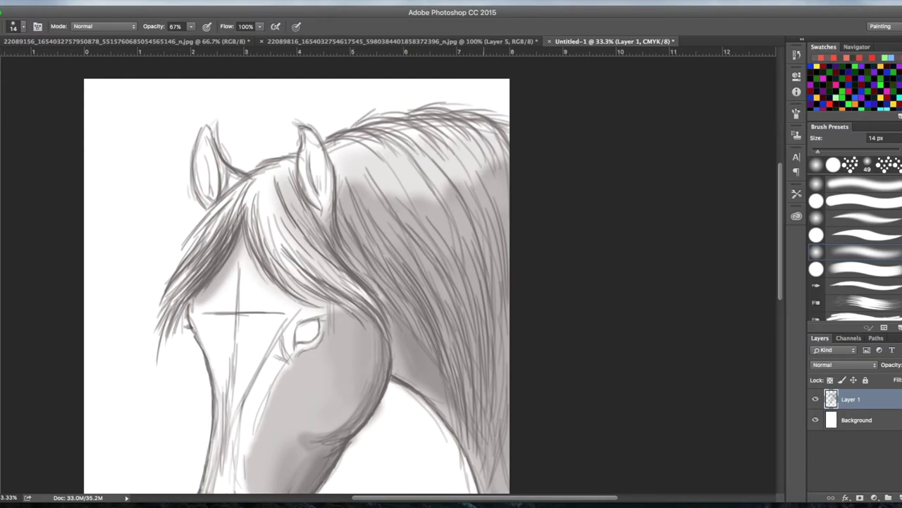
{"action": "mouse_move", "coordinate": [454, 112]}
{"action": "left_mouse_down"}
{"action": "mouse_move", "coordinate": [500, 104]}
{"action": "mouse_move", "coordinate": [509, 116]}
{"action": "left_mouse_up"}
- Darken the mane with strands from behind the near ear down to the neck area behind the jaw
{"action": "left_click_drag", "start_coordinate": [359, 160], "coordinate": [442, 277]}
{"action": "left_click_drag", "start_coordinate": [415, 233], "coordinate": [464, 308]}
{"action": "left_click_drag", "start_coordinate": [454, 268], "coordinate": [477, 346]}
{"action": "left_click_drag", "start_coordinate": [453, 244], "coordinate": [479, 400]}
{"action": "left_click_drag", "start_coordinate": [390, 296], "coordinate": [428, 368]}
{"action": "left_click_drag", "start_coordinate": [411, 315], "coordinate": [443, 382]}
{"action": "left_click_drag", "start_coordinate": [437, 339], "coordinate": [452, 374]}
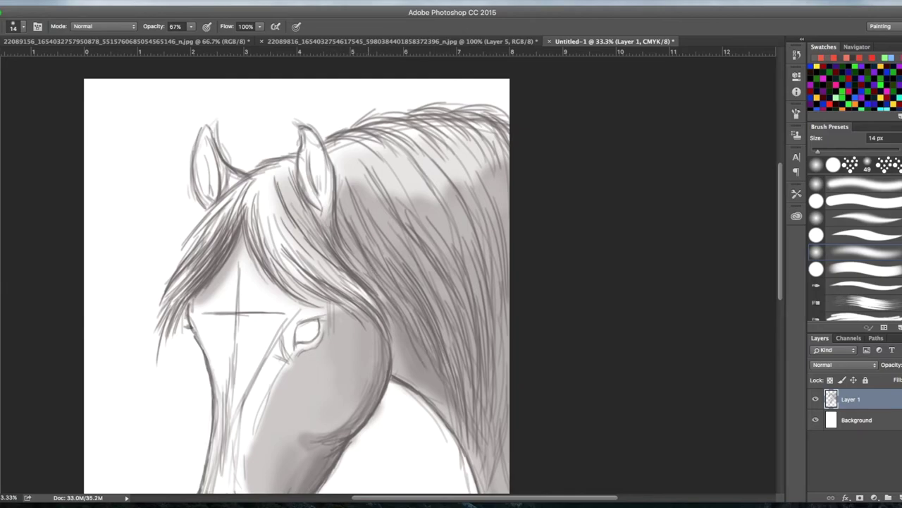
- Add long strands from the upper mane down to the tapering lower end near the canvas edge
{"action": "scroll", "coordinate": [296, 282], "scroll_direction": "down", "scroll_amount": 3}
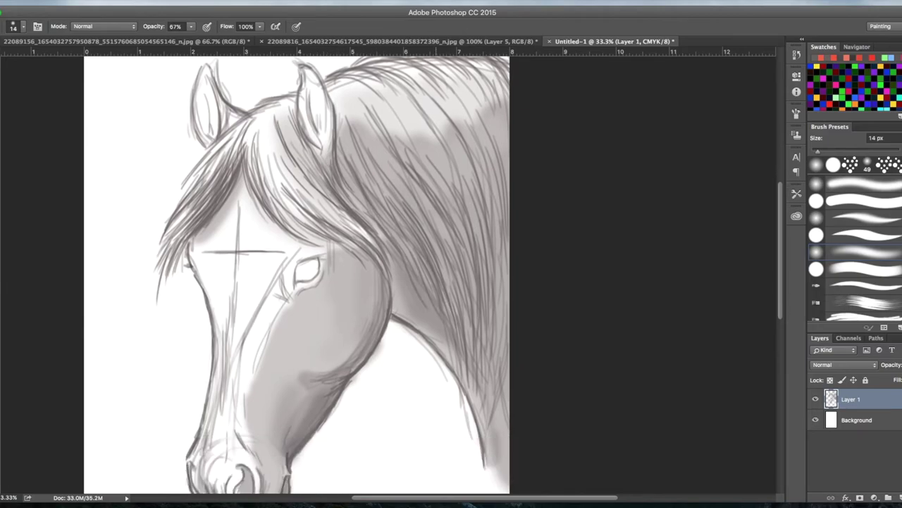
{"action": "left_click_drag", "start_coordinate": [408, 120], "coordinate": [450, 176]}
{"action": "left_click_drag", "start_coordinate": [426, 136], "coordinate": [492, 275]}
{"action": "left_click_drag", "start_coordinate": [465, 226], "coordinate": [485, 324]}
{"action": "left_click_drag", "start_coordinate": [483, 262], "coordinate": [488, 357]}
{"action": "left_click_drag", "start_coordinate": [492, 285], "coordinate": [488, 395]}
{"action": "left_click_drag", "start_coordinate": [498, 287], "coordinate": [480, 429]}
{"action": "left_click_drag", "start_coordinate": [507, 320], "coordinate": [486, 422]}
{"action": "scroll", "coordinate": [296, 275], "scroll_direction": "down", "scroll_amount": 3}
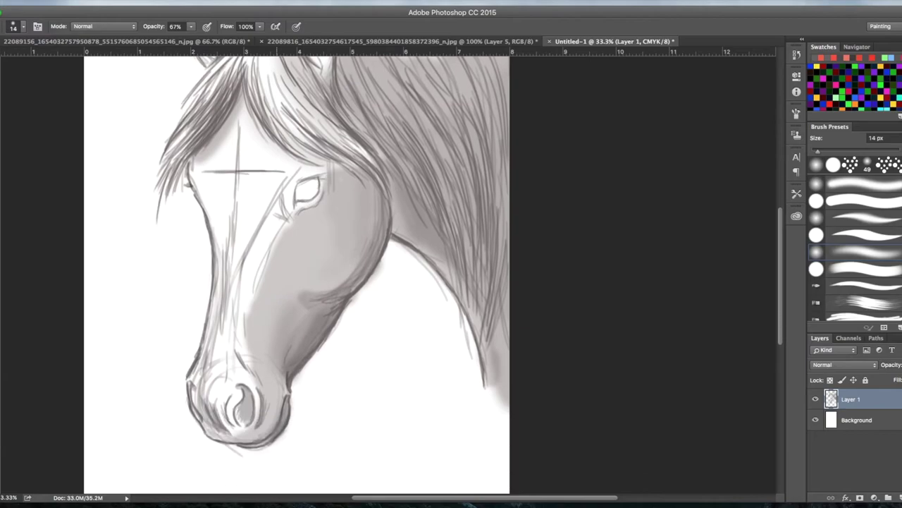
- Check the near eye in the reference photo, add an upper eyelid line and strengthen both corners of the sketched eye
{"action": "key", "text": "super+plus"}
{"action": "key", "text": "super+plus"}
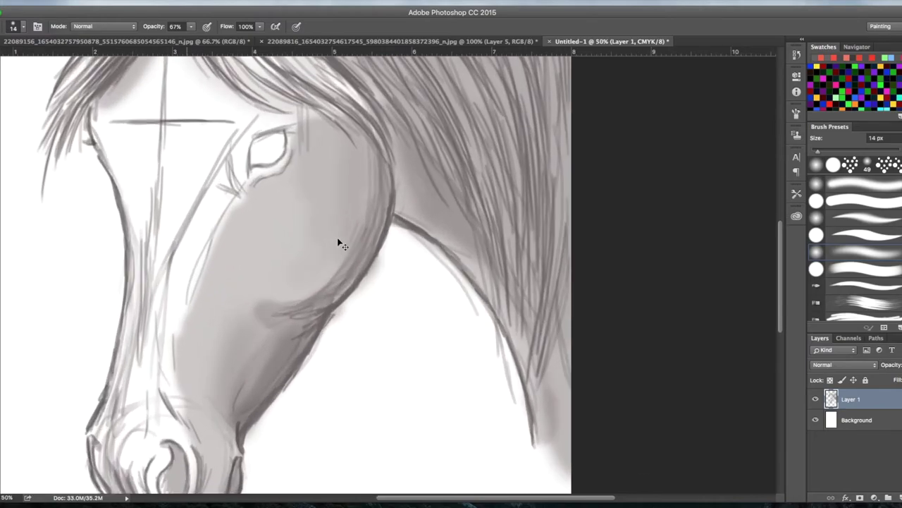
{"action": "scroll", "coordinate": [339, 239], "scroll_direction": "left", "scroll_amount": 4}
{"action": "scroll", "coordinate": [338, 239], "scroll_direction": "up", "scroll_amount": 3}
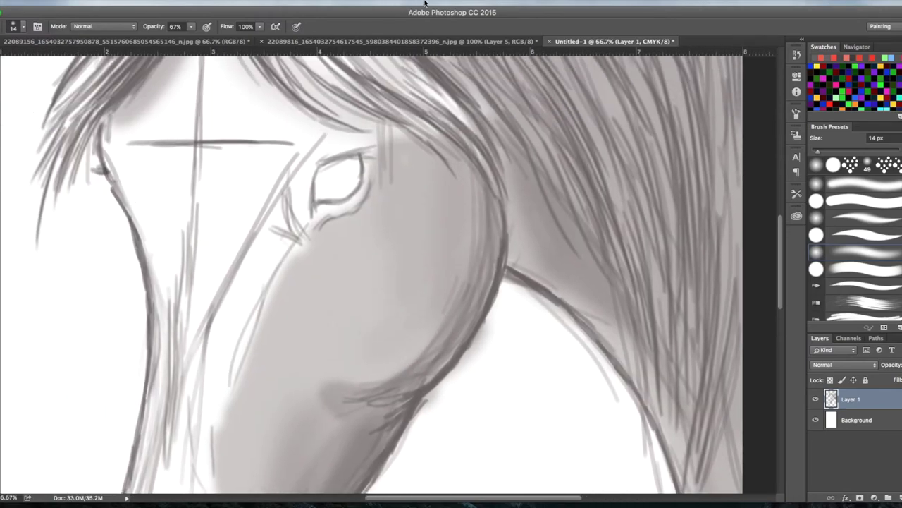
{"action": "left_click", "coordinate": [416, 40]}
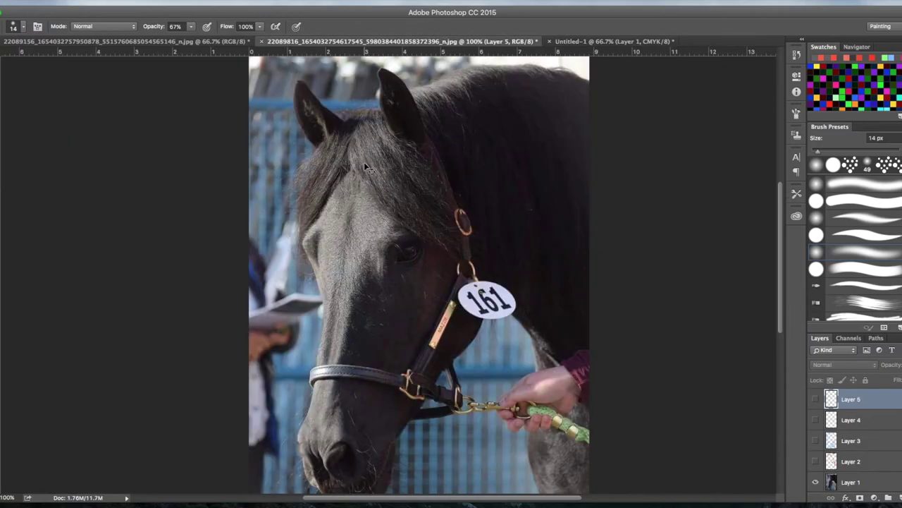
{"action": "scroll", "coordinate": [364, 162], "scroll_direction": "up", "scroll_amount": 2}
{"action": "scroll", "coordinate": [364, 163], "scroll_direction": "right", "scroll_amount": 3}
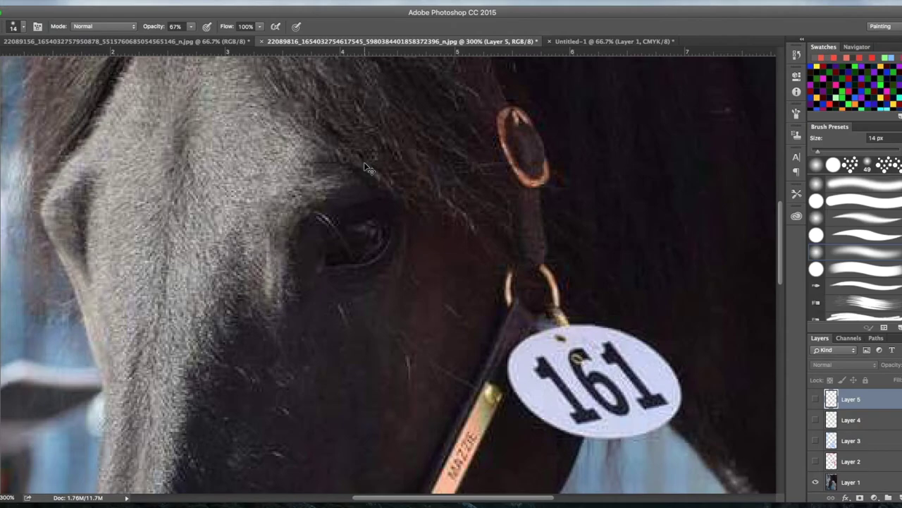
{"action": "scroll", "coordinate": [365, 168], "scroll_direction": "down", "scroll_amount": 1}
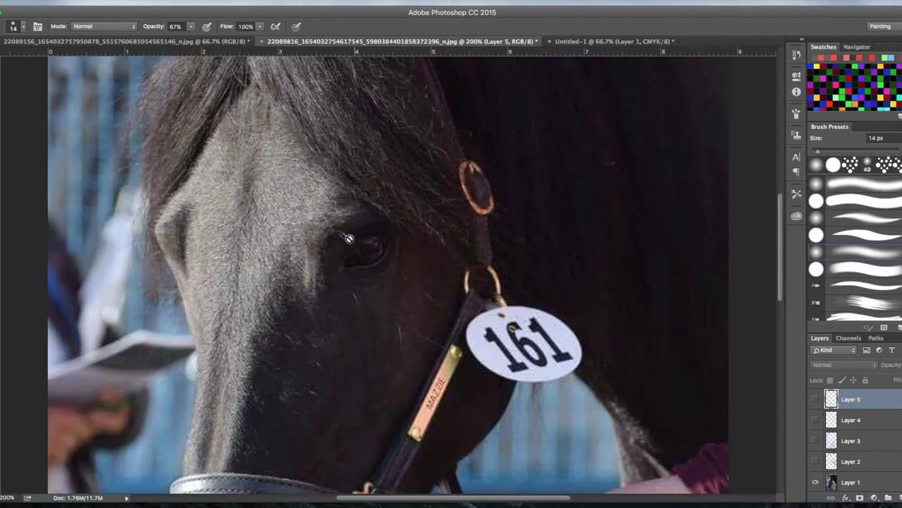
{"action": "left_click", "coordinate": [606, 41]}
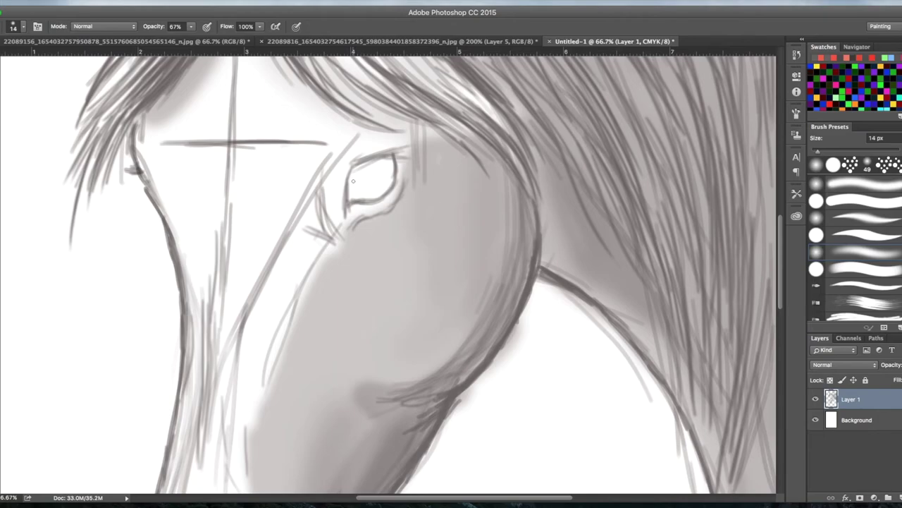
{"action": "mouse_move", "coordinate": [359, 170]}
{"action": "left_mouse_down"}
{"action": "mouse_move", "coordinate": [409, 161]}
{"action": "mouse_move", "coordinate": [396, 153]}
{"action": "mouse_move", "coordinate": [409, 159]}
{"action": "mouse_move", "coordinate": [355, 167]}
{"action": "left_mouse_up"}
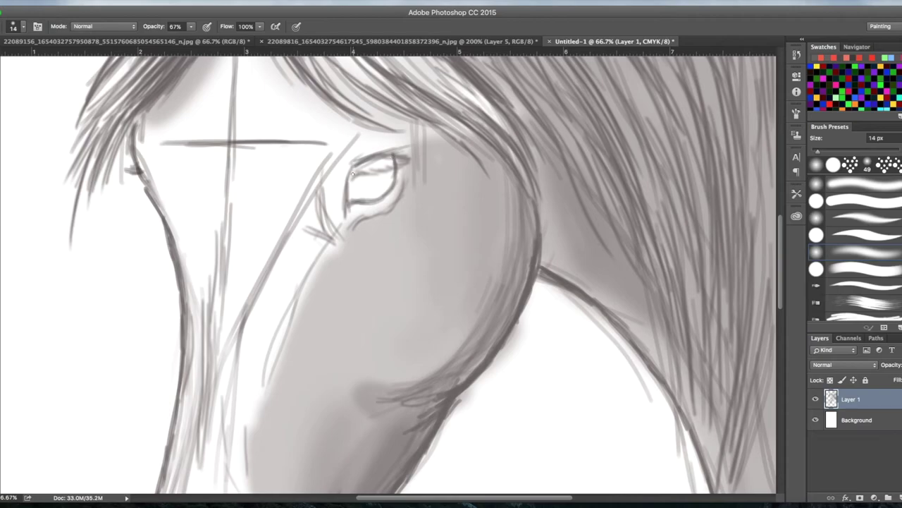
{"action": "mouse_move", "coordinate": [353, 169]}
{"action": "left_mouse_down"}
{"action": "mouse_move", "coordinate": [396, 163]}
{"action": "mouse_move", "coordinate": [353, 171]}
{"action": "mouse_move", "coordinate": [350, 180]}
{"action": "mouse_move", "coordinate": [355, 166]}
{"action": "mouse_move", "coordinate": [348, 195]}
{"action": "mouse_move", "coordinate": [349, 205]}
{"action": "left_mouse_up"}
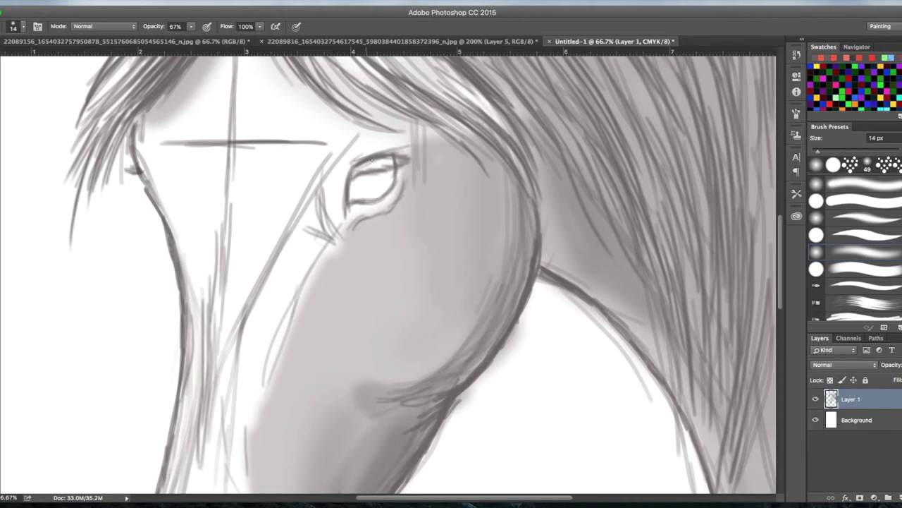
{"action": "left_click_drag", "start_coordinate": [396, 161], "coordinate": [414, 156]}
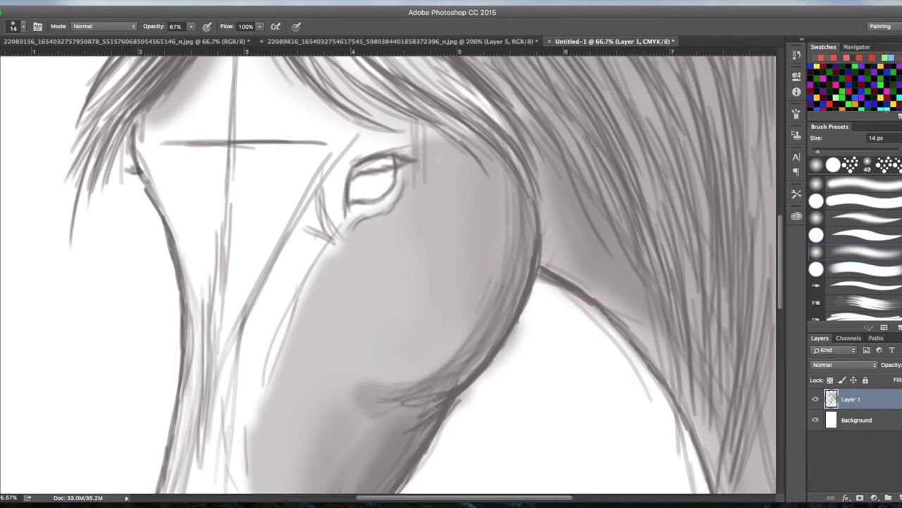
- Compare with the reference eye, fill in the iris around a white highlight and darken the eye's lower and inner rim
{"action": "left_click", "coordinate": [455, 41]}
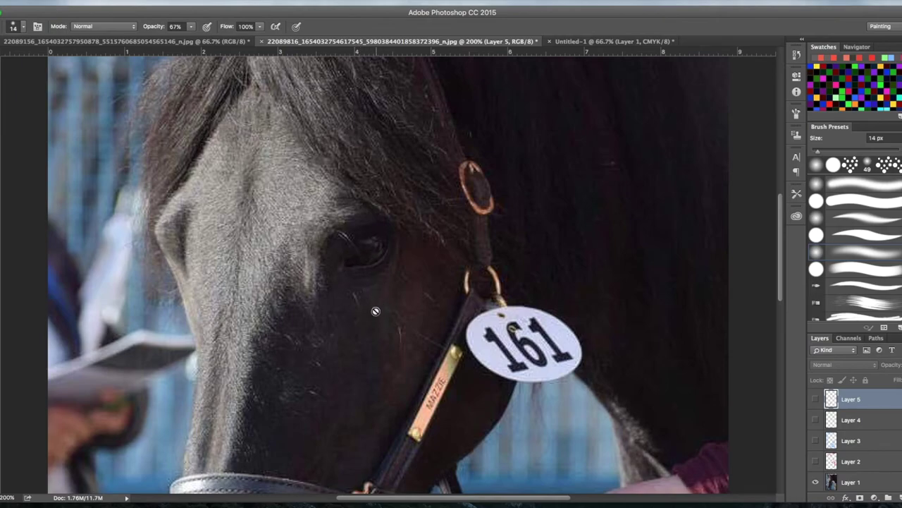
{"action": "key", "text": "ctrl+plus"}
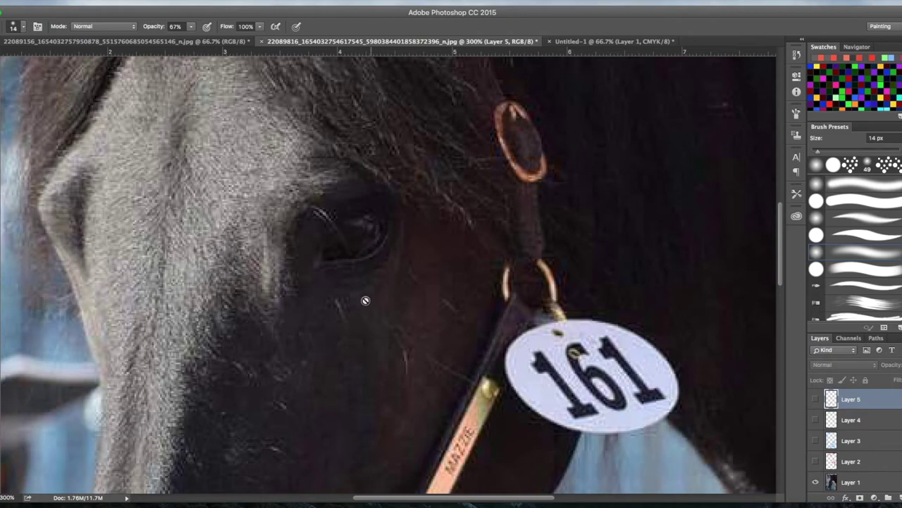
{"action": "left_click", "coordinate": [571, 43]}
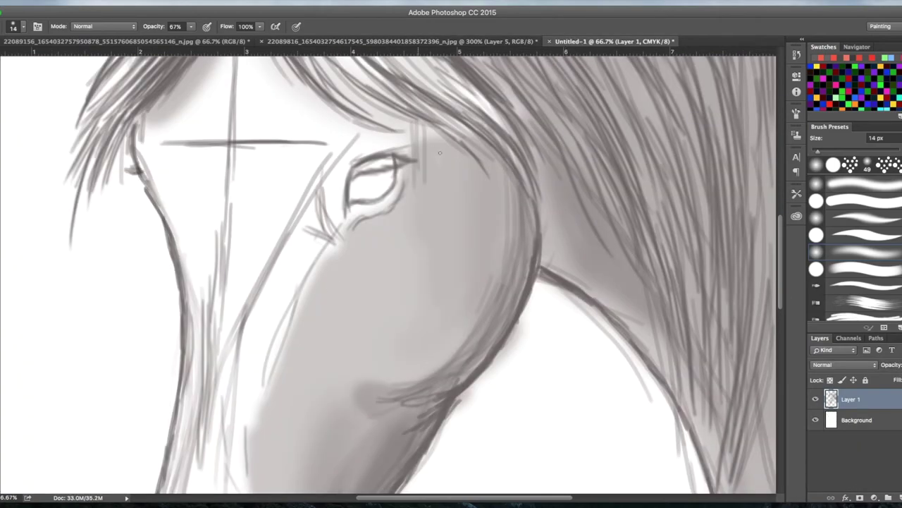
{"action": "mouse_move", "coordinate": [359, 175]}
{"action": "left_mouse_down"}
{"action": "mouse_move", "coordinate": [358, 194]}
{"action": "mouse_move", "coordinate": [351, 201]}
{"action": "mouse_move", "coordinate": [361, 186]}
{"action": "mouse_move", "coordinate": [371, 198]}
{"action": "mouse_move", "coordinate": [394, 182]}
{"action": "left_mouse_up"}
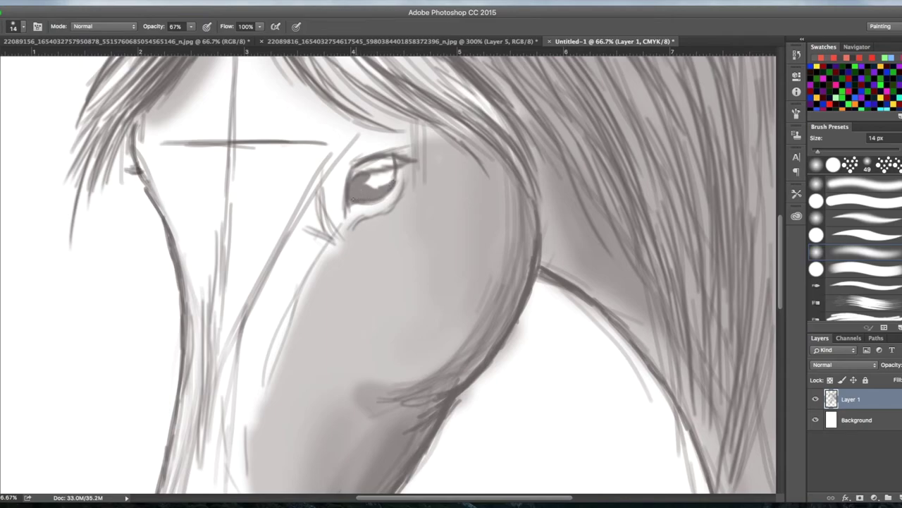
{"action": "left_click_drag", "start_coordinate": [355, 185], "coordinate": [354, 188]}
{"action": "left_click_drag", "start_coordinate": [386, 196], "coordinate": [375, 200]}
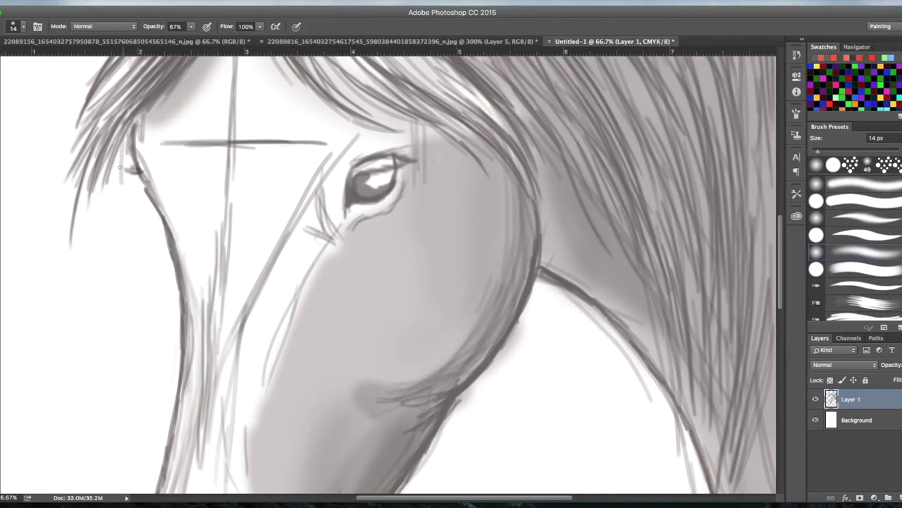
{"action": "left_click_drag", "start_coordinate": [96, 287], "coordinate": [99, 287]}
{"action": "key", "text": "super+z"}
{"action": "left_click_drag", "start_coordinate": [80, 293], "coordinate": [107, 287]}
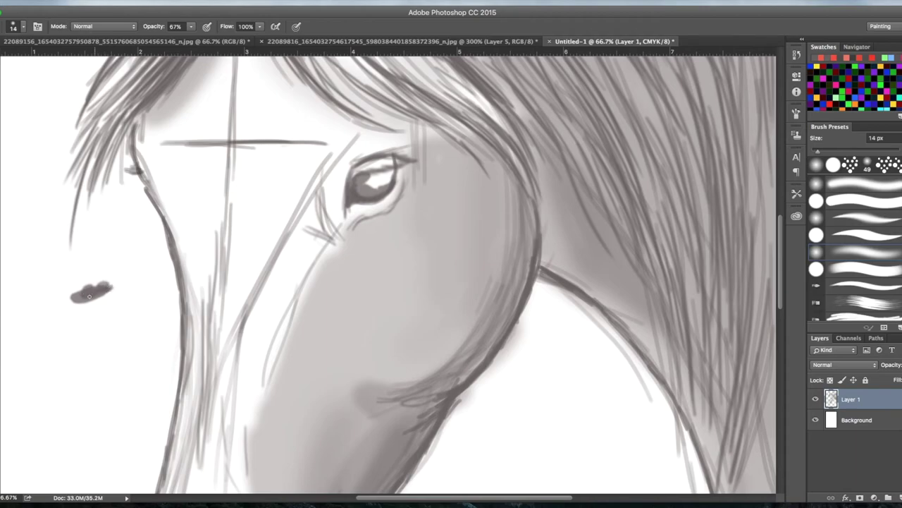
{"action": "key", "text": "ctrl+z"}
{"action": "key", "text": "ctrl+alt+z"}
{"action": "key", "text": "ctrl+alt+z"}
{"action": "key", "text": "ctrl+alt+z"}
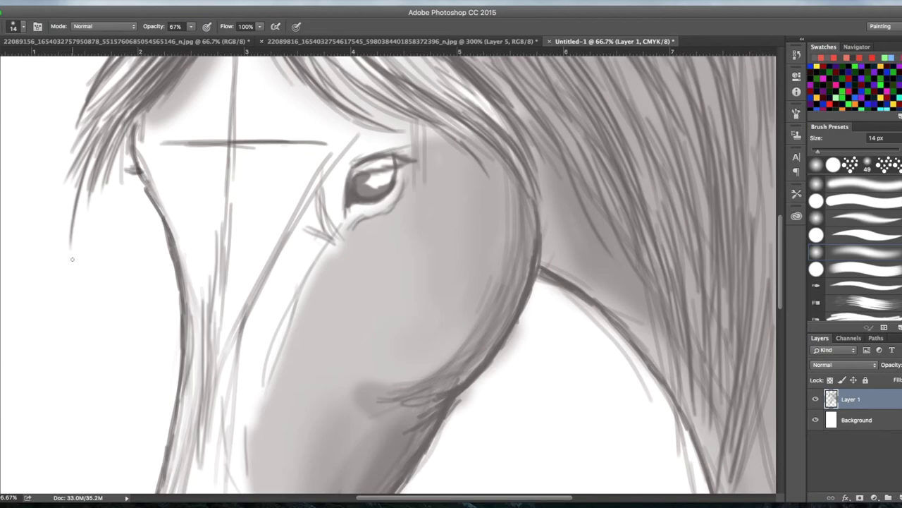
- Recheck the reference eye, darken the pupil around the highlight and shade the area beneath the upper eyelid
{"action": "left_click", "coordinate": [379, 41]}
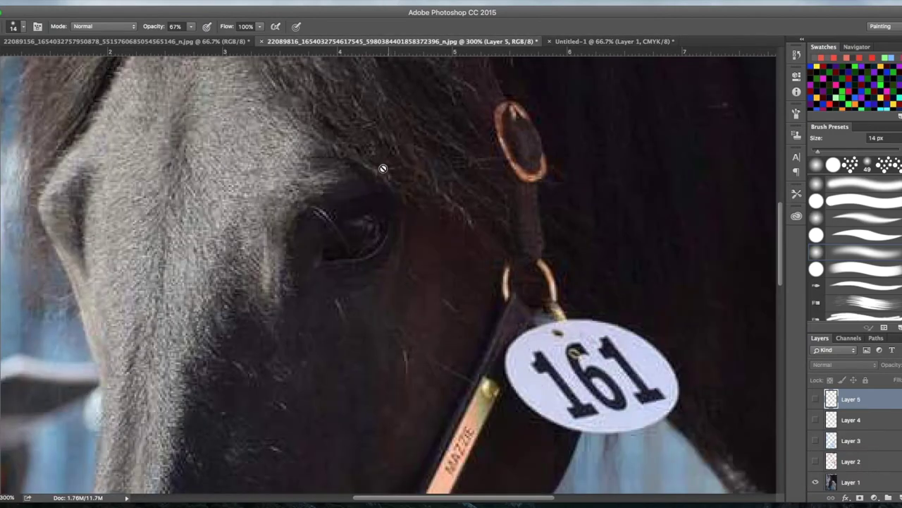
{"action": "left_click", "coordinate": [613, 41]}
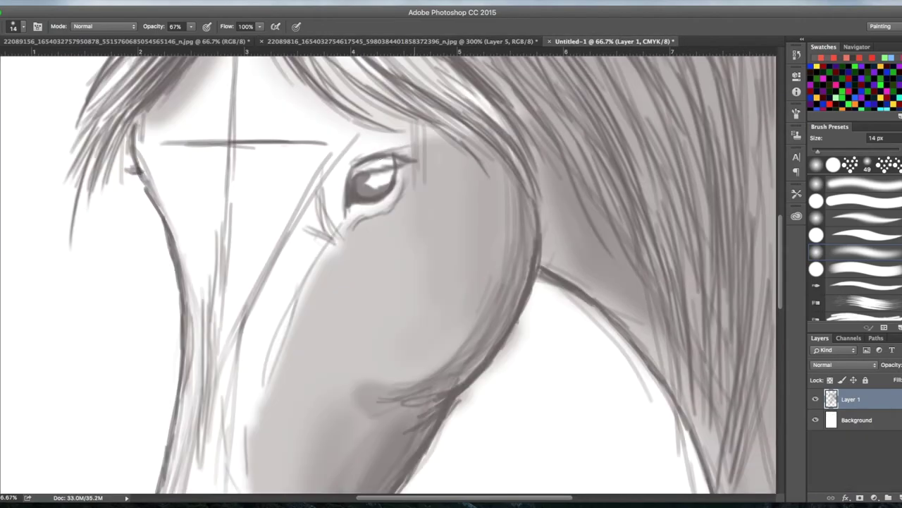
{"action": "mouse_move", "coordinate": [372, 185]}
{"action": "left_mouse_down"}
{"action": "mouse_move", "coordinate": [364, 186]}
{"action": "mouse_move", "coordinate": [384, 186]}
{"action": "left_mouse_up"}
{"action": "left_click", "coordinate": [457, 41]}
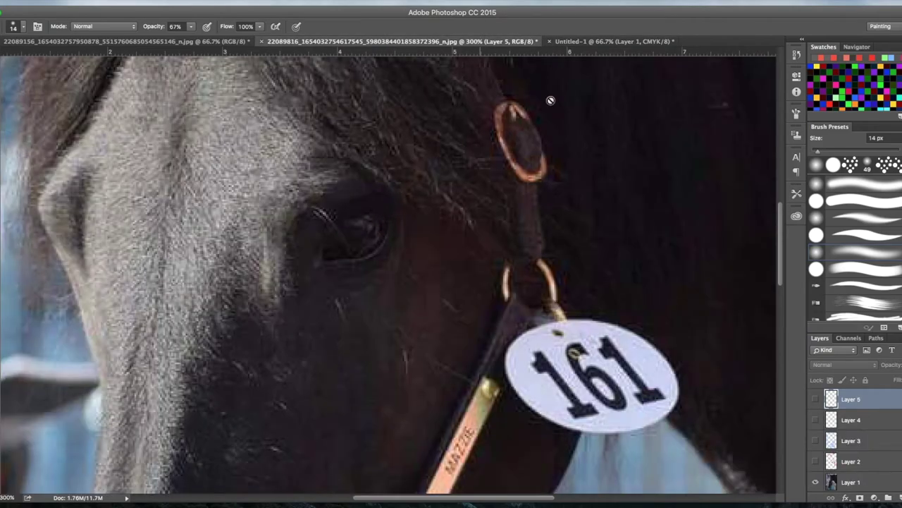
{"action": "left_click", "coordinate": [578, 41]}
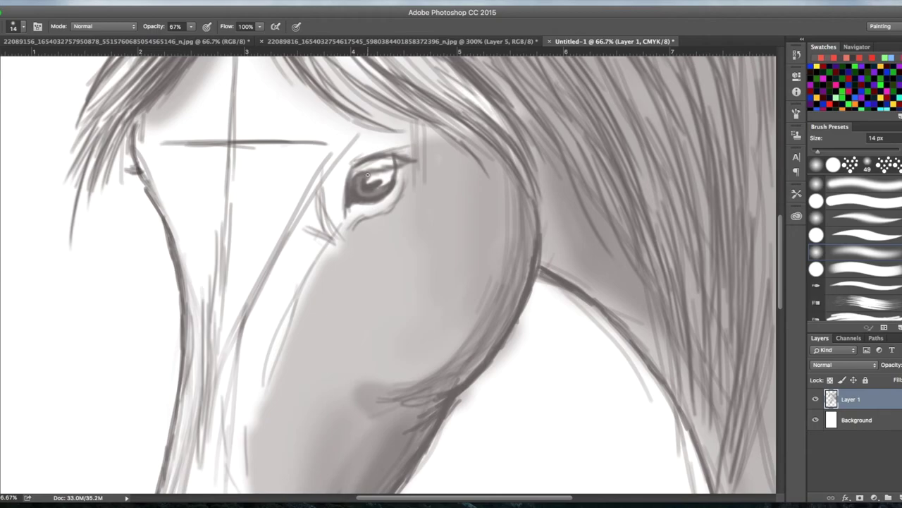
{"action": "left_click_drag", "start_coordinate": [368, 173], "coordinate": [389, 181]}
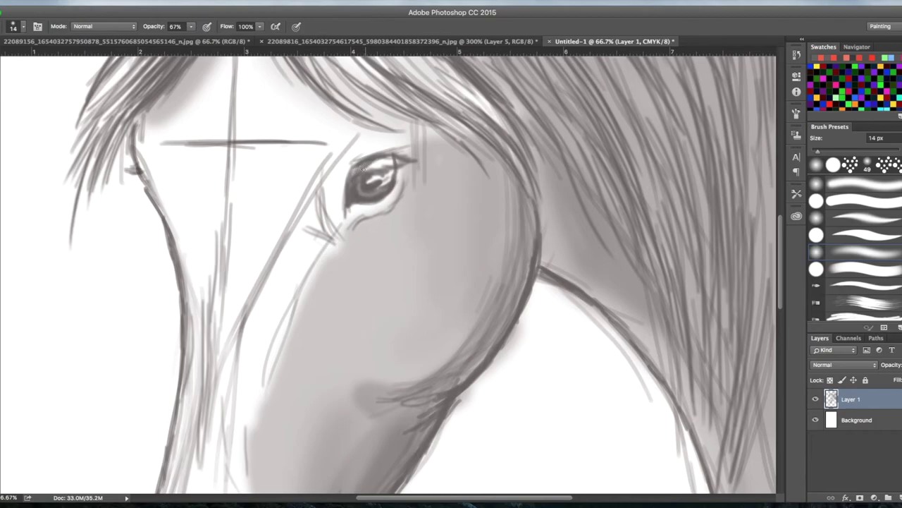
{"action": "mouse_move", "coordinate": [362, 165]}
{"action": "left_mouse_down"}
{"action": "mouse_move", "coordinate": [353, 174]}
{"action": "mouse_move", "coordinate": [384, 161]}
{"action": "left_mouse_up"}
- Set the brush opacity to 25%
{"action": "key", "text": "2"}
{"action": "key", "text": "5"}
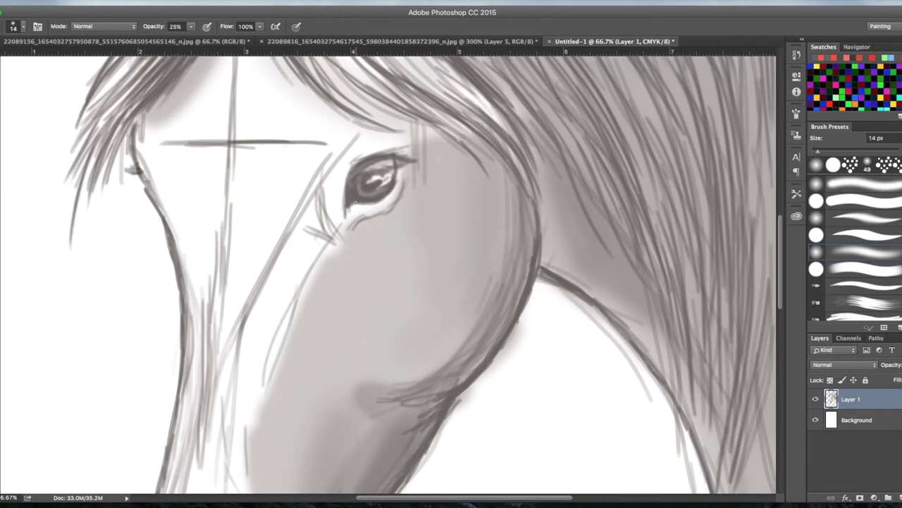
- Darken the near eye's lower rim and inner corner, check the reference eye, and add soft brow strokes above the upper eyelid
{"action": "mouse_move", "coordinate": [348, 211]}
{"action": "left_mouse_down"}
{"action": "mouse_move", "coordinate": [372, 210]}
{"action": "mouse_move", "coordinate": [399, 182]}
{"action": "left_mouse_up"}
{"action": "left_click_drag", "start_coordinate": [348, 170], "coordinate": [341, 209]}
{"action": "left_click", "coordinate": [299, 41]}
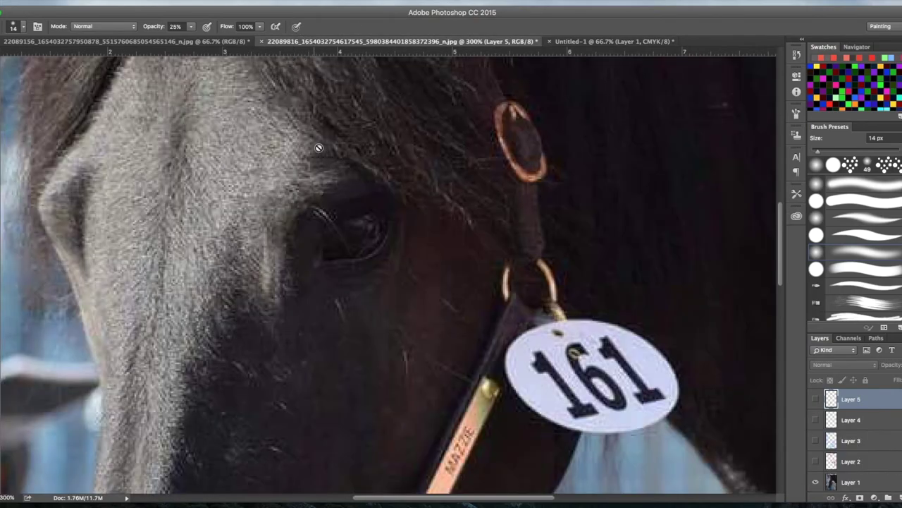
{"action": "left_click", "coordinate": [568, 41]}
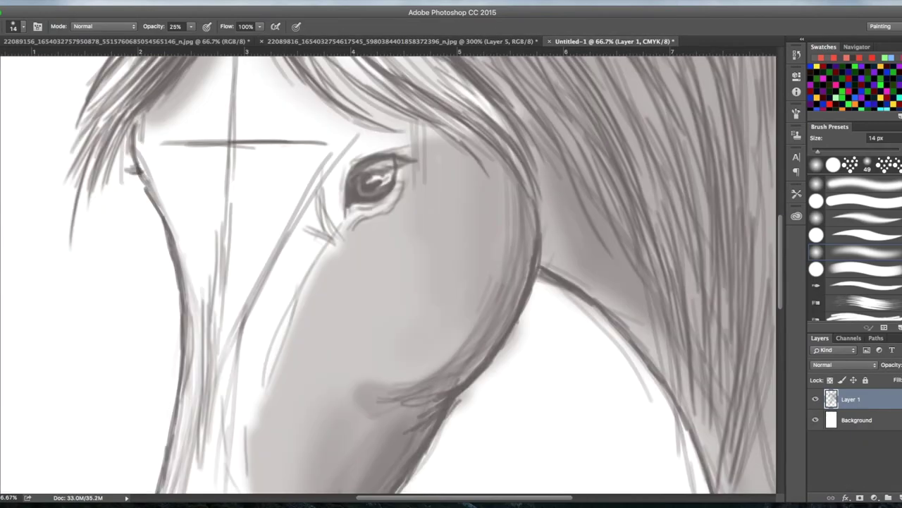
{"action": "mouse_move", "coordinate": [359, 136]}
{"action": "left_mouse_down"}
{"action": "mouse_move", "coordinate": [398, 128]}
{"action": "mouse_move", "coordinate": [353, 142]}
{"action": "mouse_move", "coordinate": [393, 131]}
{"action": "mouse_move", "coordinate": [350, 139]}
{"action": "mouse_move", "coordinate": [372, 124]}
{"action": "mouse_move", "coordinate": [351, 123]}
{"action": "mouse_move", "coordinate": [364, 103]}
{"action": "left_mouse_up"}
{"action": "mouse_move", "coordinate": [352, 143]}
{"action": "left_mouse_down"}
{"action": "mouse_move", "coordinate": [379, 110]}
{"action": "mouse_move", "coordinate": [388, 129]}
{"action": "mouse_move", "coordinate": [410, 138]}
{"action": "left_mouse_up"}
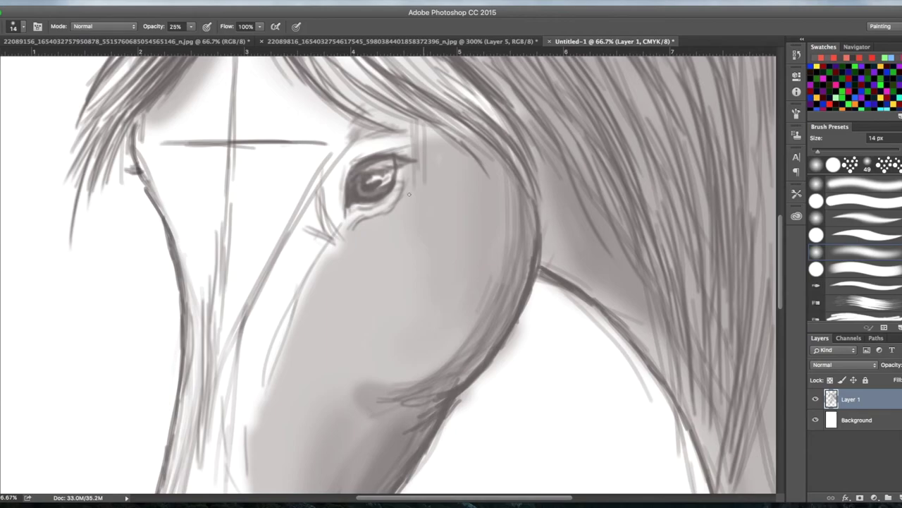
- Fade the construction cross on the forehead and the guide lines down the nose with the 130 px eraser at 39% opacity
{"action": "key", "text": "super+minus"}
{"action": "key", "text": "super+minus"}
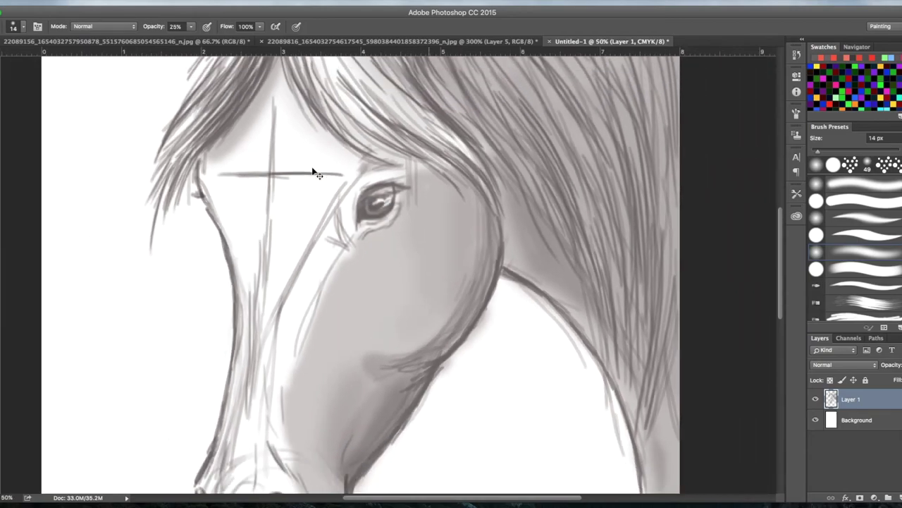
{"action": "key", "text": "e"}
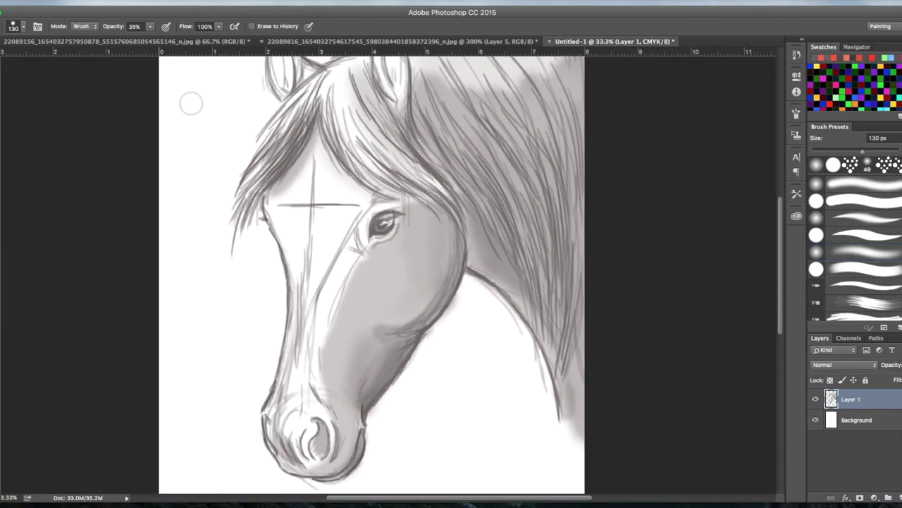
{"action": "mouse_move", "coordinate": [288, 211]}
{"action": "left_mouse_down"}
{"action": "mouse_move", "coordinate": [347, 199]}
{"action": "mouse_move", "coordinate": [314, 196]}
{"action": "mouse_move", "coordinate": [334, 205]}
{"action": "mouse_move", "coordinate": [314, 213]}
{"action": "mouse_move", "coordinate": [281, 206]}
{"action": "left_mouse_up"}
{"action": "mouse_move", "coordinate": [312, 257]}
{"action": "left_mouse_down"}
{"action": "mouse_move", "coordinate": [297, 419]}
{"action": "mouse_move", "coordinate": [332, 261]}
{"action": "mouse_move", "coordinate": [359, 258]}
{"action": "mouse_move", "coordinate": [359, 201]}
{"action": "mouse_move", "coordinate": [315, 180]}
{"action": "left_mouse_up"}
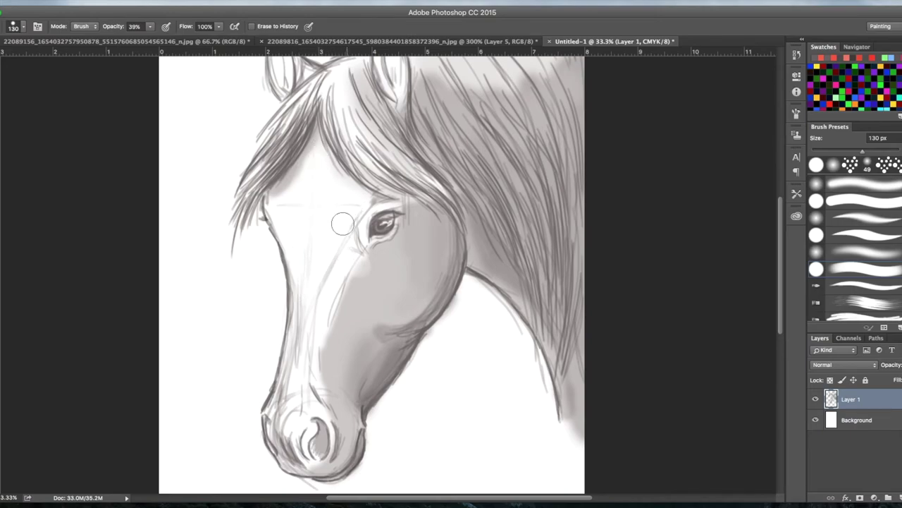
- Reduce the eraser size to 41 px and lighten the leftover guide marks between the forehead and the near eye
{"action": "left_click", "coordinate": [23, 26]}
{"action": "left_click_drag", "start_coordinate": [48, 58], "coordinate": [42, 58]}
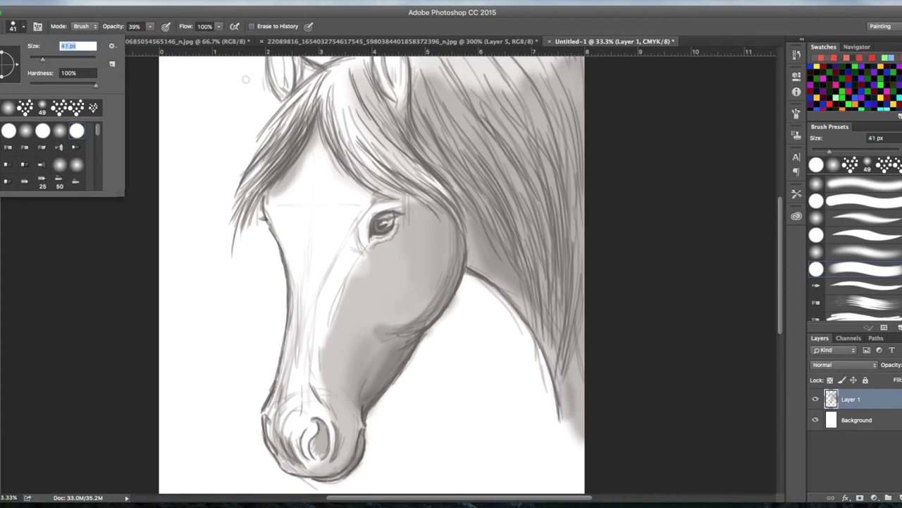
{"action": "left_click", "coordinate": [366, 197]}
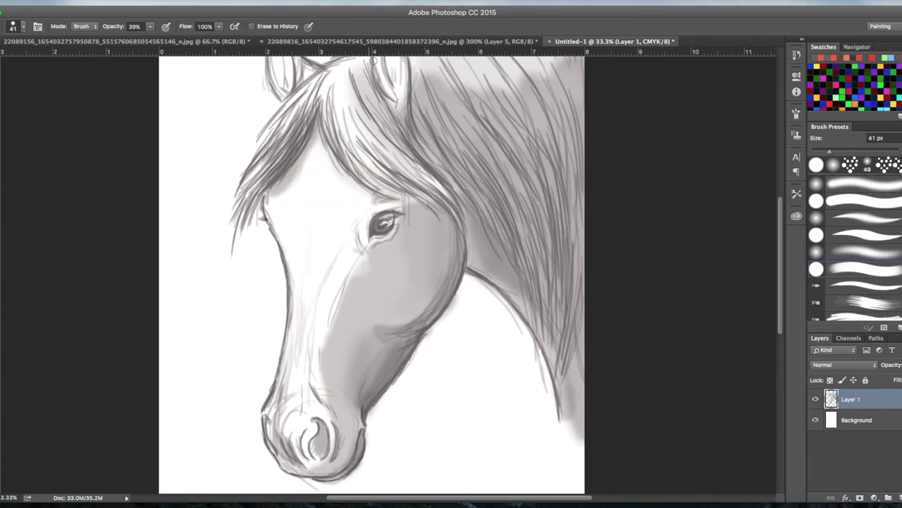
- Study the forehead in the reference photo and start a hair whorl at the forehead's centre with the 14 px brush
{"action": "left_click", "coordinate": [484, 41]}
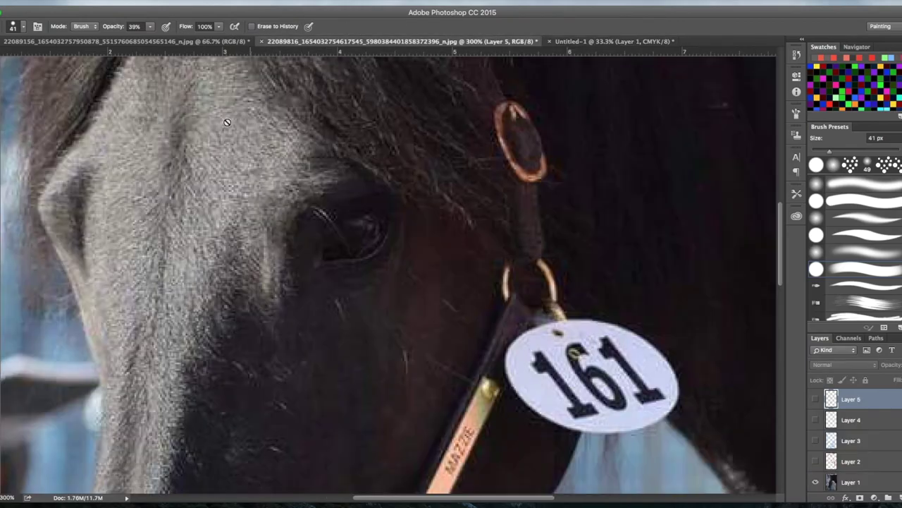
{"action": "scroll", "coordinate": [168, 168], "scroll_direction": "left", "scroll_amount": 3}
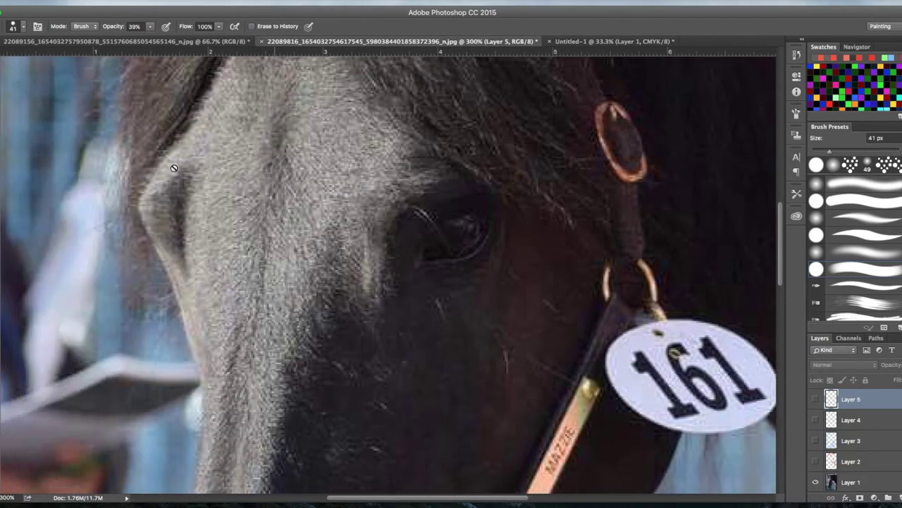
{"action": "scroll", "coordinate": [173, 168], "scroll_direction": "up", "scroll_amount": 4}
{"action": "key", "text": "super+minus"}
{"action": "key", "text": "super+minus"}
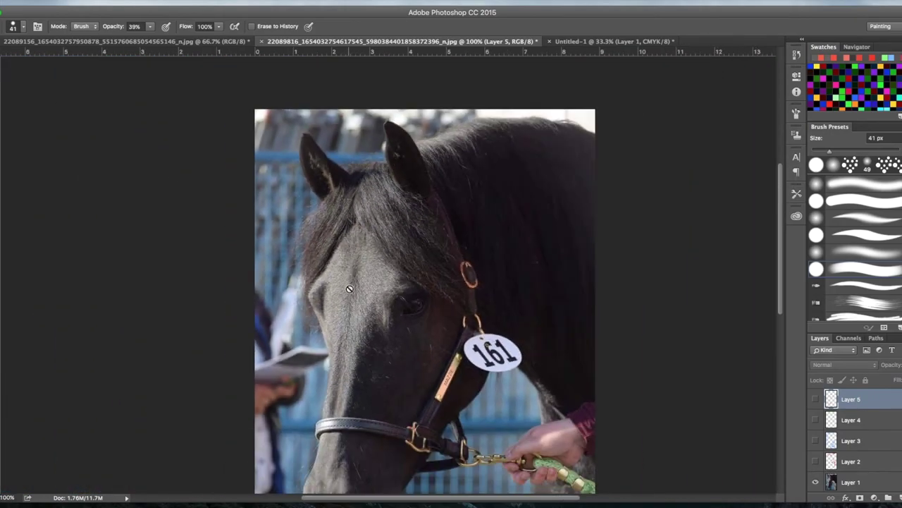
{"action": "left_click", "coordinate": [564, 42]}
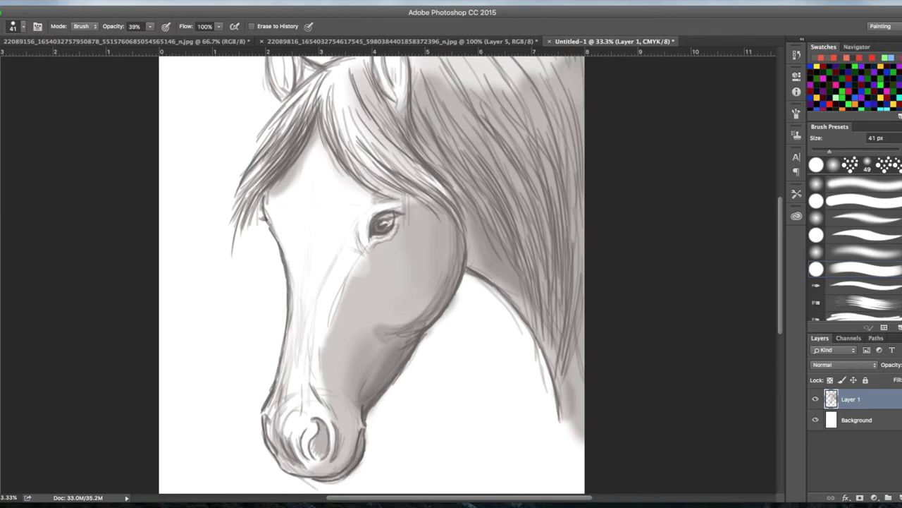
{"action": "key", "text": "b"}
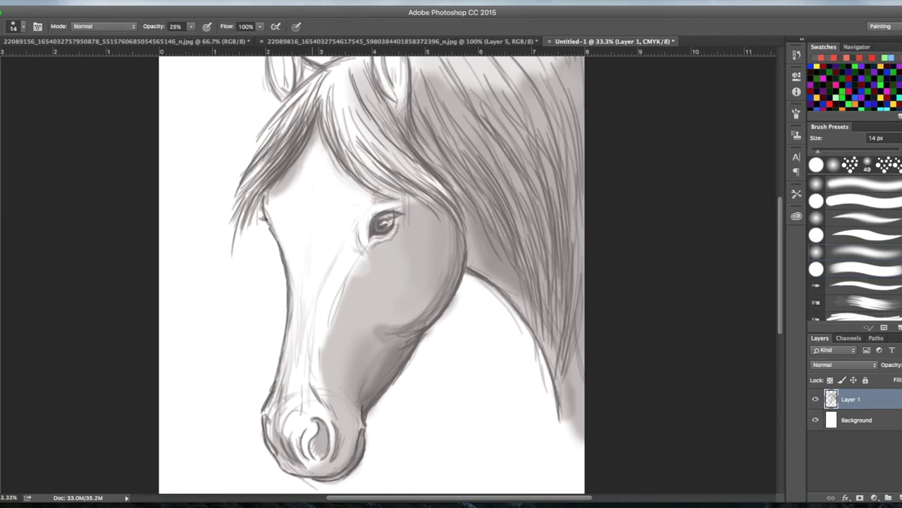
{"action": "left_click_drag", "start_coordinate": [315, 191], "coordinate": [313, 198]}
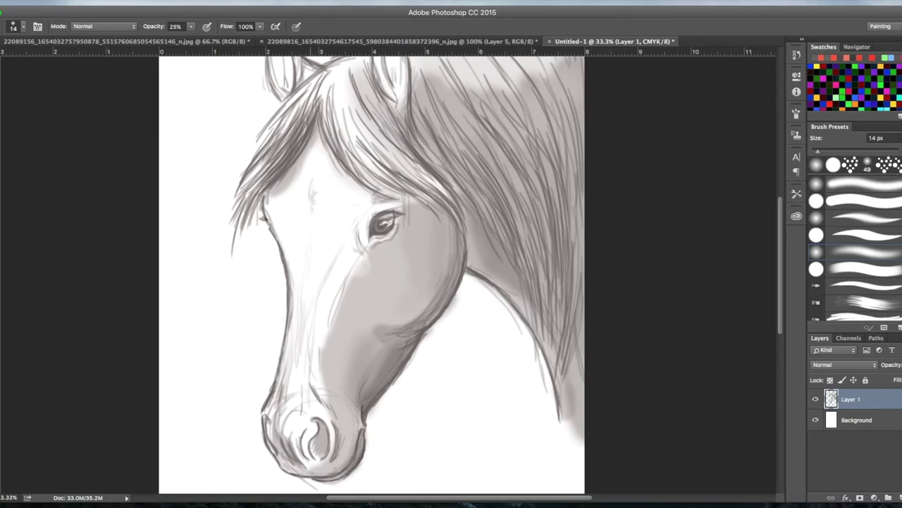
- Recheck the reference photo and extend the forehead whorl with short hair strokes fanning upward and toward the near eye
{"action": "left_click", "coordinate": [465, 44]}
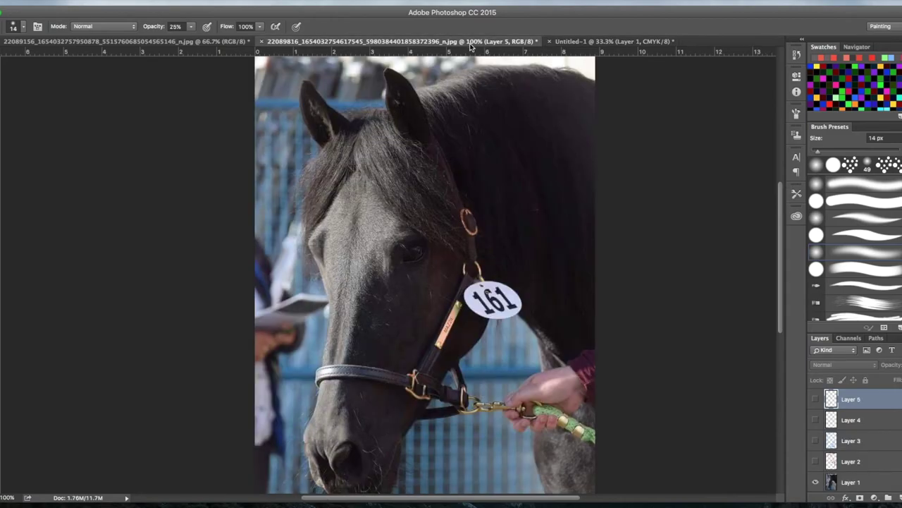
{"action": "left_click", "coordinate": [585, 42]}
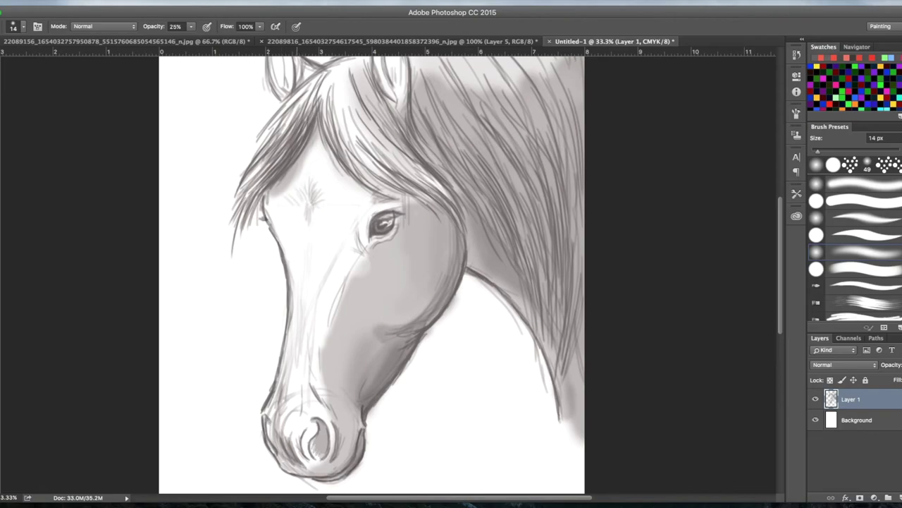
{"action": "left_click_drag", "start_coordinate": [314, 195], "coordinate": [327, 182]}
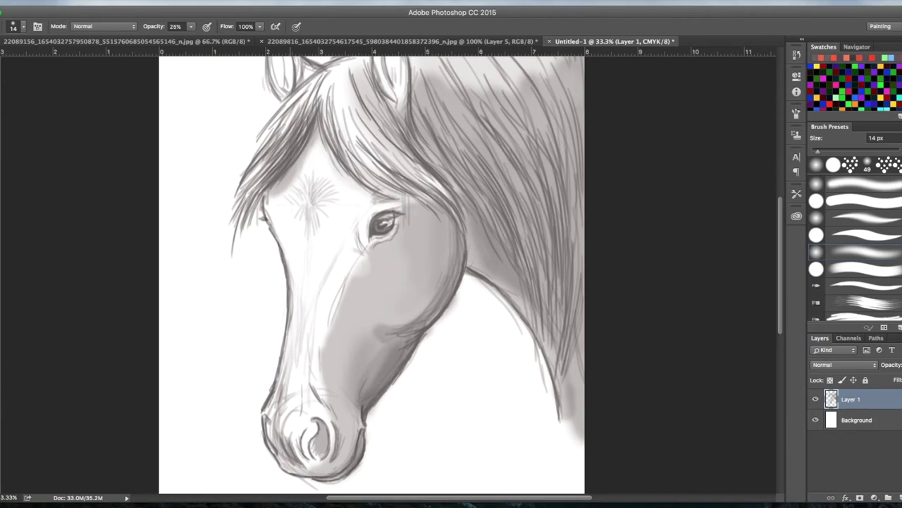
{"action": "left_click_drag", "start_coordinate": [315, 183], "coordinate": [325, 170]}
{"action": "left_click_drag", "start_coordinate": [319, 185], "coordinate": [332, 179]}
{"action": "mouse_move", "coordinate": [325, 188]}
{"action": "left_mouse_down"}
{"action": "mouse_move", "coordinate": [338, 186]}
{"action": "mouse_move", "coordinate": [304, 206]}
{"action": "mouse_move", "coordinate": [332, 208]}
{"action": "mouse_move", "coordinate": [352, 189]}
{"action": "left_mouse_up"}
- Add fine hair strokes running down from the forehead whorl and up toward the forelock
{"action": "mouse_move", "coordinate": [318, 216]}
{"action": "left_mouse_down"}
{"action": "mouse_move", "coordinate": [324, 235]}
{"action": "mouse_move", "coordinate": [312, 247]}
{"action": "left_mouse_up"}
{"action": "left_click_drag", "start_coordinate": [297, 212], "coordinate": [308, 271]}
{"action": "mouse_move", "coordinate": [318, 239]}
{"action": "left_mouse_down"}
{"action": "mouse_move", "coordinate": [319, 256]}
{"action": "mouse_move", "coordinate": [301, 277]}
{"action": "left_mouse_up"}
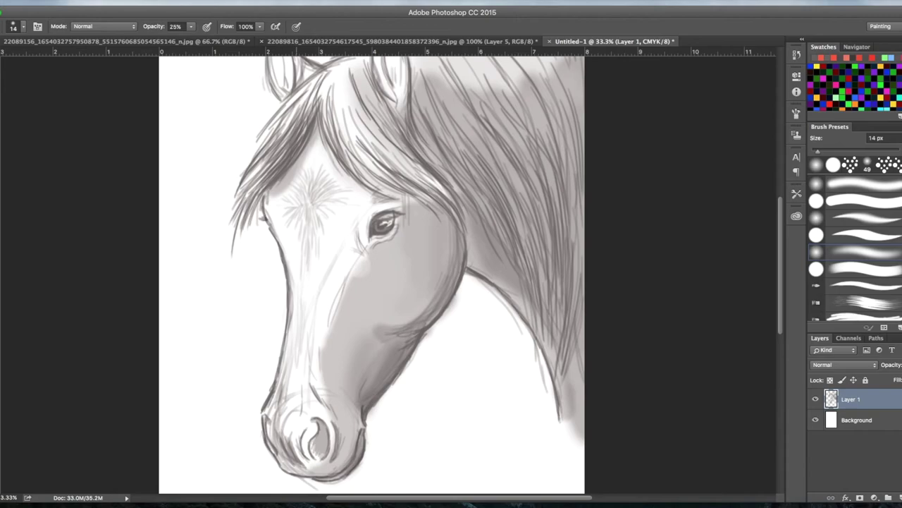
{"action": "left_click_drag", "start_coordinate": [309, 153], "coordinate": [316, 177]}
{"action": "left_click_drag", "start_coordinate": [318, 156], "coordinate": [323, 207]}
{"action": "left_click_drag", "start_coordinate": [330, 224], "coordinate": [317, 210]}
{"action": "left_click_drag", "start_coordinate": [319, 246], "coordinate": [316, 229]}
- Continue the hair strokes down the nose bridge and fill the outer edge of the whorl toward the near eye
{"action": "left_click_drag", "start_coordinate": [303, 267], "coordinate": [303, 287]}
{"action": "left_click_drag", "start_coordinate": [307, 271], "coordinate": [300, 323]}
{"action": "left_click_drag", "start_coordinate": [314, 245], "coordinate": [310, 286]}
{"action": "mouse_move", "coordinate": [327, 252]}
{"action": "left_mouse_down"}
{"action": "mouse_move", "coordinate": [319, 235]}
{"action": "mouse_move", "coordinate": [330, 222]}
{"action": "left_mouse_up"}
{"action": "mouse_move", "coordinate": [340, 232]}
{"action": "left_mouse_down"}
{"action": "mouse_move", "coordinate": [335, 223]}
{"action": "mouse_move", "coordinate": [354, 200]}
{"action": "mouse_move", "coordinate": [340, 202]}
{"action": "mouse_move", "coordinate": [326, 242]}
{"action": "left_mouse_up"}
{"action": "left_click_drag", "start_coordinate": [336, 196], "coordinate": [353, 194]}
{"action": "mouse_move", "coordinate": [296, 214]}
{"action": "left_mouse_down"}
{"action": "mouse_move", "coordinate": [287, 242]}
{"action": "mouse_move", "coordinate": [301, 259]}
{"action": "mouse_move", "coordinate": [294, 285]}
{"action": "left_mouse_up"}
{"action": "left_click_drag", "start_coordinate": [296, 260], "coordinate": [286, 366]}
{"action": "mouse_move", "coordinate": [313, 280]}
{"action": "left_mouse_down"}
{"action": "mouse_move", "coordinate": [311, 310]}
{"action": "mouse_move", "coordinate": [296, 322]}
{"action": "left_mouse_up"}
- Consult the reference photo, draw hair strokes curving toward the near eye's inner corner and darken the whorl's centre
{"action": "left_click", "coordinate": [441, 42]}
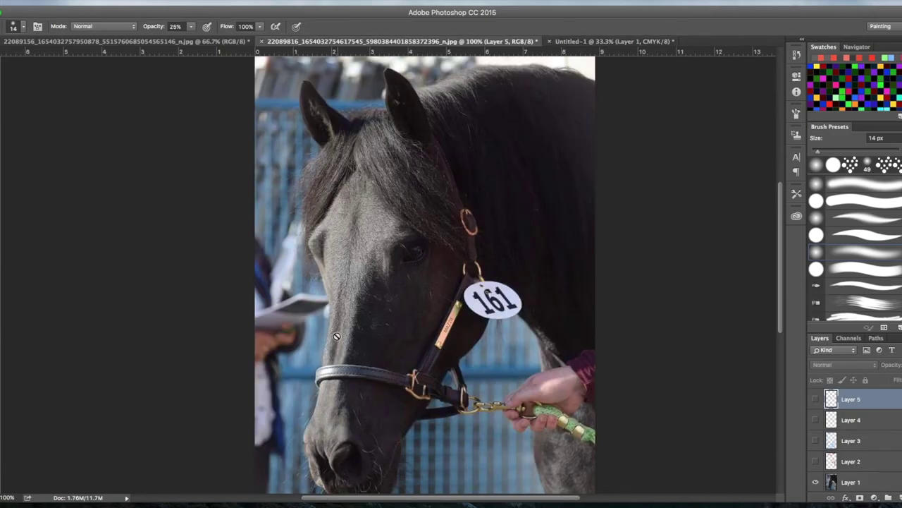
{"action": "left_click", "coordinate": [634, 44]}
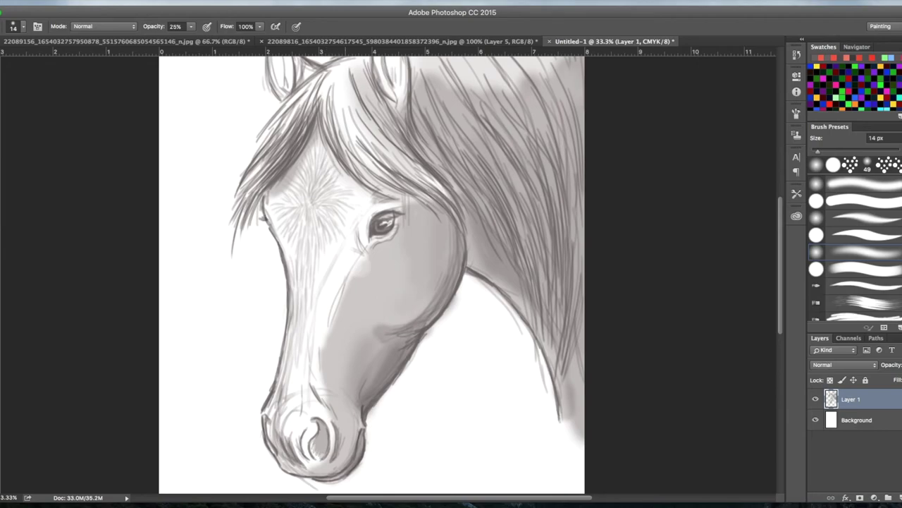
{"action": "mouse_move", "coordinate": [340, 184]}
{"action": "left_mouse_down"}
{"action": "mouse_move", "coordinate": [354, 180]}
{"action": "mouse_move", "coordinate": [369, 198]}
{"action": "mouse_move", "coordinate": [362, 212]}
{"action": "left_mouse_up"}
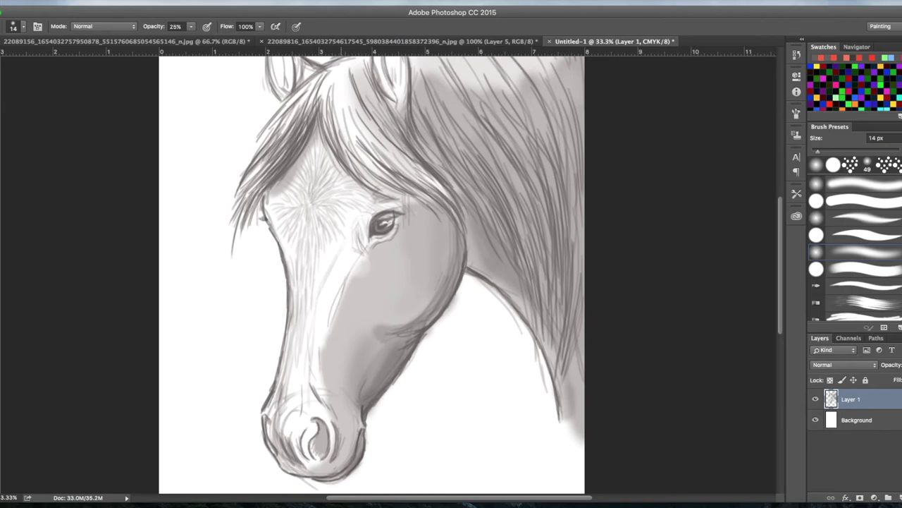
{"action": "mouse_move", "coordinate": [359, 214]}
{"action": "left_mouse_down"}
{"action": "mouse_move", "coordinate": [365, 242]}
{"action": "mouse_move", "coordinate": [351, 236]}
{"action": "left_mouse_up"}
{"action": "mouse_move", "coordinate": [353, 216]}
{"action": "left_mouse_down"}
{"action": "mouse_move", "coordinate": [356, 231]}
{"action": "mouse_move", "coordinate": [350, 215]}
{"action": "mouse_move", "coordinate": [357, 227]}
{"action": "mouse_move", "coordinate": [339, 239]}
{"action": "mouse_move", "coordinate": [346, 234]}
{"action": "left_mouse_up"}
{"action": "left_click_drag", "start_coordinate": [309, 194], "coordinate": [312, 222]}
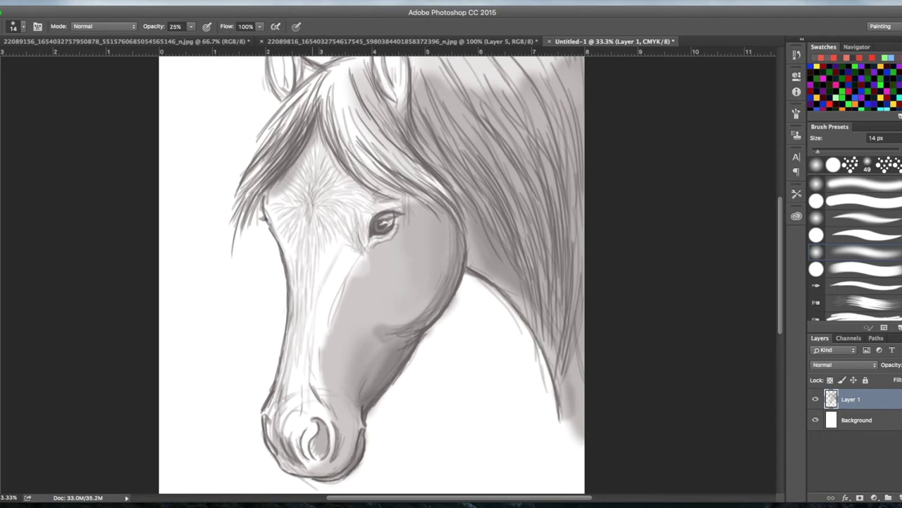
- Draw hair strokes along the far side of the face, from the far eye down the nose to above the muzzle
{"action": "left_click_drag", "start_coordinate": [269, 198], "coordinate": [285, 195]}
{"action": "left_click_drag", "start_coordinate": [282, 229], "coordinate": [292, 269]}
{"action": "left_click_drag", "start_coordinate": [295, 254], "coordinate": [293, 292]}
{"action": "left_click_drag", "start_coordinate": [296, 276], "coordinate": [296, 297]}
{"action": "left_click_drag", "start_coordinate": [289, 355], "coordinate": [298, 404]}
{"action": "mouse_move", "coordinate": [289, 378]}
{"action": "left_mouse_down"}
{"action": "mouse_move", "coordinate": [292, 407]}
{"action": "mouse_move", "coordinate": [292, 385]}
{"action": "mouse_move", "coordinate": [309, 383]}
{"action": "left_mouse_up"}
{"action": "left_click_drag", "start_coordinate": [299, 366], "coordinate": [300, 386]}
{"action": "mouse_move", "coordinate": [305, 363]}
{"action": "left_mouse_down"}
{"action": "mouse_move", "coordinate": [304, 392]}
{"action": "mouse_move", "coordinate": [294, 392]}
{"action": "left_mouse_up"}
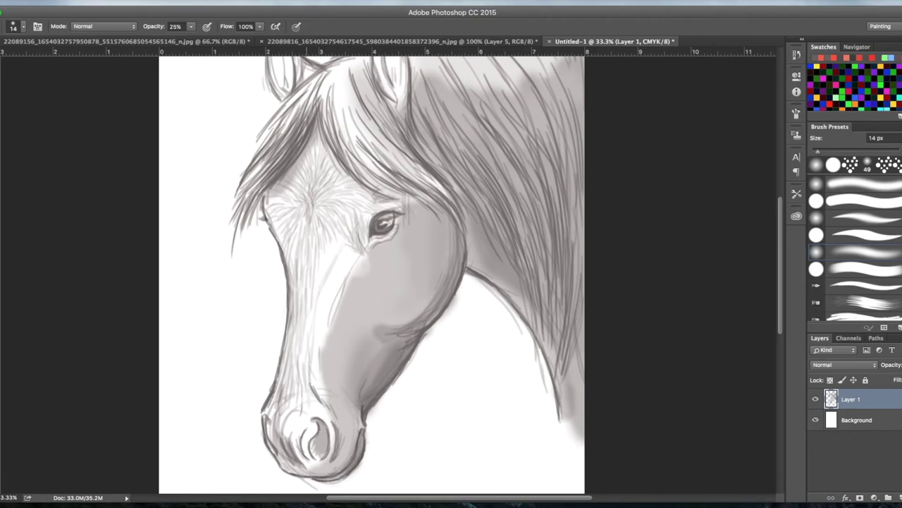
{"action": "left_click_drag", "start_coordinate": [294, 339], "coordinate": [294, 367]}
{"action": "left_click_drag", "start_coordinate": [296, 333], "coordinate": [303, 380]}
- Check the nose in the reference photo and add hair strokes along its far edge and onto the muzzle
{"action": "left_click", "coordinate": [388, 40]}
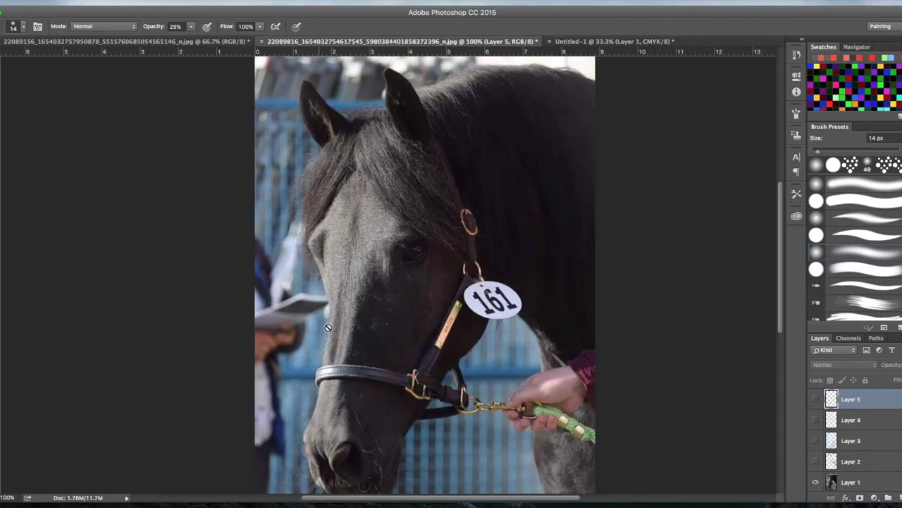
{"action": "left_click", "coordinate": [589, 41]}
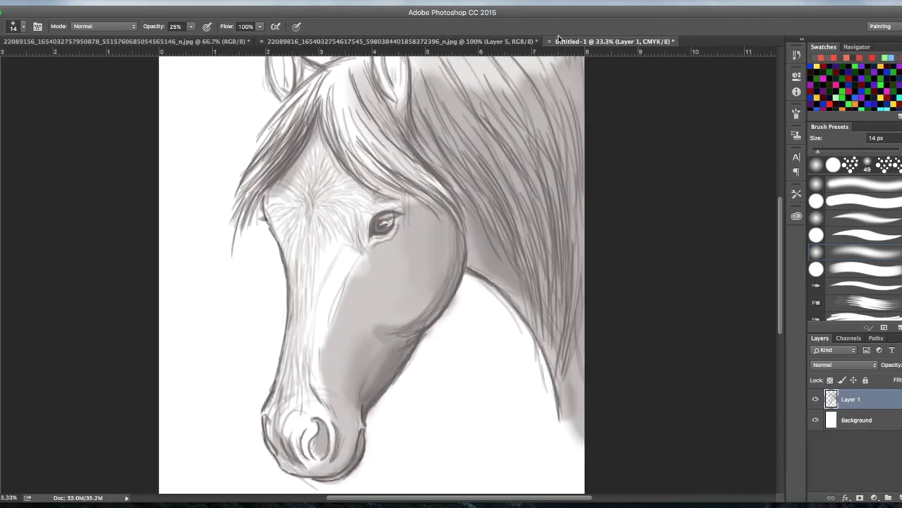
{"action": "left_click_drag", "start_coordinate": [295, 316], "coordinate": [289, 373]}
{"action": "left_click_drag", "start_coordinate": [289, 335], "coordinate": [294, 443]}
{"action": "left_click_drag", "start_coordinate": [298, 431], "coordinate": [299, 460]}
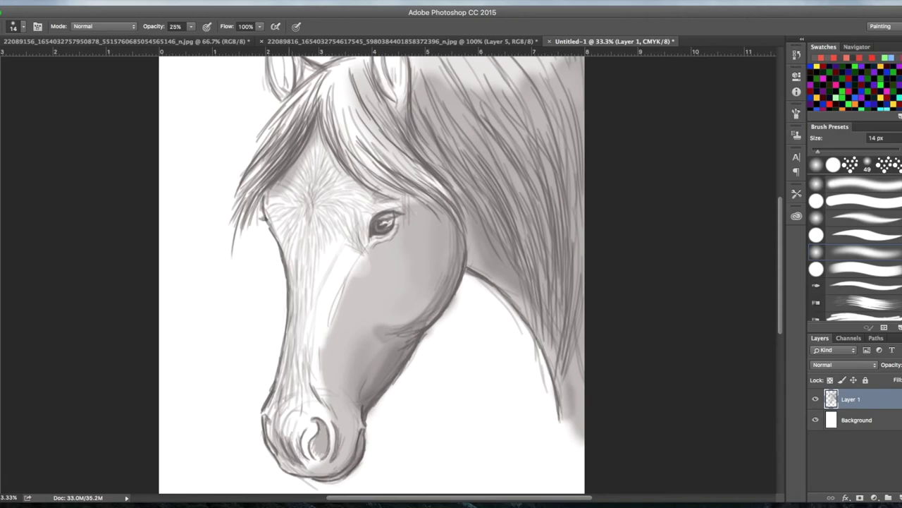
{"action": "left_click_drag", "start_coordinate": [288, 344], "coordinate": [282, 379]}
{"action": "mouse_move", "coordinate": [286, 356]}
{"action": "left_mouse_down"}
{"action": "mouse_move", "coordinate": [281, 377]}
{"action": "mouse_move", "coordinate": [289, 372]}
{"action": "left_mouse_up"}
{"action": "left_click_drag", "start_coordinate": [286, 374], "coordinate": [272, 417]}
- Layer long hair strokes down the middle of the nose and curve them onto the top of the muzzle
{"action": "mouse_move", "coordinate": [299, 302]}
{"action": "left_mouse_down"}
{"action": "mouse_move", "coordinate": [288, 389]}
{"action": "mouse_move", "coordinate": [297, 401]}
{"action": "left_mouse_up"}
{"action": "left_click_drag", "start_coordinate": [310, 325], "coordinate": [307, 350]}
{"action": "mouse_move", "coordinate": [315, 355]}
{"action": "left_mouse_down"}
{"action": "mouse_move", "coordinate": [318, 387]}
{"action": "mouse_move", "coordinate": [334, 391]}
{"action": "mouse_move", "coordinate": [332, 404]}
{"action": "left_mouse_up"}
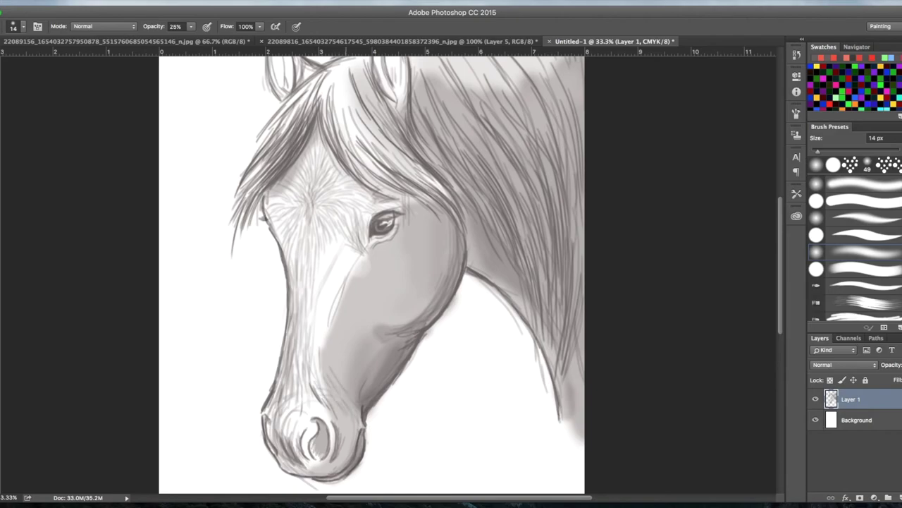
{"action": "left_click_drag", "start_coordinate": [322, 257], "coordinate": [313, 328]}
{"action": "mouse_move", "coordinate": [306, 312]}
{"action": "left_mouse_down"}
{"action": "mouse_move", "coordinate": [296, 378]}
{"action": "mouse_move", "coordinate": [316, 410]}
{"action": "left_mouse_up"}
- Add short downward hair strokes between the nose bridge and the near eye's inner corner
{"action": "mouse_move", "coordinate": [330, 236]}
{"action": "left_mouse_down"}
{"action": "mouse_move", "coordinate": [329, 262]}
{"action": "mouse_move", "coordinate": [355, 261]}
{"action": "mouse_move", "coordinate": [344, 249]}
{"action": "mouse_move", "coordinate": [340, 269]}
{"action": "left_mouse_up"}
{"action": "left_click_drag", "start_coordinate": [331, 259], "coordinate": [330, 272]}
{"action": "left_click_drag", "start_coordinate": [356, 234], "coordinate": [362, 258]}
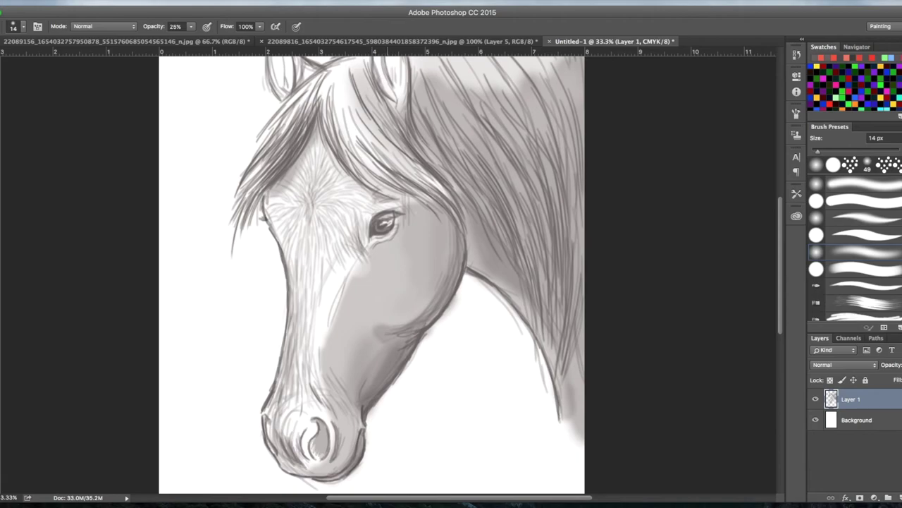
- Check the cheek in the reference photo and draw hair strokes below and behind the near eye and along the nose's near side
{"action": "left_click", "coordinate": [493, 41]}
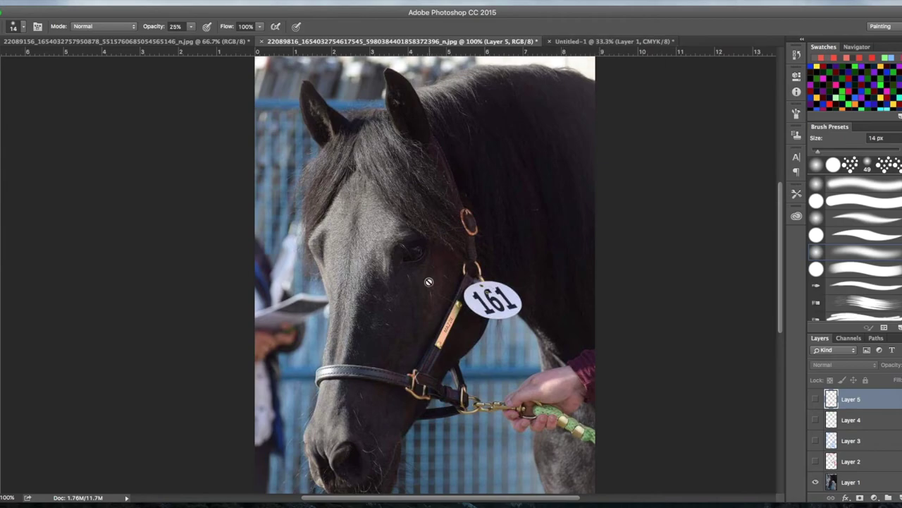
{"action": "left_click", "coordinate": [570, 41]}
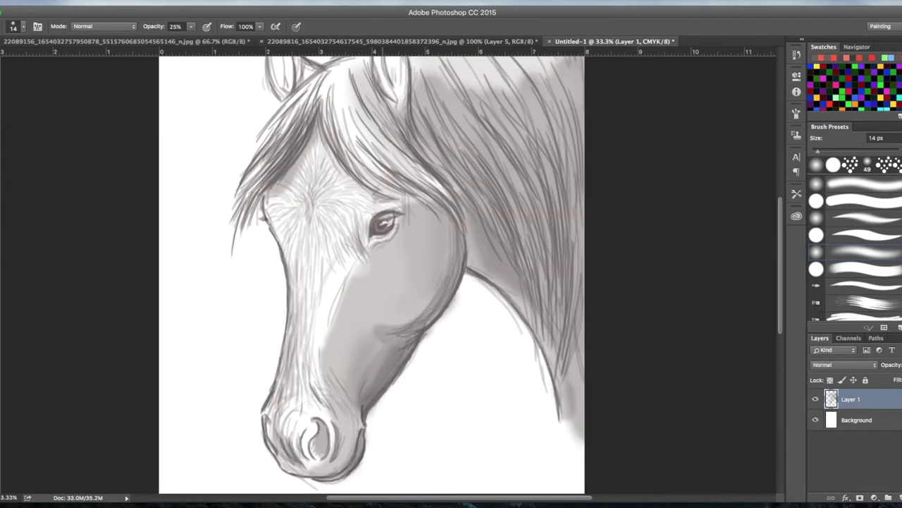
{"action": "mouse_move", "coordinate": [409, 215]}
{"action": "left_mouse_down"}
{"action": "mouse_move", "coordinate": [398, 249]}
{"action": "mouse_move", "coordinate": [406, 252]}
{"action": "mouse_move", "coordinate": [369, 272]}
{"action": "mouse_move", "coordinate": [383, 300]}
{"action": "left_mouse_up"}
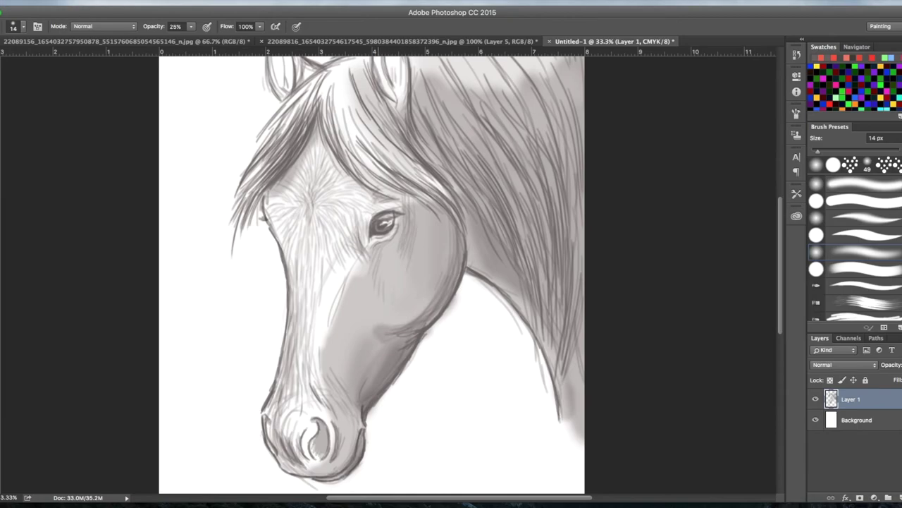
{"action": "mouse_move", "coordinate": [334, 261]}
{"action": "left_mouse_down"}
{"action": "mouse_move", "coordinate": [314, 359]}
{"action": "mouse_move", "coordinate": [334, 377]}
{"action": "left_mouse_up"}
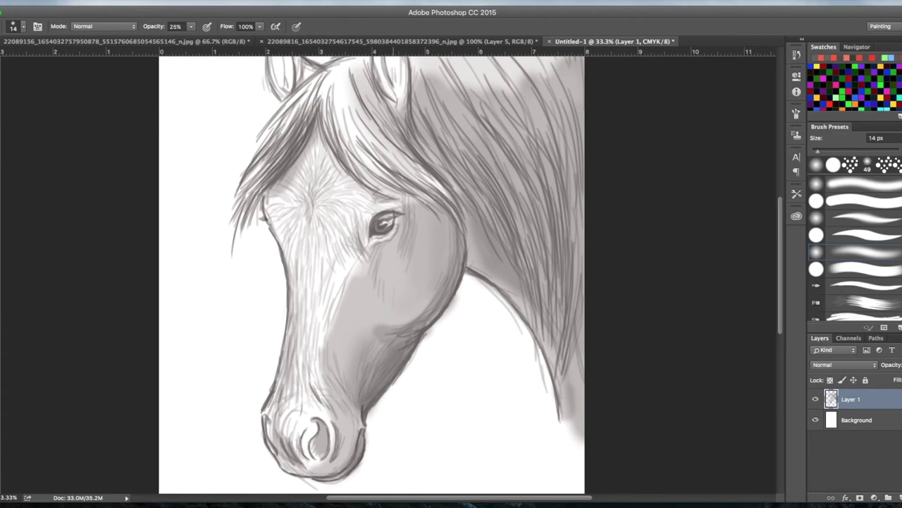
{"action": "left_click_drag", "start_coordinate": [425, 213], "coordinate": [419, 263]}
{"action": "mouse_move", "coordinate": [443, 229]}
{"action": "left_mouse_down"}
{"action": "mouse_move", "coordinate": [416, 314]}
{"action": "mouse_move", "coordinate": [389, 327]}
{"action": "left_mouse_up"}
- Add hair strokes to the lower cheek above the muzzle and short strokes around the nostril and chin
{"action": "left_click_drag", "start_coordinate": [328, 350], "coordinate": [329, 366]}
{"action": "mouse_move", "coordinate": [343, 426]}
{"action": "left_mouse_down"}
{"action": "mouse_move", "coordinate": [344, 459]}
{"action": "mouse_move", "coordinate": [322, 471]}
{"action": "left_mouse_up"}
{"action": "left_click_drag", "start_coordinate": [316, 466], "coordinate": [333, 465]}
{"action": "left_click_drag", "start_coordinate": [292, 423], "coordinate": [298, 453]}
{"action": "left_click_drag", "start_coordinate": [319, 368], "coordinate": [329, 391]}
{"action": "mouse_move", "coordinate": [324, 320]}
{"action": "left_mouse_down"}
{"action": "mouse_move", "coordinate": [320, 351]}
{"action": "mouse_move", "coordinate": [339, 382]}
{"action": "left_mouse_up"}
{"action": "left_click_drag", "start_coordinate": [339, 352], "coordinate": [342, 367]}
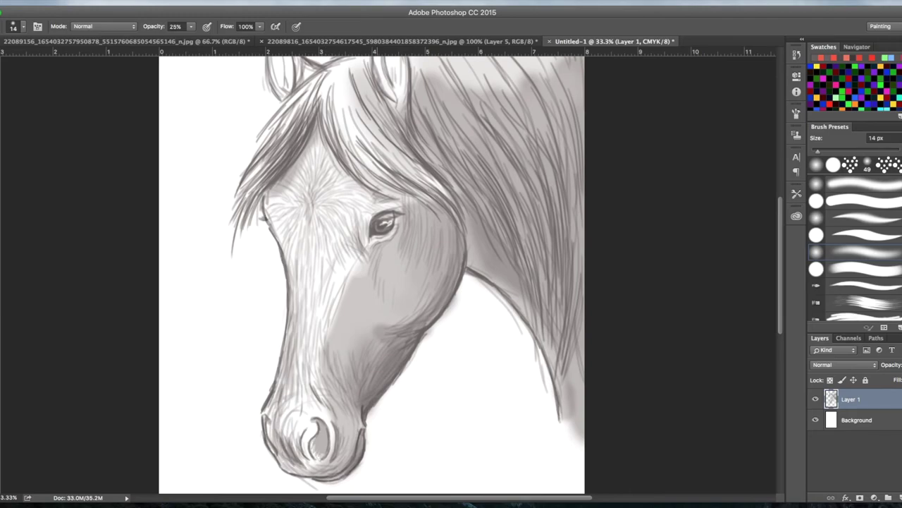
- Blend the front edge of the cheek shading into the white nose with fine hair strokes
{"action": "mouse_move", "coordinate": [345, 333]}
{"action": "left_mouse_down"}
{"action": "mouse_move", "coordinate": [341, 363]}
{"action": "mouse_move", "coordinate": [366, 331]}
{"action": "mouse_move", "coordinate": [338, 300]}
{"action": "left_mouse_up"}
{"action": "left_click_drag", "start_coordinate": [331, 329], "coordinate": [332, 282]}
{"action": "left_click_drag", "start_coordinate": [322, 311], "coordinate": [327, 279]}
{"action": "left_click_drag", "start_coordinate": [335, 296], "coordinate": [350, 263]}
{"action": "mouse_move", "coordinate": [333, 286]}
{"action": "left_mouse_down"}
{"action": "mouse_move", "coordinate": [341, 261]}
{"action": "mouse_move", "coordinate": [354, 261]}
{"action": "mouse_move", "coordinate": [347, 309]}
{"action": "left_mouse_up"}
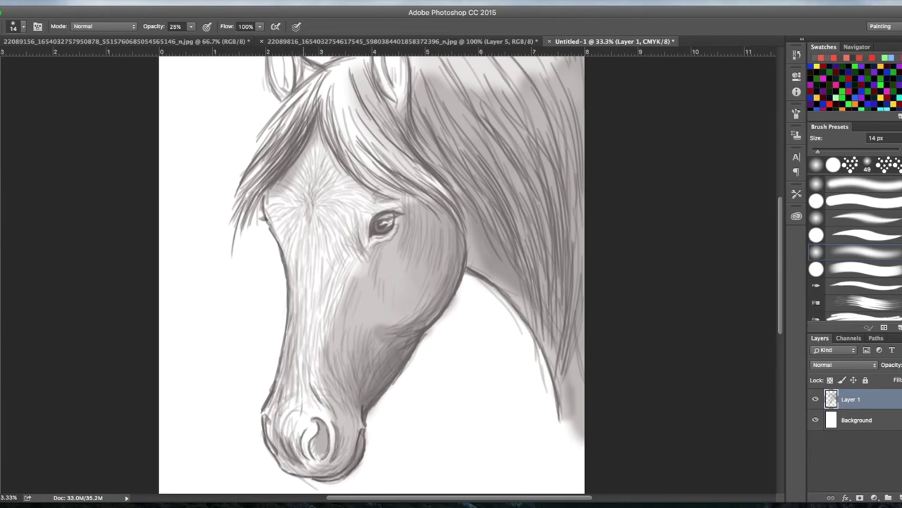
- Reinforce the hair on the upper nose and add short strokes over the muzzle around the nostril
{"action": "left_click_drag", "start_coordinate": [303, 244], "coordinate": [297, 307]}
{"action": "mouse_move", "coordinate": [307, 413]}
{"action": "left_mouse_down"}
{"action": "mouse_move", "coordinate": [302, 434]}
{"action": "mouse_move", "coordinate": [313, 435]}
{"action": "left_mouse_up"}
{"action": "left_click_drag", "start_coordinate": [308, 431], "coordinate": [306, 453]}
{"action": "mouse_move", "coordinate": [295, 414]}
{"action": "left_mouse_down"}
{"action": "mouse_move", "coordinate": [283, 440]}
{"action": "mouse_move", "coordinate": [294, 434]}
{"action": "left_mouse_up"}
{"action": "left_click_drag", "start_coordinate": [302, 409], "coordinate": [305, 425]}
{"action": "mouse_move", "coordinate": [311, 402]}
{"action": "left_mouse_down"}
{"action": "mouse_move", "coordinate": [310, 421]}
{"action": "mouse_move", "coordinate": [315, 416]}
{"action": "mouse_move", "coordinate": [340, 442]}
{"action": "left_mouse_up"}
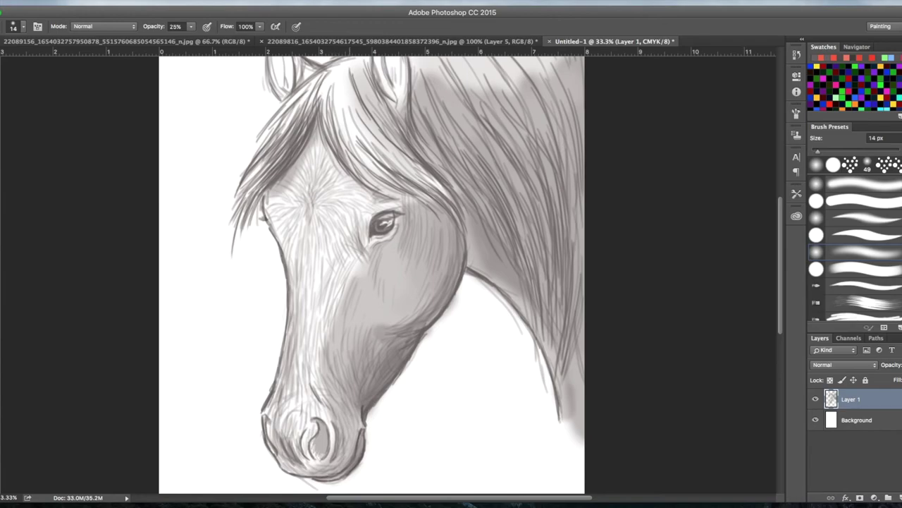
- Add short hair strokes across the muzzle above and in front of the nostril
{"action": "left_click_drag", "start_coordinate": [340, 400], "coordinate": [329, 434]}
{"action": "left_click_drag", "start_coordinate": [319, 397], "coordinate": [303, 425]}
{"action": "left_click_drag", "start_coordinate": [302, 415], "coordinate": [287, 440]}
{"action": "mouse_move", "coordinate": [286, 414]}
{"action": "left_mouse_down"}
{"action": "mouse_move", "coordinate": [281, 436]}
{"action": "mouse_move", "coordinate": [281, 426]}
{"action": "left_mouse_up"}
{"action": "left_click_drag", "start_coordinate": [298, 408], "coordinate": [289, 440]}
{"action": "left_click_drag", "start_coordinate": [304, 434], "coordinate": [311, 400]}
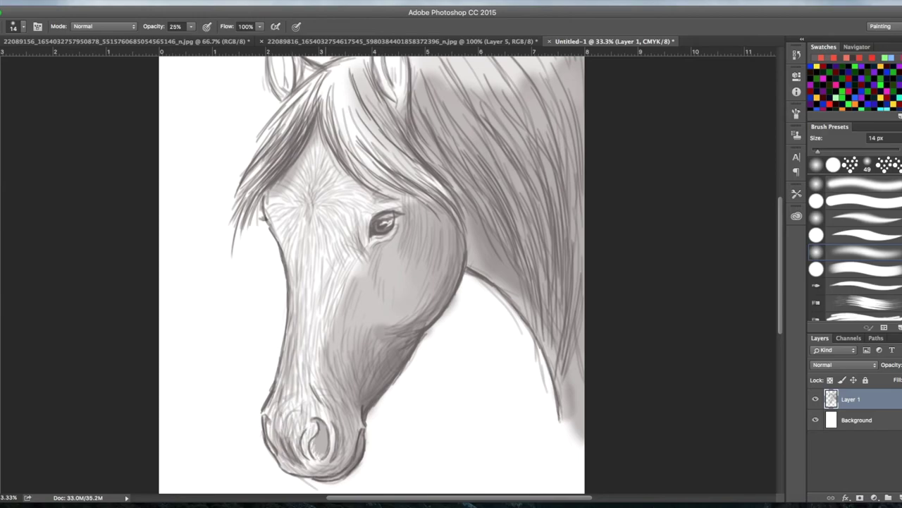
{"action": "key", "text": "ctrl+minus"}
{"action": "key", "text": "ctrl+minus"}
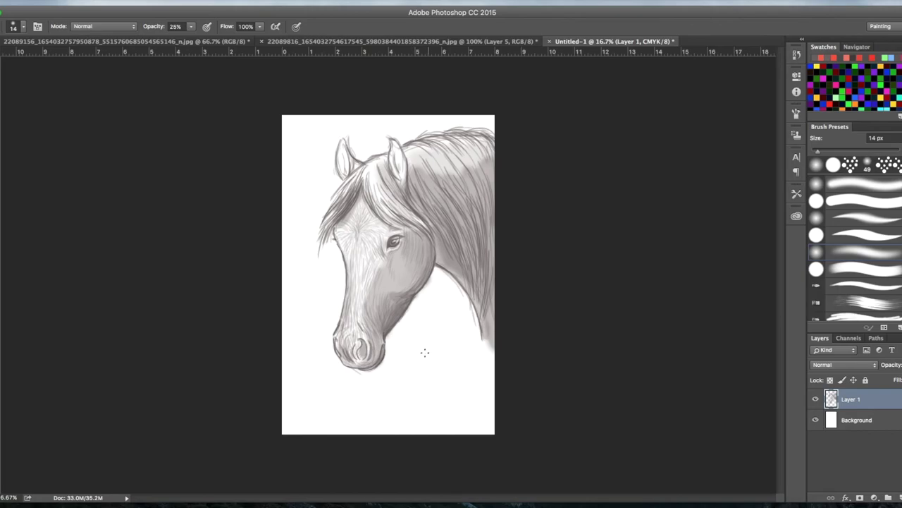
{"action": "key", "text": "ctrl+plus"}
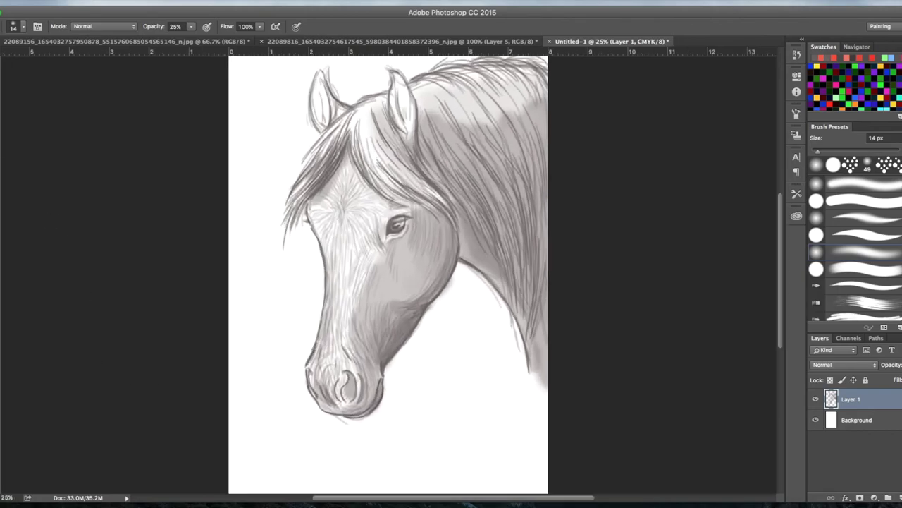
- Smudge the stray sketch marks beneath the chin and clean them away with the Eraser at a higher opacity
{"action": "left_click", "coordinate": [1, 187]}
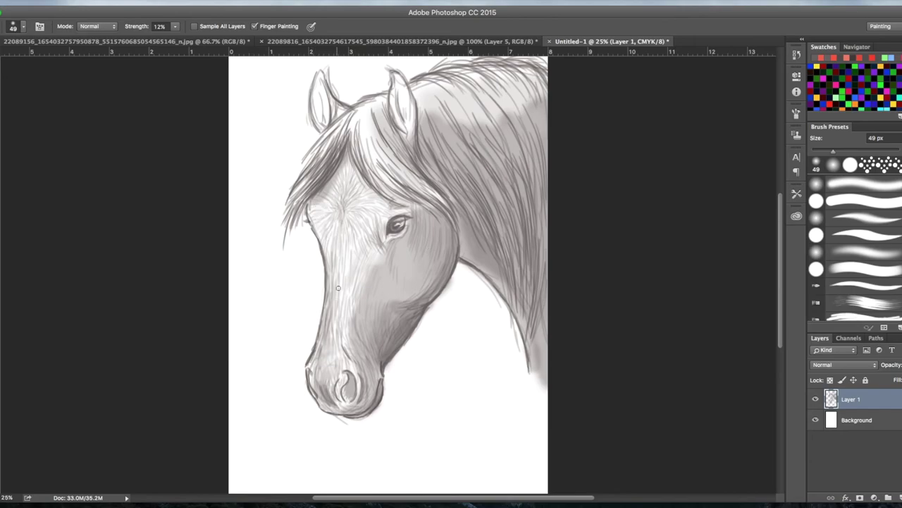
{"action": "left_click_drag", "start_coordinate": [345, 426], "coordinate": [337, 417]}
{"action": "key", "text": "e"}
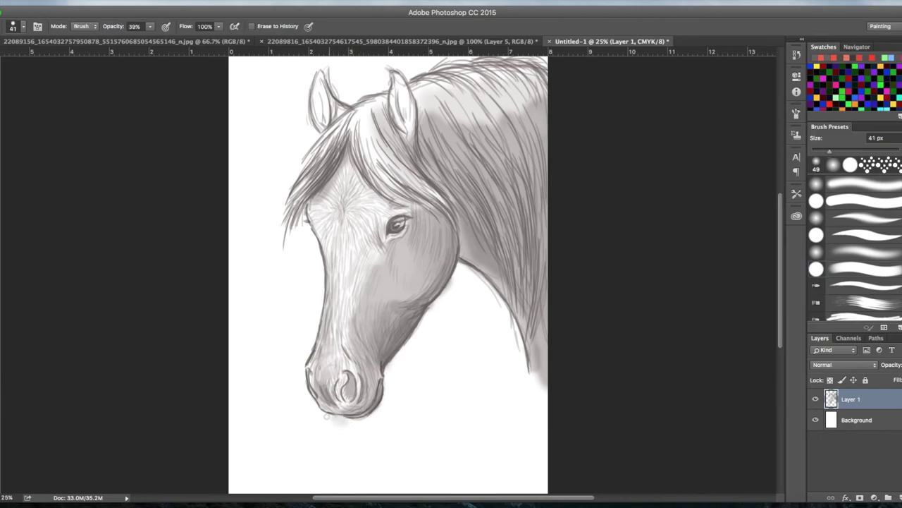
{"action": "mouse_move", "coordinate": [343, 424]}
{"action": "left_mouse_down"}
{"action": "mouse_move", "coordinate": [331, 417]}
{"action": "mouse_move", "coordinate": [353, 425]}
{"action": "left_mouse_up"}
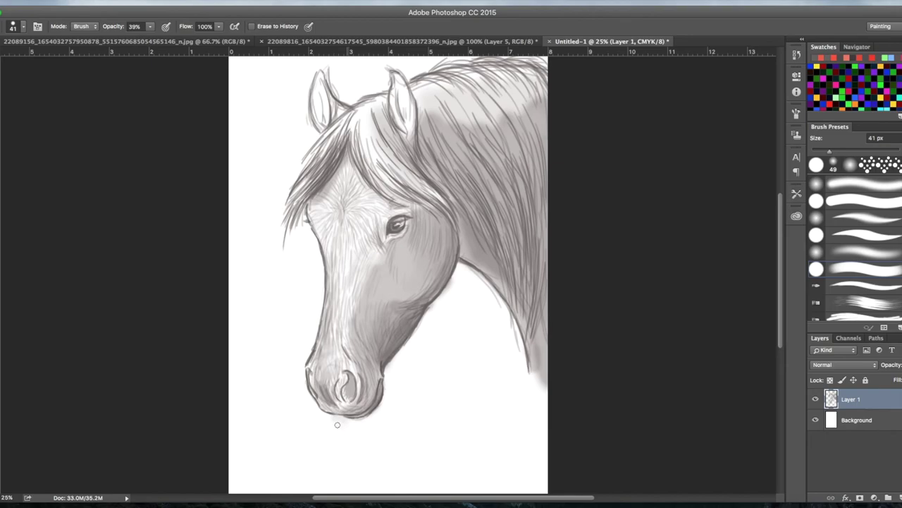
{"action": "left_click", "coordinate": [150, 27]}
{"action": "left_click_drag", "start_coordinate": [153, 38], "coordinate": [187, 40]}
{"action": "left_click_drag", "start_coordinate": [340, 424], "coordinate": [333, 421]}
{"action": "key", "text": "r"}
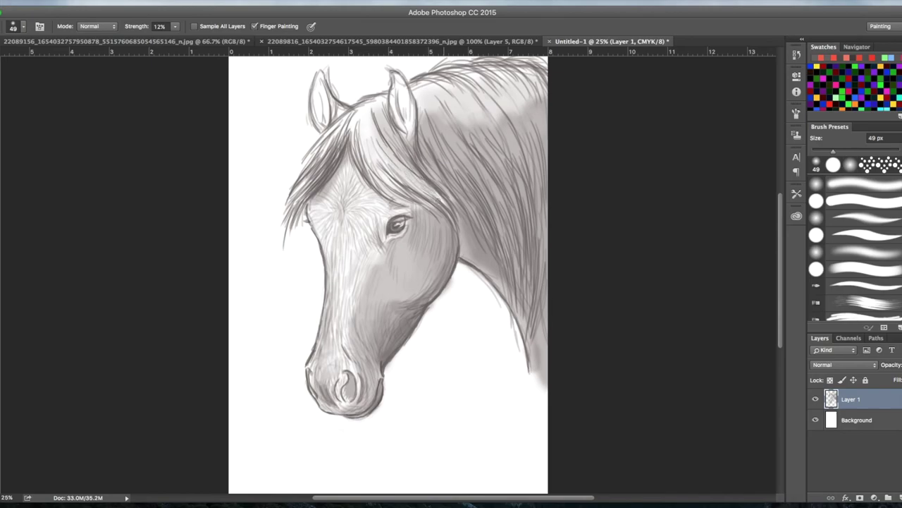
- Draw fine hair strokes with the 14 px brush through the forelock on both sides of its parting
{"action": "key", "text": "b"}
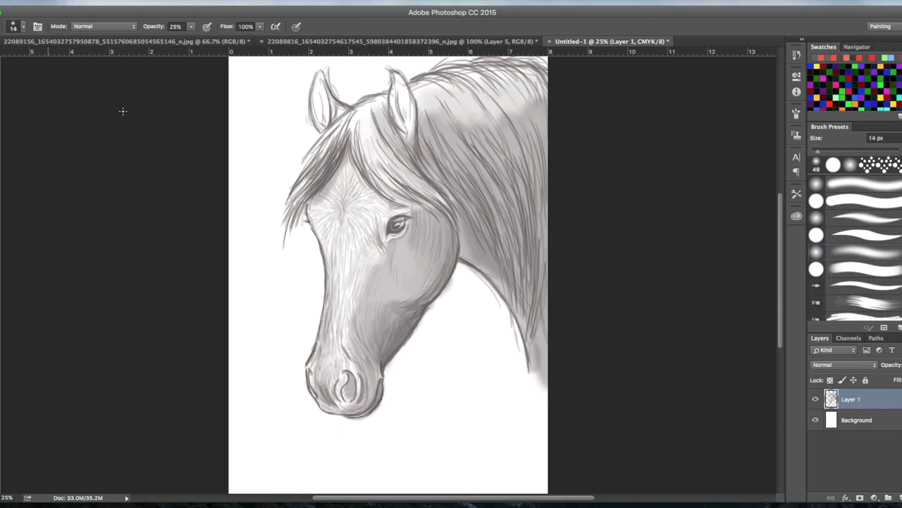
{"action": "left_click_drag", "start_coordinate": [361, 152], "coordinate": [380, 172]}
{"action": "mouse_move", "coordinate": [364, 132]}
{"action": "left_mouse_down"}
{"action": "mouse_move", "coordinate": [390, 170]}
{"action": "mouse_move", "coordinate": [369, 108]}
{"action": "mouse_move", "coordinate": [373, 140]}
{"action": "left_mouse_up"}
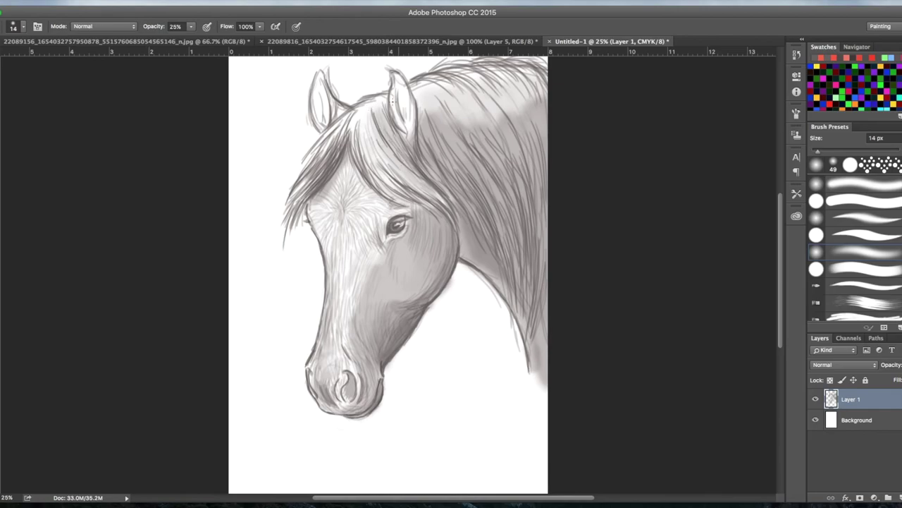
{"action": "mouse_move", "coordinate": [371, 105]}
{"action": "left_mouse_down"}
{"action": "mouse_move", "coordinate": [359, 136]}
{"action": "mouse_move", "coordinate": [332, 131]}
{"action": "left_mouse_up"}
{"action": "left_click_drag", "start_coordinate": [322, 144], "coordinate": [302, 171]}
{"action": "mouse_move", "coordinate": [375, 141]}
{"action": "left_mouse_down"}
{"action": "mouse_move", "coordinate": [391, 178]}
{"action": "mouse_move", "coordinate": [427, 184]}
{"action": "mouse_move", "coordinate": [434, 197]}
{"action": "left_mouse_up"}
{"action": "left_click_drag", "start_coordinate": [393, 167], "coordinate": [427, 196]}
{"action": "left_click_drag", "start_coordinate": [395, 164], "coordinate": [413, 180]}
- Add long hair strokes to the mane behind the near ear and across the upper neck
{"action": "left_click_drag", "start_coordinate": [428, 125], "coordinate": [442, 157]}
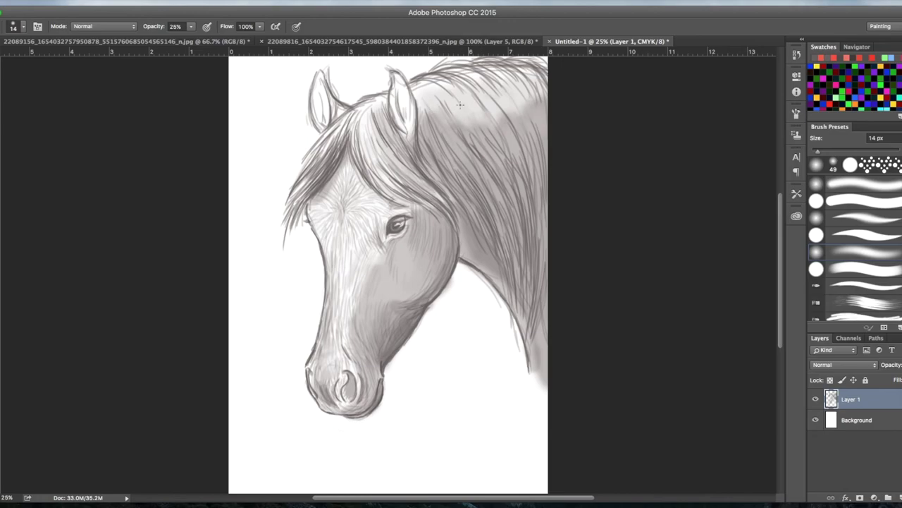
{"action": "mouse_move", "coordinate": [462, 104]}
{"action": "left_mouse_down"}
{"action": "mouse_move", "coordinate": [477, 126]}
{"action": "mouse_move", "coordinate": [501, 125]}
{"action": "mouse_move", "coordinate": [520, 150]}
{"action": "left_mouse_up"}
{"action": "left_click_drag", "start_coordinate": [514, 94], "coordinate": [547, 142]}
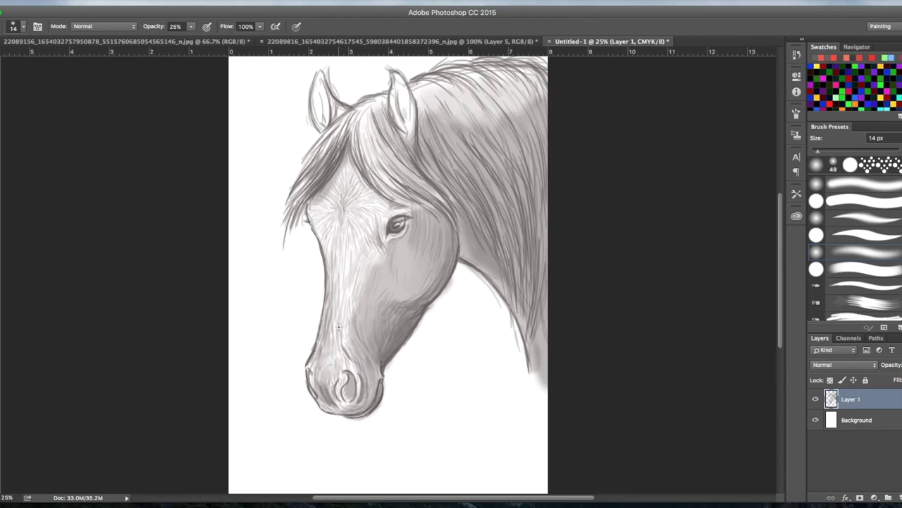
- Check the nose in the reference photo and draw hair strokes down both sides of the nose bridge
{"action": "left_click", "coordinate": [380, 41]}
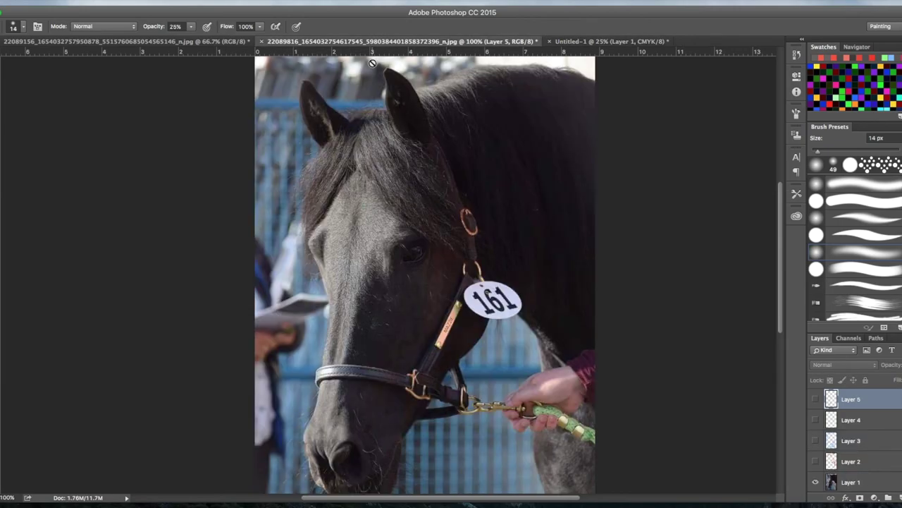
{"action": "left_click", "coordinate": [577, 41]}
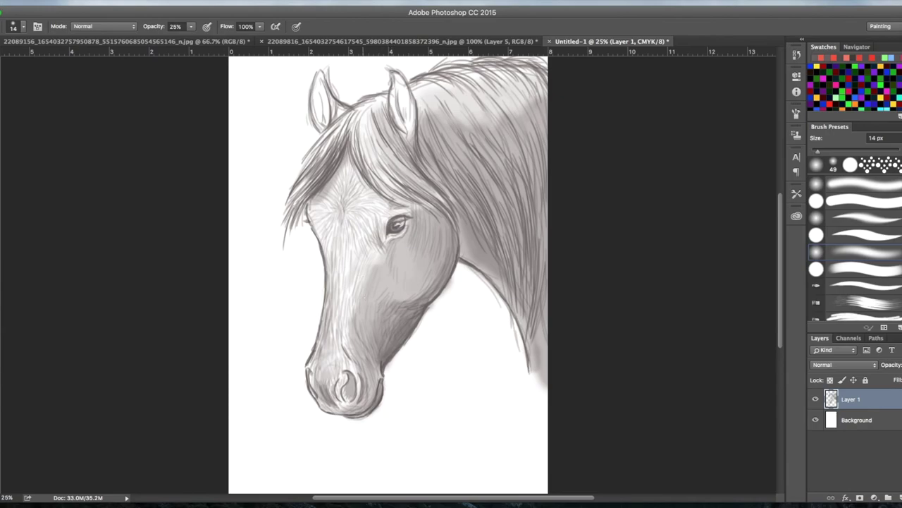
{"action": "left_click_drag", "start_coordinate": [354, 293], "coordinate": [351, 345]}
{"action": "left_click_drag", "start_coordinate": [357, 274], "coordinate": [344, 332]}
{"action": "left_click_drag", "start_coordinate": [375, 255], "coordinate": [372, 269]}
{"action": "left_click_drag", "start_coordinate": [363, 268], "coordinate": [350, 319]}
{"action": "left_click_drag", "start_coordinate": [337, 272], "coordinate": [335, 310]}
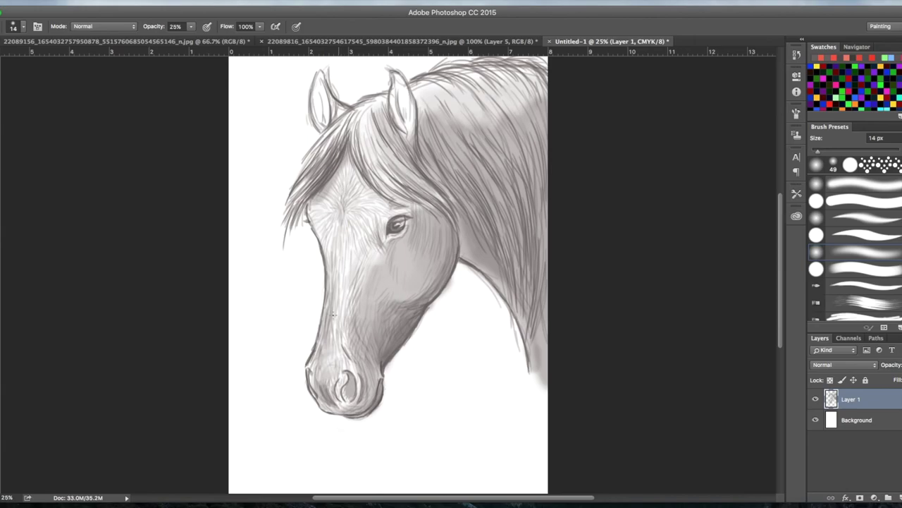
{"action": "left_click_drag", "start_coordinate": [334, 261], "coordinate": [332, 291]}
{"action": "left_click_drag", "start_coordinate": [341, 244], "coordinate": [336, 299]}
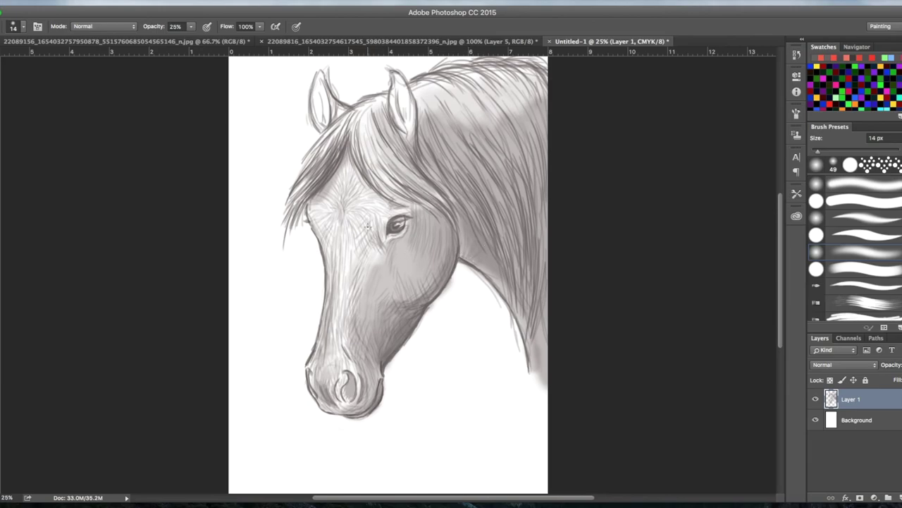
- Add short hair strokes in front of the near eye and across the forehead to the far eye
{"action": "left_click_drag", "start_coordinate": [378, 240], "coordinate": [372, 254]}
{"action": "mouse_move", "coordinate": [316, 226]}
{"action": "left_mouse_down"}
{"action": "mouse_move", "coordinate": [328, 261]}
{"action": "mouse_move", "coordinate": [335, 245]}
{"action": "mouse_move", "coordinate": [358, 240]}
{"action": "left_mouse_up"}
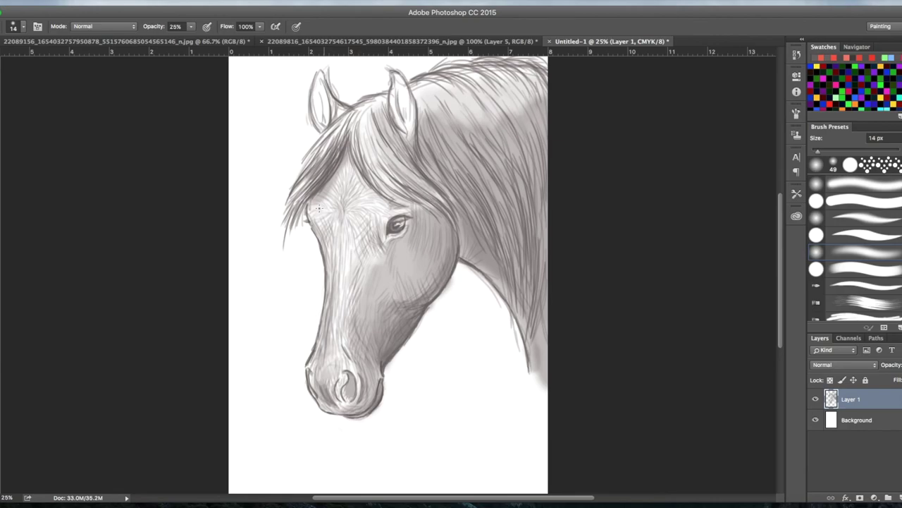
{"action": "mouse_move", "coordinate": [316, 220]}
{"action": "left_mouse_down"}
{"action": "mouse_move", "coordinate": [323, 234]}
{"action": "mouse_move", "coordinate": [324, 222]}
{"action": "left_mouse_up"}
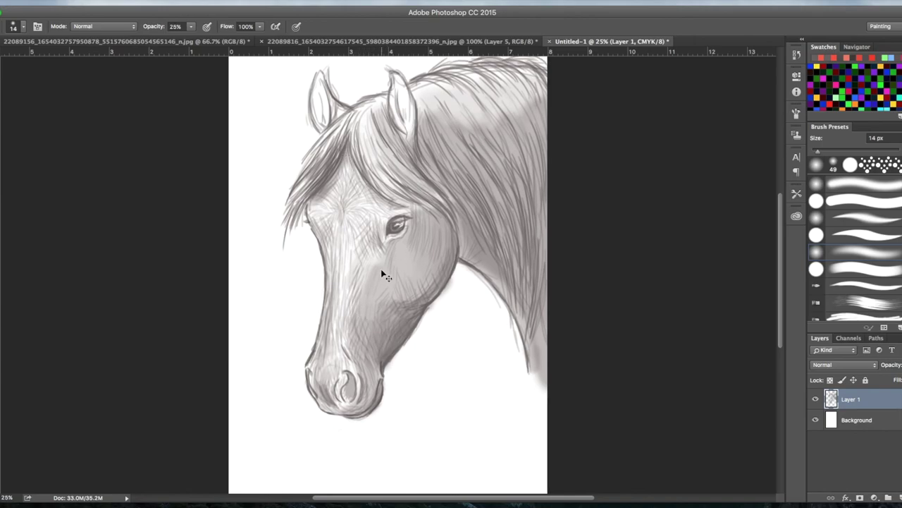
{"action": "key", "text": "ctrl+minus"}
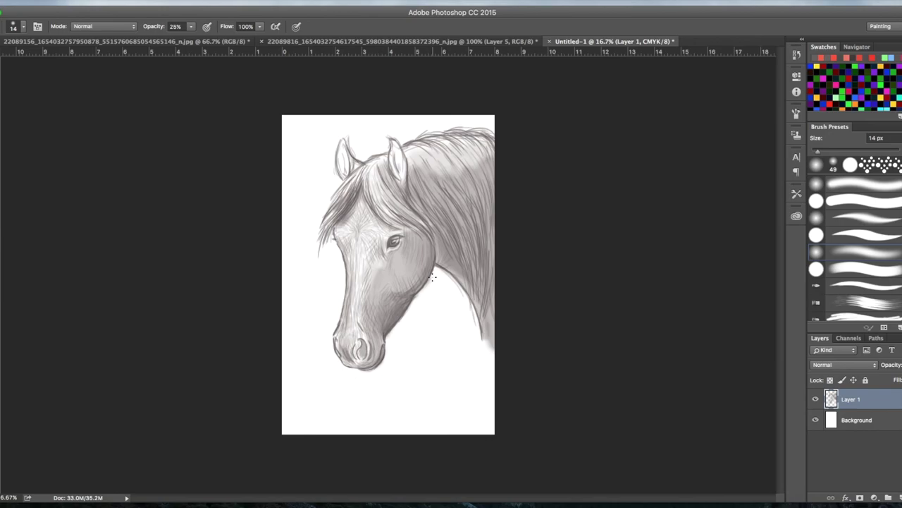
{"action": "key", "text": "ctrl+plus"}
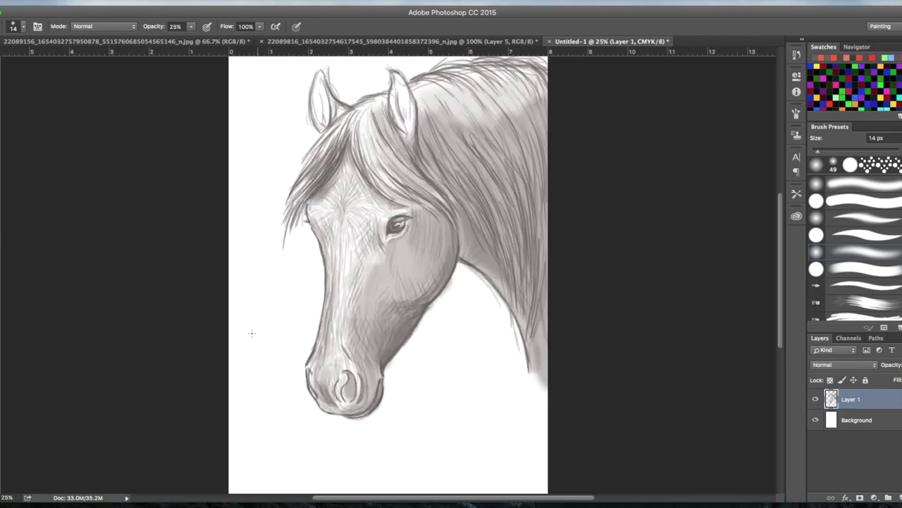
- Check the ears in the reference photo and shade inside both ears with a 102 px brush at 67% opacity
{"action": "left_click", "coordinate": [440, 40]}
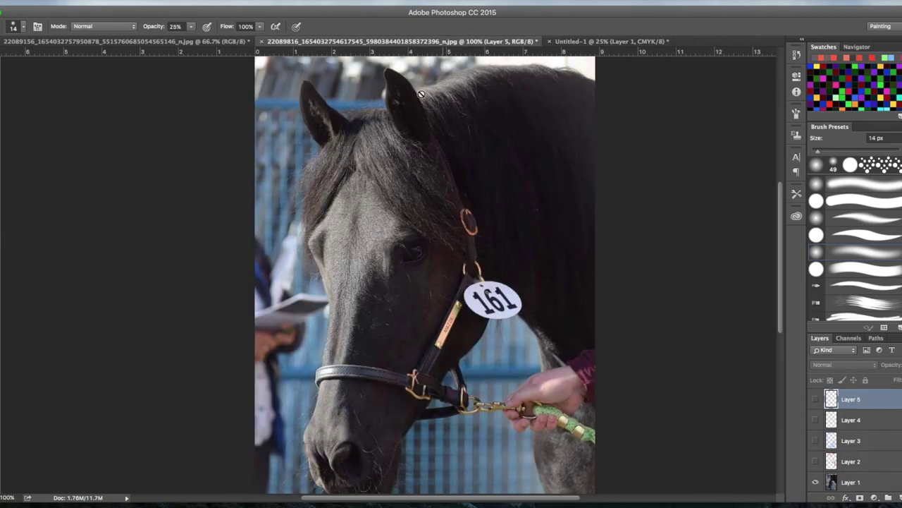
{"action": "left_click", "coordinate": [574, 41]}
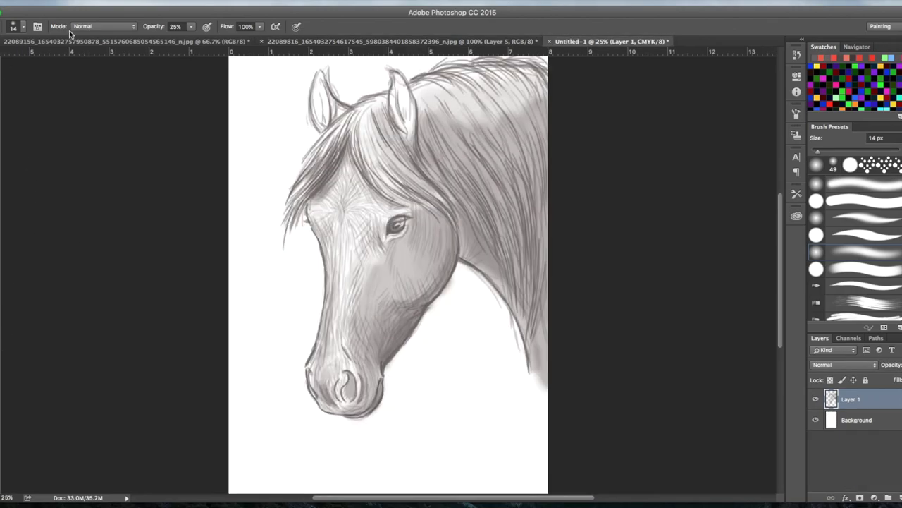
{"action": "left_click", "coordinate": [191, 26]}
{"action": "left_click_drag", "start_coordinate": [189, 36], "coordinate": [215, 40]}
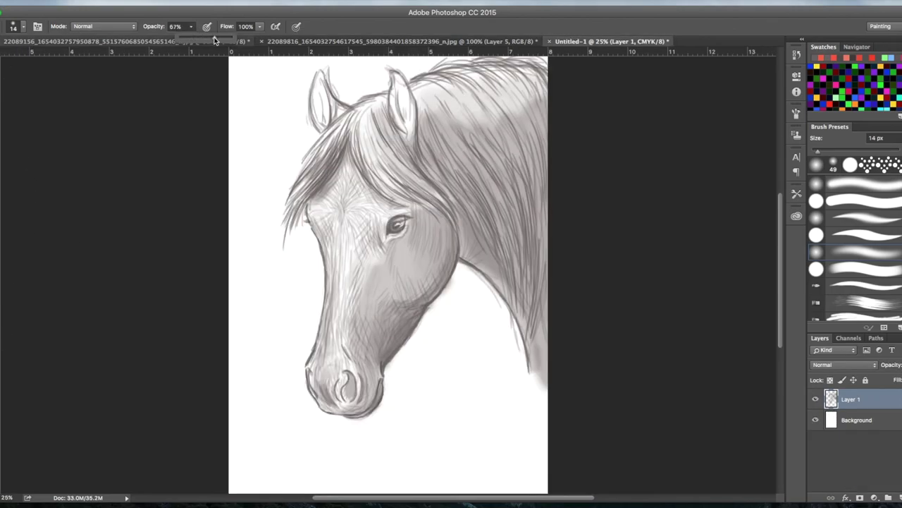
{"action": "left_click", "coordinate": [16, 29]}
{"action": "left_click", "coordinate": [64, 59]}
{"action": "mouse_move", "coordinate": [317, 93]}
{"action": "left_mouse_down"}
{"action": "mouse_move", "coordinate": [319, 125]}
{"action": "mouse_move", "coordinate": [323, 83]}
{"action": "mouse_move", "coordinate": [315, 73]}
{"action": "mouse_move", "coordinate": [323, 130]}
{"action": "left_mouse_up"}
{"action": "mouse_move", "coordinate": [399, 90]}
{"action": "left_mouse_down"}
{"action": "mouse_move", "coordinate": [399, 119]}
{"action": "mouse_move", "coordinate": [399, 81]}
{"action": "mouse_move", "coordinate": [407, 130]}
{"action": "left_mouse_up"}
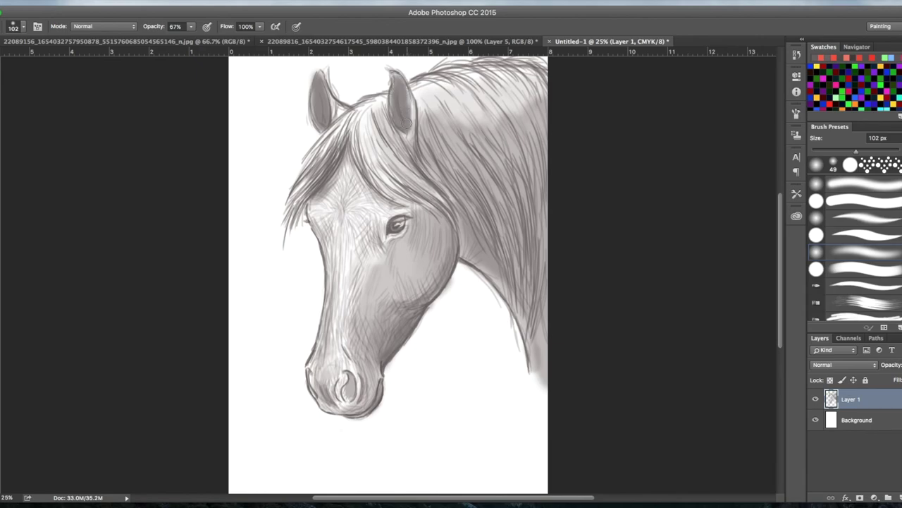
- Shade the neck just behind the cheek, the lower edge of the jaw and the muzzle around the nostril
{"action": "mouse_move", "coordinate": [473, 253]}
{"action": "left_mouse_down"}
{"action": "mouse_move", "coordinate": [462, 228]}
{"action": "mouse_move", "coordinate": [465, 253]}
{"action": "mouse_move", "coordinate": [491, 273]}
{"action": "mouse_move", "coordinate": [479, 251]}
{"action": "left_mouse_up"}
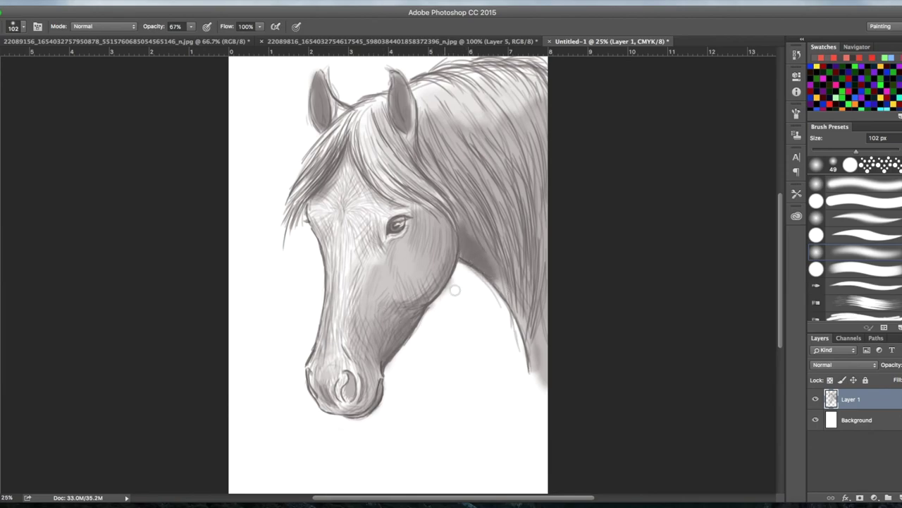
{"action": "left_click_drag", "start_coordinate": [422, 306], "coordinate": [416, 317]}
{"action": "mouse_move", "coordinate": [383, 404]}
{"action": "left_mouse_down"}
{"action": "mouse_move", "coordinate": [383, 382]}
{"action": "mouse_move", "coordinate": [347, 396]}
{"action": "left_mouse_up"}
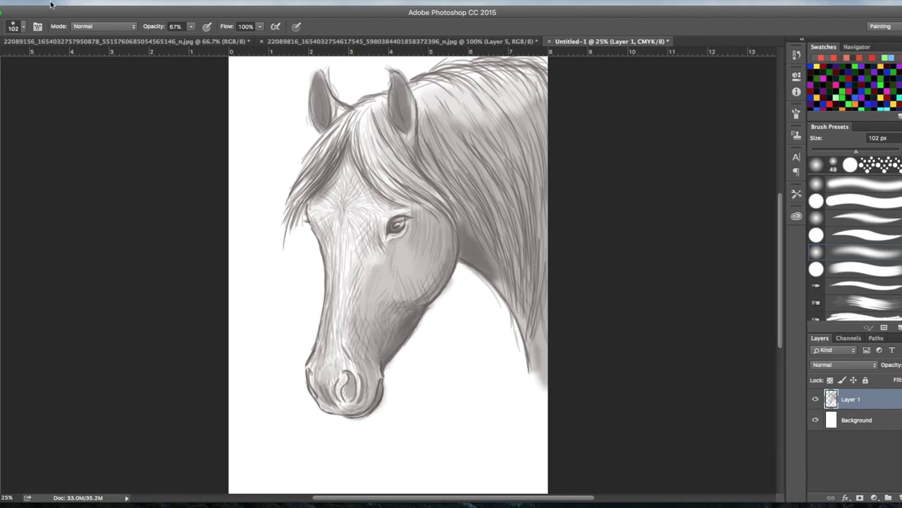
- Reduce the brush size to 39 px and darken the nostril opening and the centres of both ears
{"action": "left_click", "coordinate": [24, 28]}
{"action": "left_click_drag", "start_coordinate": [48, 60], "coordinate": [43, 60]}
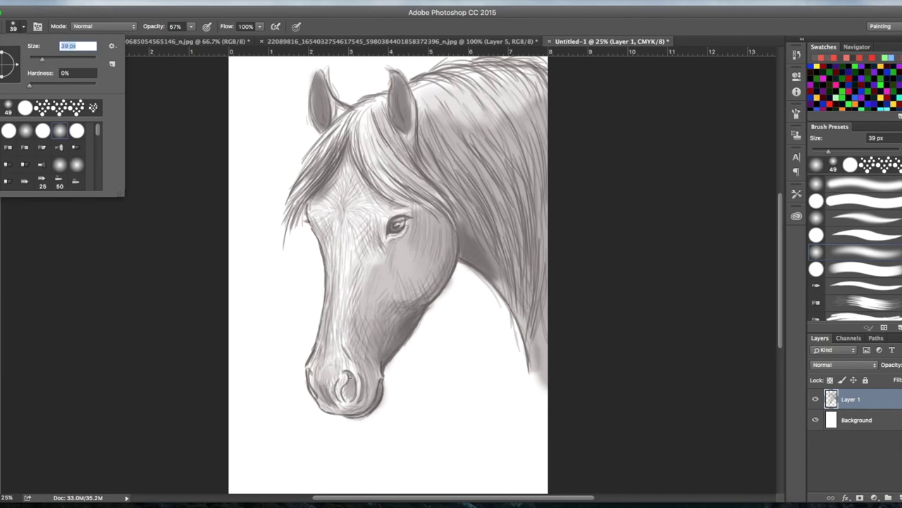
{"action": "key", "text": "Return"}
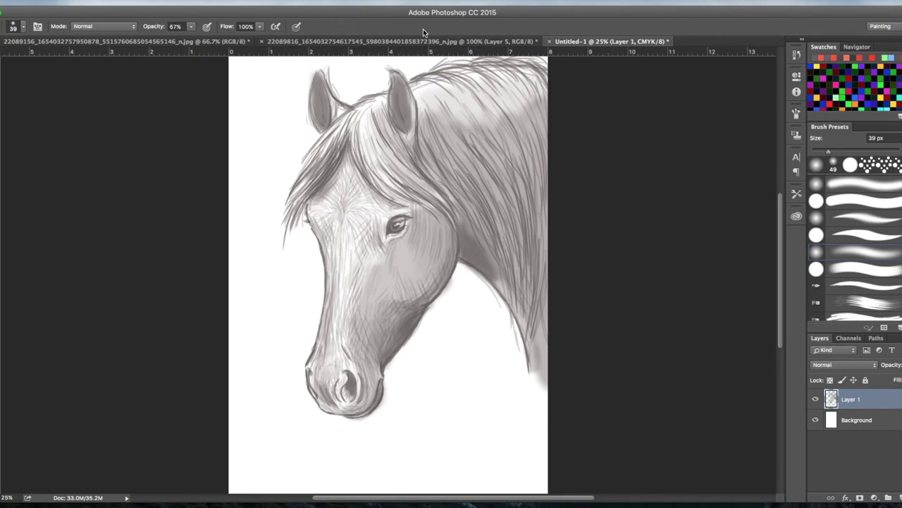
{"action": "left_click_drag", "start_coordinate": [328, 110], "coordinate": [322, 120]}
{"action": "mouse_move", "coordinate": [396, 106]}
{"action": "left_mouse_down"}
{"action": "mouse_move", "coordinate": [400, 115]}
{"action": "mouse_move", "coordinate": [399, 101]}
{"action": "mouse_move", "coordinate": [407, 110]}
{"action": "left_mouse_up"}
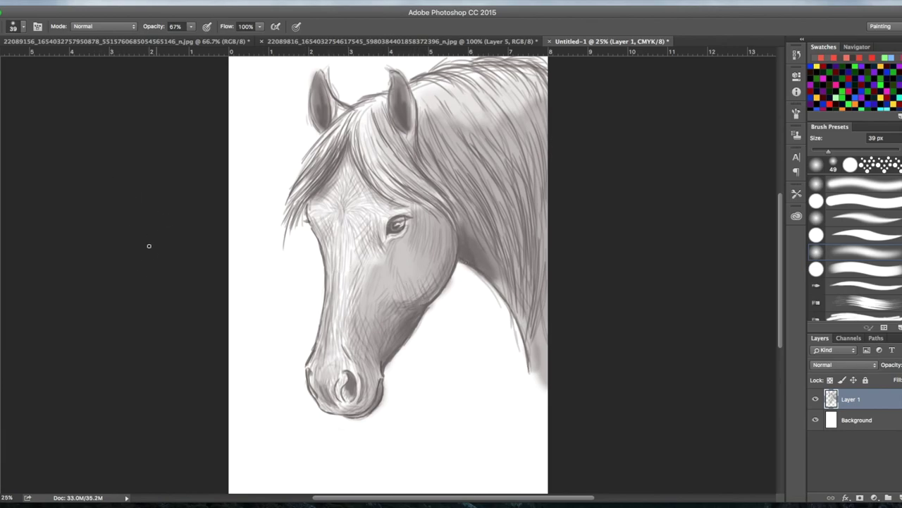
- Set the brush to 99 px and 37% opacity, check the reference photo and shade the cheek, jaw and adjoining neck
{"action": "left_click", "coordinate": [190, 27]}
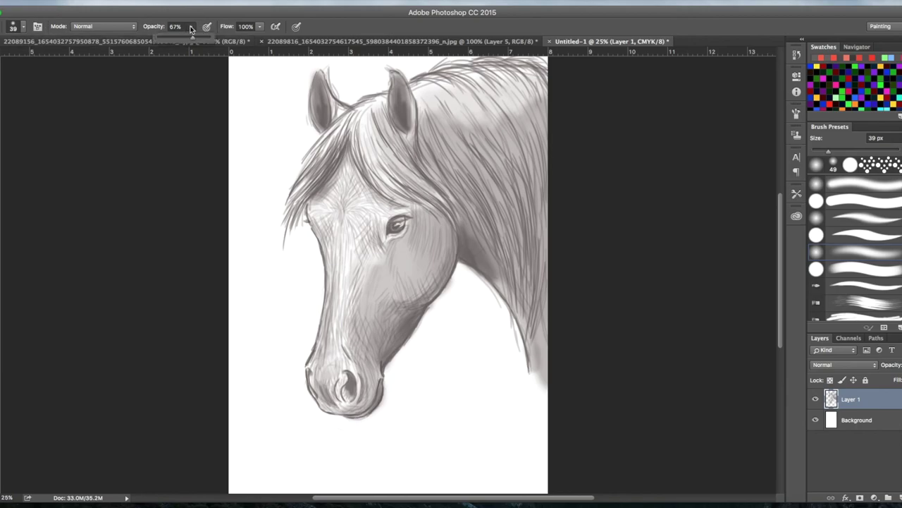
{"action": "left_click", "coordinate": [17, 28]}
{"action": "left_click", "coordinate": [61, 58]}
{"action": "left_click", "coordinate": [378, 46]}
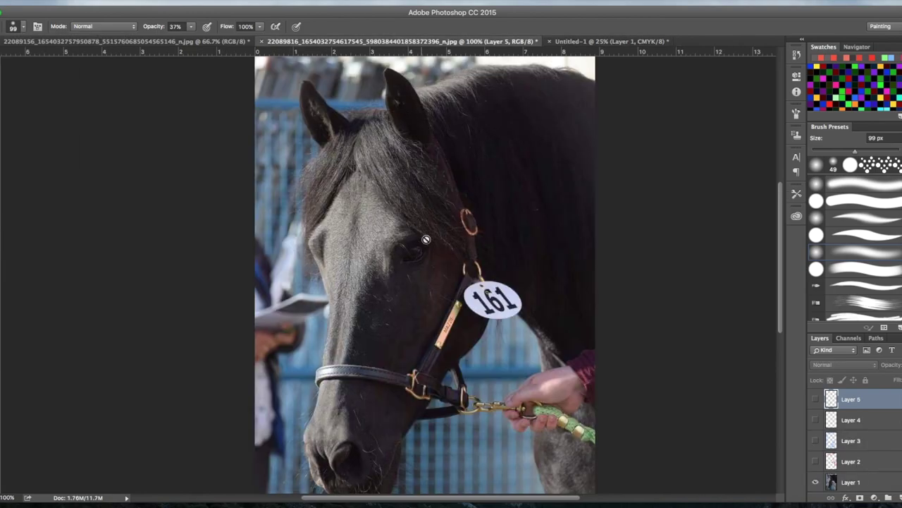
{"action": "left_click", "coordinate": [610, 41]}
{"action": "mouse_move", "coordinate": [434, 244]}
{"action": "left_mouse_down"}
{"action": "mouse_move", "coordinate": [416, 280]}
{"action": "mouse_move", "coordinate": [428, 258]}
{"action": "mouse_move", "coordinate": [441, 256]}
{"action": "mouse_move", "coordinate": [439, 240]}
{"action": "mouse_move", "coordinate": [424, 237]}
{"action": "mouse_move", "coordinate": [442, 221]}
{"action": "mouse_move", "coordinate": [453, 249]}
{"action": "mouse_move", "coordinate": [414, 302]}
{"action": "mouse_move", "coordinate": [421, 287]}
{"action": "mouse_move", "coordinate": [392, 310]}
{"action": "mouse_move", "coordinate": [394, 333]}
{"action": "mouse_move", "coordinate": [388, 308]}
{"action": "mouse_move", "coordinate": [386, 347]}
{"action": "left_mouse_up"}
{"action": "mouse_move", "coordinate": [415, 306]}
{"action": "left_mouse_down"}
{"action": "mouse_move", "coordinate": [382, 294]}
{"action": "mouse_move", "coordinate": [409, 310]}
{"action": "left_mouse_up"}
{"action": "left_click_drag", "start_coordinate": [463, 221], "coordinate": [479, 247]}
{"action": "mouse_move", "coordinate": [445, 210]}
{"action": "left_mouse_down"}
{"action": "mouse_move", "coordinate": [450, 251]}
{"action": "mouse_move", "coordinate": [423, 296]}
{"action": "left_mouse_up"}
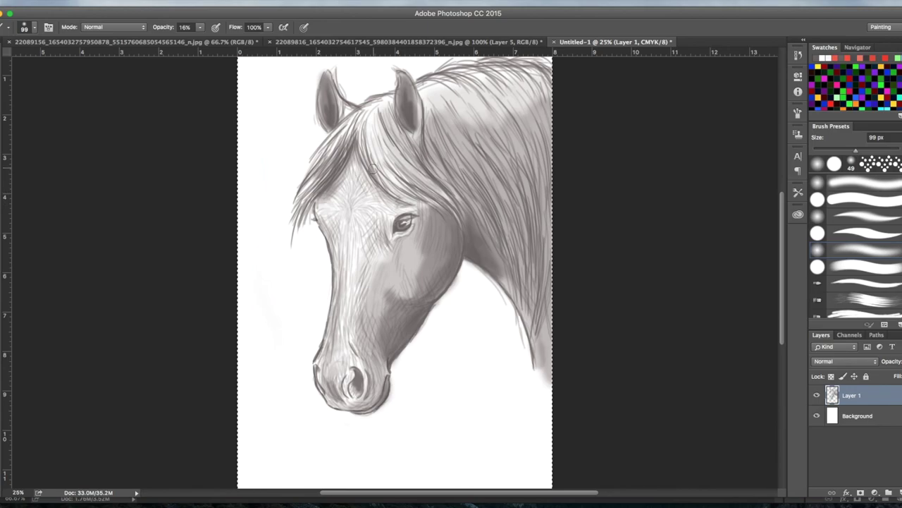
- Check the forehead in the reference photo, softly shade it below the forelock parting at 16% opacity, and select the whole canvas
{"action": "left_click", "coordinate": [387, 41]}
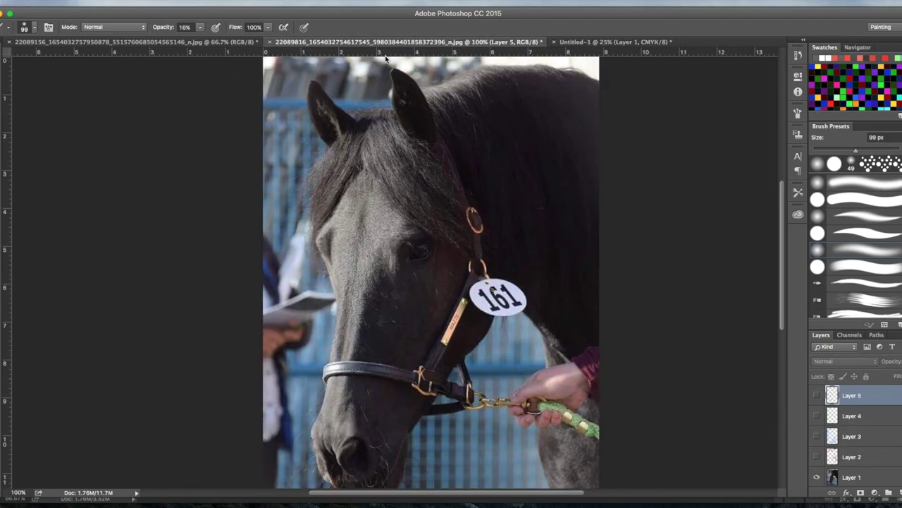
{"action": "left_click", "coordinate": [561, 43]}
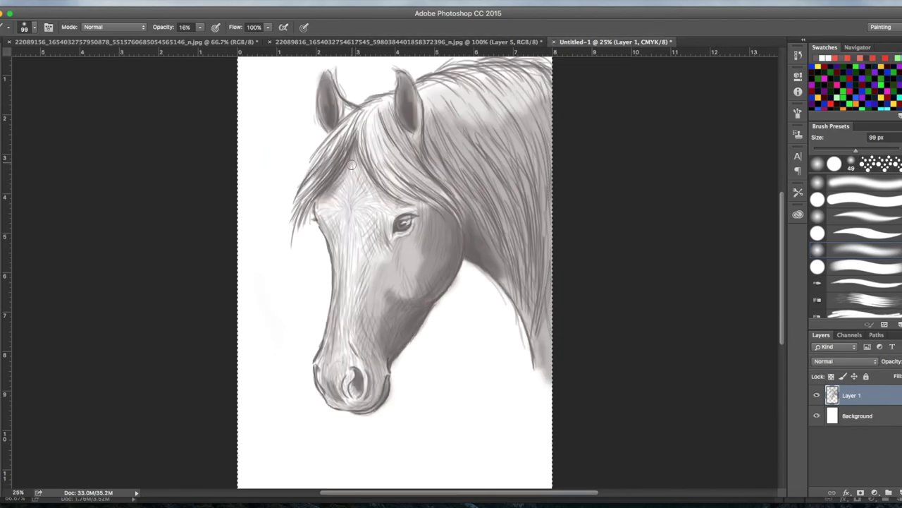
{"action": "left_click_drag", "start_coordinate": [355, 176], "coordinate": [352, 224]}
{"action": "left_click_drag", "start_coordinate": [353, 185], "coordinate": [346, 210]}
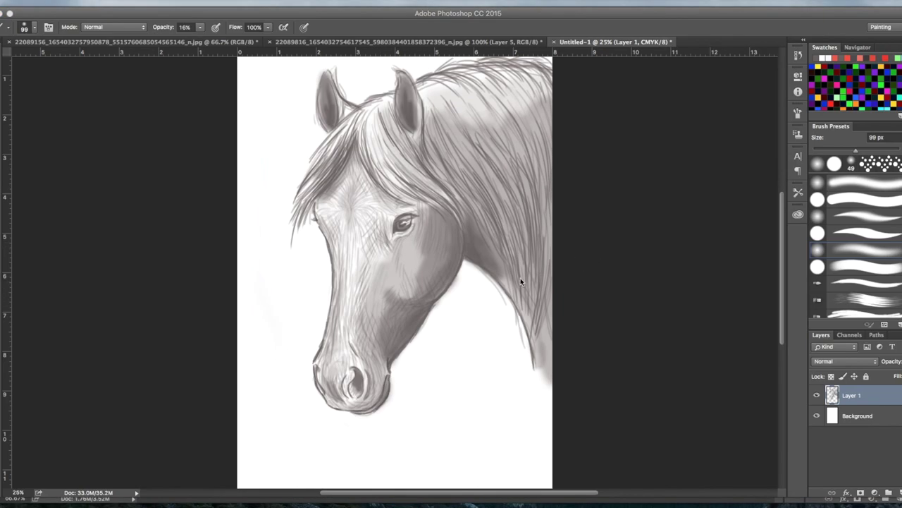
{"action": "key", "text": "super+a"}
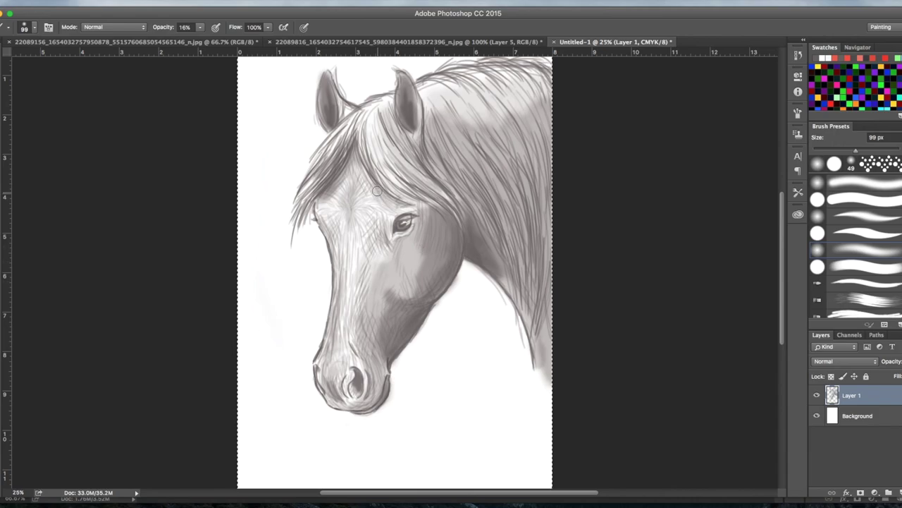
- Softly shade the side of the nose, the muzzle around the nostril and the forehead below the forelock at 16% opacity
{"action": "mouse_move", "coordinate": [381, 227]}
{"action": "left_mouse_down"}
{"action": "mouse_move", "coordinate": [364, 257]}
{"action": "mouse_move", "coordinate": [371, 236]}
{"action": "mouse_move", "coordinate": [370, 264]}
{"action": "mouse_move", "coordinate": [380, 254]}
{"action": "mouse_move", "coordinate": [371, 238]}
{"action": "mouse_move", "coordinate": [359, 330]}
{"action": "mouse_move", "coordinate": [359, 284]}
{"action": "mouse_move", "coordinate": [352, 315]}
{"action": "mouse_move", "coordinate": [364, 358]}
{"action": "mouse_move", "coordinate": [365, 332]}
{"action": "mouse_move", "coordinate": [393, 338]}
{"action": "mouse_move", "coordinate": [344, 315]}
{"action": "mouse_move", "coordinate": [347, 323]}
{"action": "mouse_move", "coordinate": [357, 304]}
{"action": "left_mouse_up"}
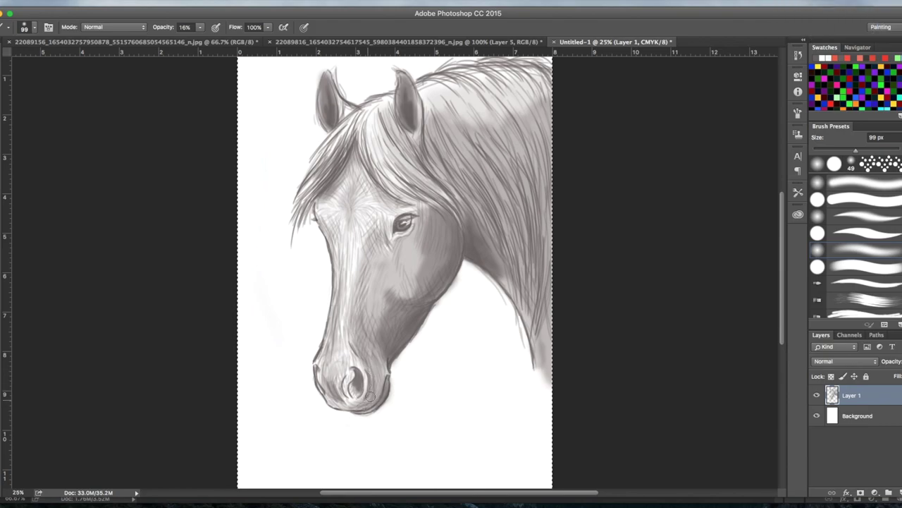
{"action": "left_click_drag", "start_coordinate": [330, 377], "coordinate": [351, 402]}
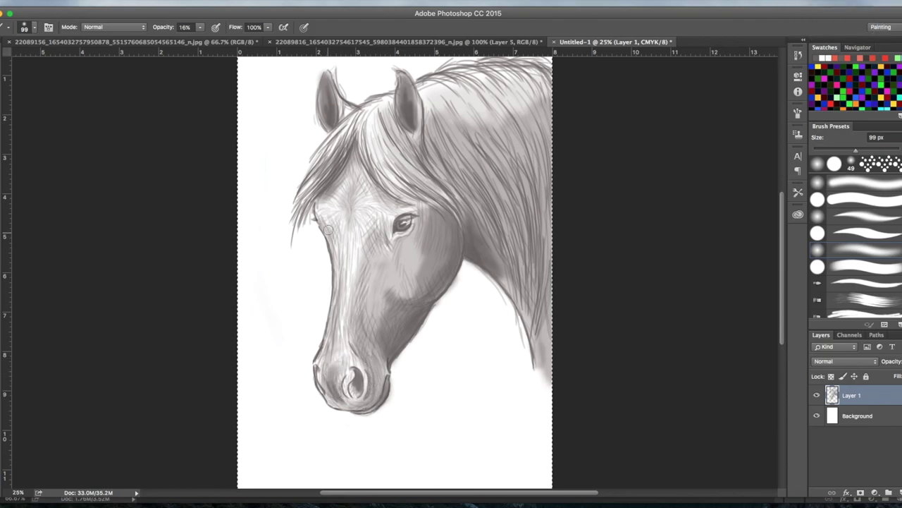
{"action": "left_click_drag", "start_coordinate": [363, 170], "coordinate": [388, 200]}
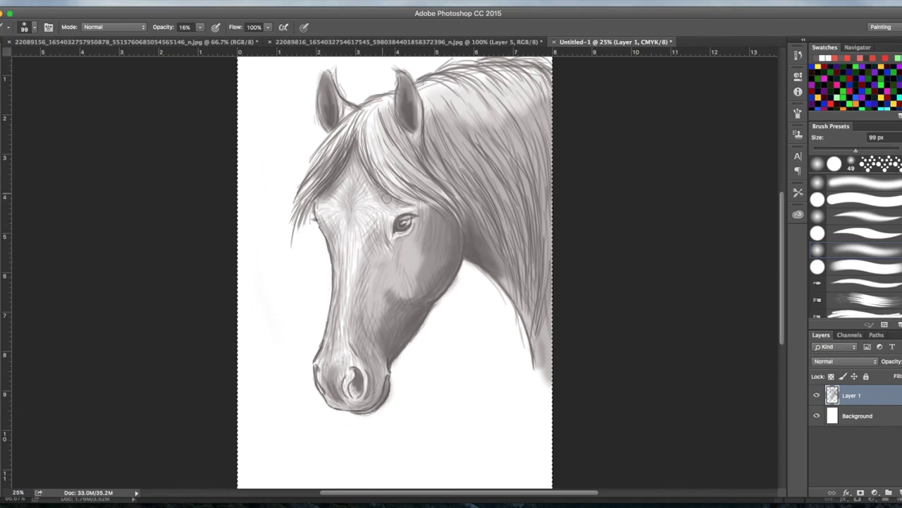
{"action": "left_click_drag", "start_coordinate": [351, 162], "coordinate": [339, 189]}
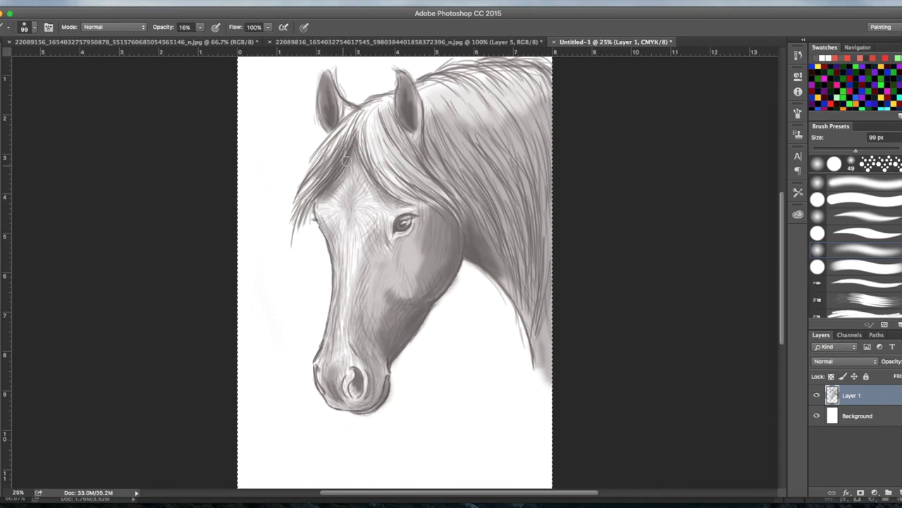
- Check the reference photo, then softly shade the lower face, the cheek up to the eye and the back of the muzzle
{"action": "left_click", "coordinate": [416, 42]}
{"action": "left_click", "coordinate": [582, 42]}
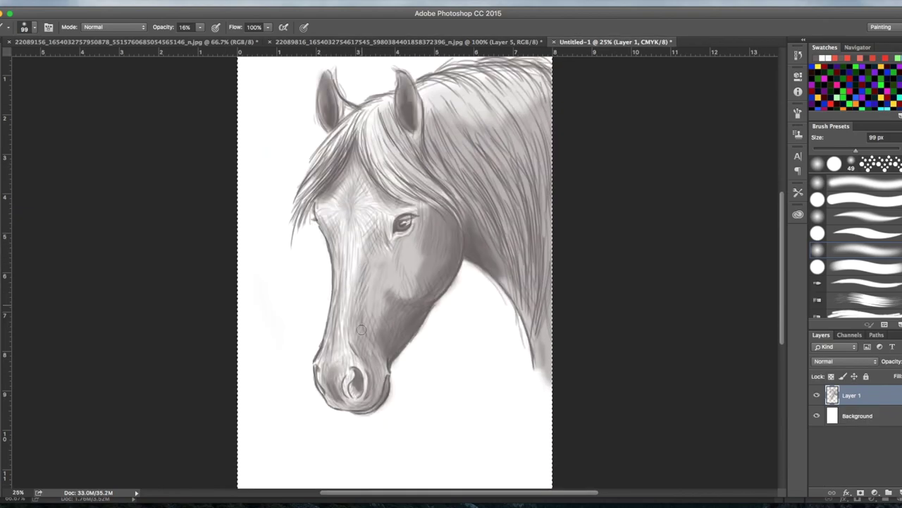
{"action": "left_click_drag", "start_coordinate": [380, 290], "coordinate": [378, 327]}
{"action": "left_click_drag", "start_coordinate": [405, 286], "coordinate": [426, 210]}
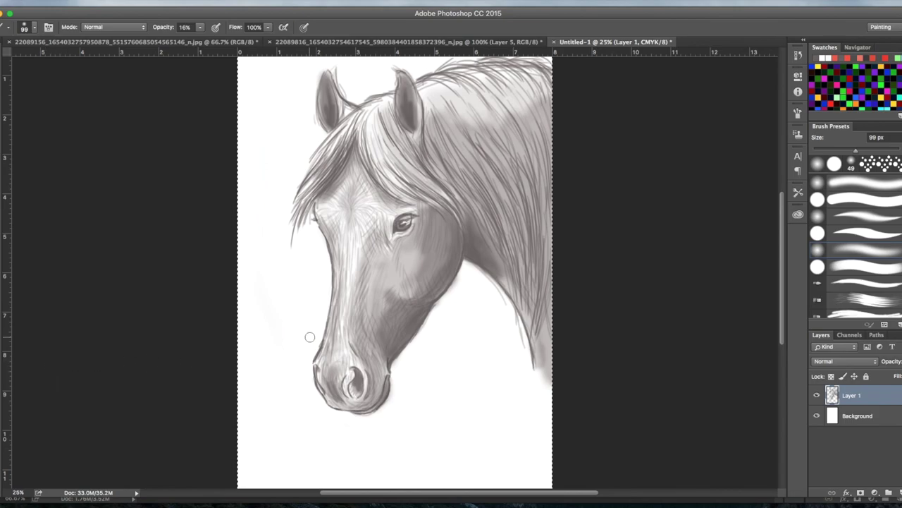
{"action": "left_click_drag", "start_coordinate": [379, 354], "coordinate": [383, 367]}
{"action": "left_click", "coordinate": [1, 412]}
{"action": "left_click", "coordinate": [716, 245]}
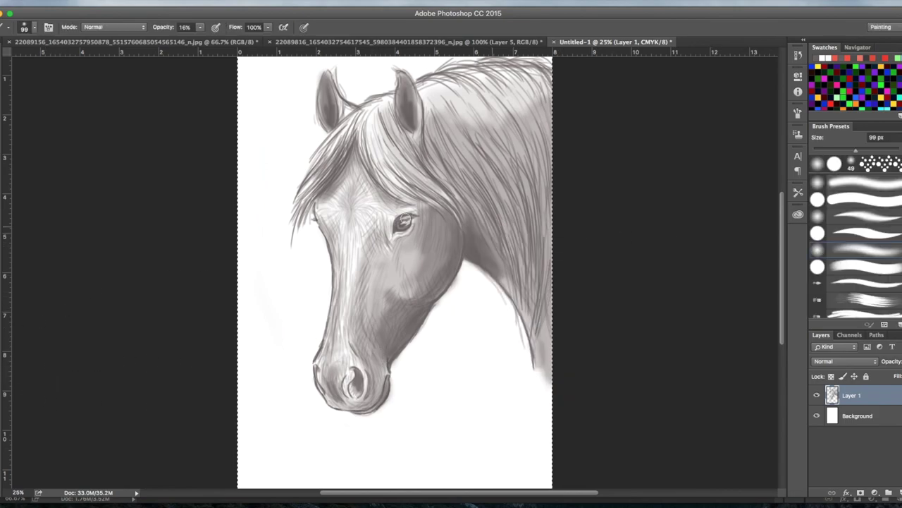
- Set the brush to 15 px and 100% opacity and draw fine dark hair strands through both sides of the forelock
{"action": "key", "text": "b"}
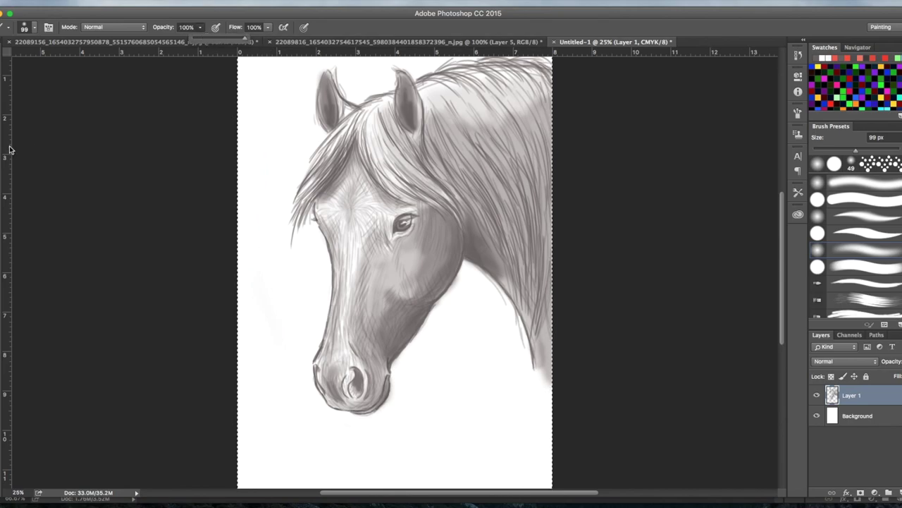
{"action": "left_click", "coordinate": [34, 27]}
{"action": "left_click_drag", "start_coordinate": [80, 62], "coordinate": [44, 64]}
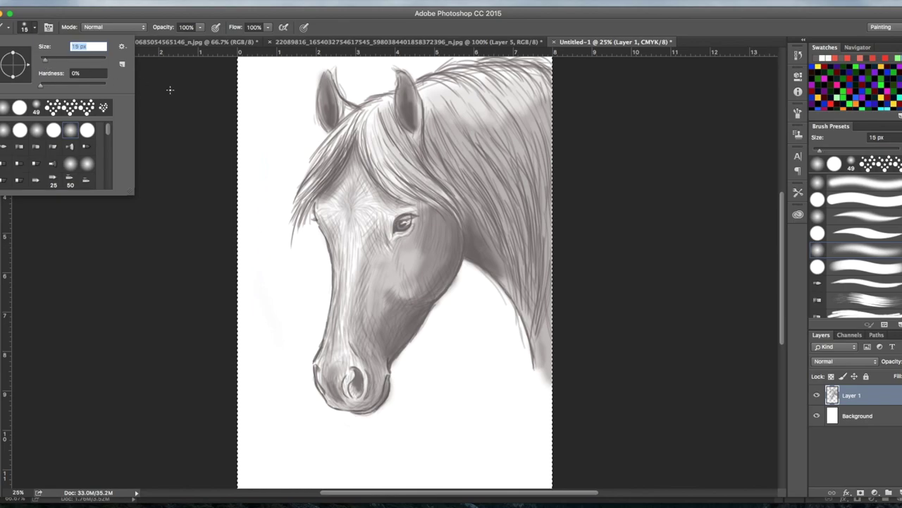
{"action": "left_click", "coordinate": [414, 210]}
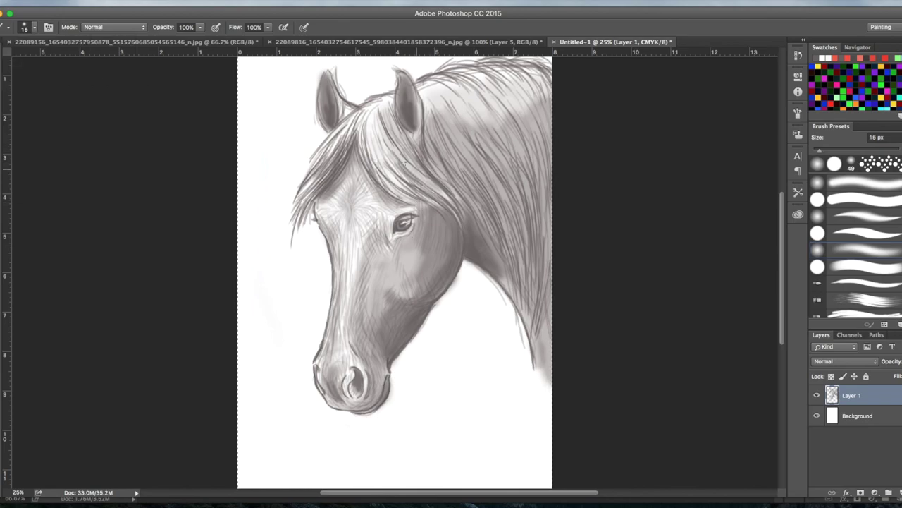
{"action": "mouse_move", "coordinate": [384, 148]}
{"action": "left_mouse_down"}
{"action": "mouse_move", "coordinate": [403, 168]}
{"action": "mouse_move", "coordinate": [419, 167]}
{"action": "left_mouse_up"}
{"action": "left_click_drag", "start_coordinate": [392, 131], "coordinate": [419, 165]}
{"action": "mouse_move", "coordinate": [395, 128]}
{"action": "left_mouse_down"}
{"action": "mouse_move", "coordinate": [409, 149]}
{"action": "mouse_move", "coordinate": [372, 170]}
{"action": "left_mouse_up"}
{"action": "left_click_drag", "start_coordinate": [341, 144], "coordinate": [326, 173]}
{"action": "mouse_move", "coordinate": [371, 143]}
{"action": "left_mouse_down"}
{"action": "mouse_move", "coordinate": [399, 195]}
{"action": "mouse_move", "coordinate": [454, 212]}
{"action": "left_mouse_up"}
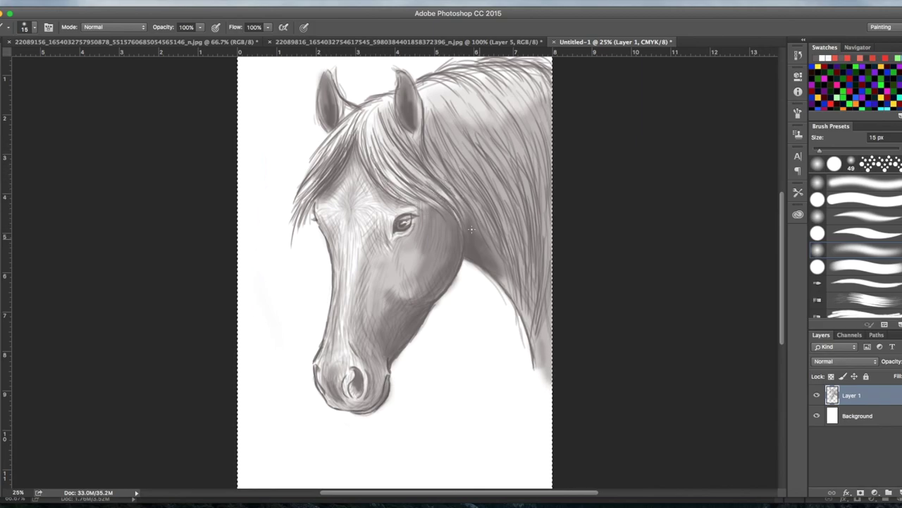
- Draw fine dark hair strands along the mane from the crest down the neck, plus another strand in the forelock
{"action": "mouse_move", "coordinate": [434, 154]}
{"action": "left_mouse_down"}
{"action": "mouse_move", "coordinate": [454, 182]}
{"action": "mouse_move", "coordinate": [482, 194]}
{"action": "mouse_move", "coordinate": [515, 270]}
{"action": "left_mouse_up"}
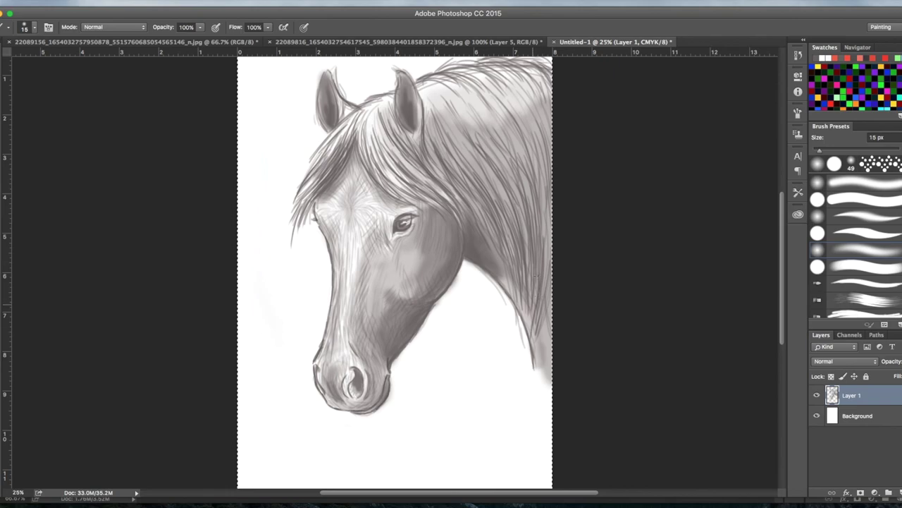
{"action": "left_click_drag", "start_coordinate": [506, 113], "coordinate": [545, 216]}
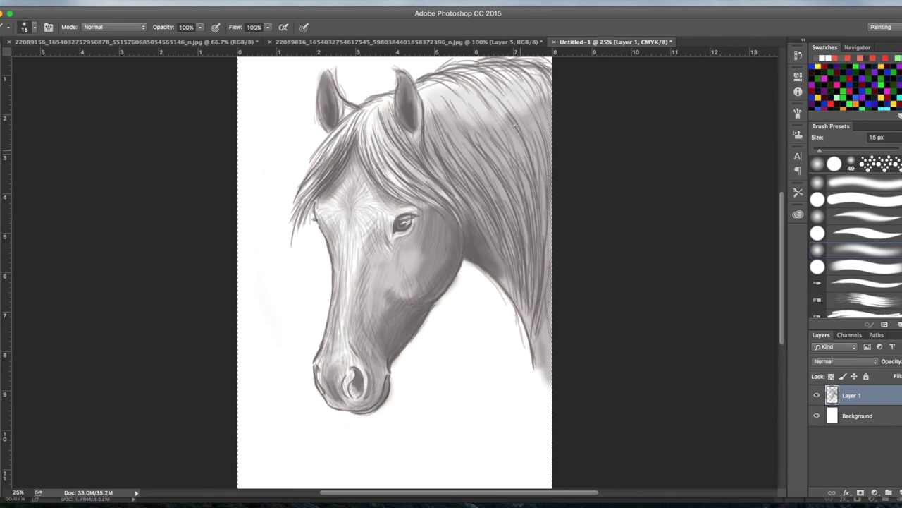
{"action": "mouse_move", "coordinate": [460, 108]}
{"action": "left_mouse_down"}
{"action": "mouse_move", "coordinate": [486, 148]}
{"action": "mouse_move", "coordinate": [512, 144]}
{"action": "left_mouse_up"}
{"action": "left_click_drag", "start_coordinate": [489, 106], "coordinate": [527, 162]}
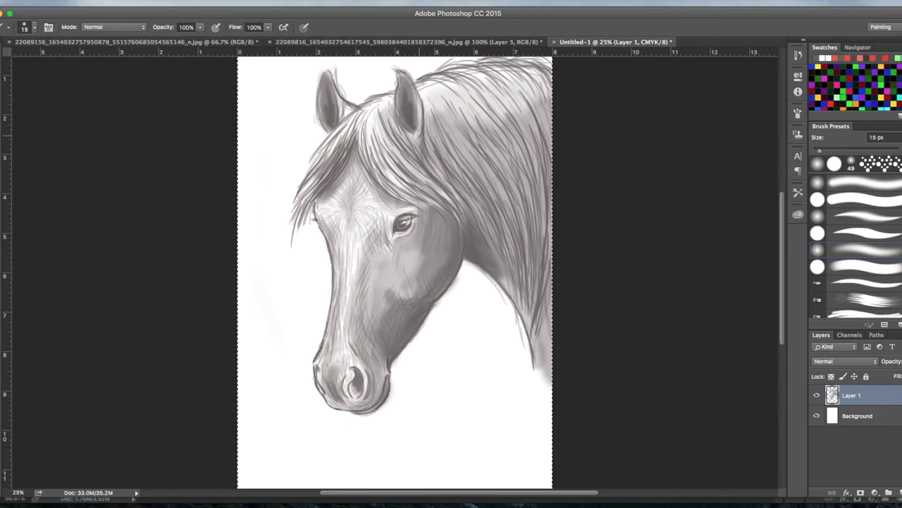
{"action": "mouse_move", "coordinate": [426, 84]}
{"action": "left_mouse_down"}
{"action": "mouse_move", "coordinate": [446, 103]}
{"action": "mouse_move", "coordinate": [487, 186]}
{"action": "left_mouse_up"}
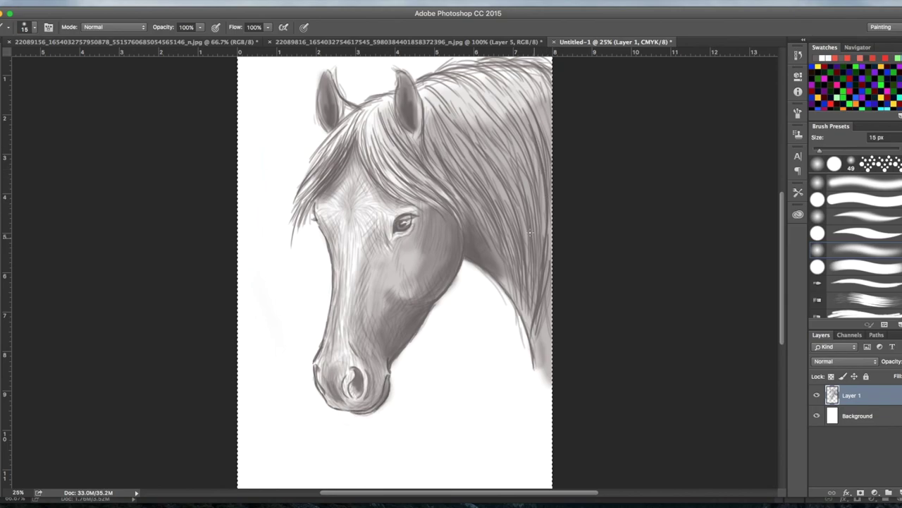
{"action": "left_click_drag", "start_coordinate": [505, 242], "coordinate": [517, 271]}
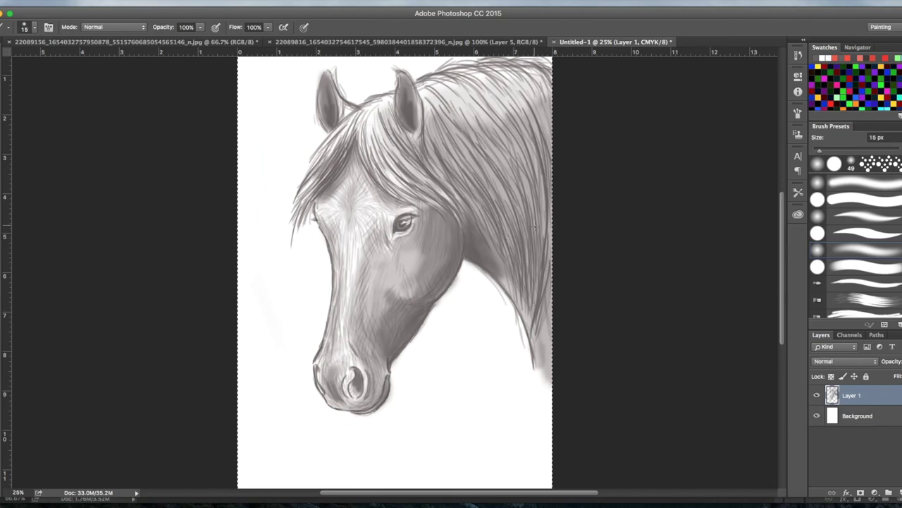
{"action": "left_click_drag", "start_coordinate": [457, 173], "coordinate": [476, 206]}
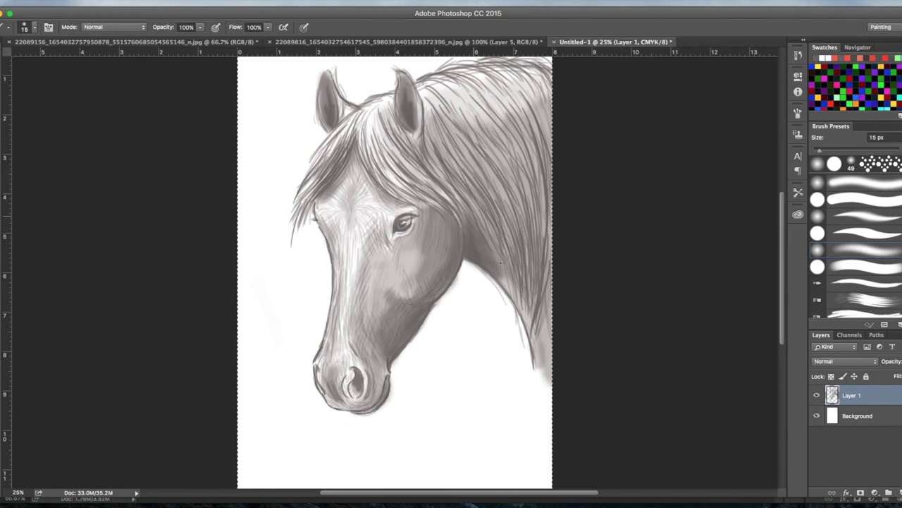
{"action": "left_click_drag", "start_coordinate": [382, 145], "coordinate": [409, 179]}
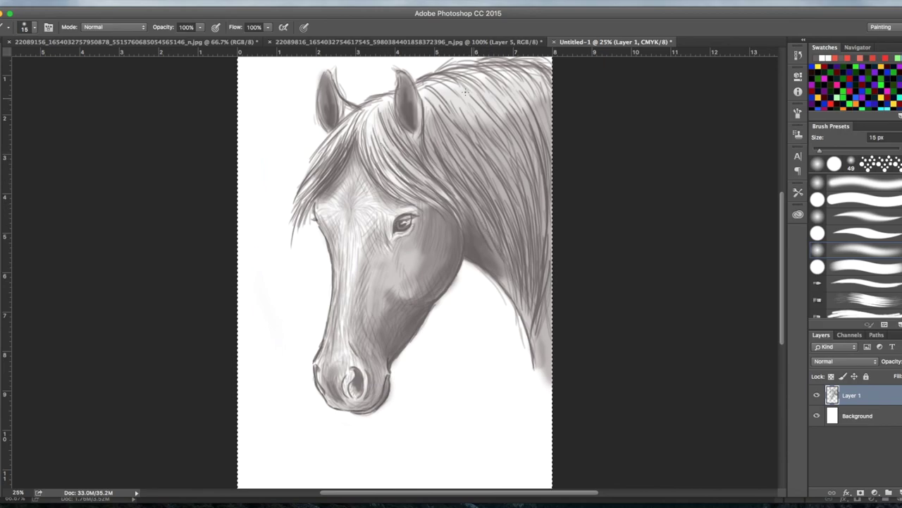
- Erase the stray lines around the tip of the far ear with the 41 px eraser and deselect the canvas
{"action": "key", "text": "e"}
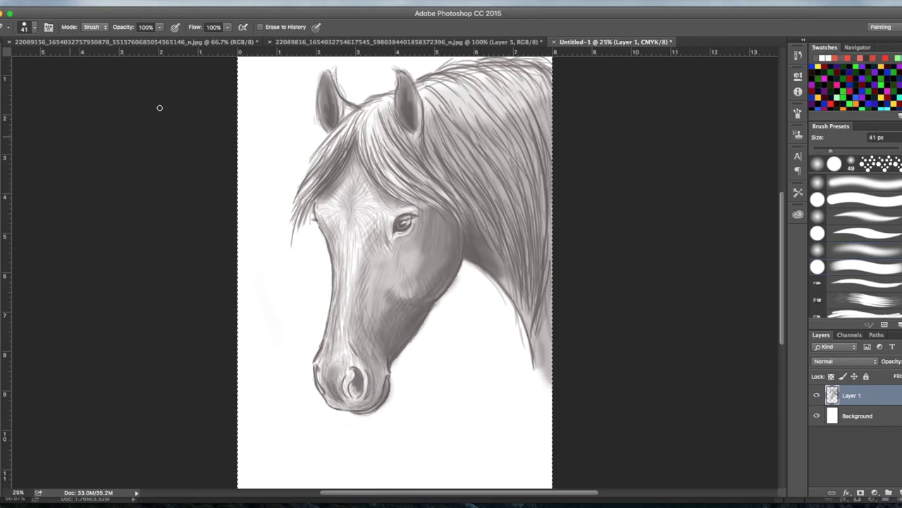
{"action": "left_click_drag", "start_coordinate": [335, 64], "coordinate": [342, 88]}
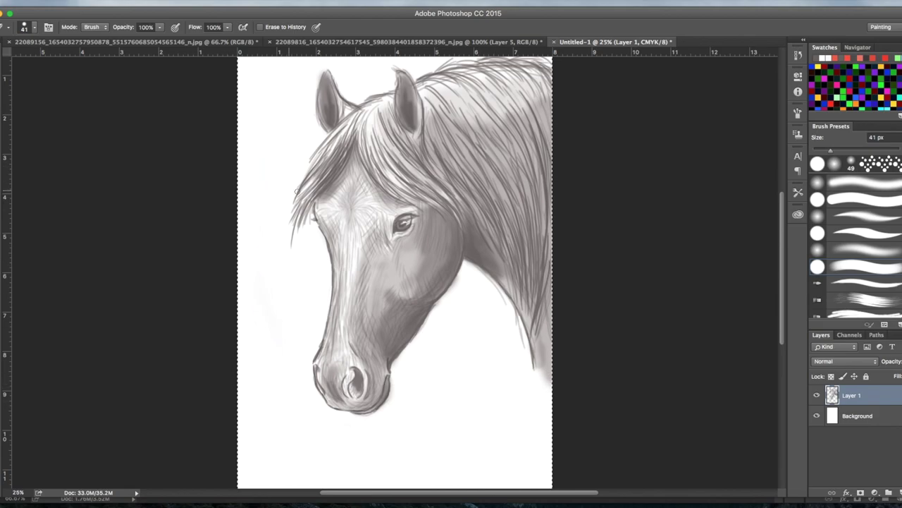
{"action": "key", "text": "super+d"}
{"action": "key", "text": "super+minus"}
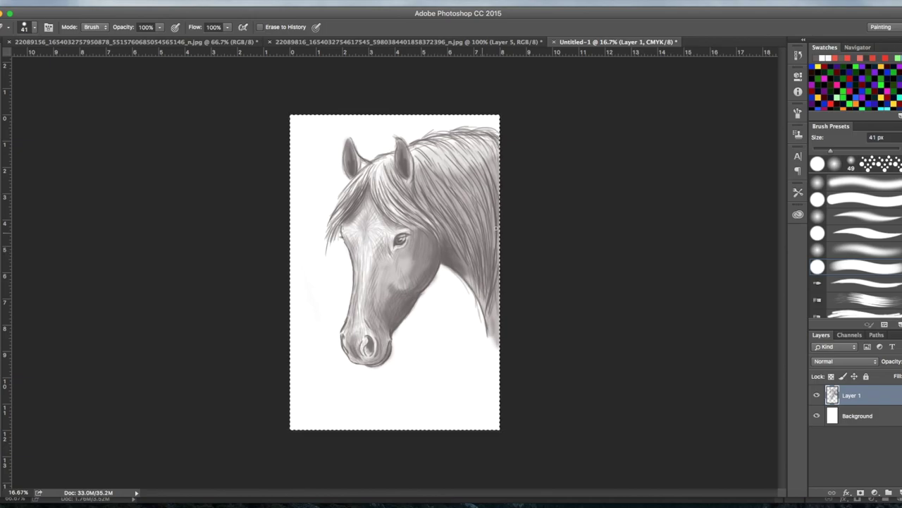
{"action": "key", "text": "super+d"}
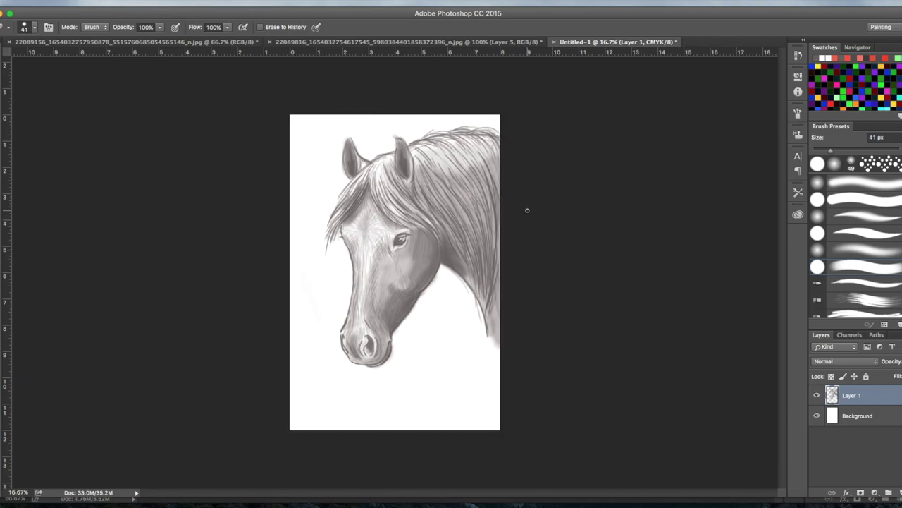